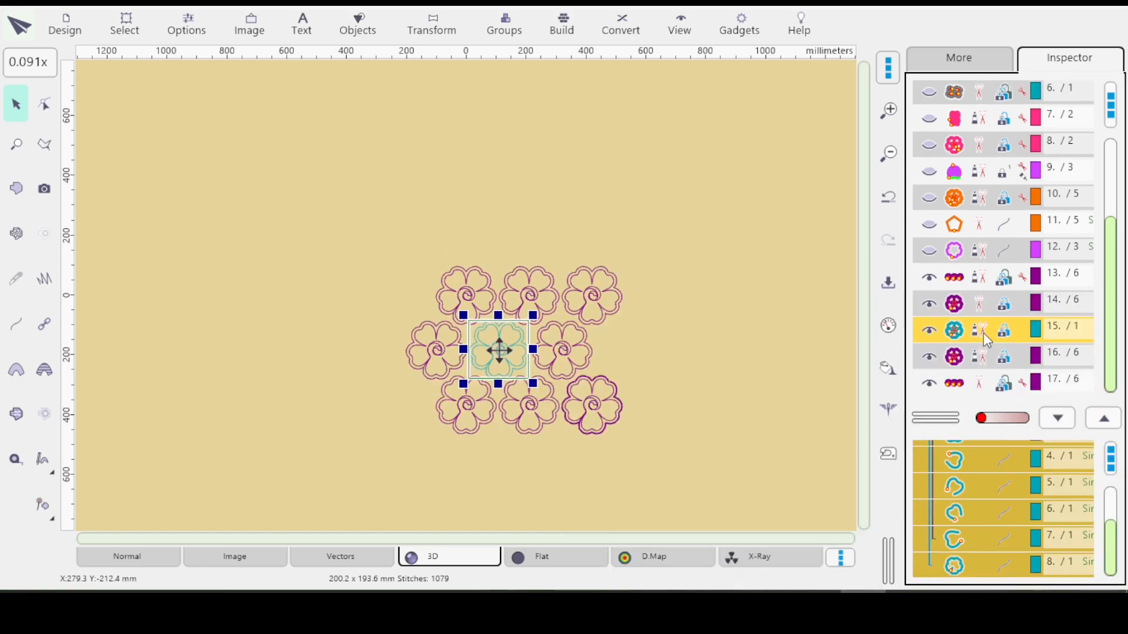
Copy the turquoise centre flower into a new design without saving the changes to MolarFlowerEchoQith.eof.
right_click(982, 331)
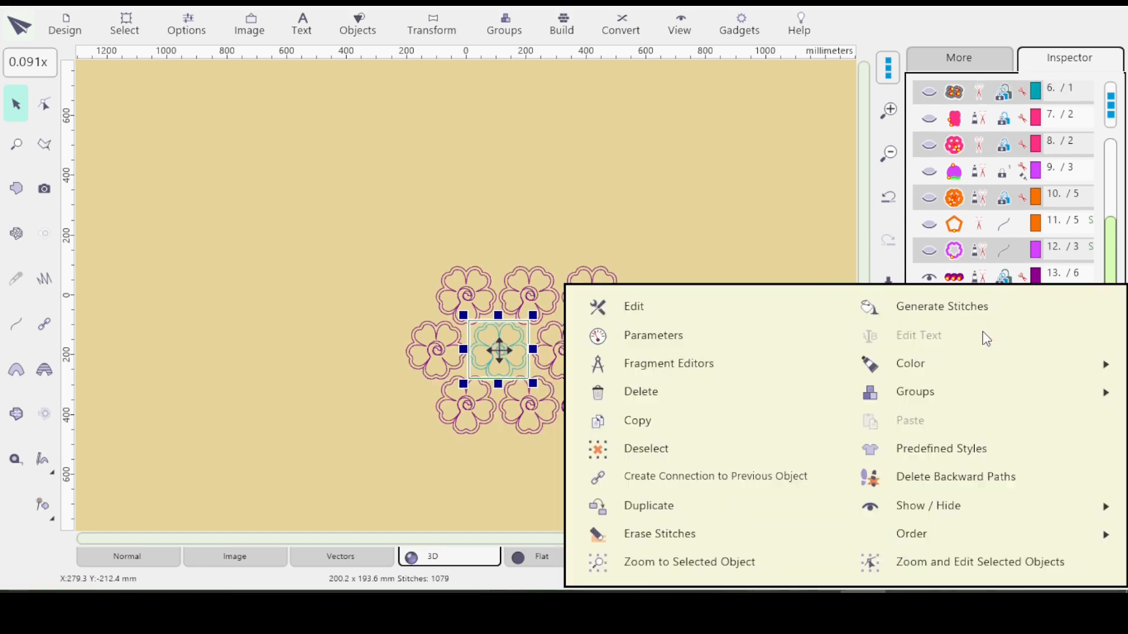
click(637, 424)
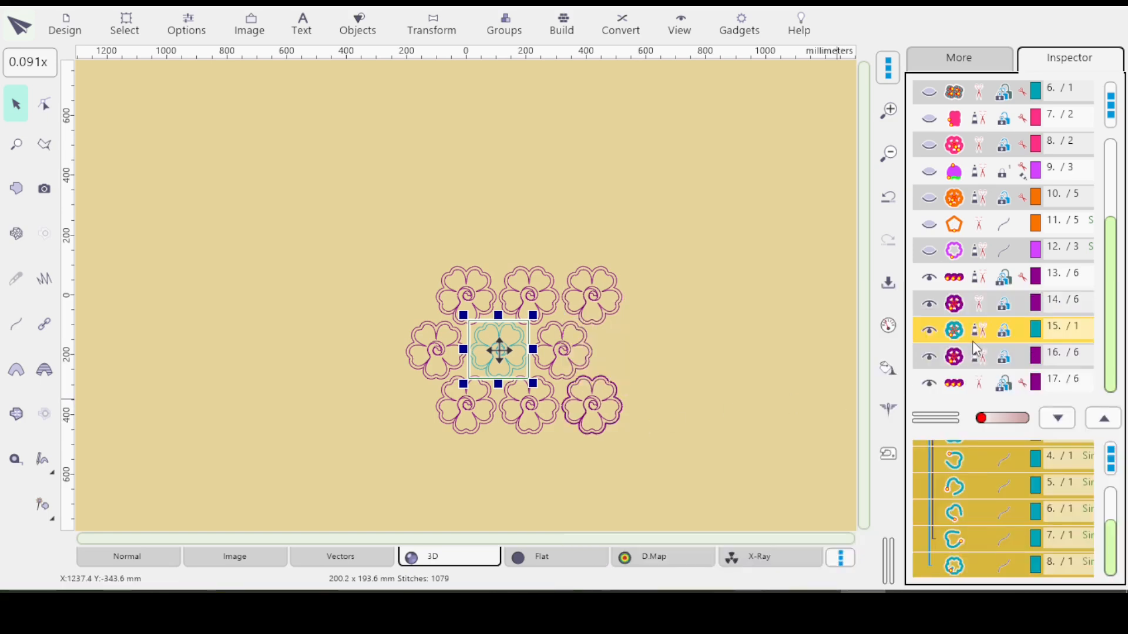
click(66, 30)
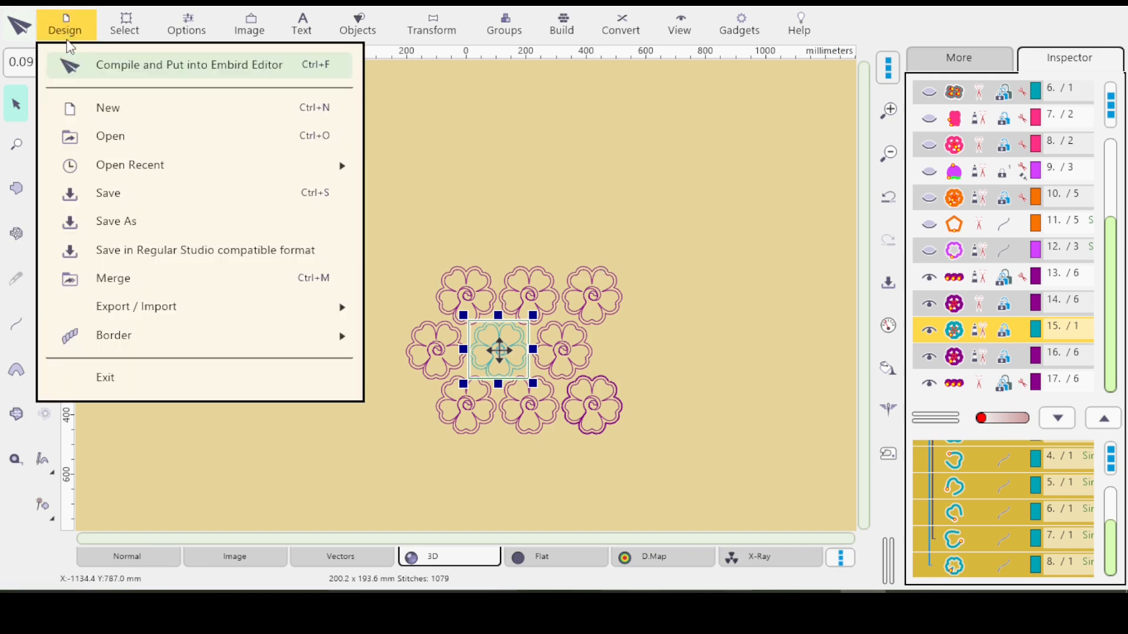
click(102, 107)
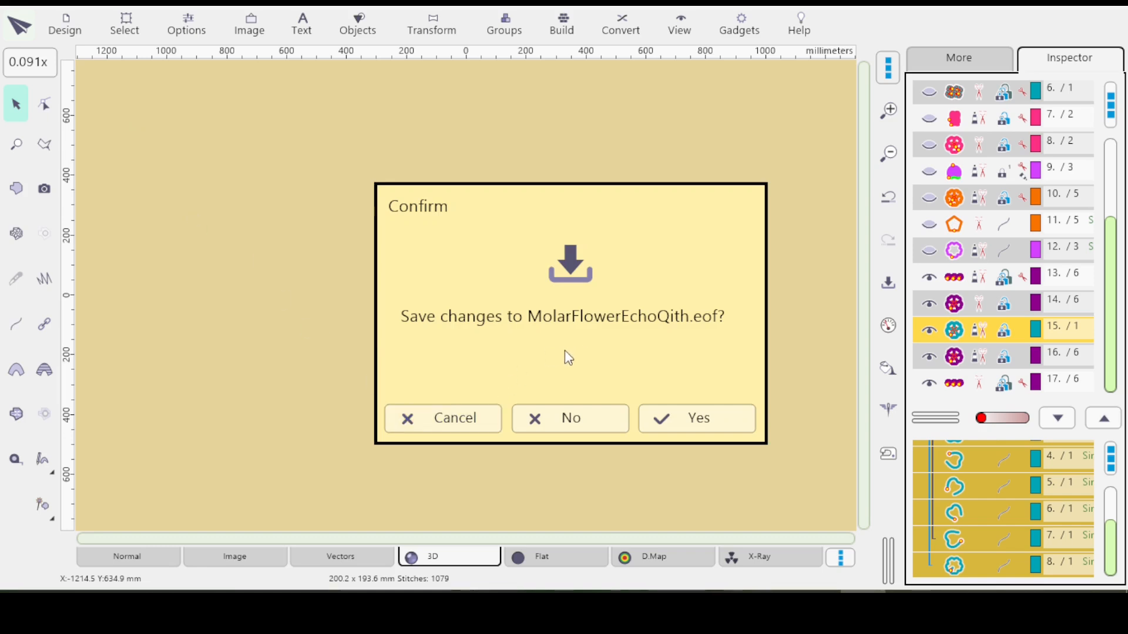
click(560, 417)
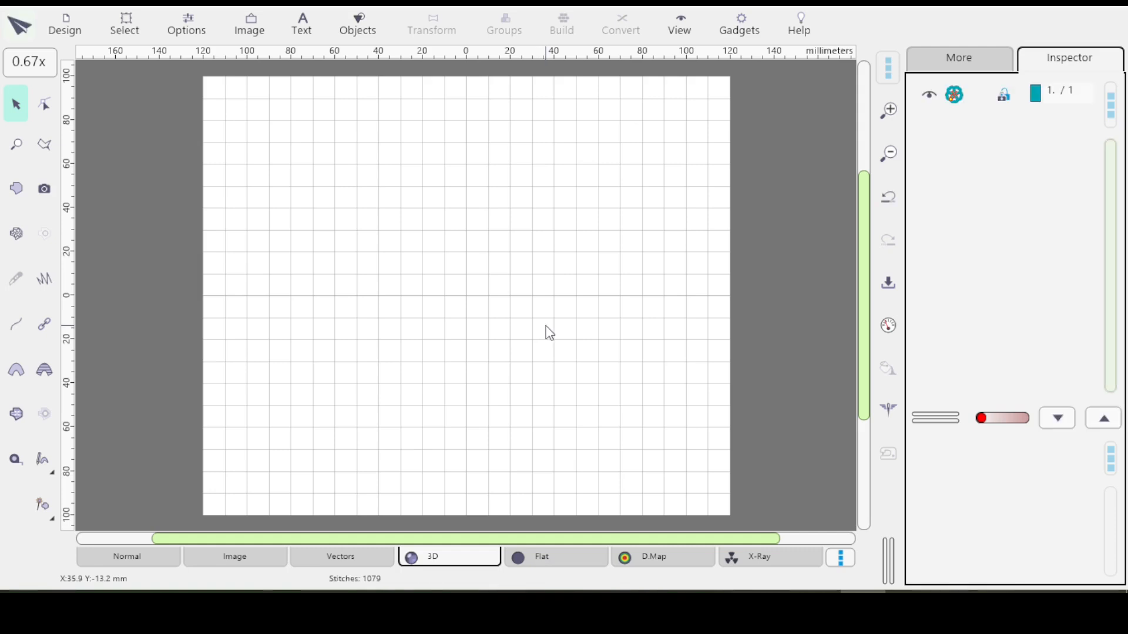
click(997, 101)
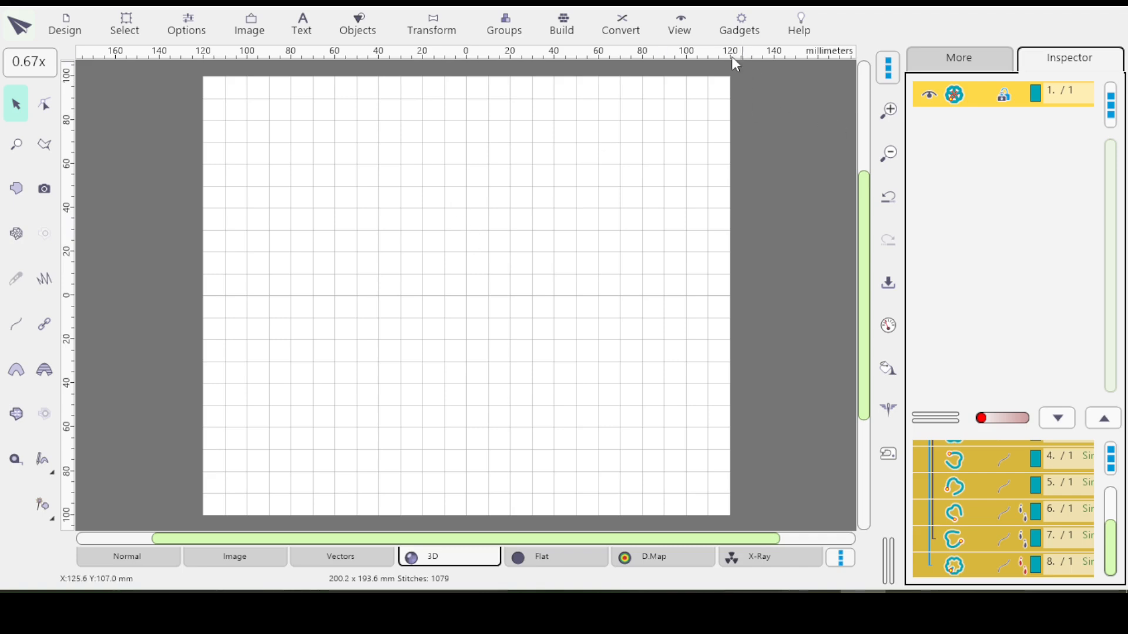
click(963, 87)
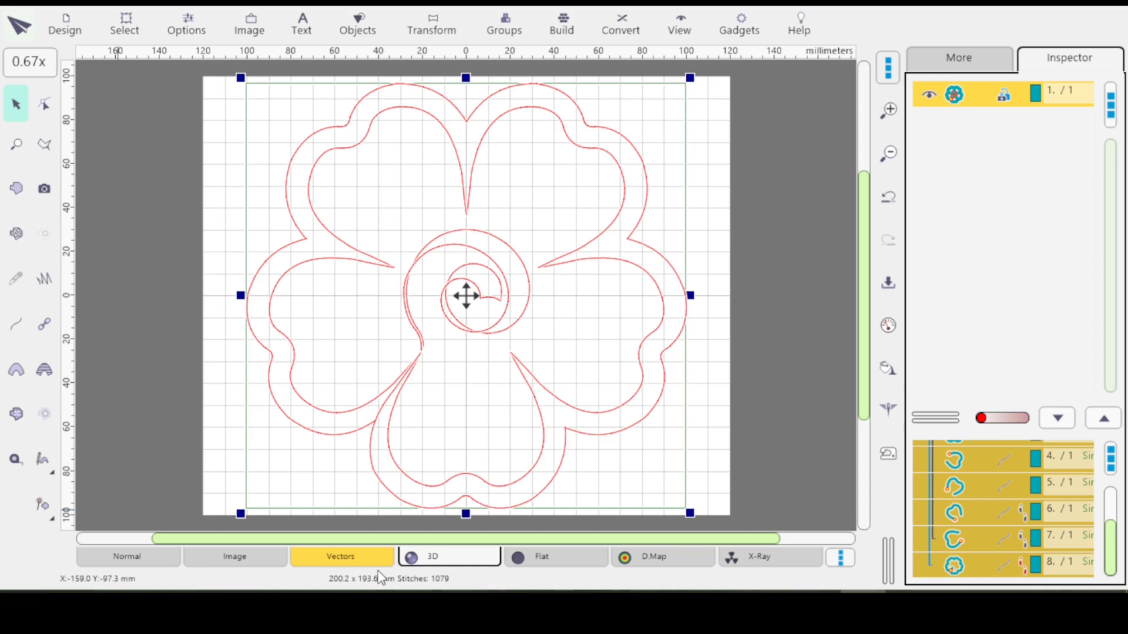
Set the custom hoop size to 500 mm wide and 500 mm high.
click(183, 32)
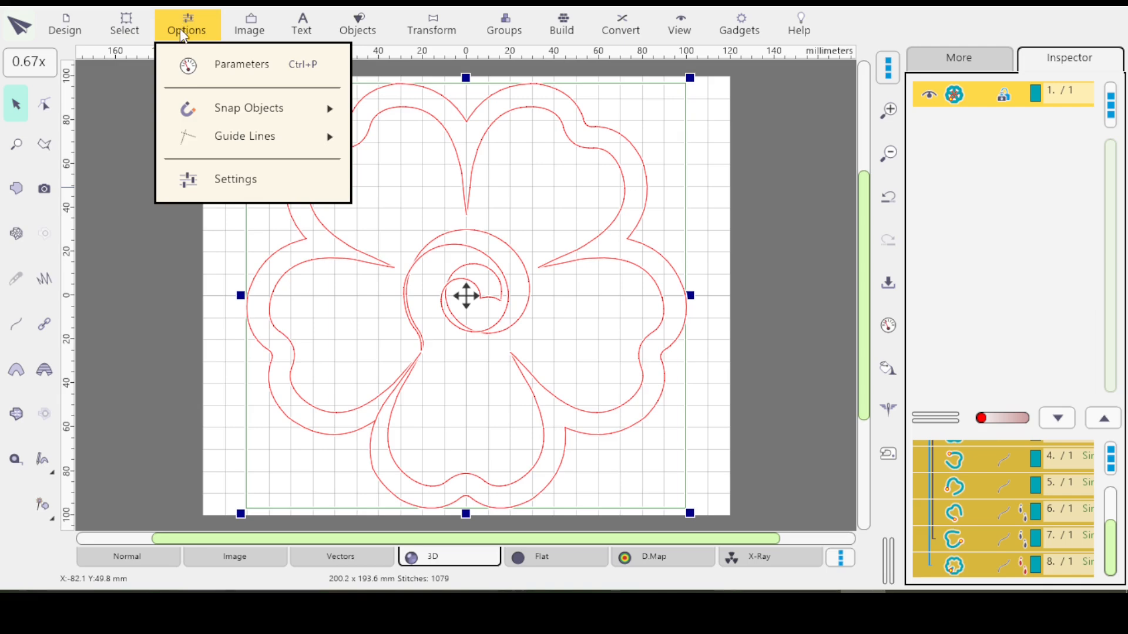
click(220, 182)
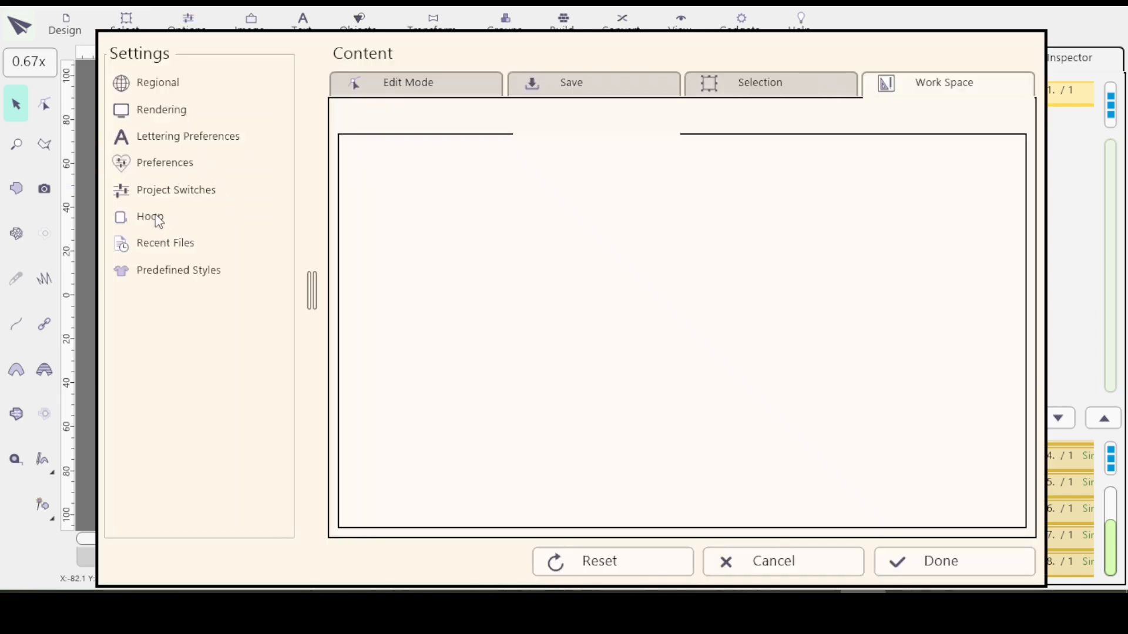
click(155, 218)
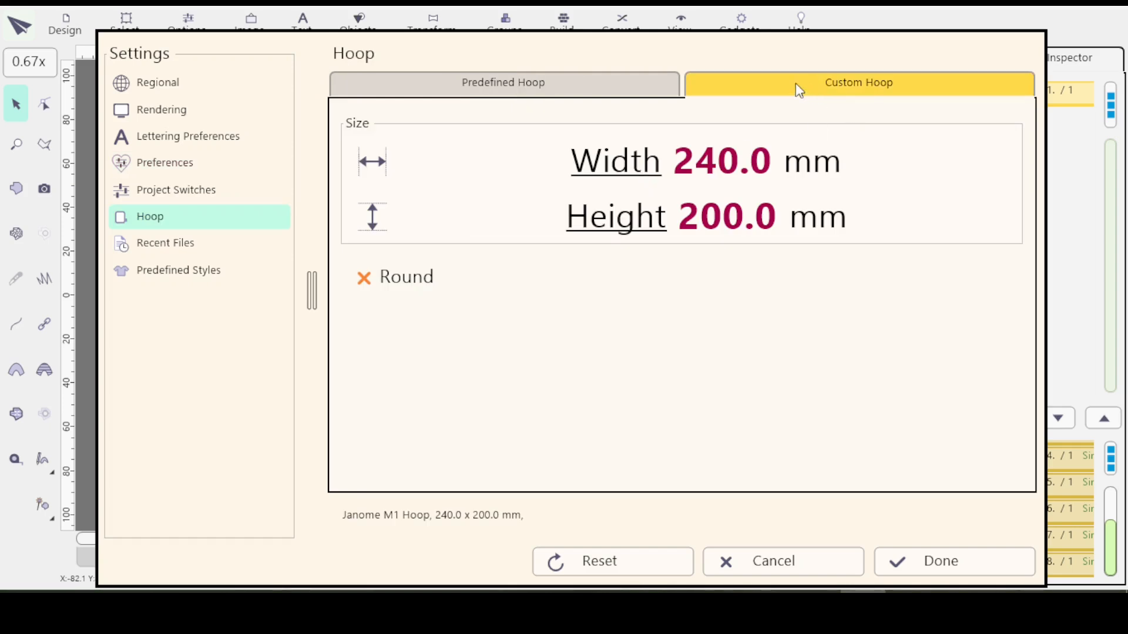
click(631, 169)
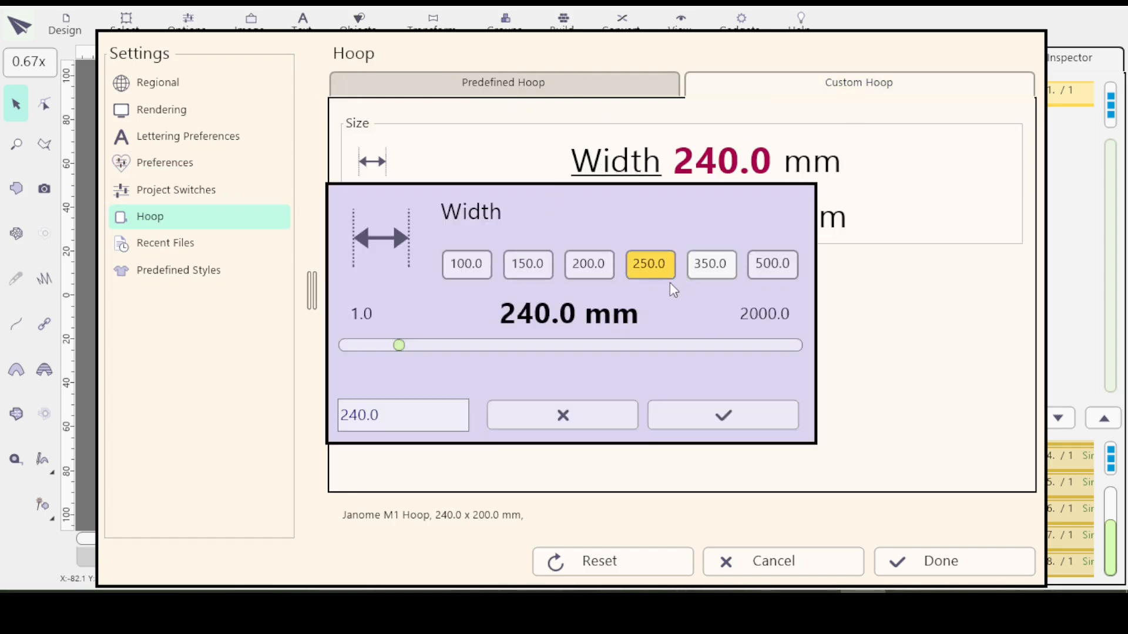
click(772, 265)
click(739, 421)
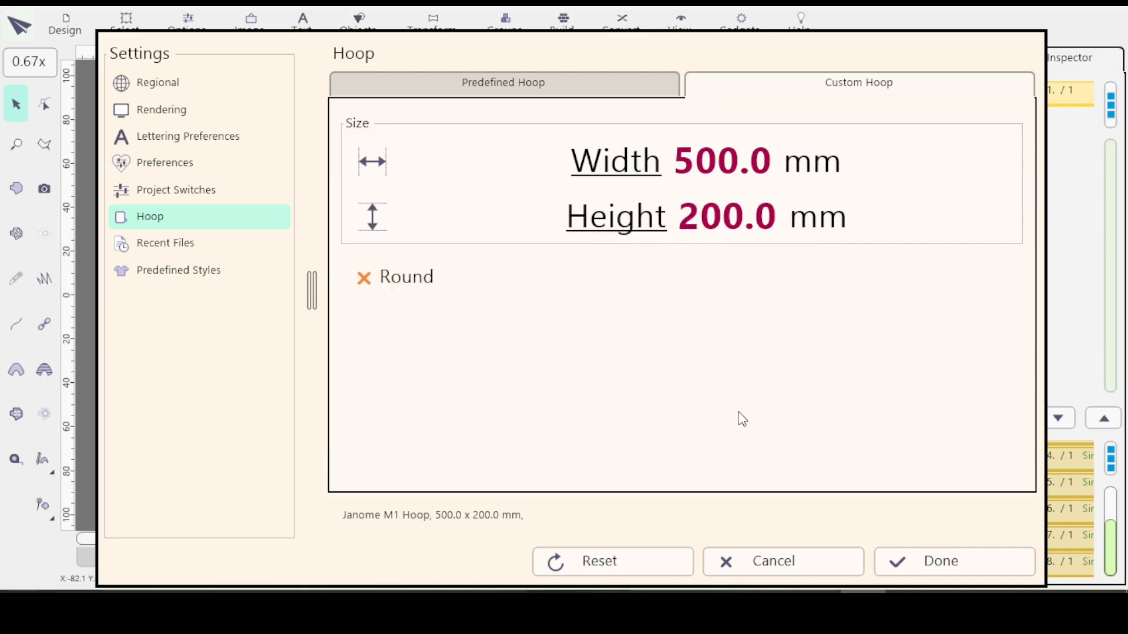
click(641, 217)
click(774, 264)
click(705, 418)
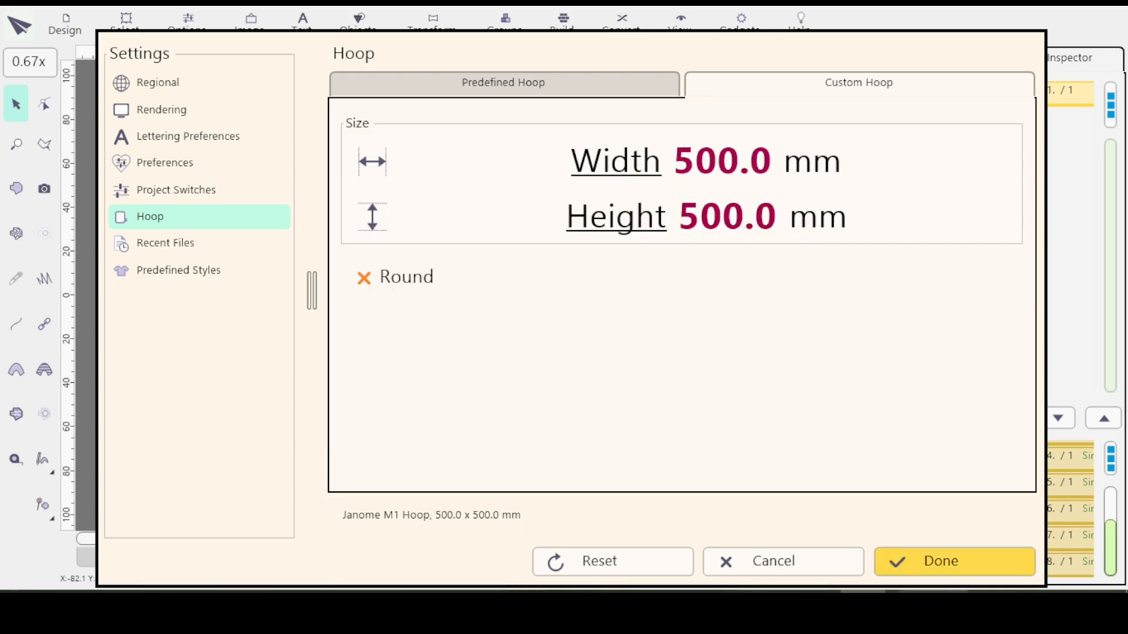
click(933, 560)
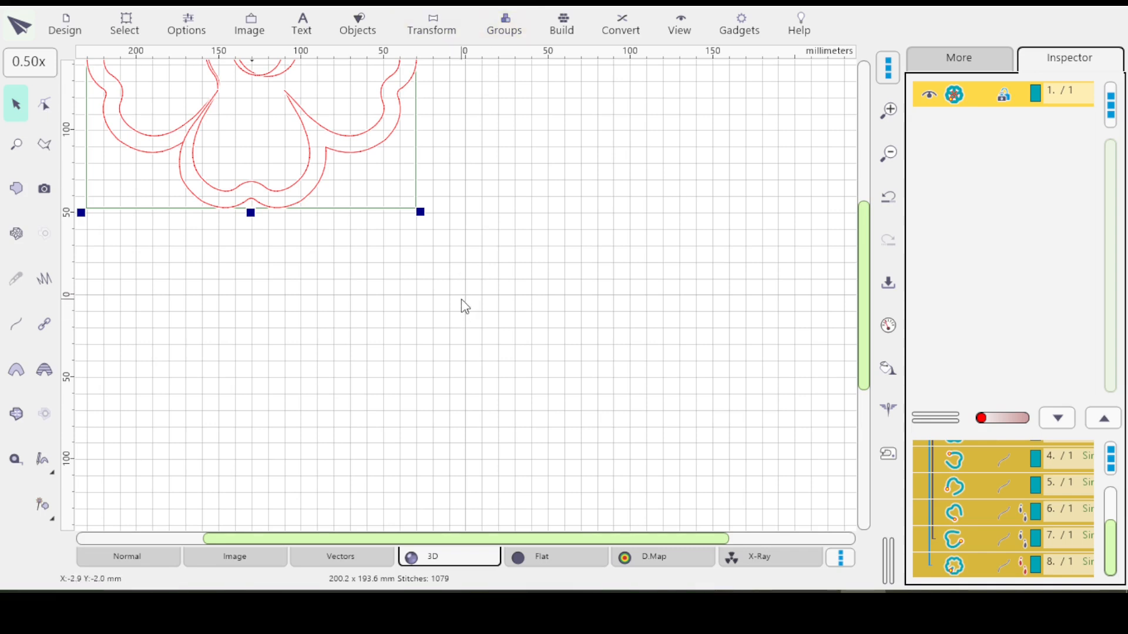
Set the custom hoop's height to 1000 mm.
scroll(462, 306, down, 4)
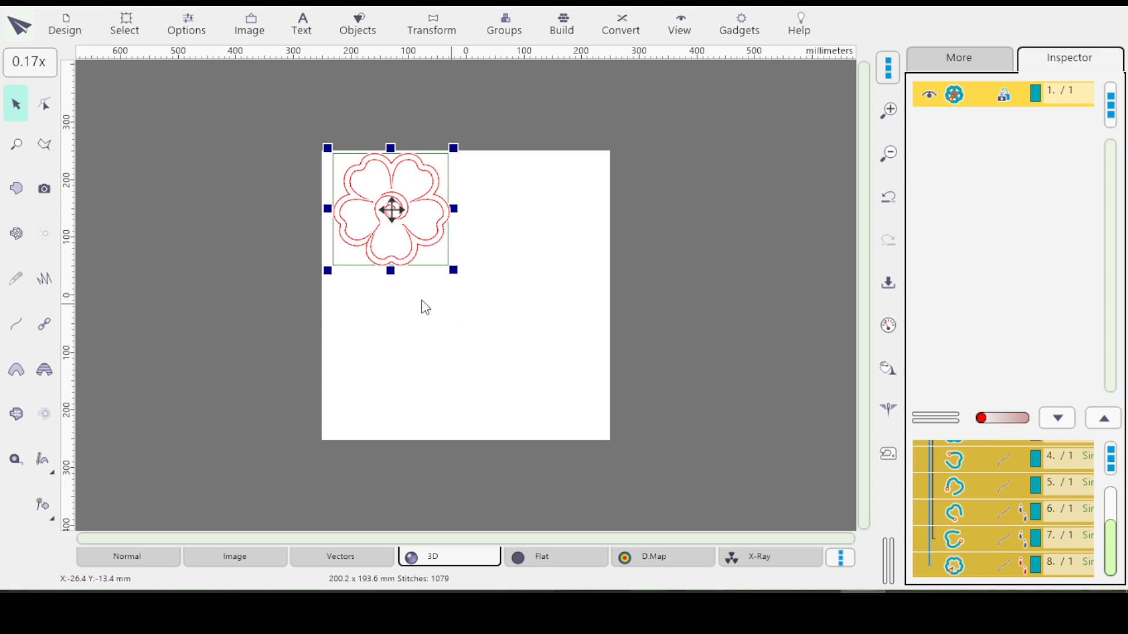
scroll(414, 302, up, 2)
scroll(415, 301, up, 1)
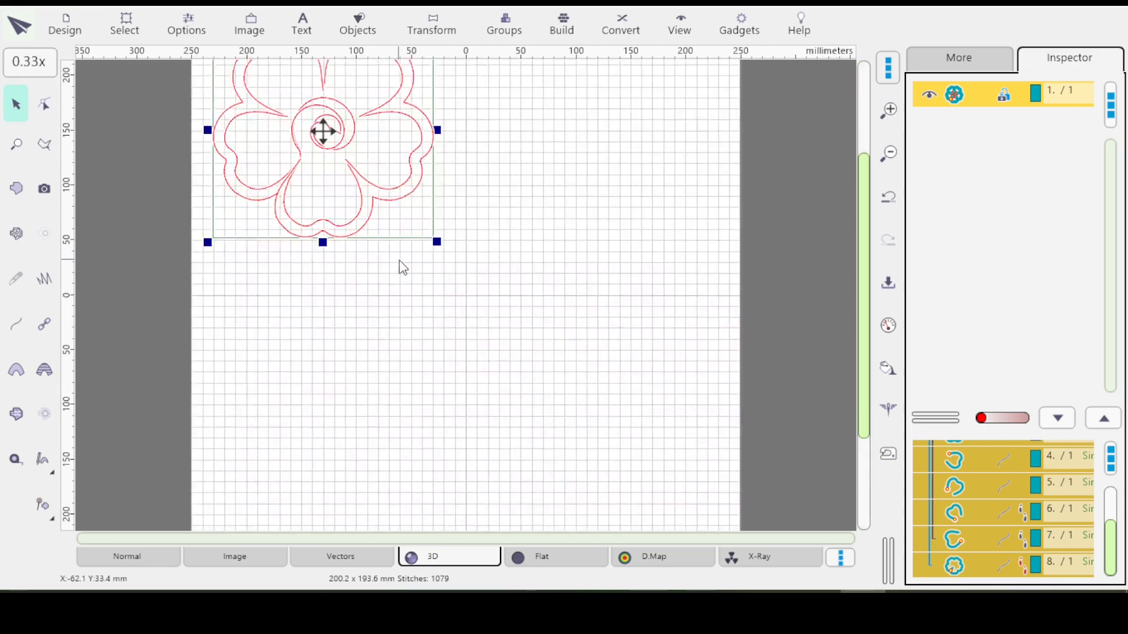
click(178, 22)
click(233, 180)
click(250, 222)
click(610, 222)
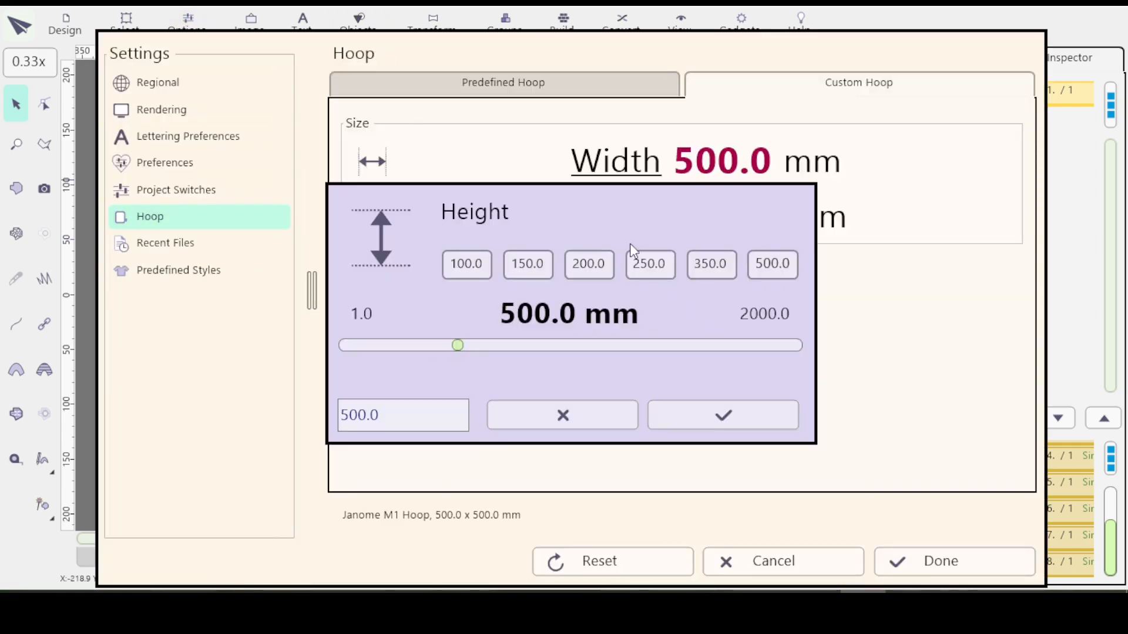
click(346, 415)
key(BackSpace)
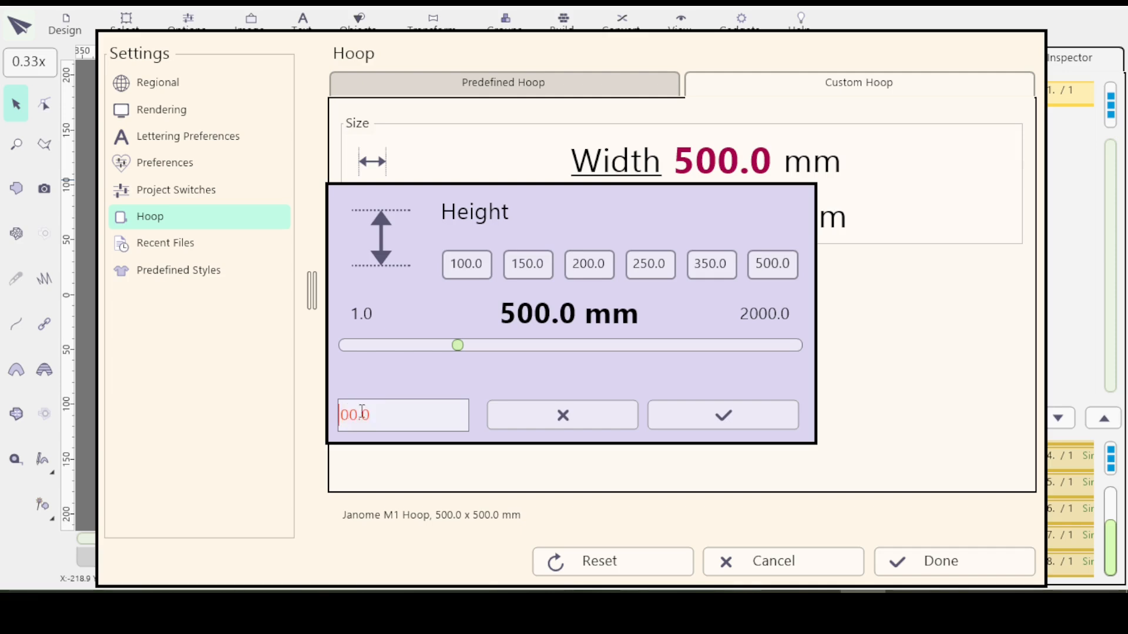
text(10)
key(Return)
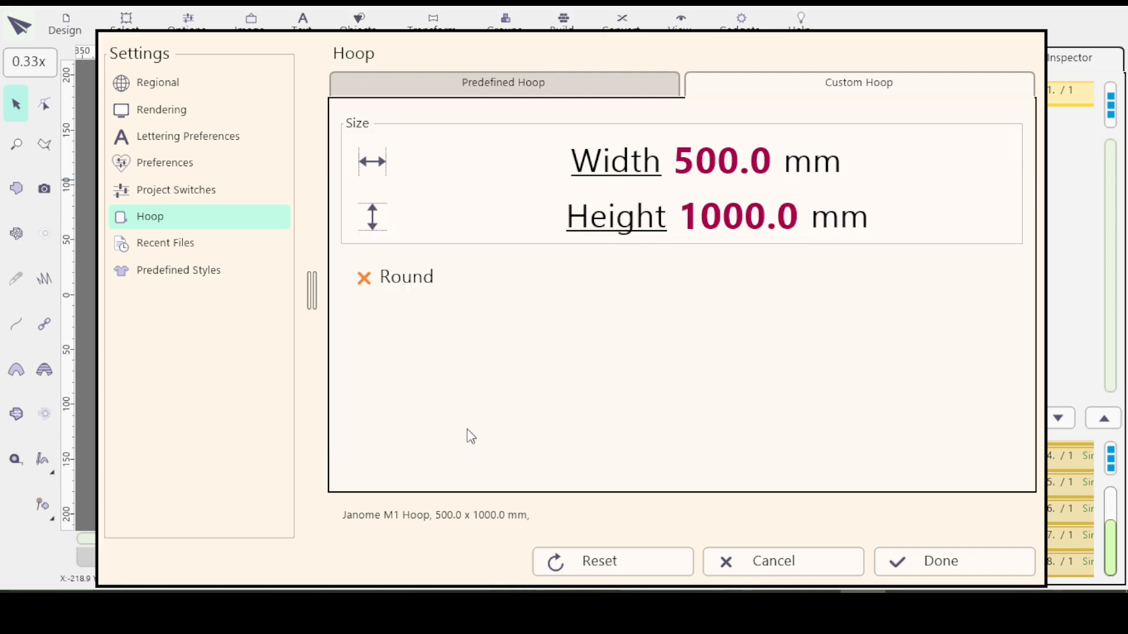
Set the custom hoop's width to 1000 mm and apply the hoop settings.
click(636, 168)
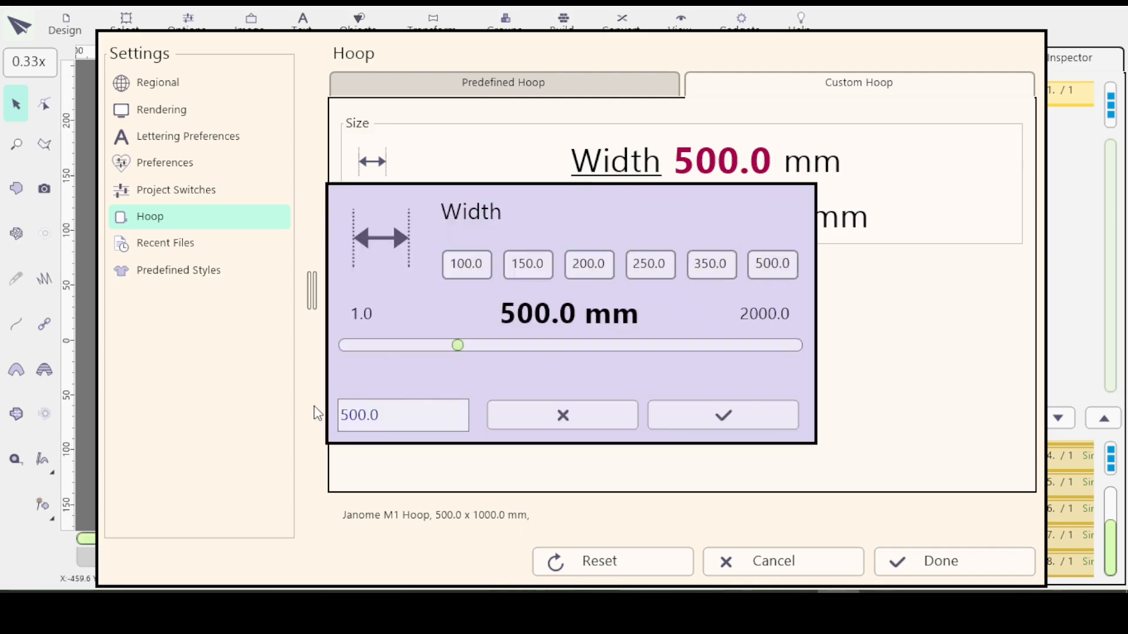
key(BackSpace)
text(10)
click(706, 422)
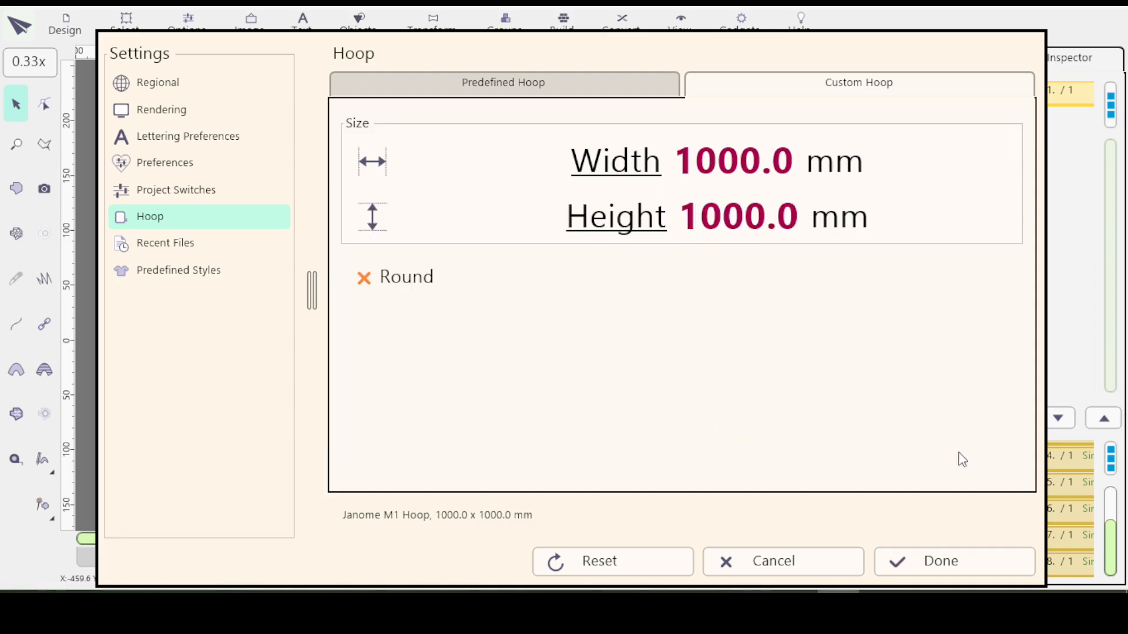
click(962, 559)
Move the flower inward from the hoop's upper-left corner, centring it at about X -280, Y 255 mm.
scroll(390, 493, down, 5)
drag(479, 544, 605, 519)
drag(864, 210, 869, 271)
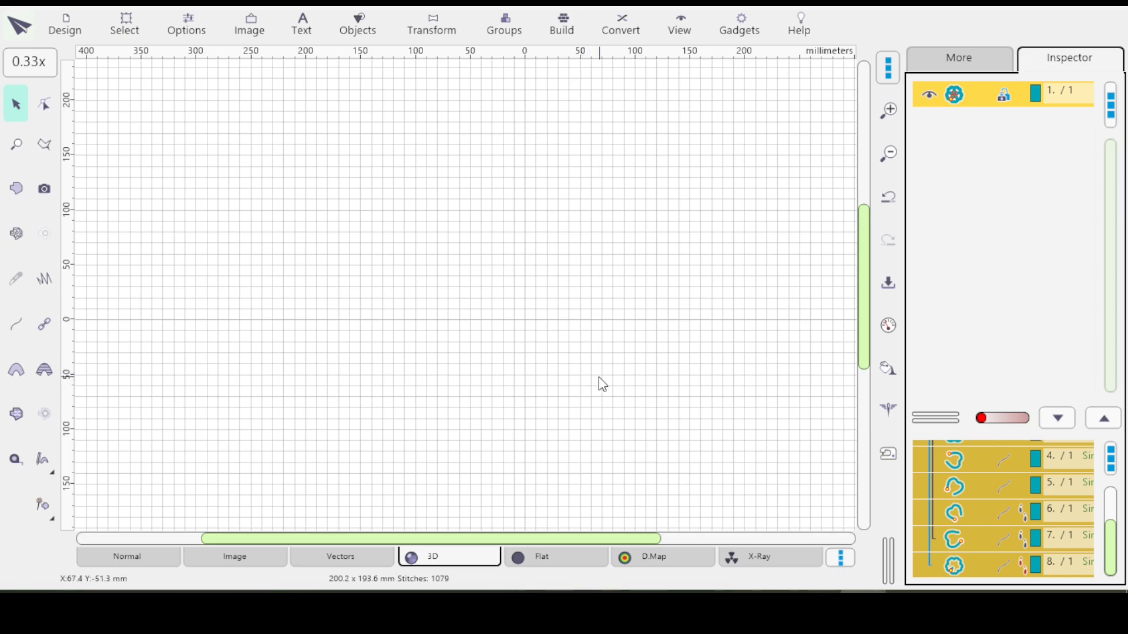
drag(862, 300, 858, 223)
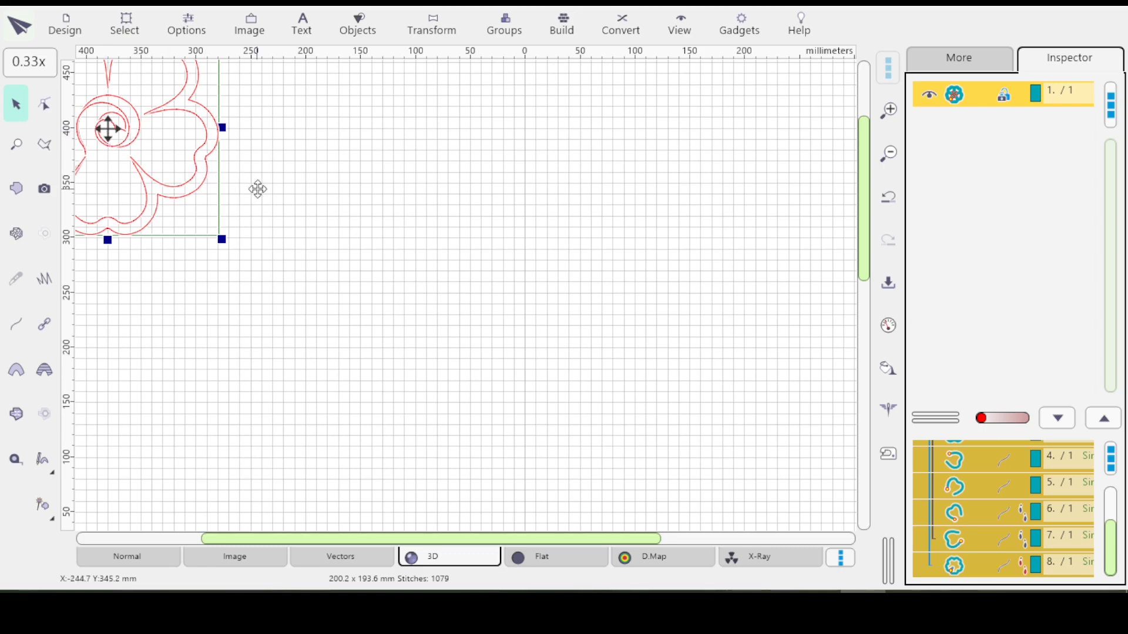
drag(107, 129, 283, 190)
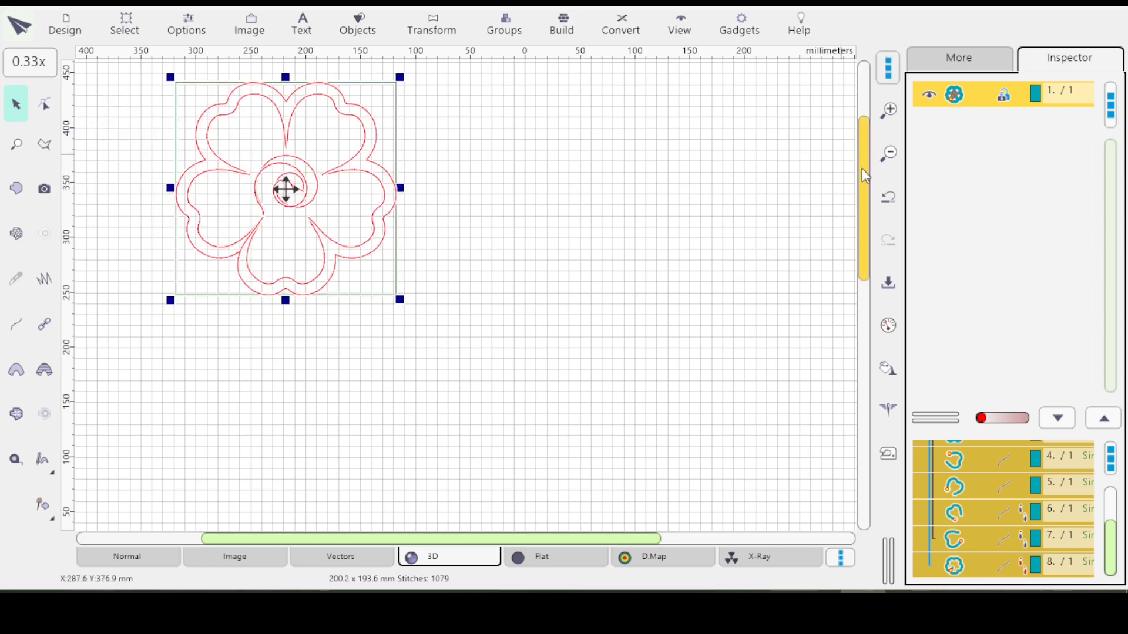
drag(861, 169, 859, 200)
drag(229, 148, 161, 205)
Draw a Plain Fill ellipse to the lower right of the flower and widen it to about 129 by 160 mm.
drag(860, 233, 860, 279)
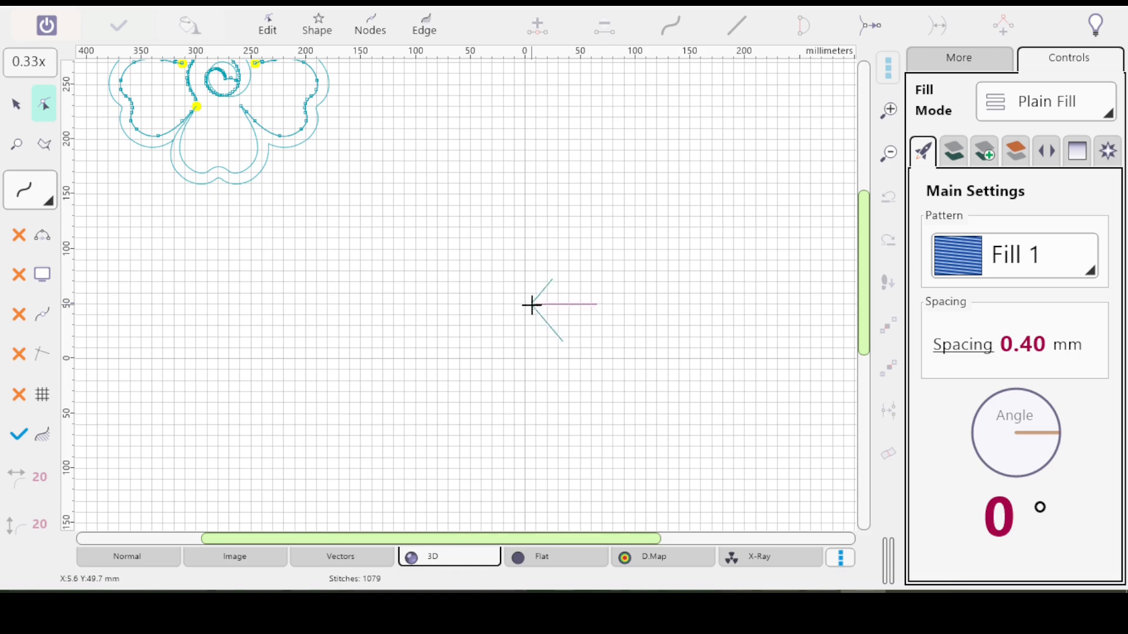
click(321, 35)
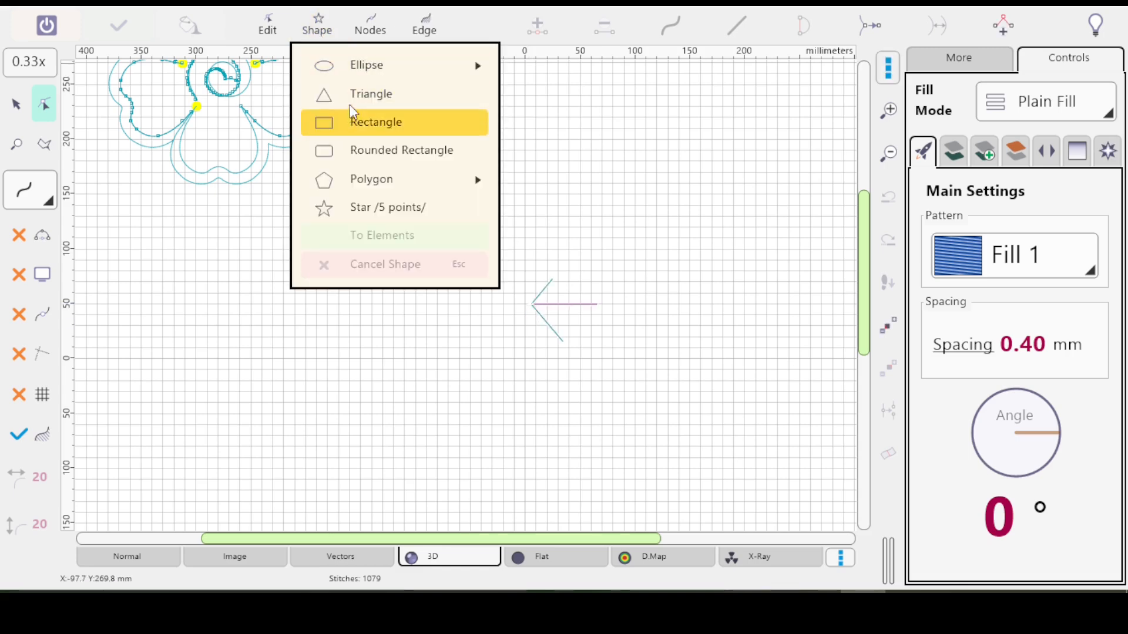
mouse_move(352, 65)
click(563, 132)
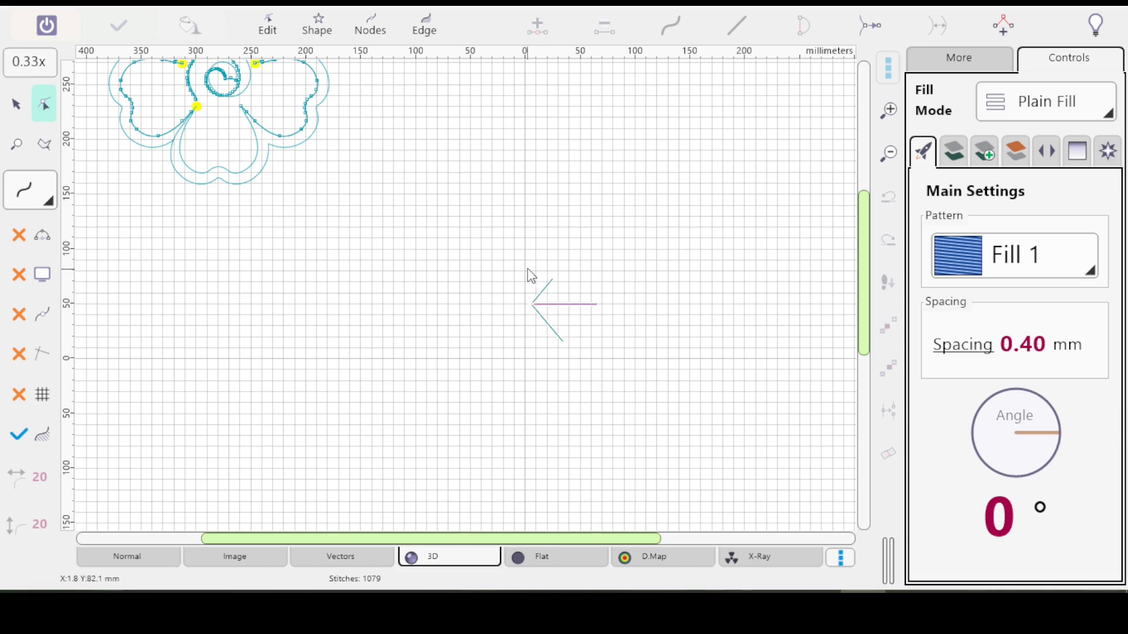
drag(527, 265, 583, 363)
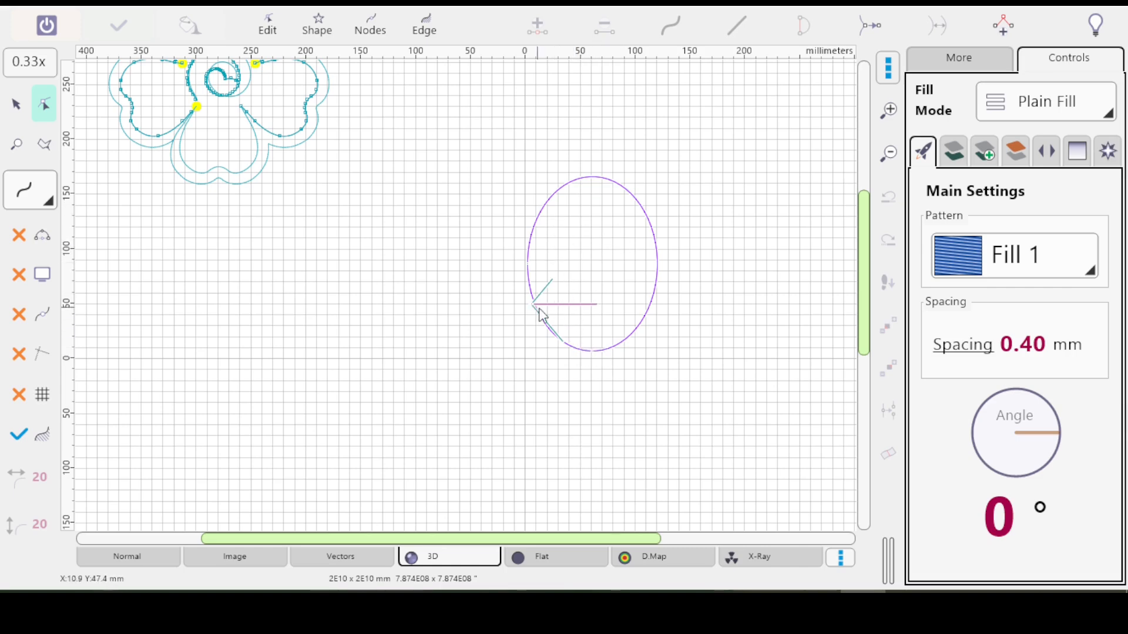
key(Escape)
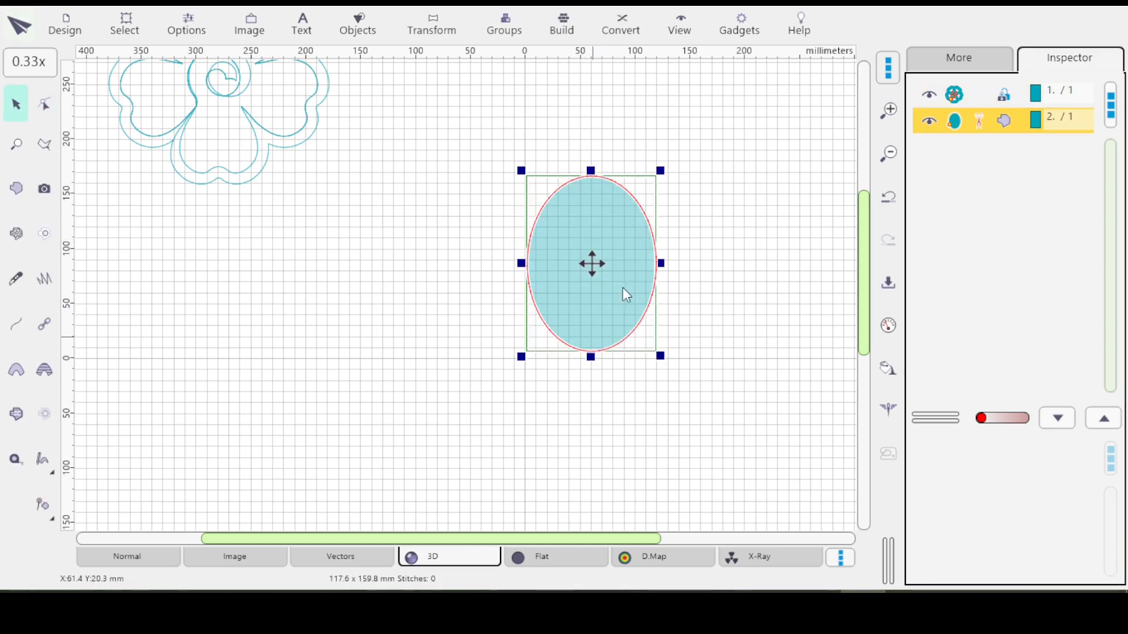
drag(661, 263, 668, 263)
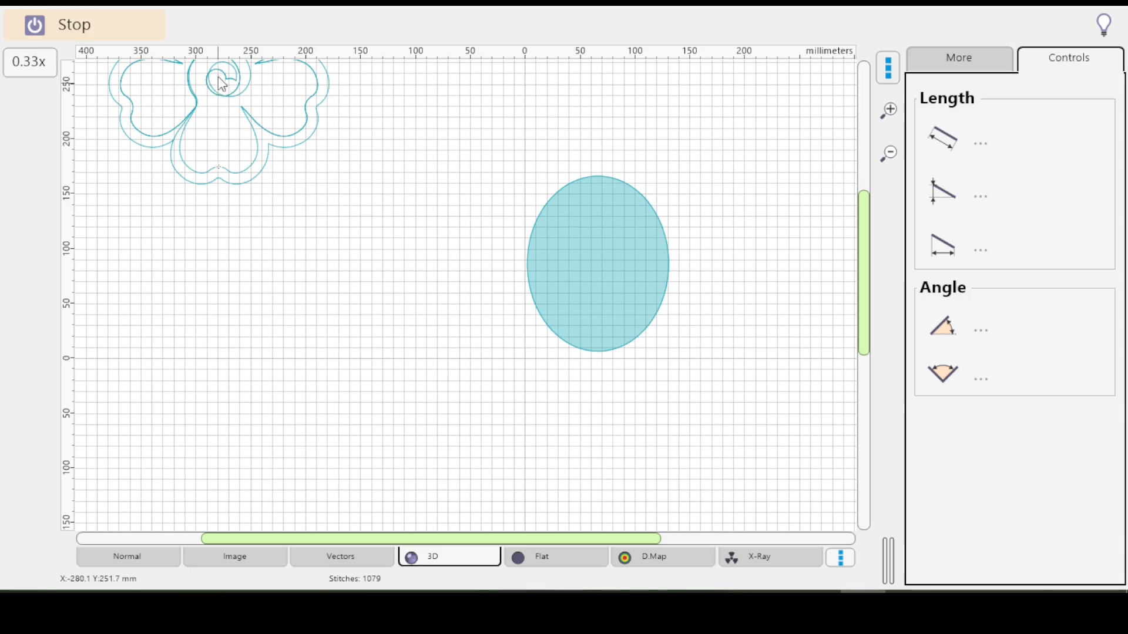
Measure the distance from the flower's centre spiral to the tip of its lowest petal.
click(219, 96)
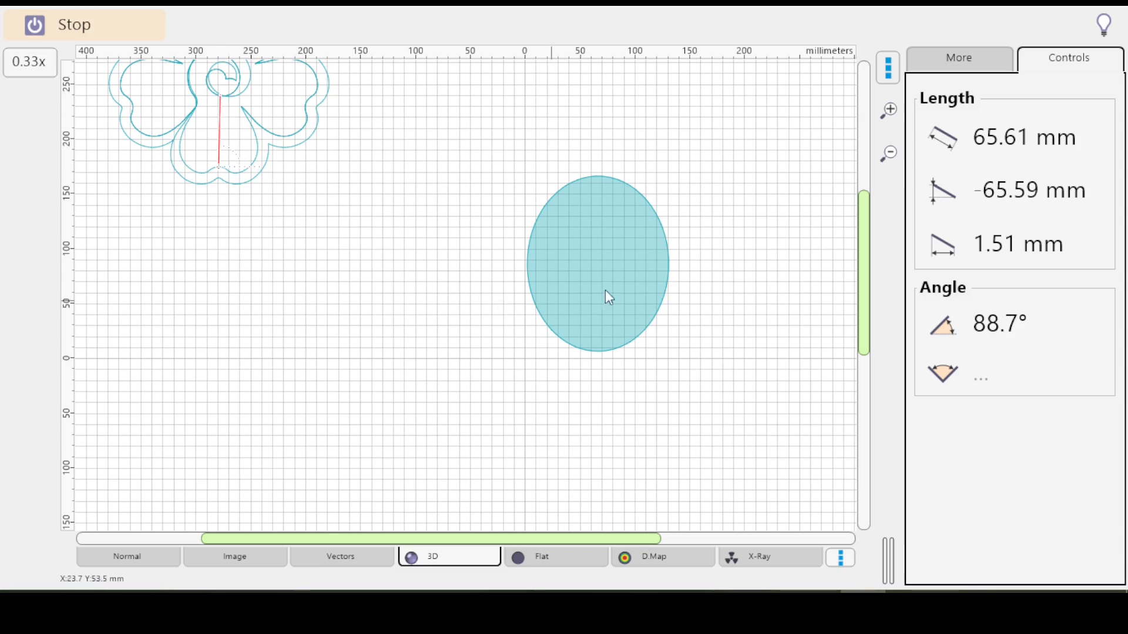
click(610, 274)
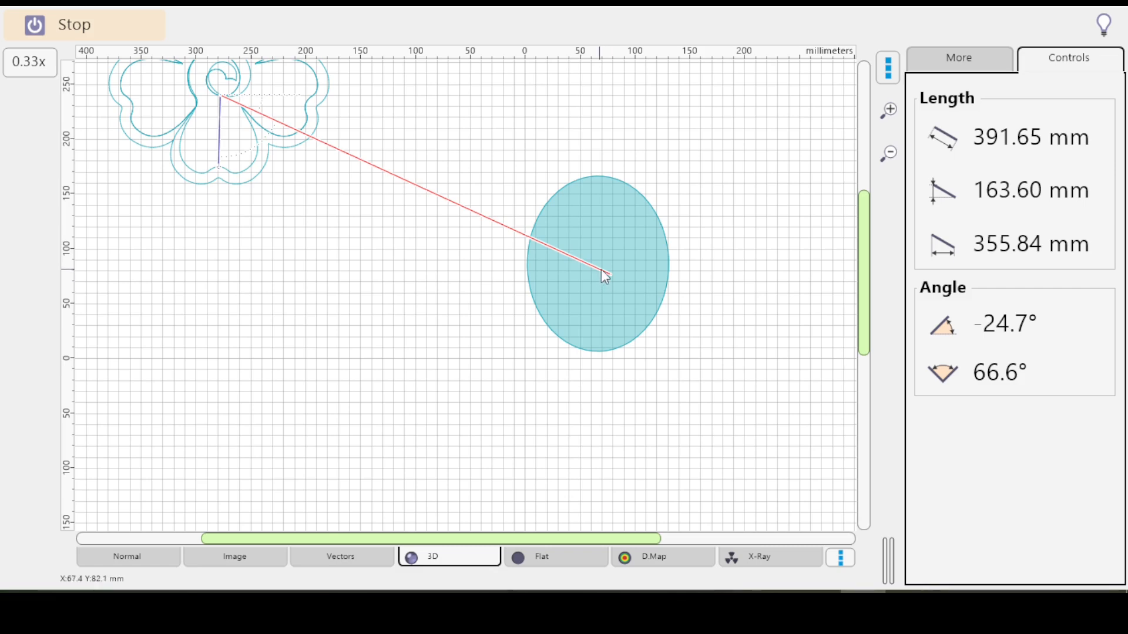
key(Escape)
Finish measuring, then open the ellipse's size transformation and turn on Keep Aspect Ratio.
click(594, 273)
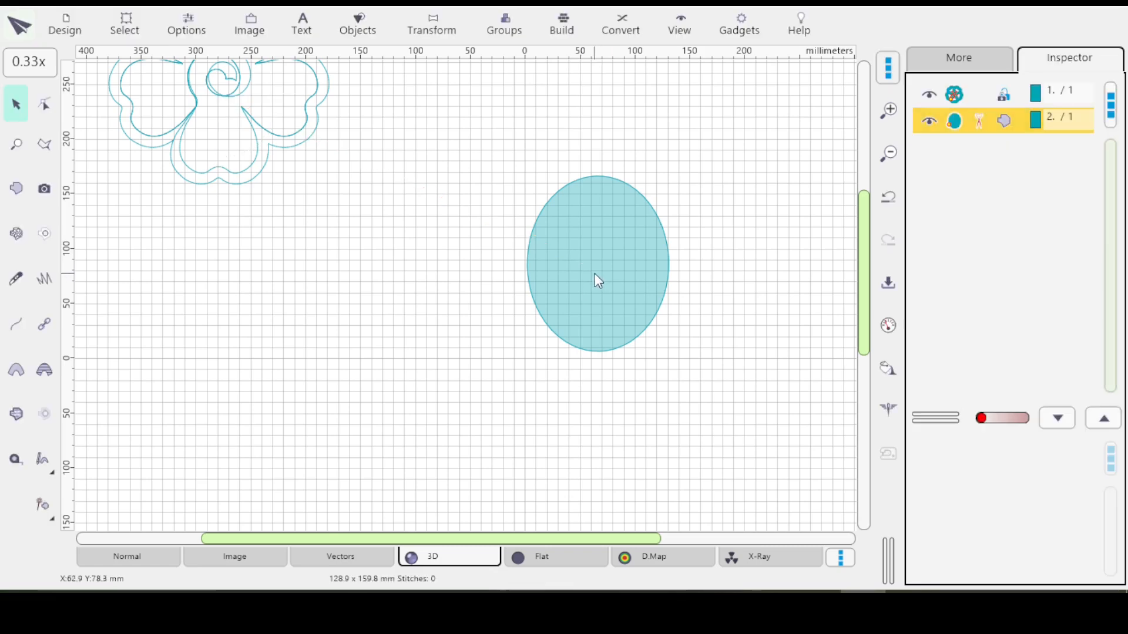
click(600, 274)
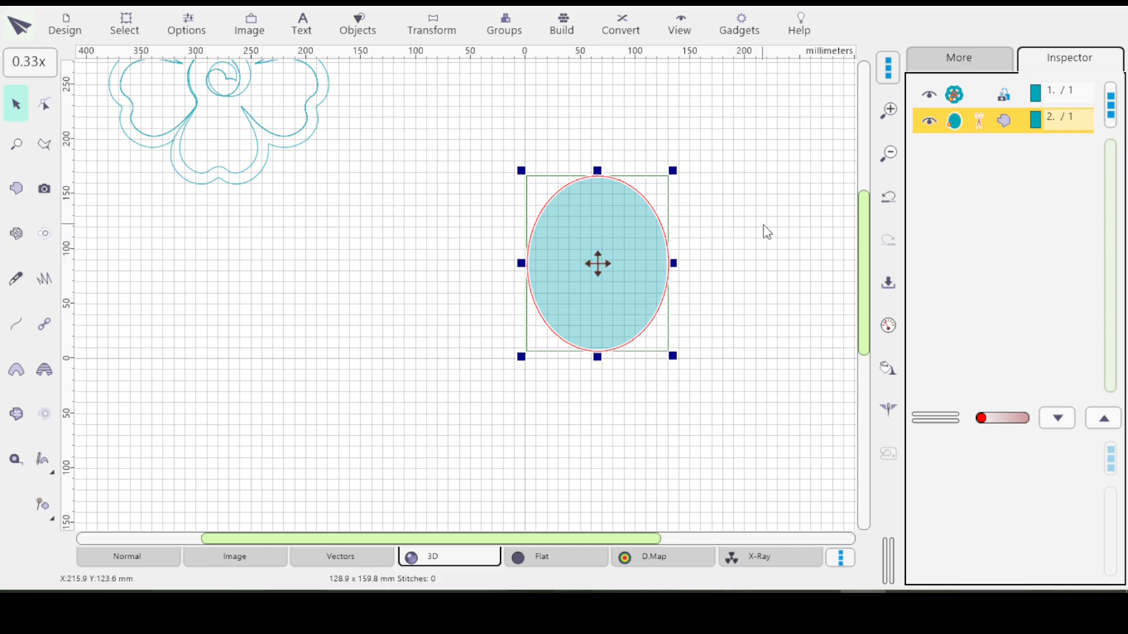
click(430, 31)
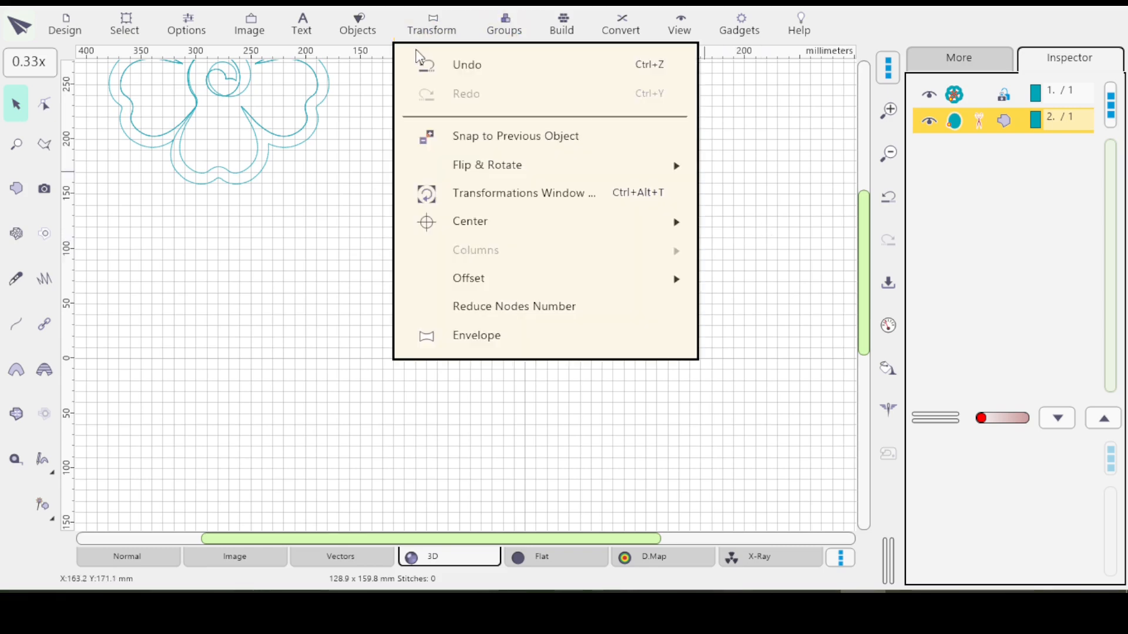
click(492, 192)
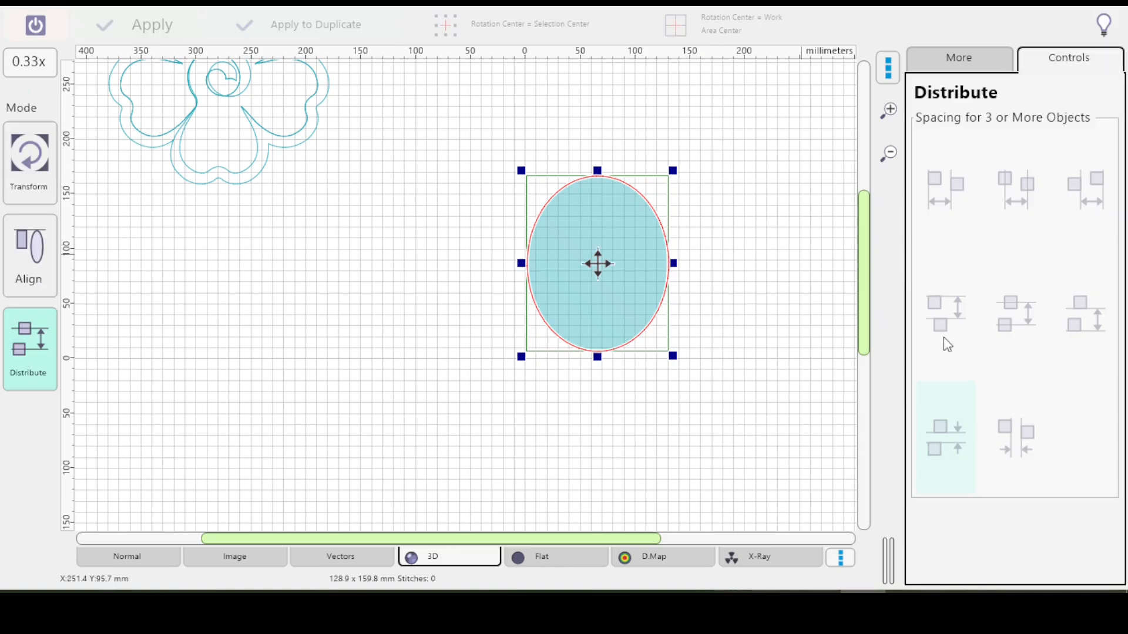
click(29, 159)
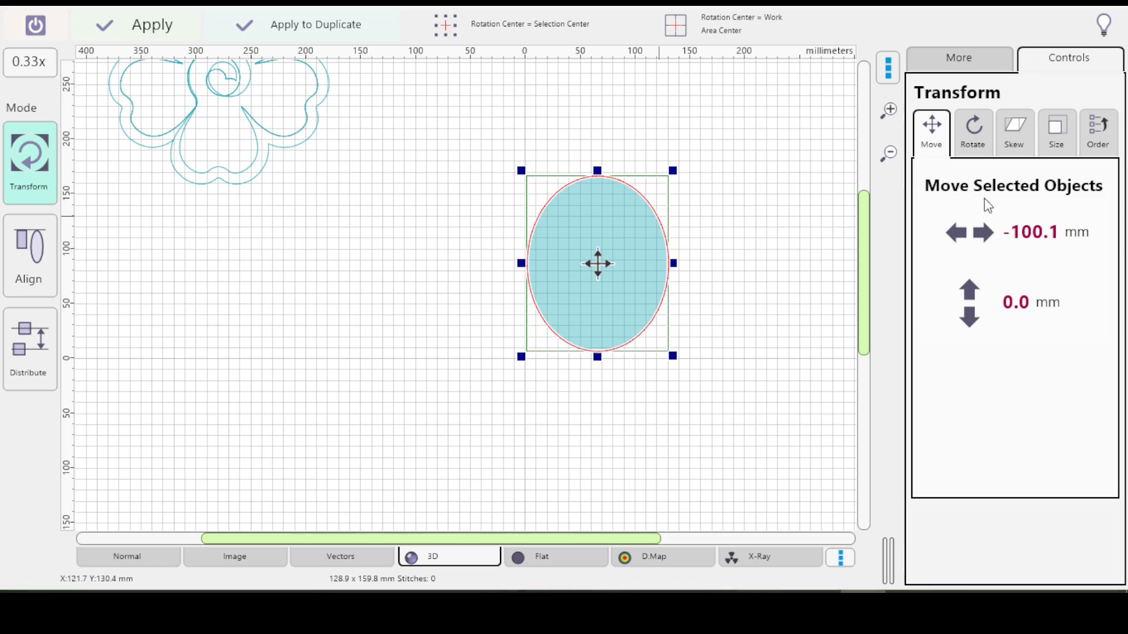
click(1057, 136)
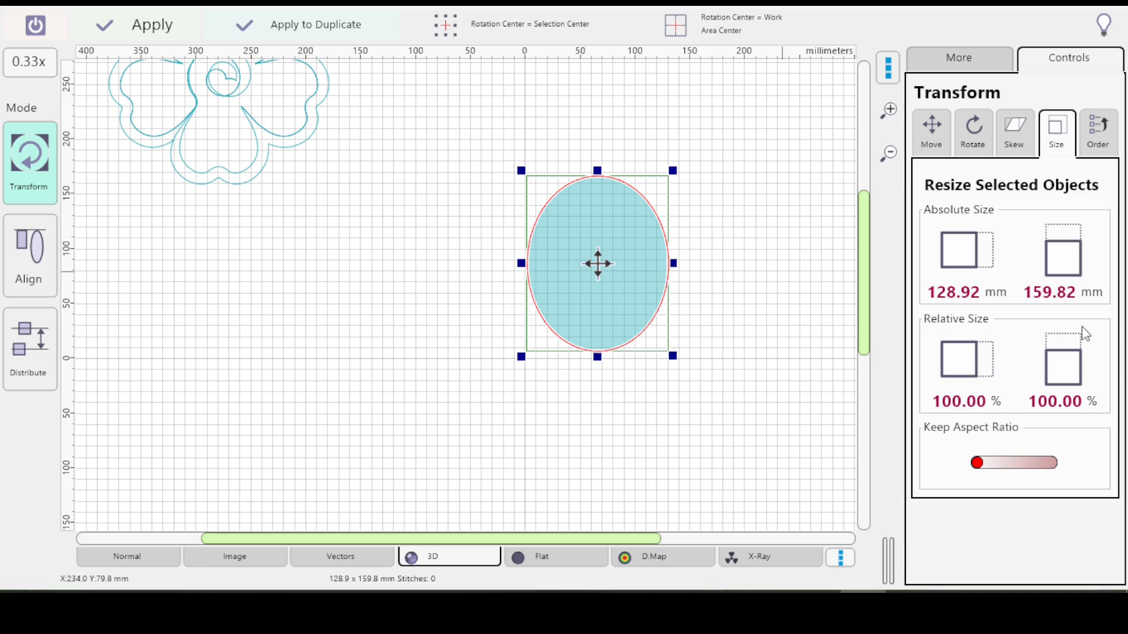
click(1050, 466)
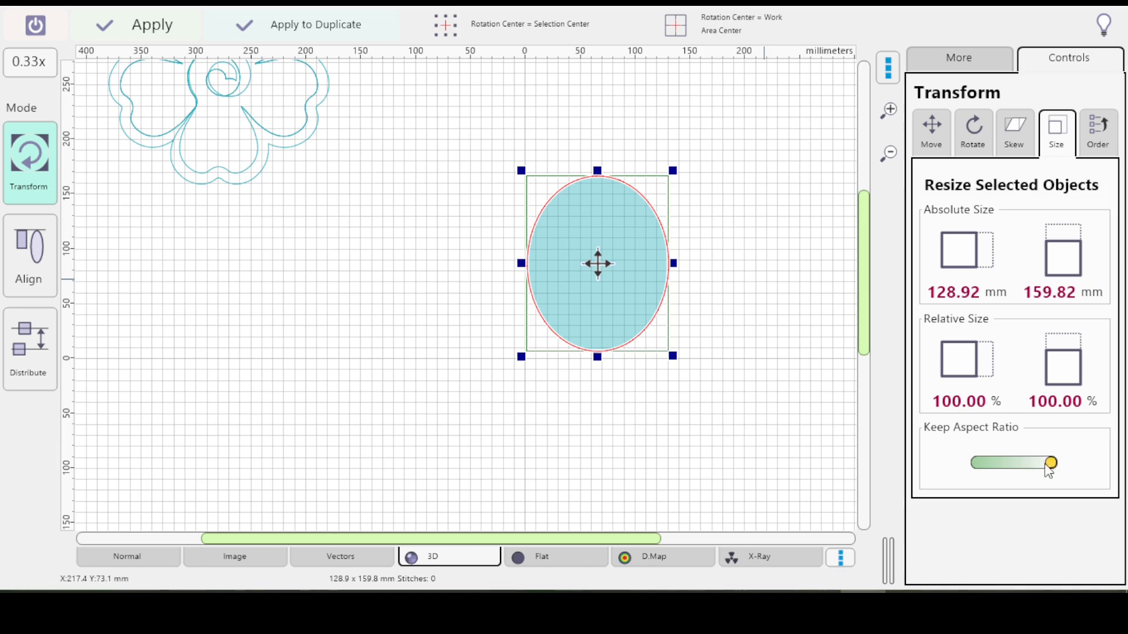
Set the ellipse's absolute height to 70 mm, apply the proportional resize and leave the transformation.
click(1059, 256)
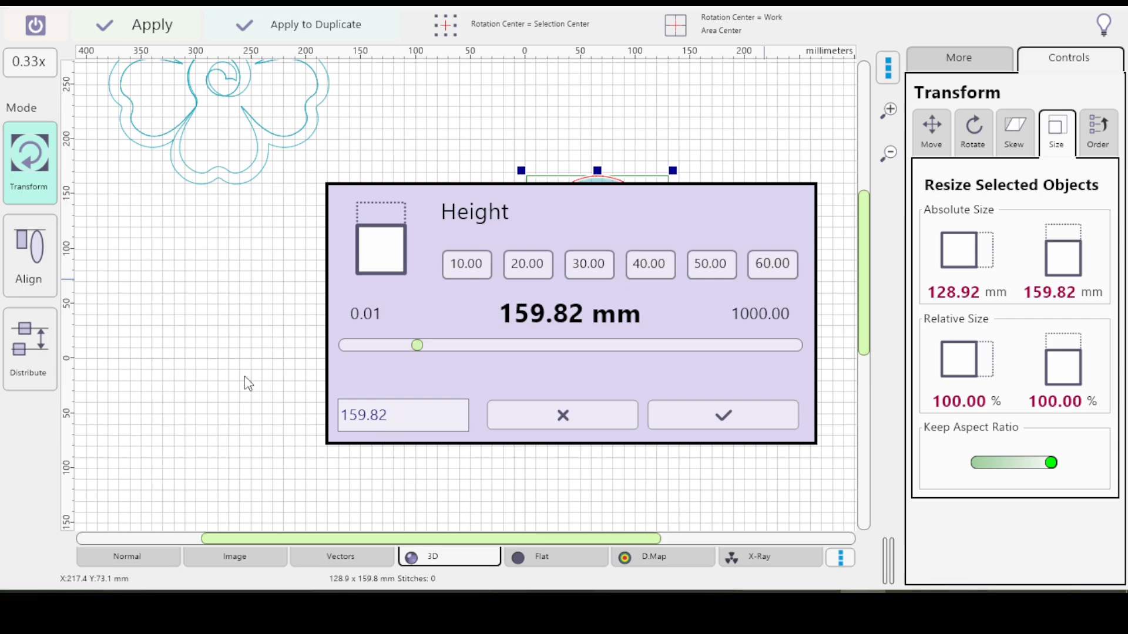
key(BackSpace)
key(BackSpace)
key(BackSpace)
key(BackSpace)
key(BackSpace)
key(BackSpace)
text(70)
key(Return)
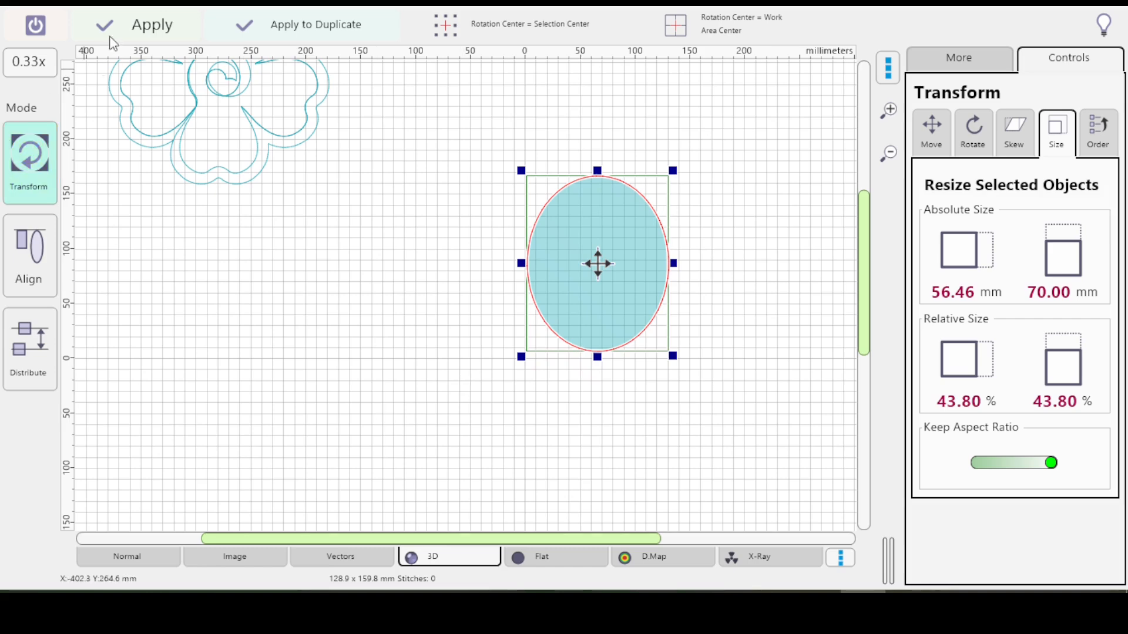
click(131, 24)
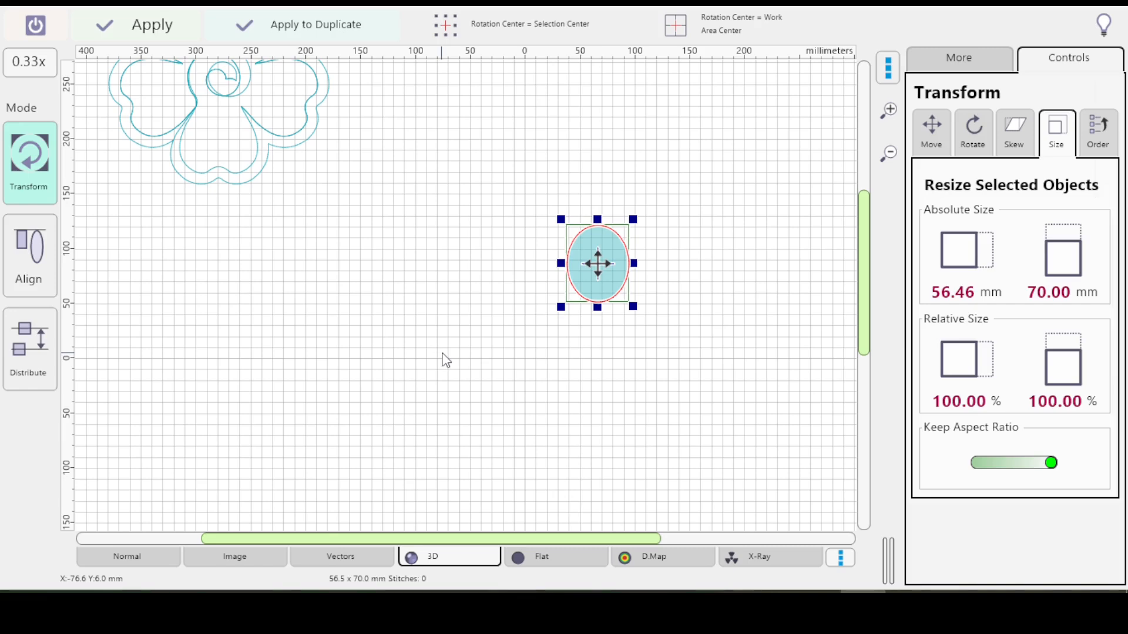
click(441, 353)
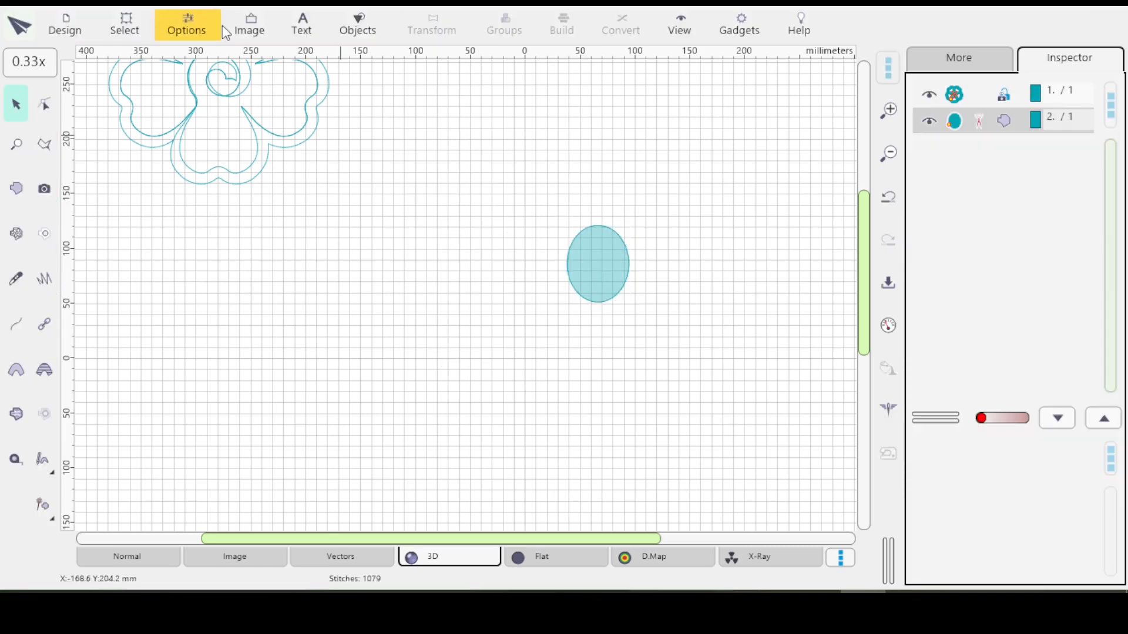
Turn on snapping of objects to the grid.
click(177, 23)
mouse_move(224, 103)
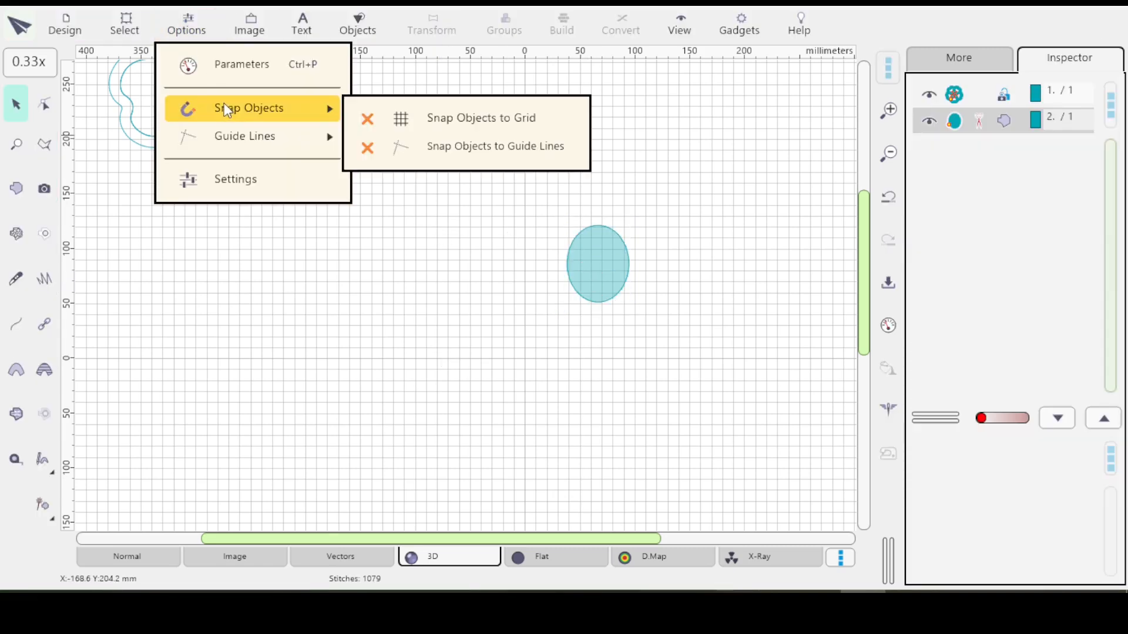
click(425, 119)
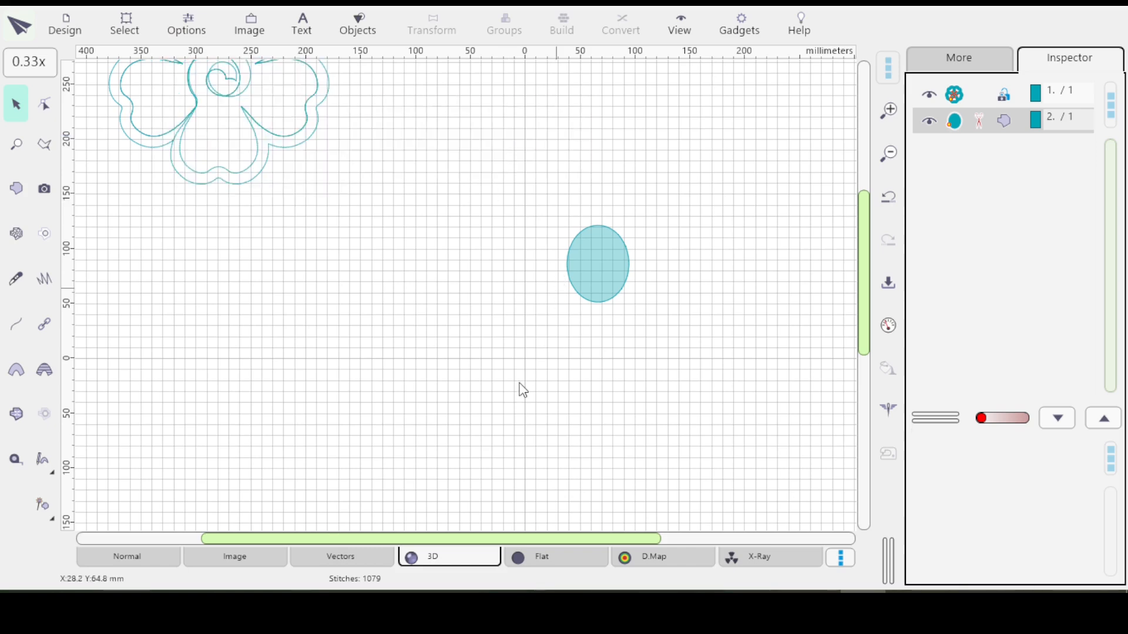
Move the ellipse so its left edge lies at X 0 and its upper edge at Y 0.
scroll(582, 370, up, 1)
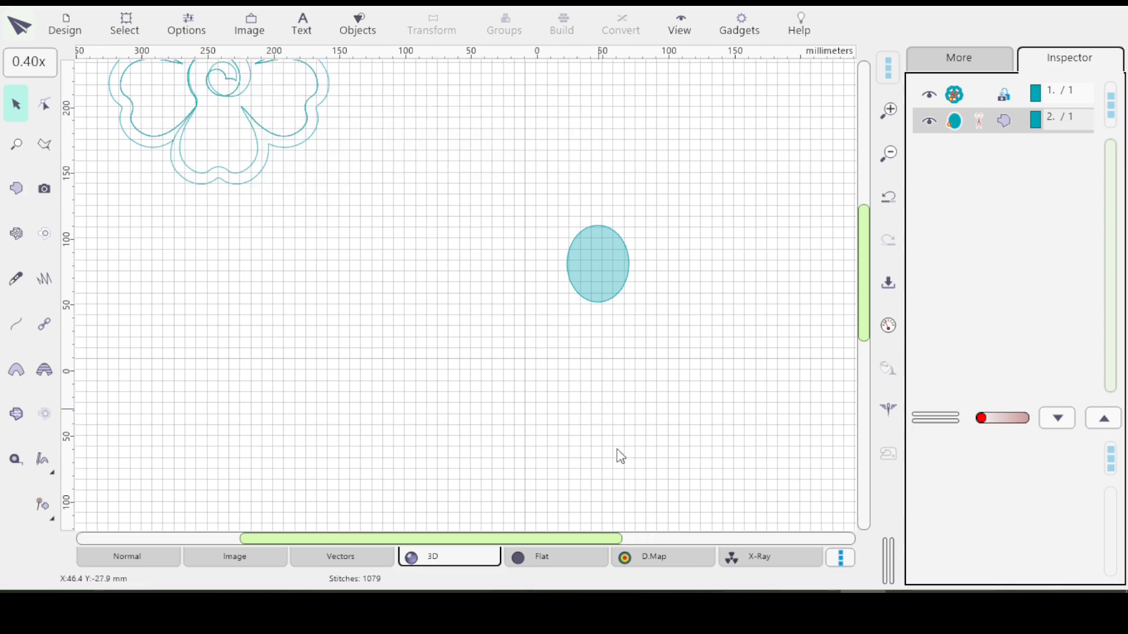
scroll(618, 451, up, 3)
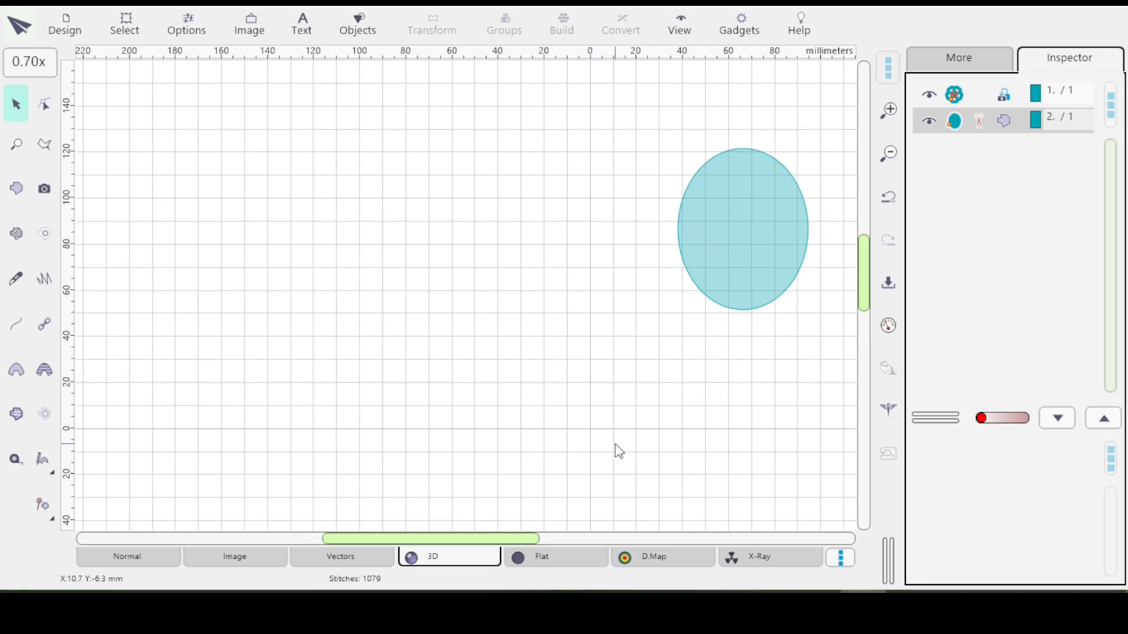
scroll(607, 446, down, 2)
click(658, 256)
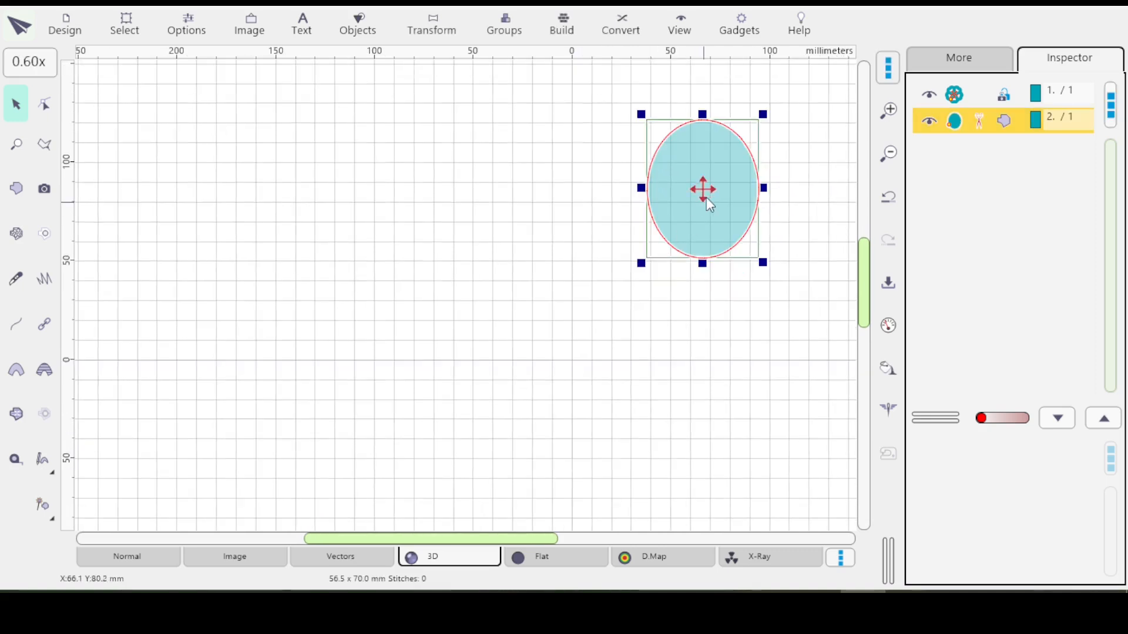
drag(702, 191, 639, 424)
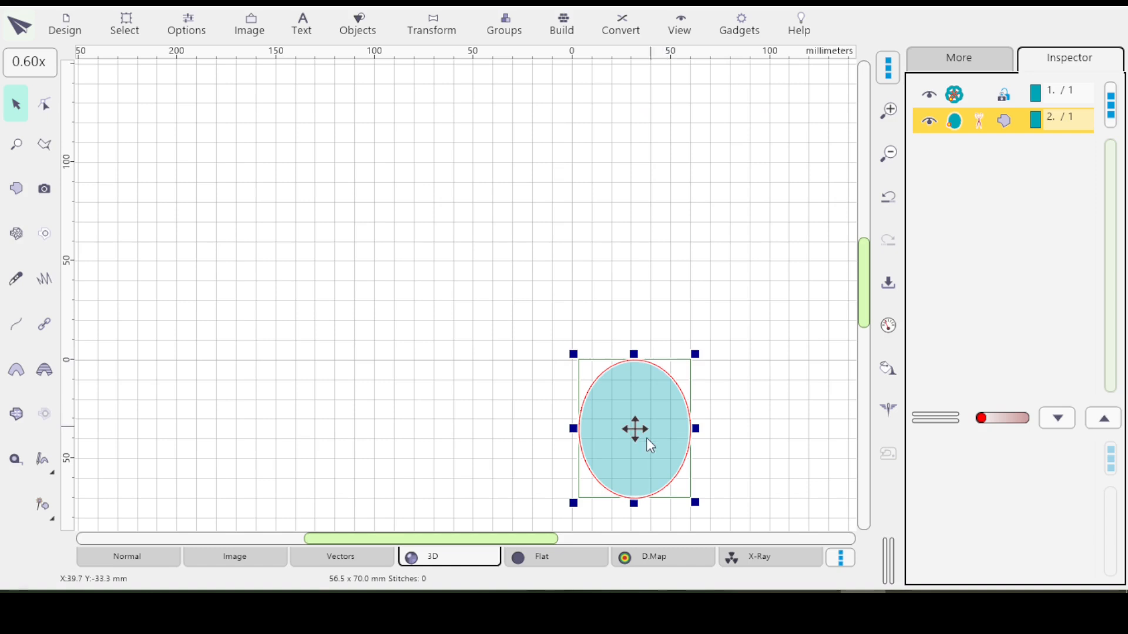
mouse_move(630, 431)
mouse_down()
mouse_move(621, 429)
mouse_move(635, 439)
mouse_up()
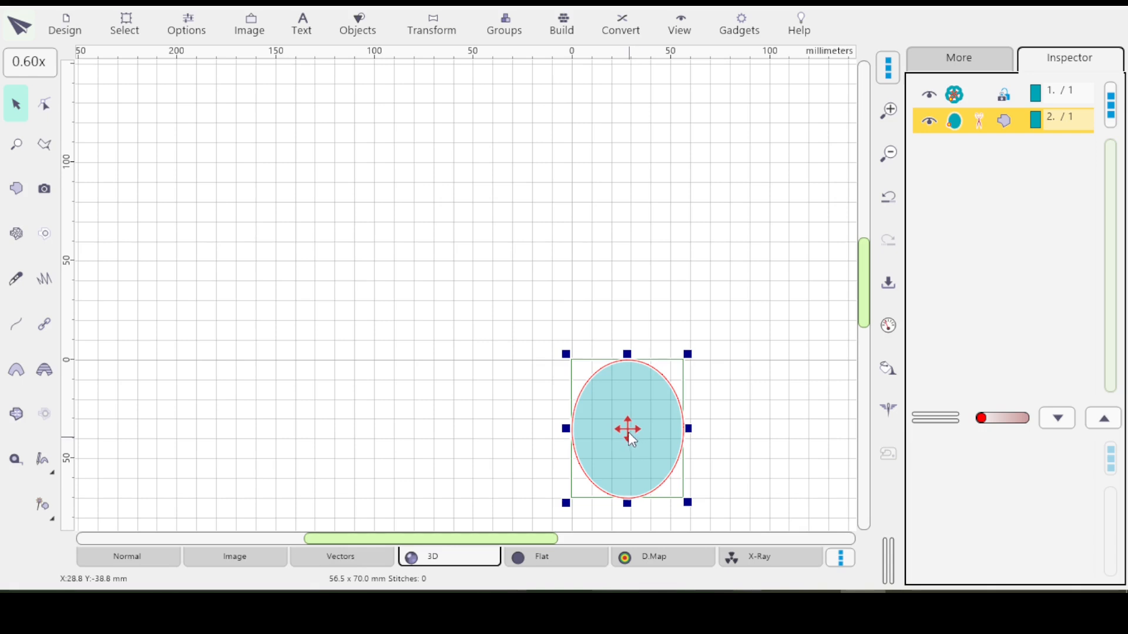
Rotate the ellipse counterclockwise until its bounding box is about 60 by 67 mm, then deselect it.
click(626, 429)
drag(688, 504, 720, 461)
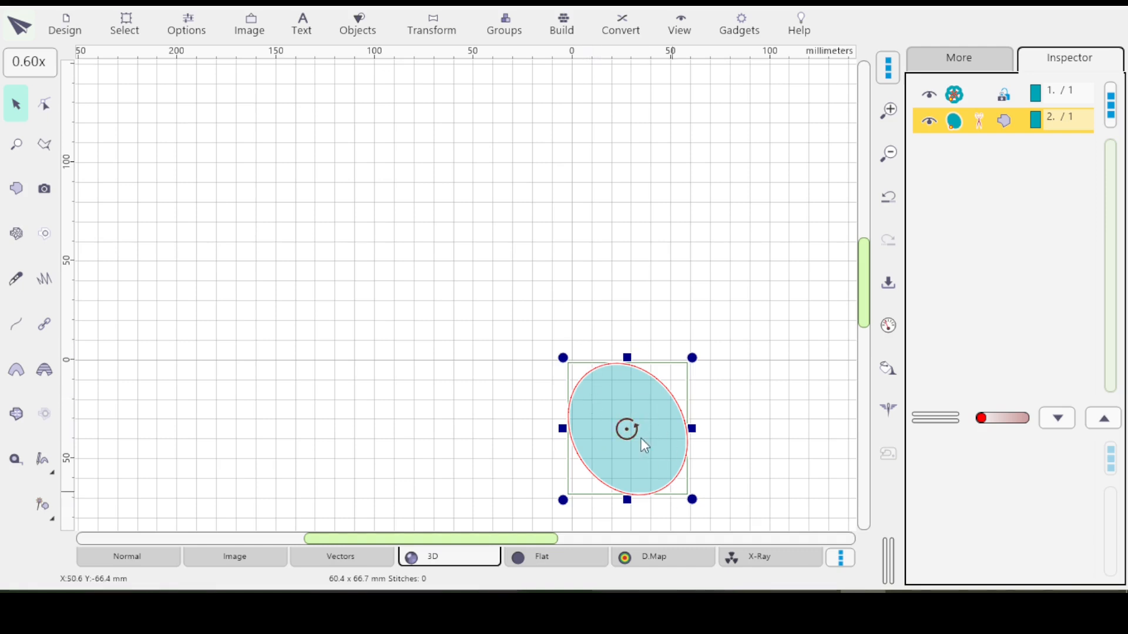
mouse_move(864, 284)
mouse_down()
mouse_move(862, 250)
mouse_move(865, 278)
mouse_up()
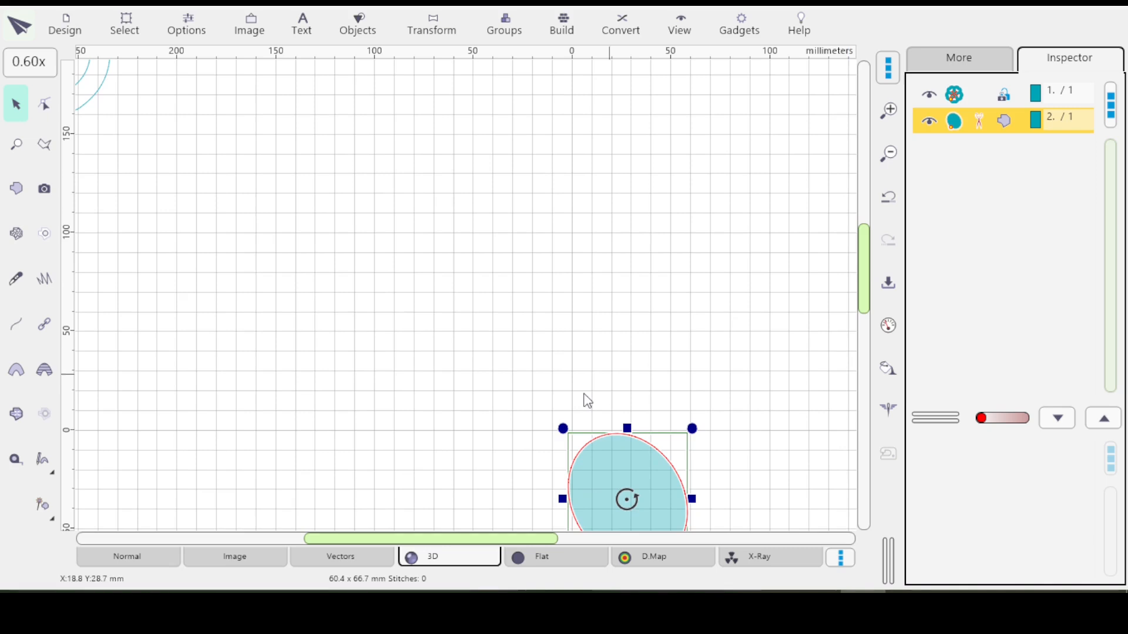
scroll(567, 392, down, 1)
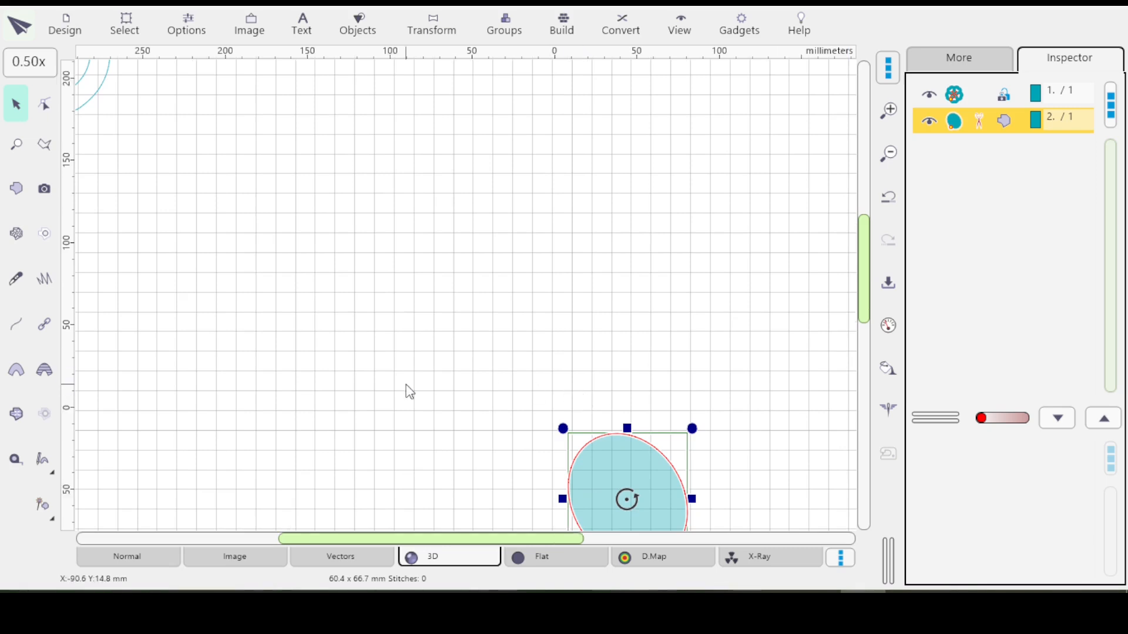
scroll(405, 391, down, 1)
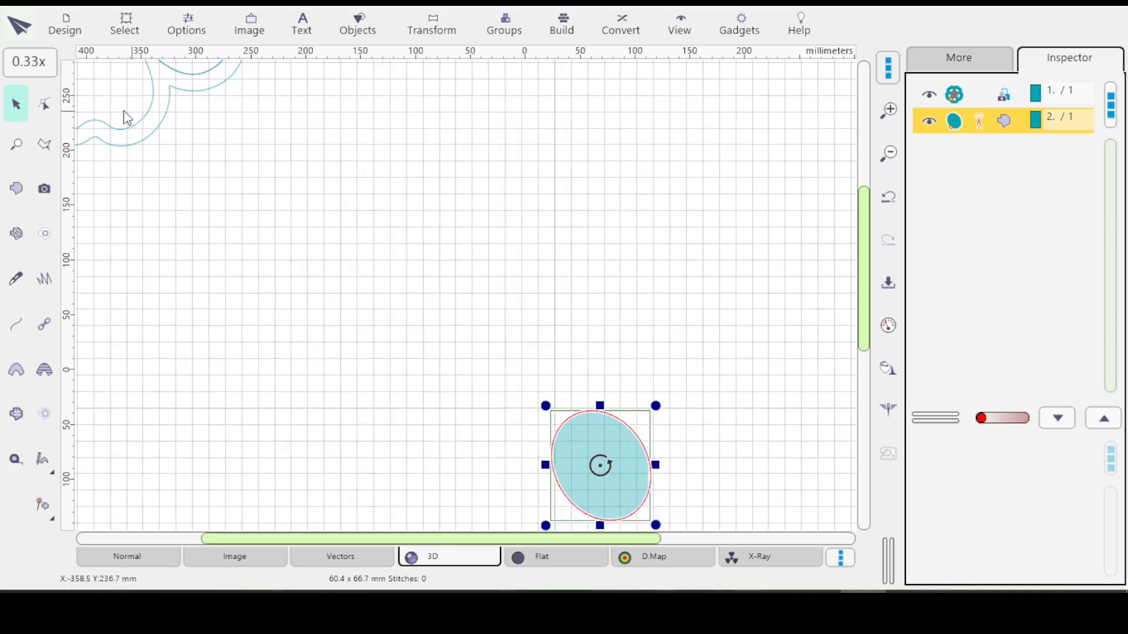
click(149, 119)
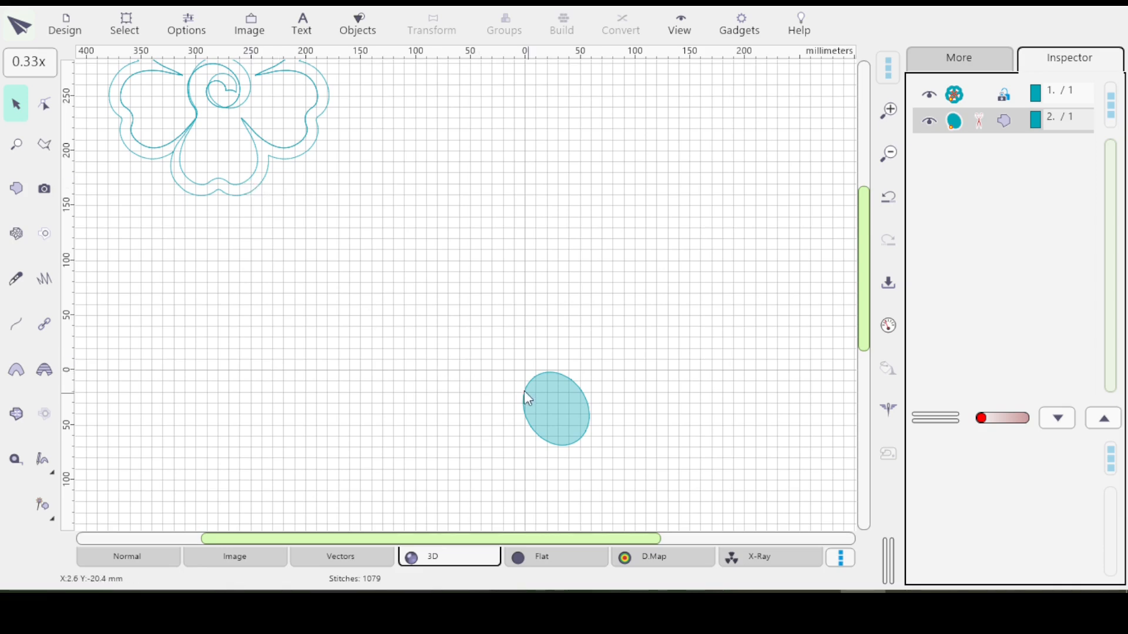
Duplicate the tilted ellipse in place and select the copy.
click(559, 412)
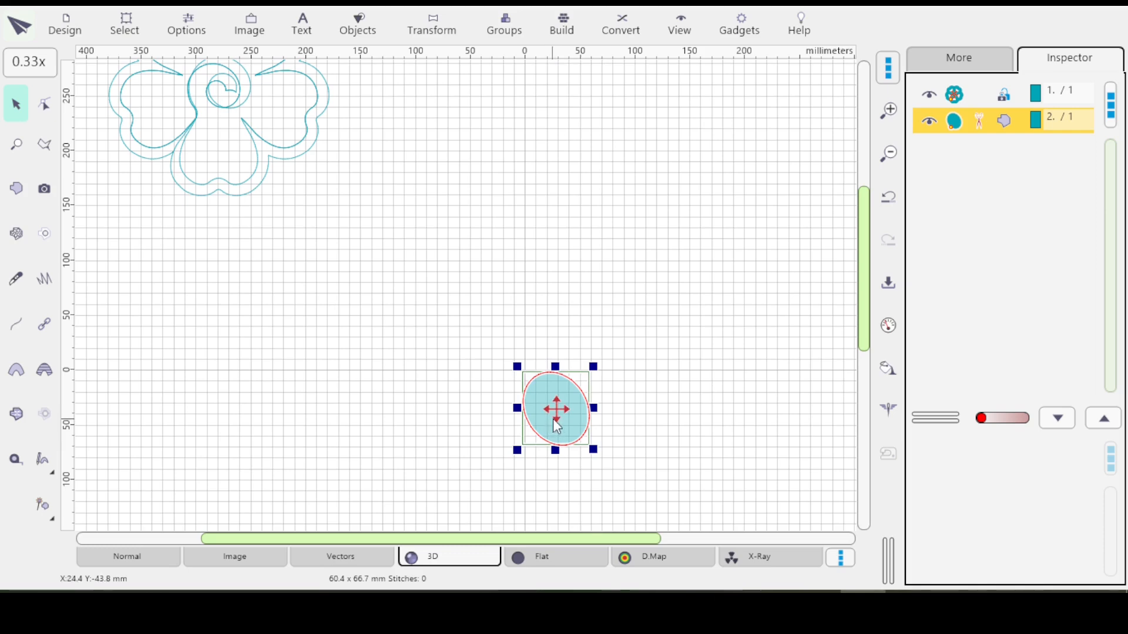
key(ctrl+v)
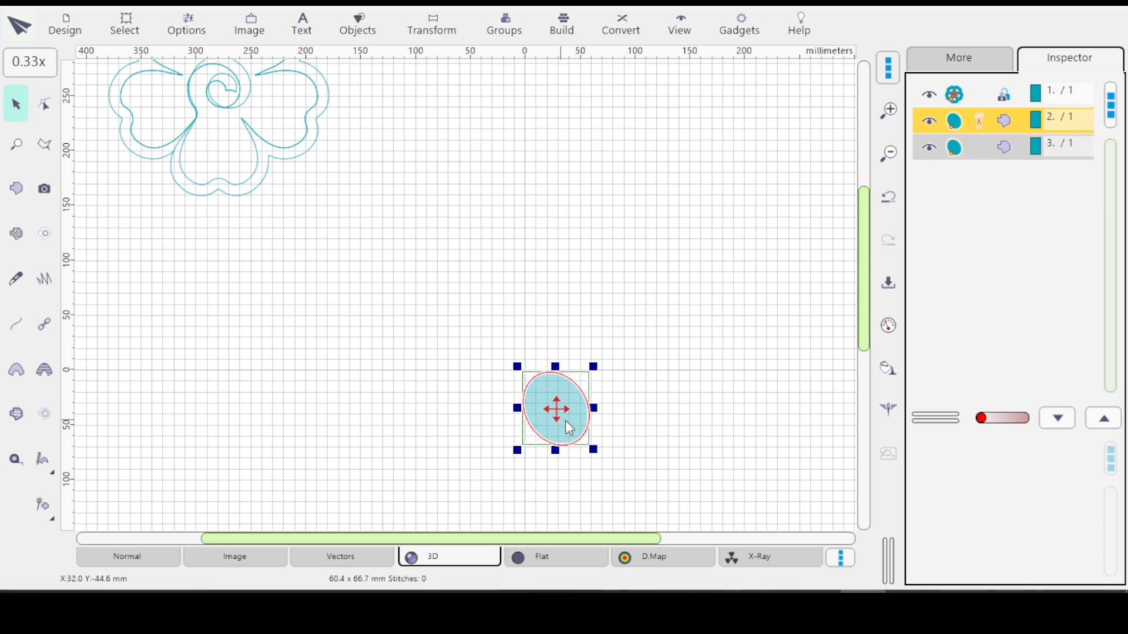
click(995, 154)
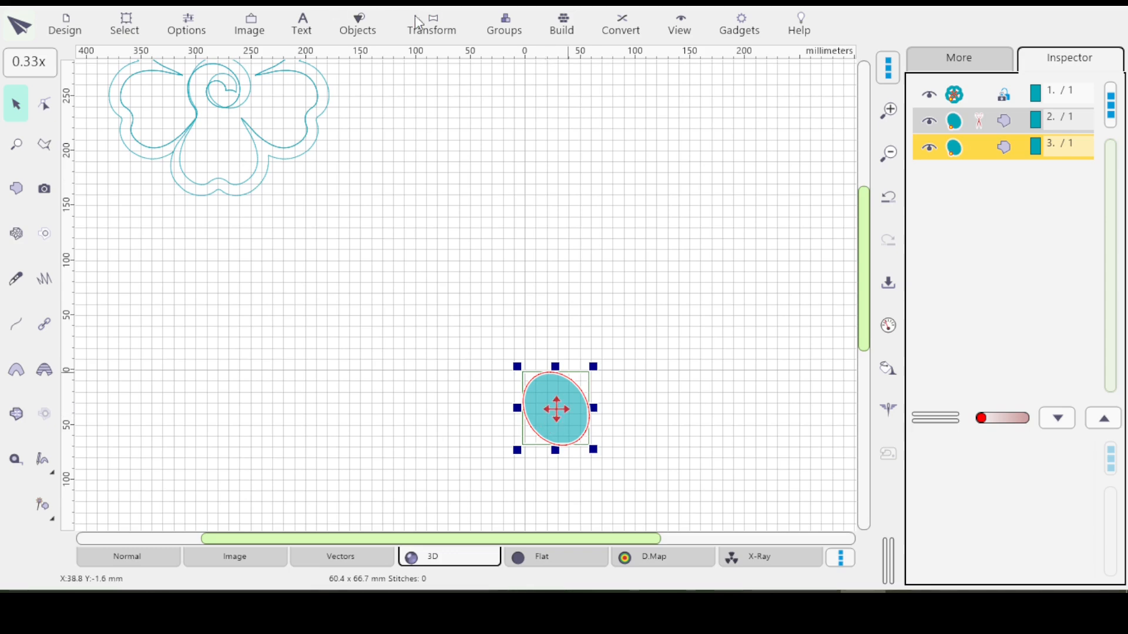
Flip the copied ellipse to mirror the original's tilt and move it about 38 mm left, partly overlapping the original.
click(432, 23)
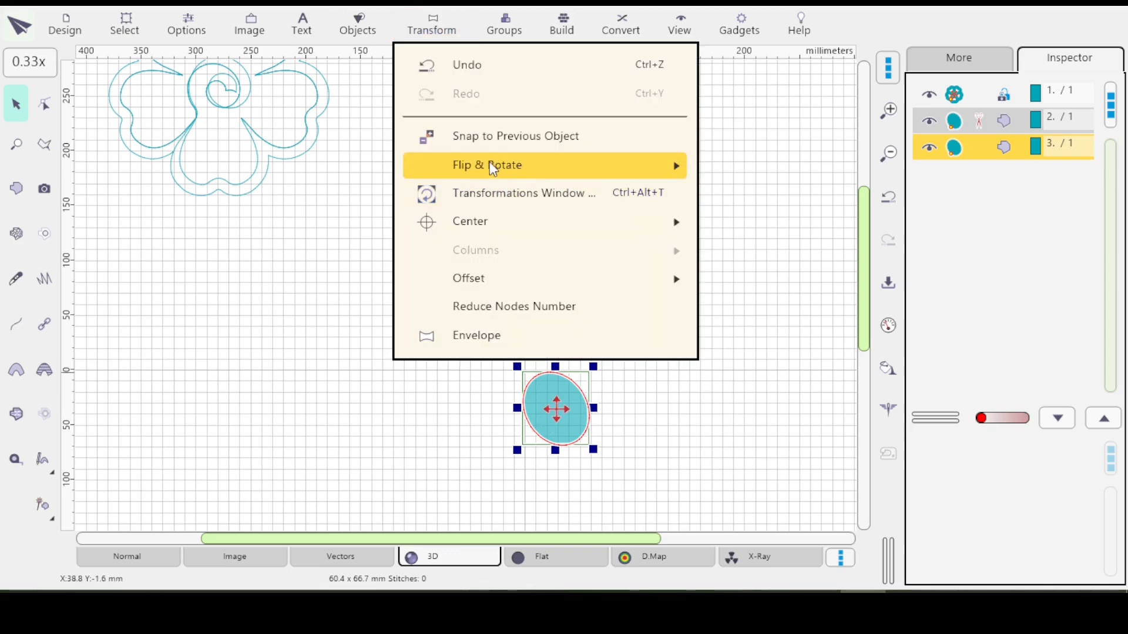
mouse_move(488, 162)
click(813, 207)
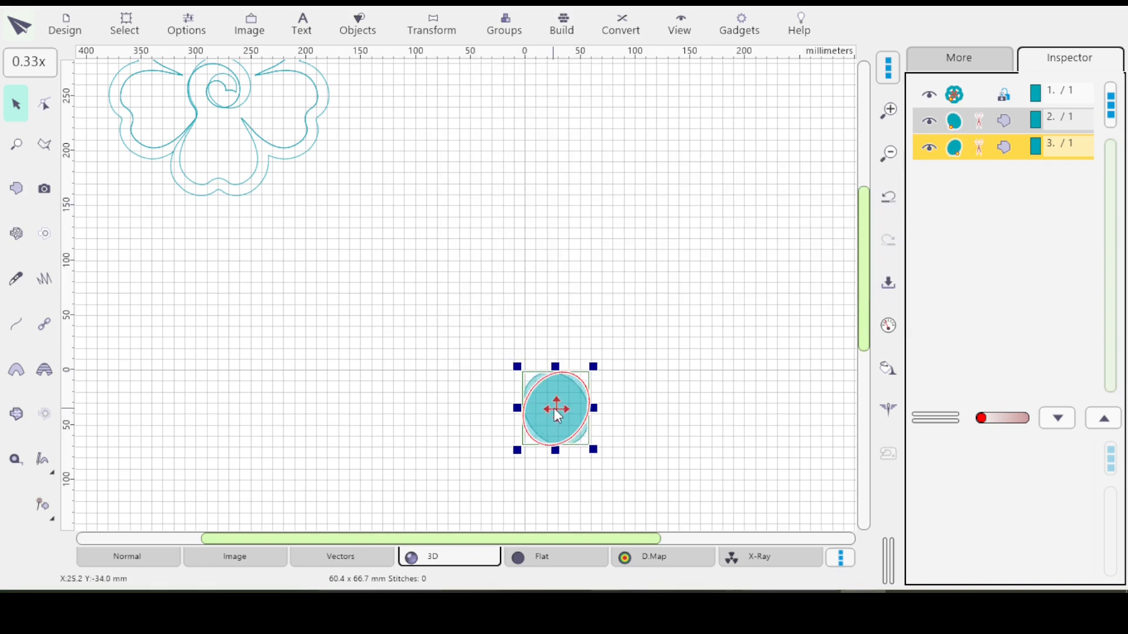
drag(555, 408, 511, 409)
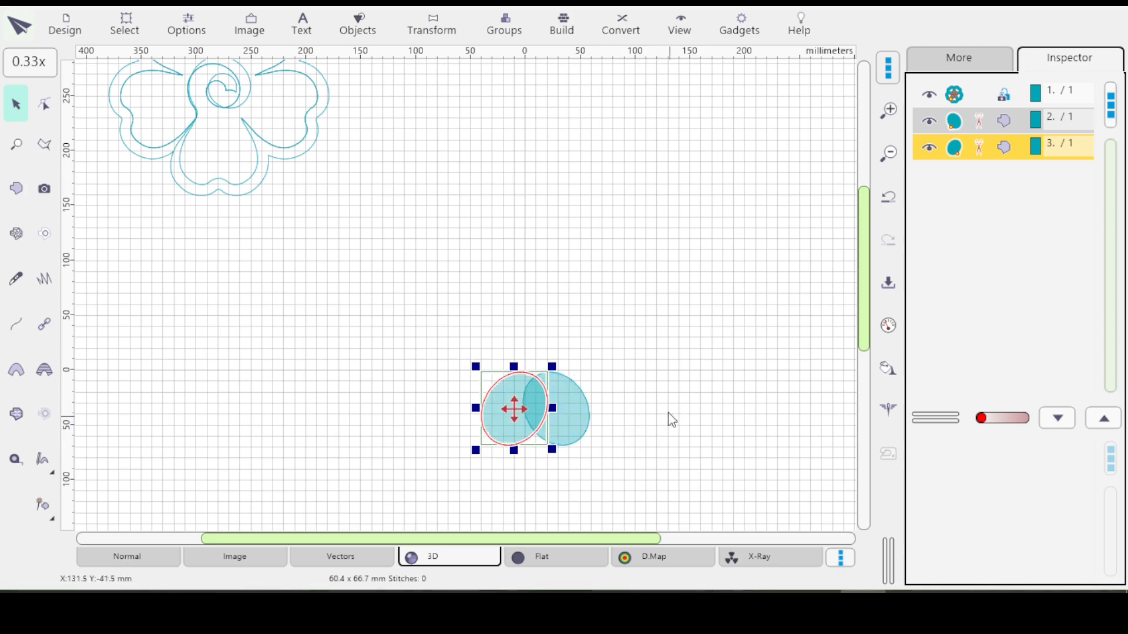
click(675, 454)
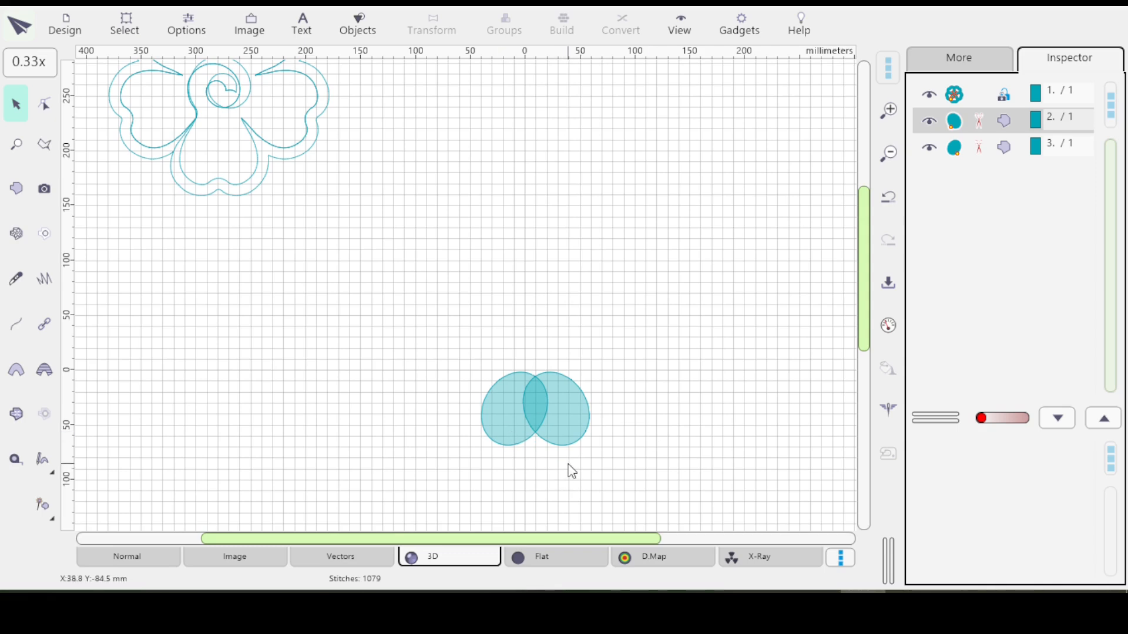
Measure the overall width of the two overlapping ellipses and the inner width of the flower's lowest petal.
click(16, 459)
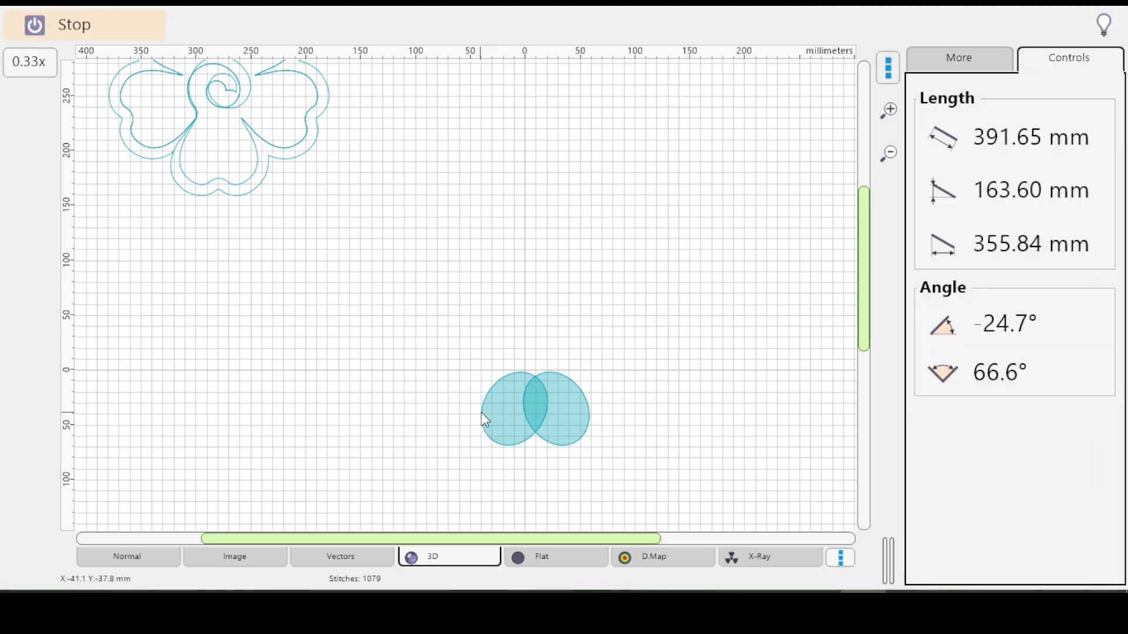
click(588, 413)
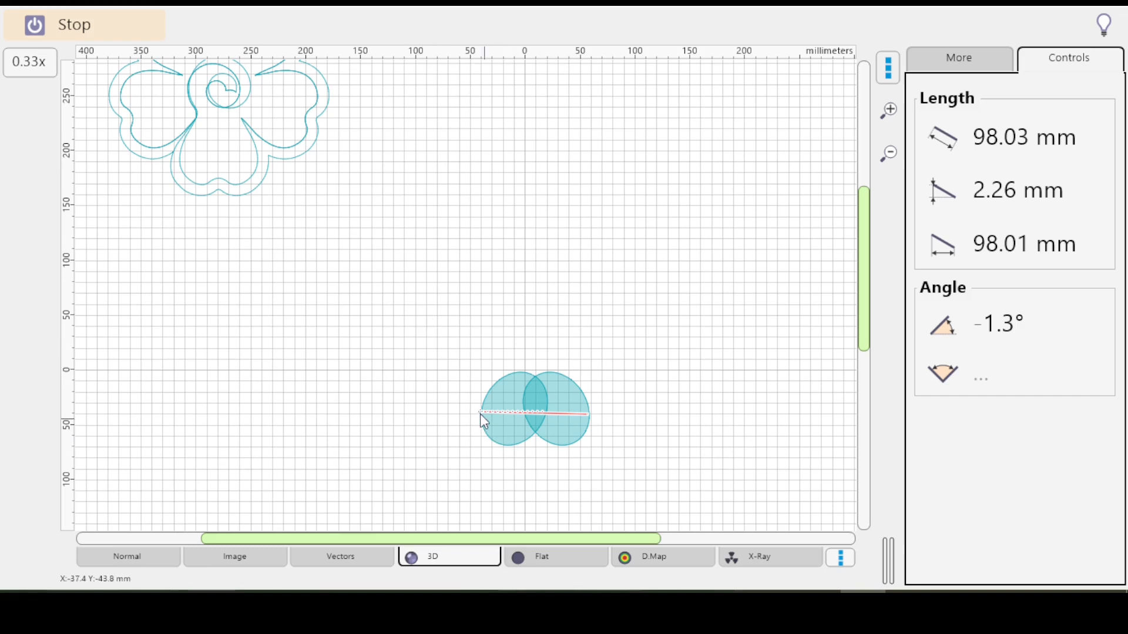
drag(480, 414, 179, 161)
drag(588, 416, 256, 168)
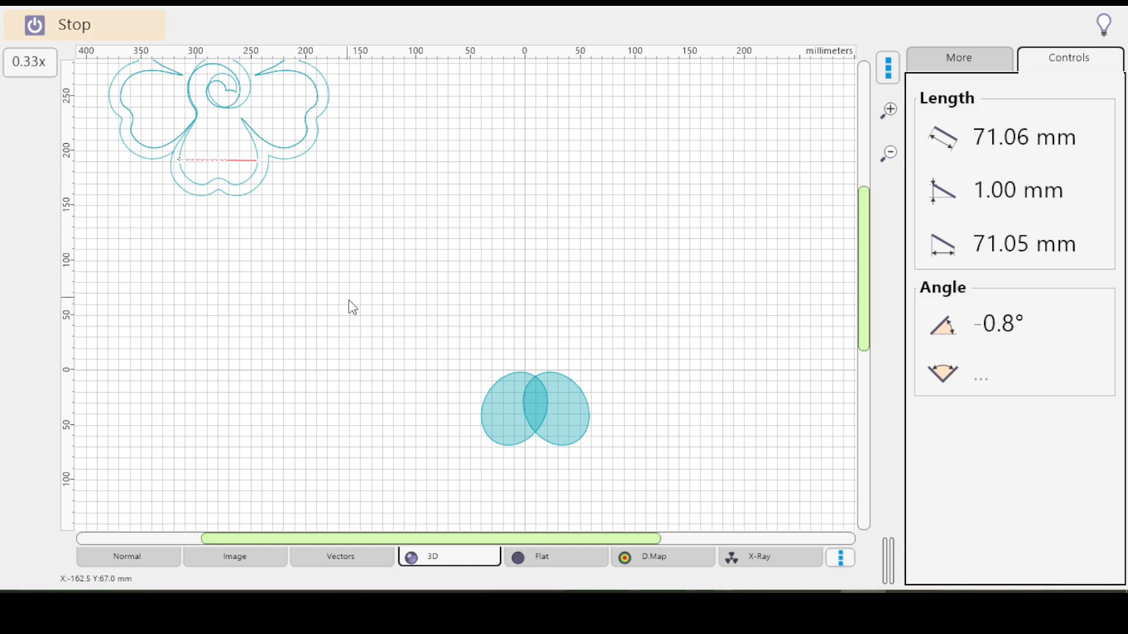
key(Escape)
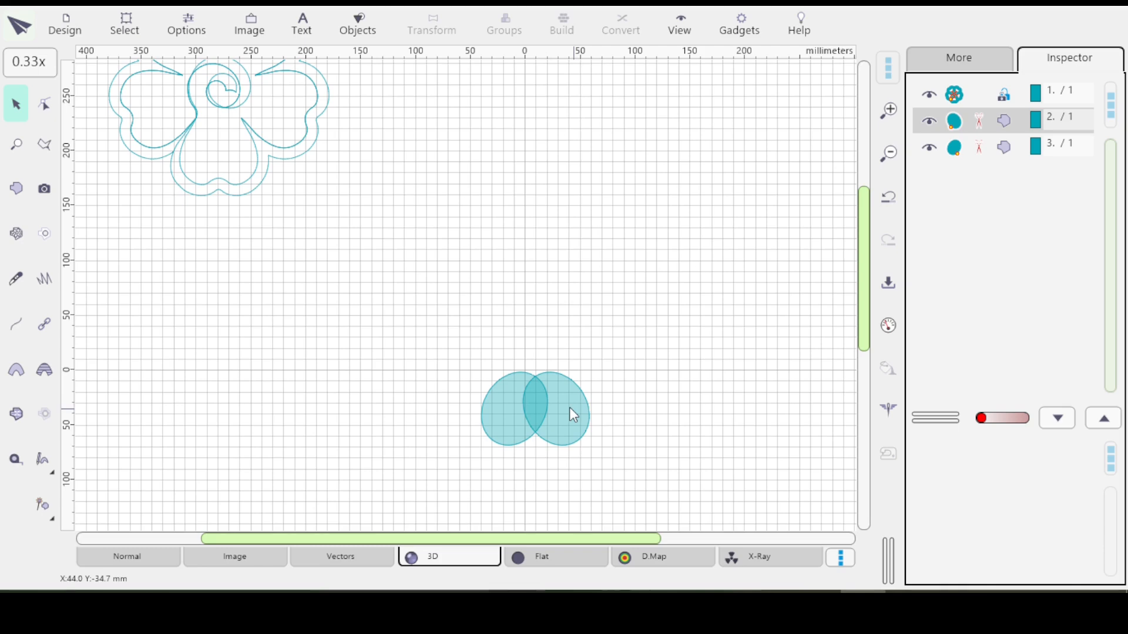
Move the mirrored ellipse about 9 mm left to deepen the overlap and measure the overall width of the pair.
click(570, 407)
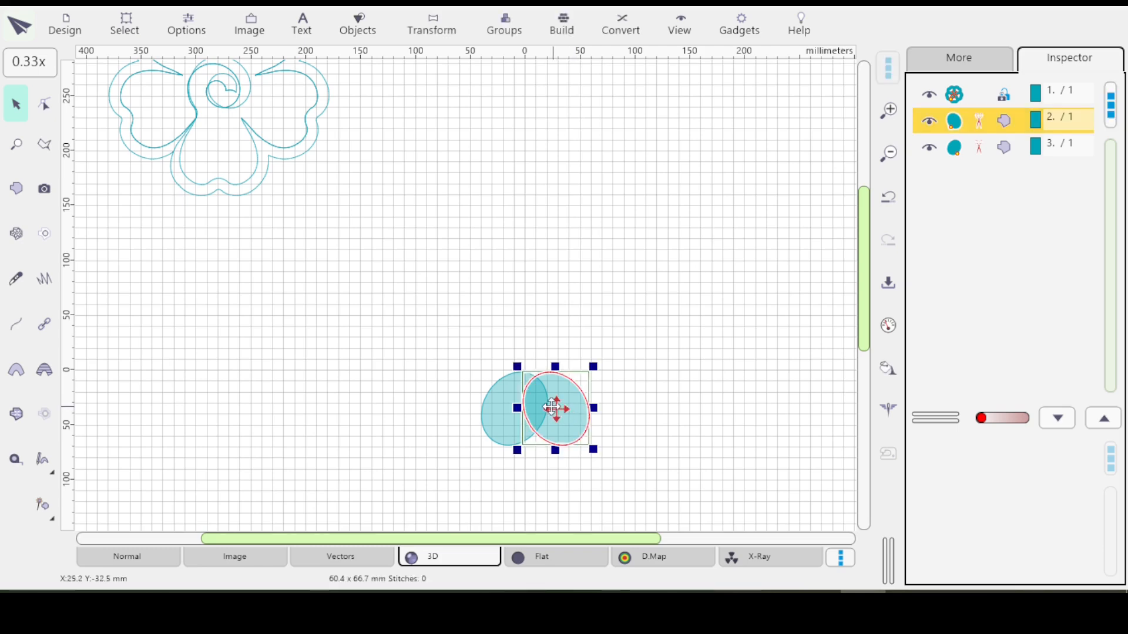
drag(558, 409, 549, 409)
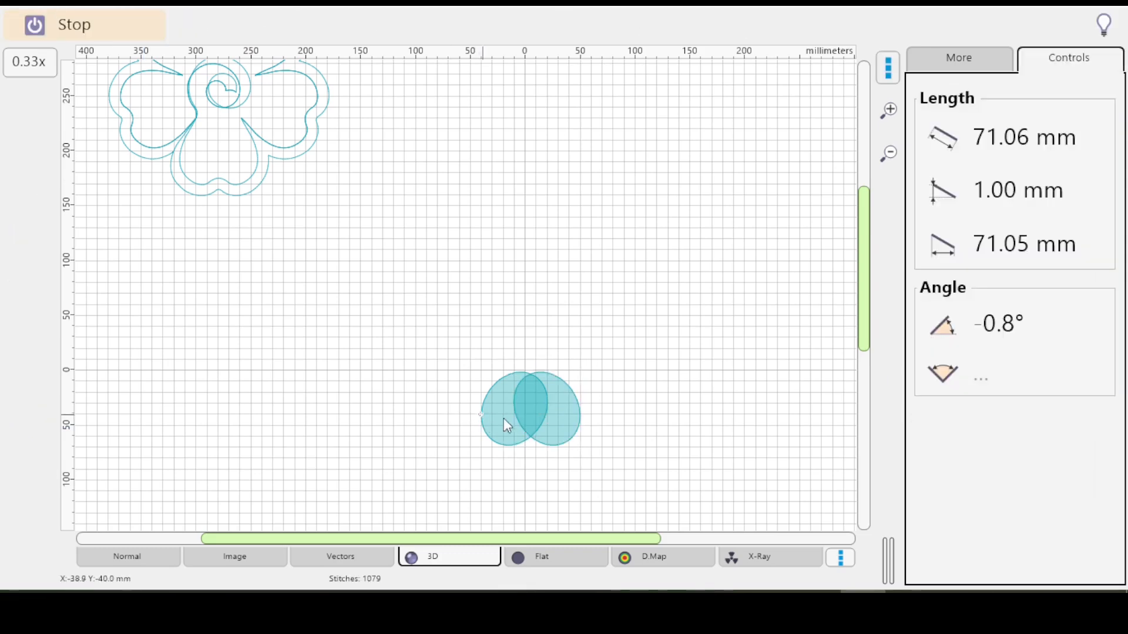
click(580, 414)
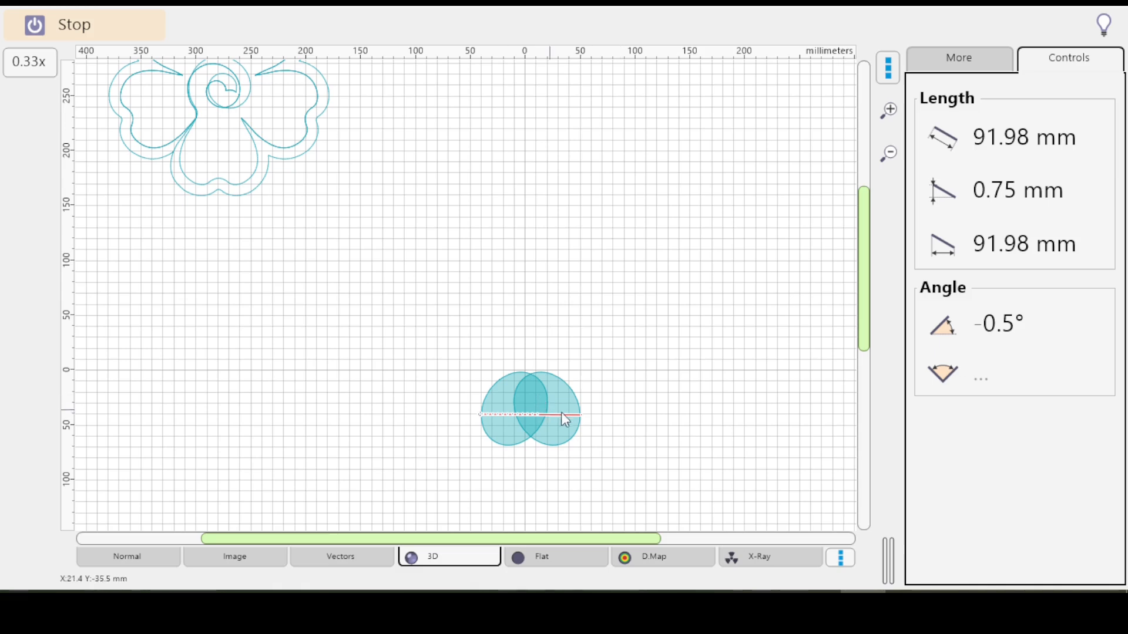
click(628, 402)
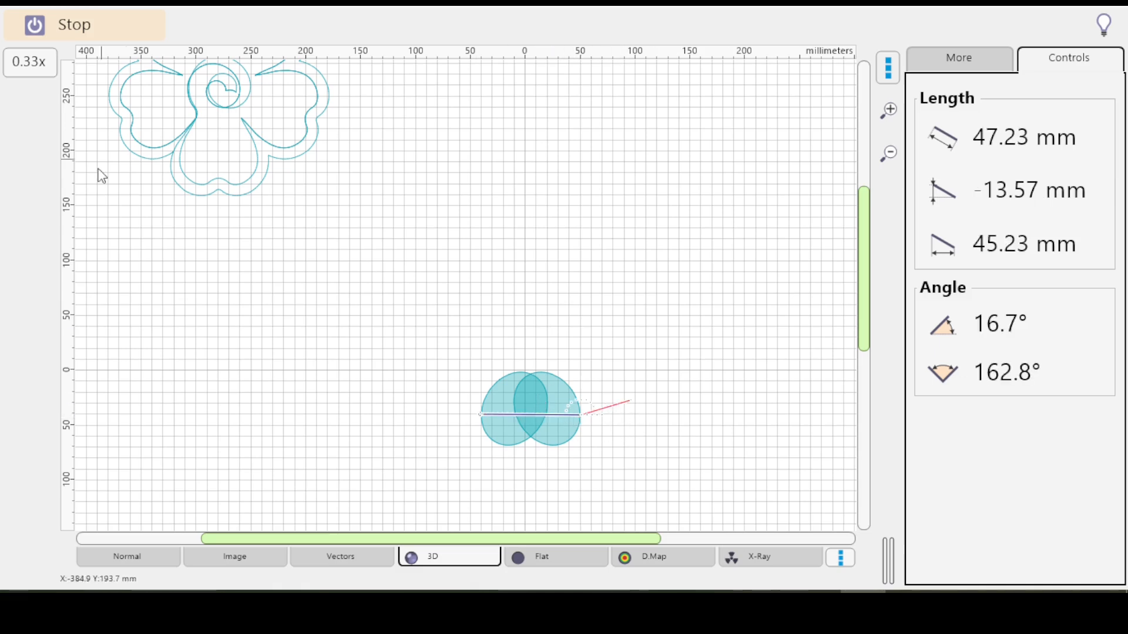
key(Escape)
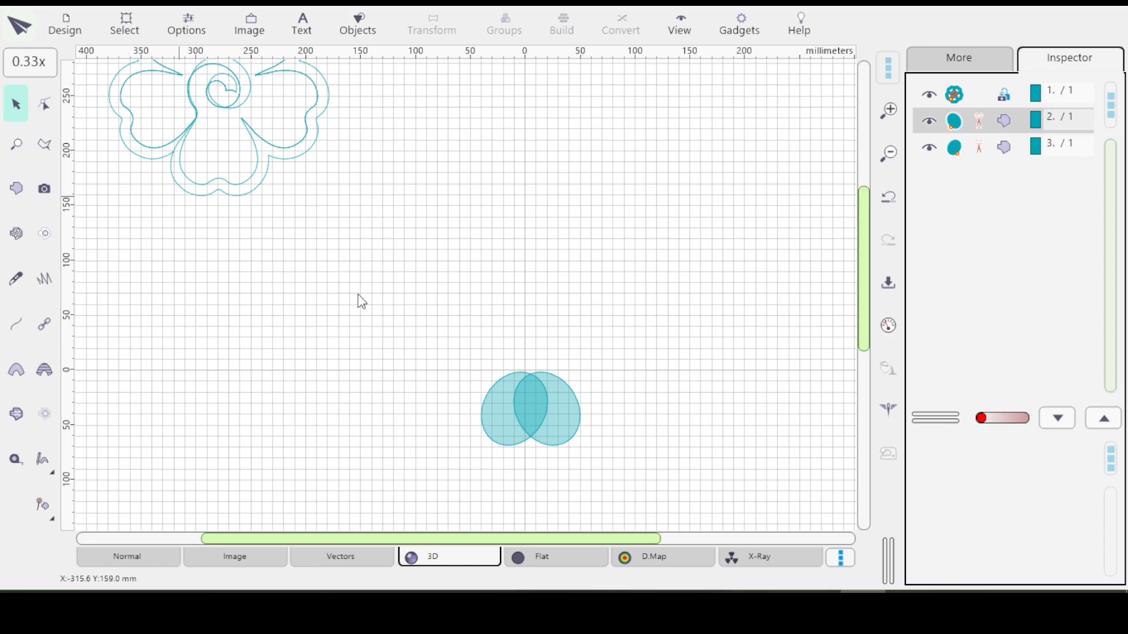
Shift the mirrored ellipse another 10 mm or so left, making the pair about 80 mm wide, and measure the overall width.
click(559, 408)
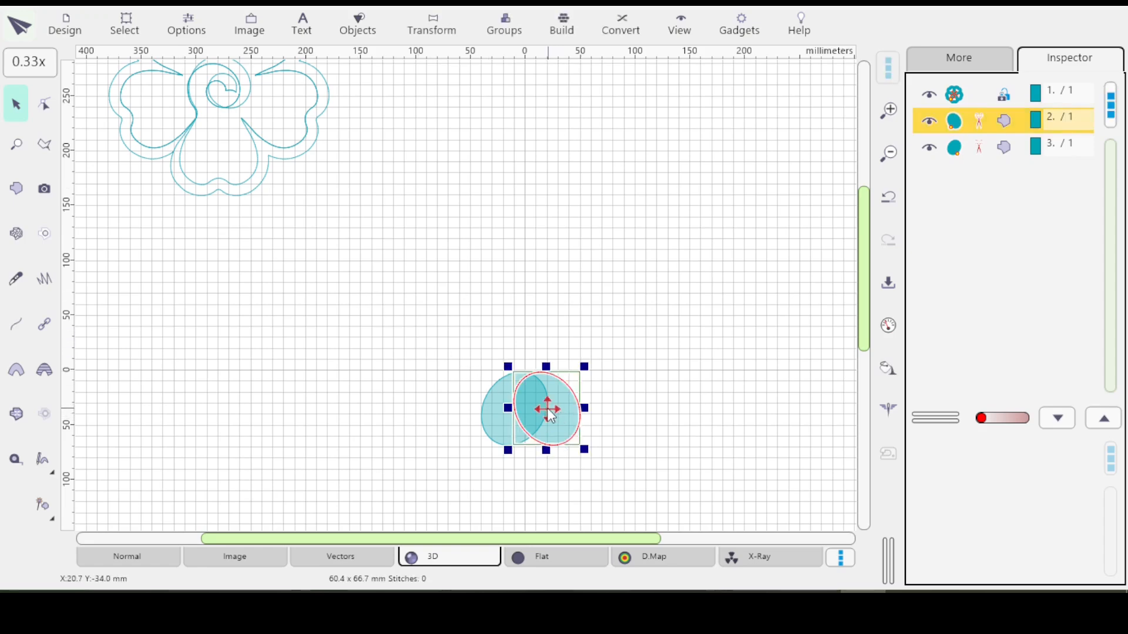
drag(552, 409, 540, 408)
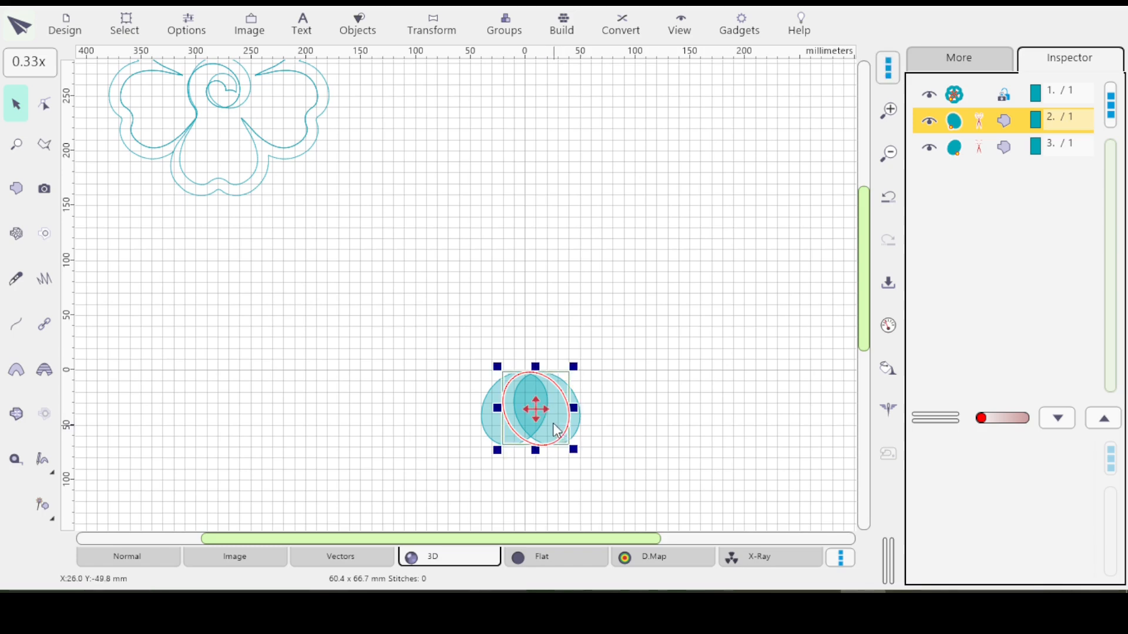
click(631, 422)
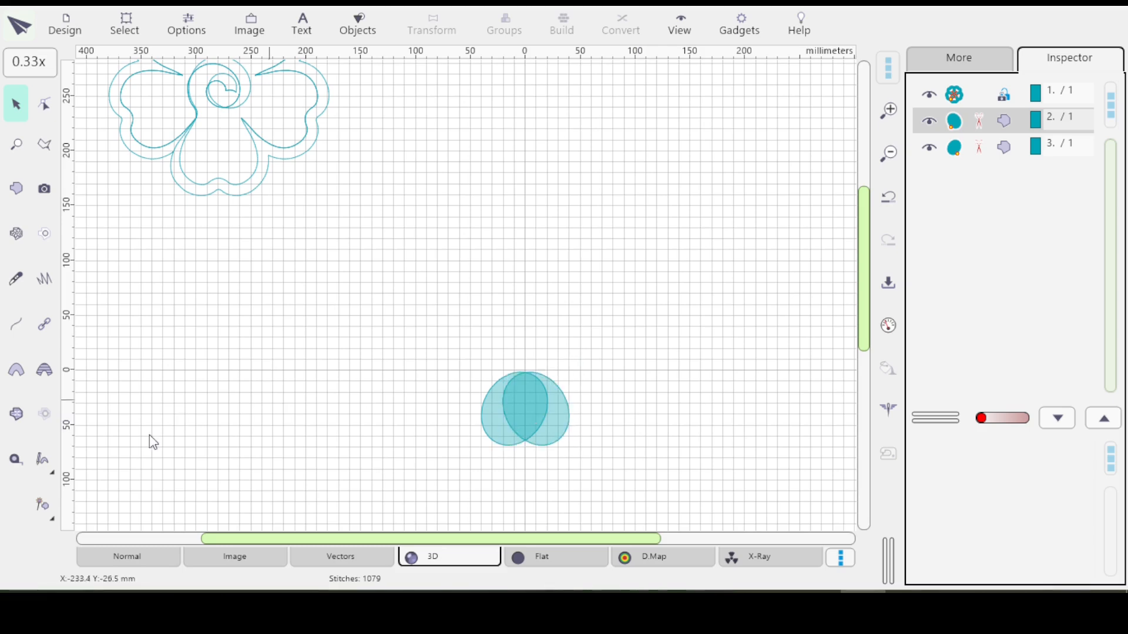
click(17, 460)
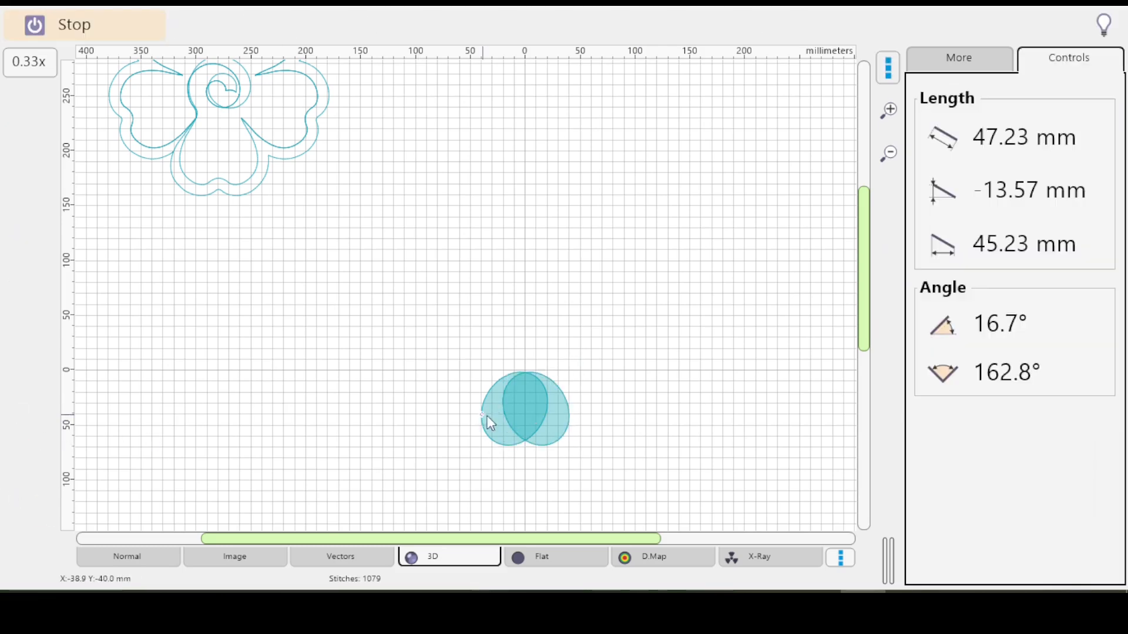
click(574, 420)
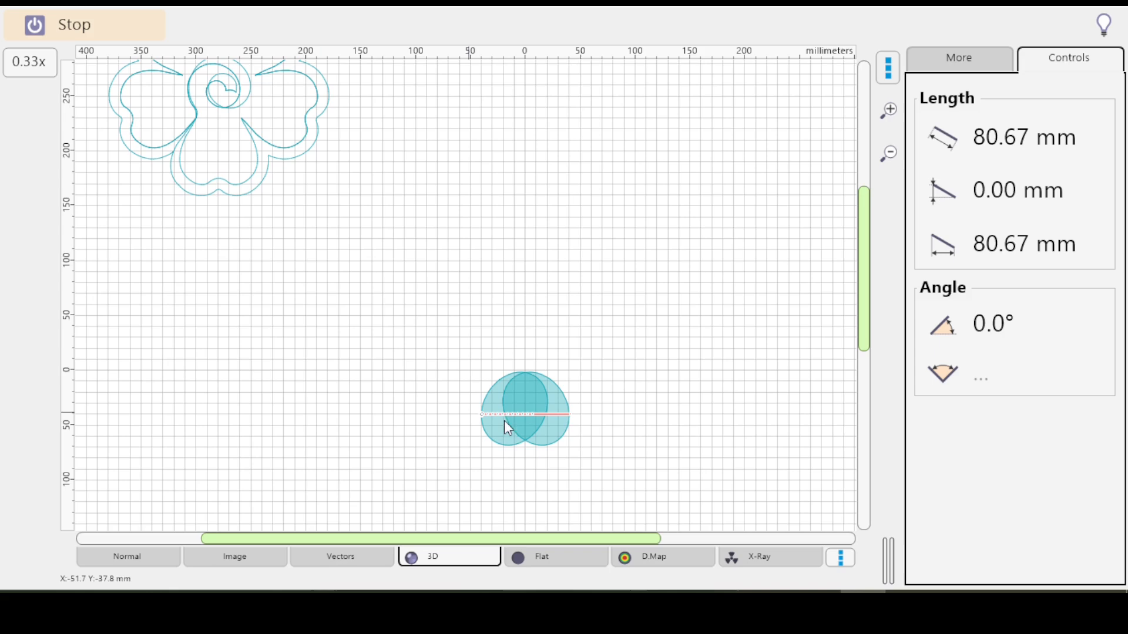
click(611, 461)
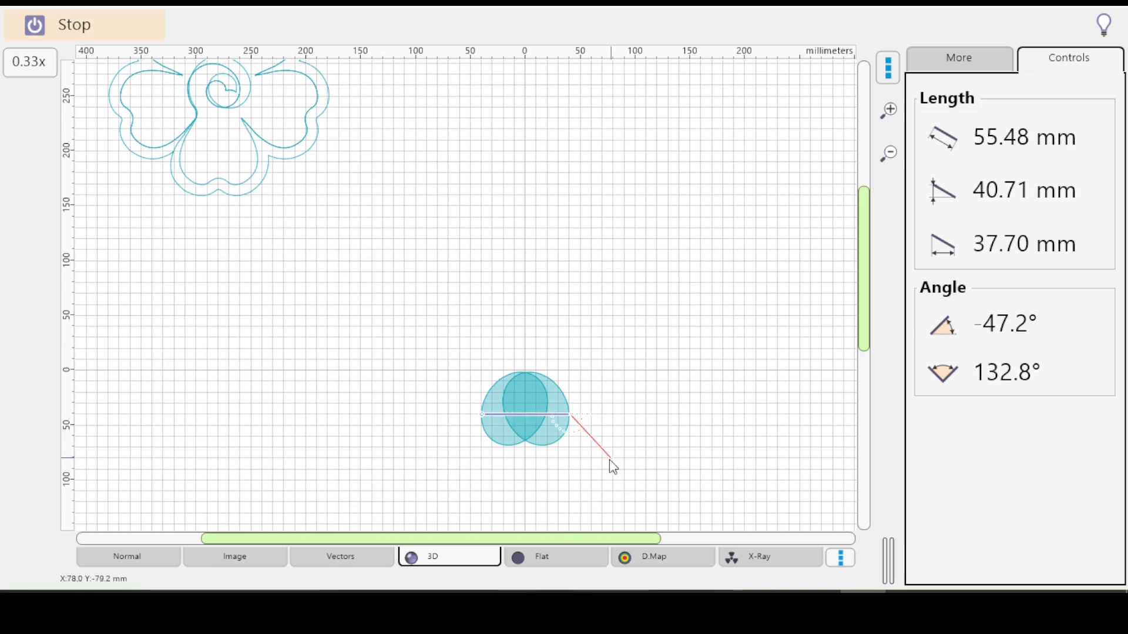
click(83, 25)
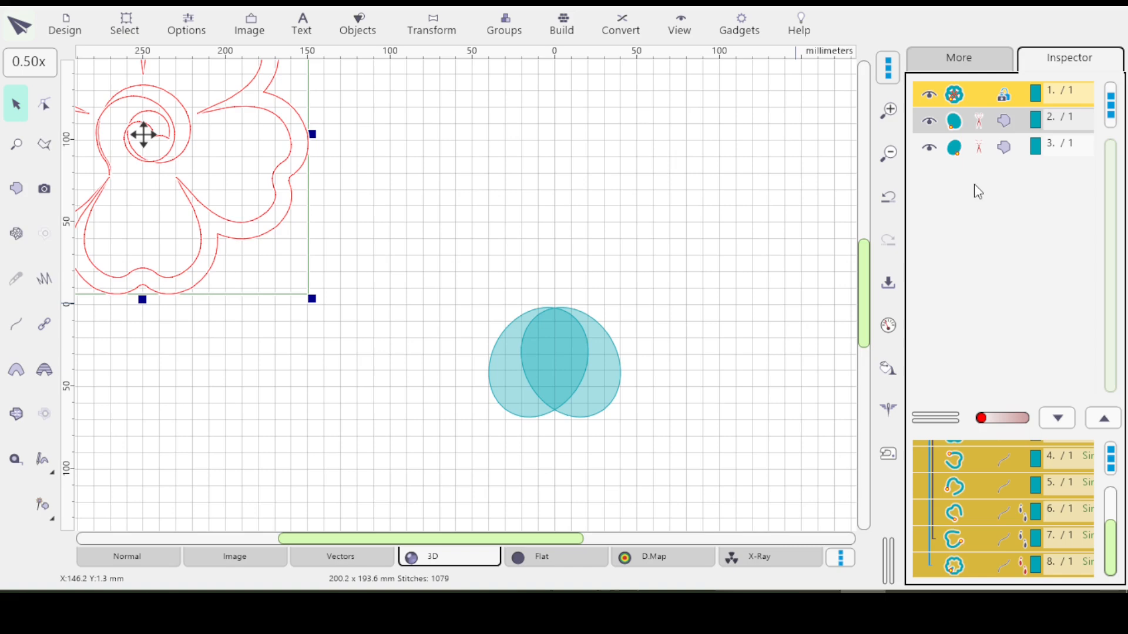
Combine the two overlapping ellipses into a new single petal outline with the Union shaping operation.
click(998, 126)
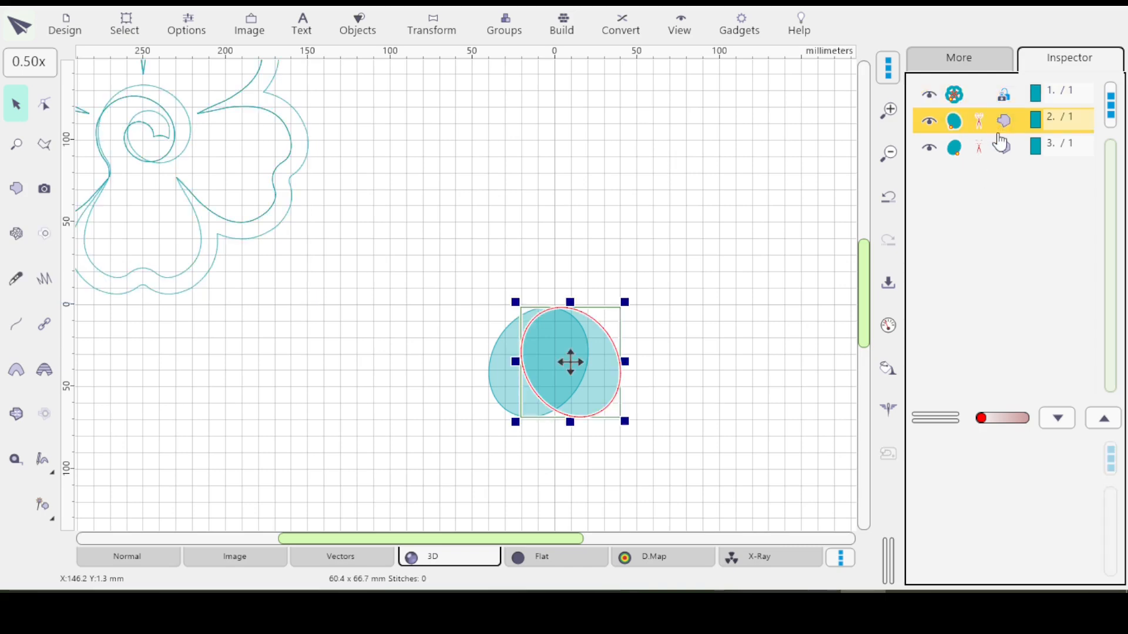
shift+click(997, 150)
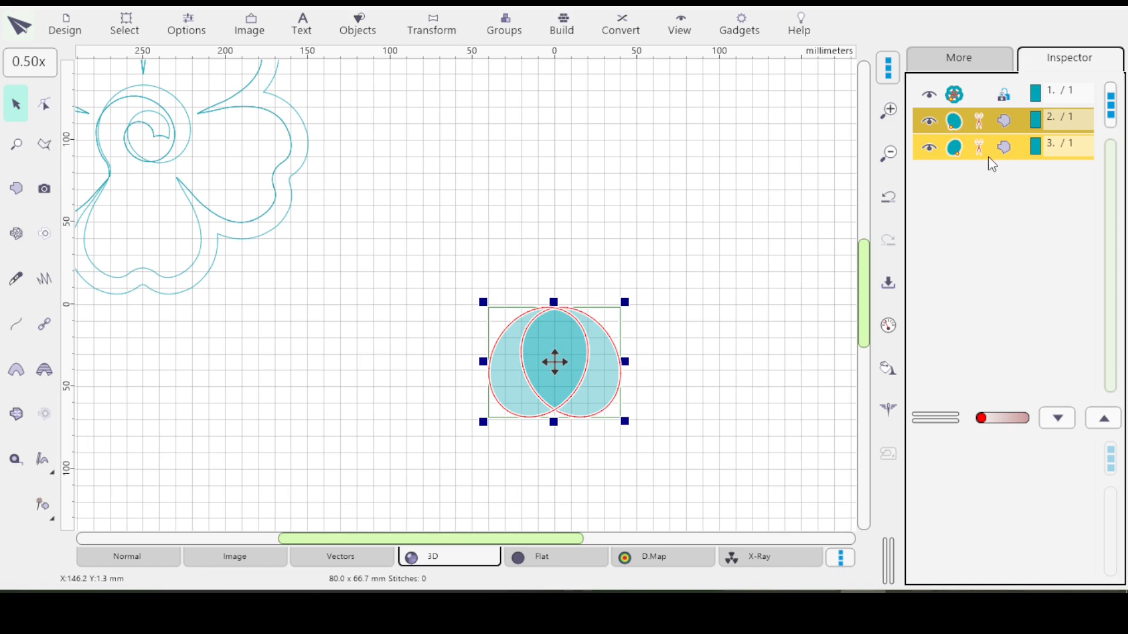
click(564, 27)
mouse_move(619, 178)
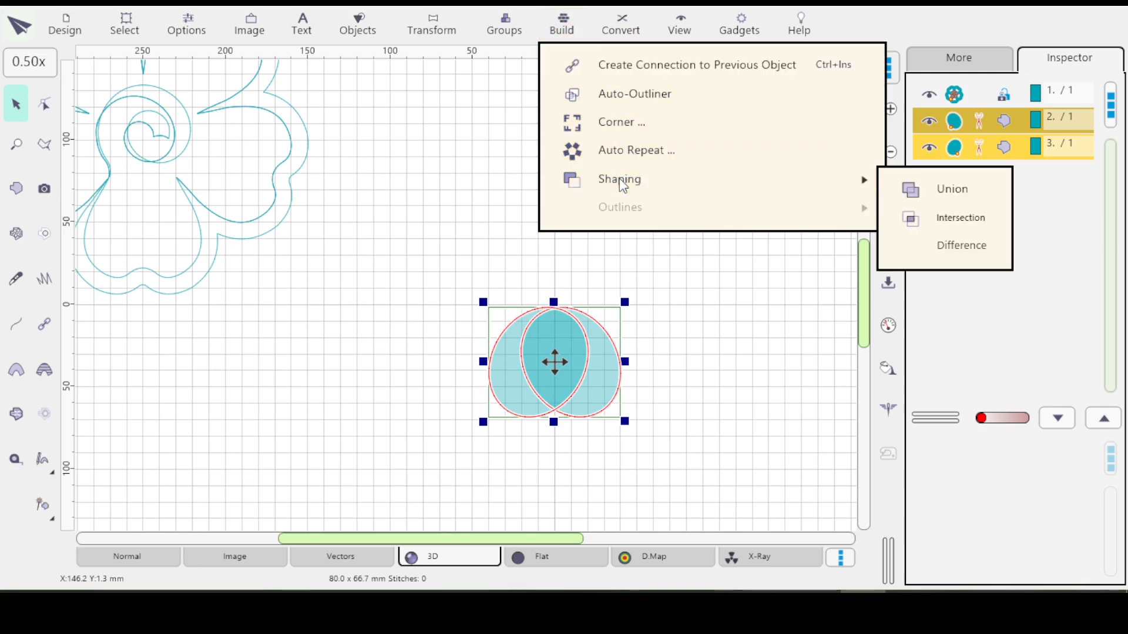
click(953, 188)
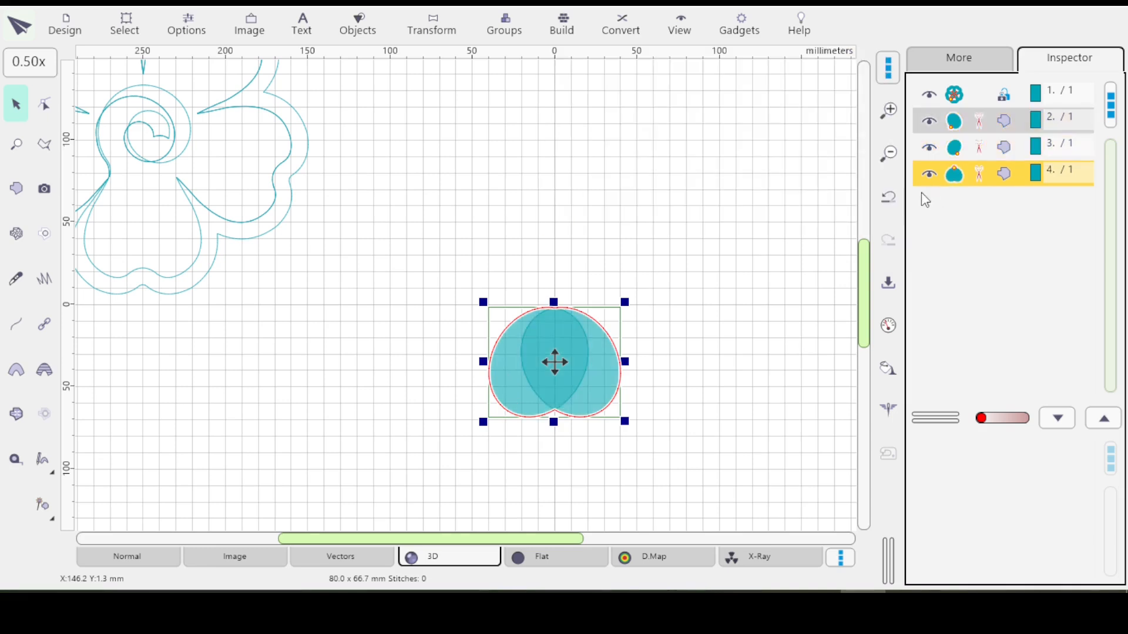
Group the two original ellipses and recolor the group bright yellow.
click(1002, 122)
ctrl+click(999, 156)
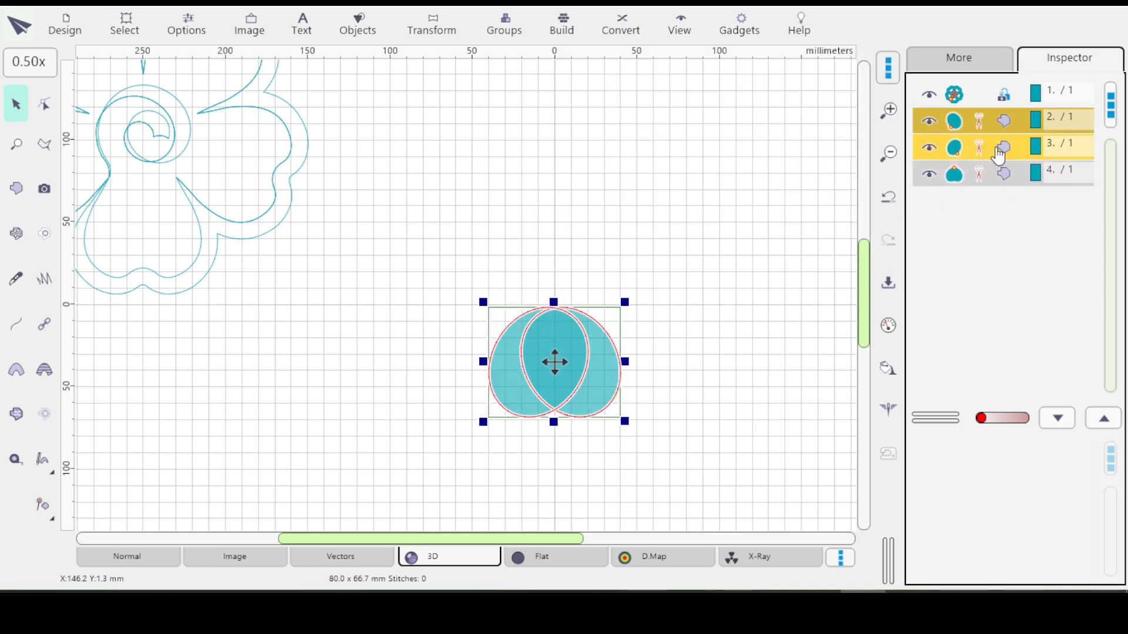
right_click(985, 151)
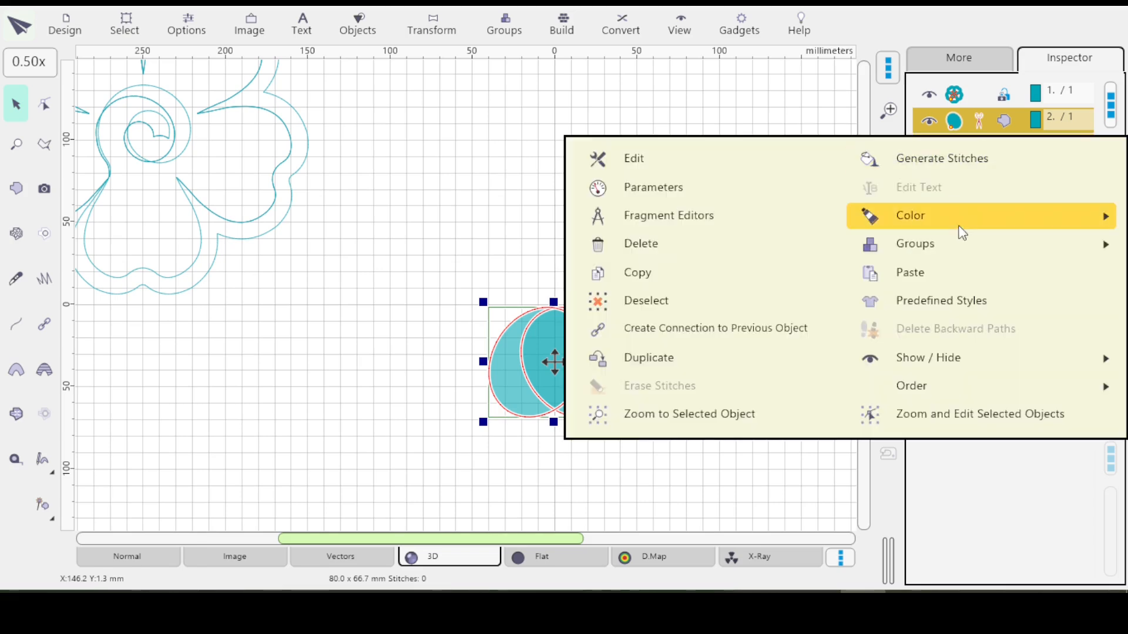
mouse_move(966, 238)
click(1077, 253)
click(960, 53)
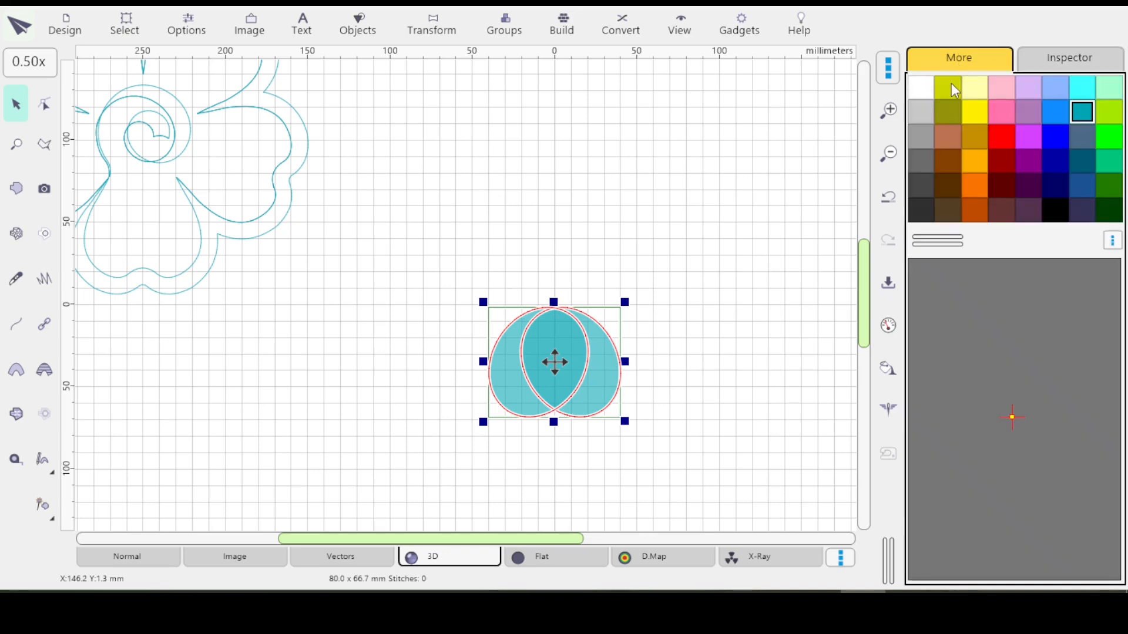
click(974, 115)
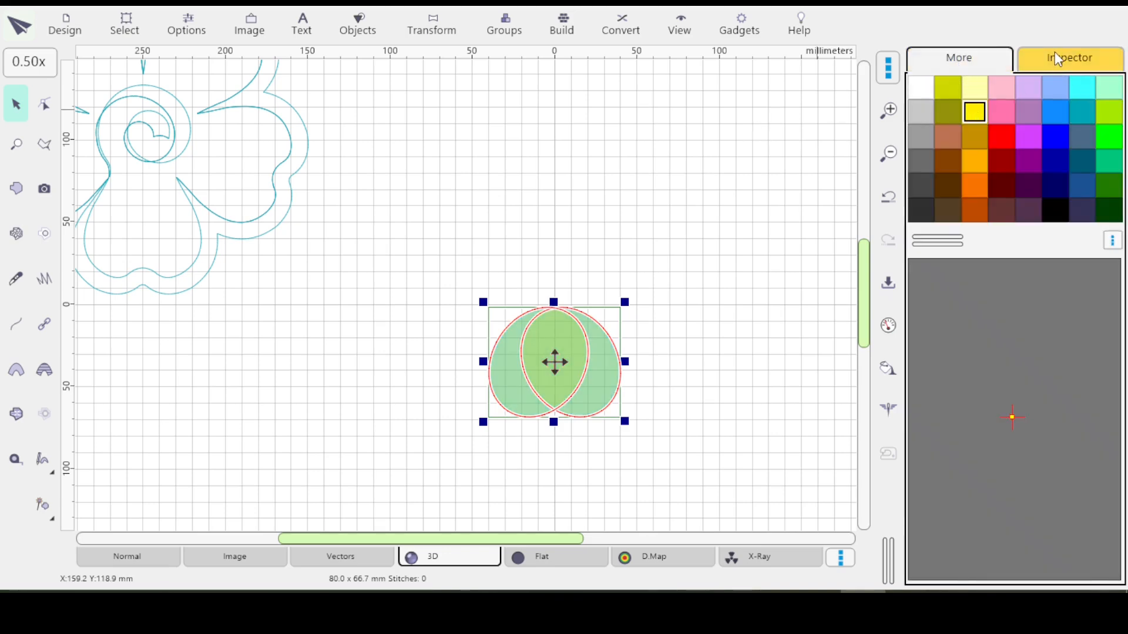
click(1053, 57)
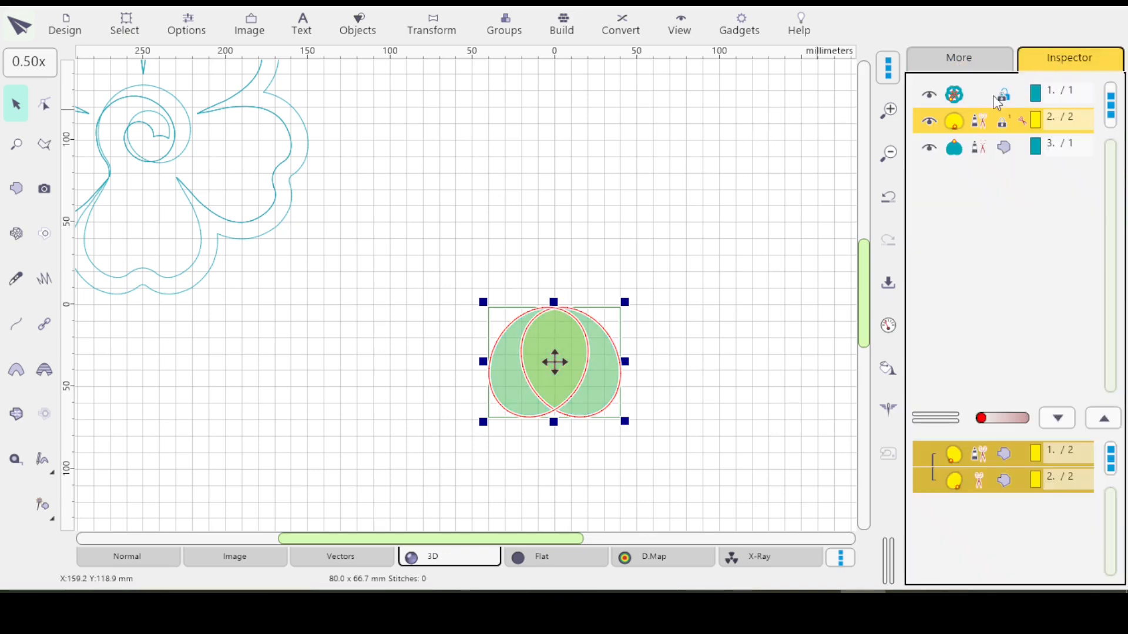
Hide the yellow ellipse group and select the merged petal shape.
click(929, 125)
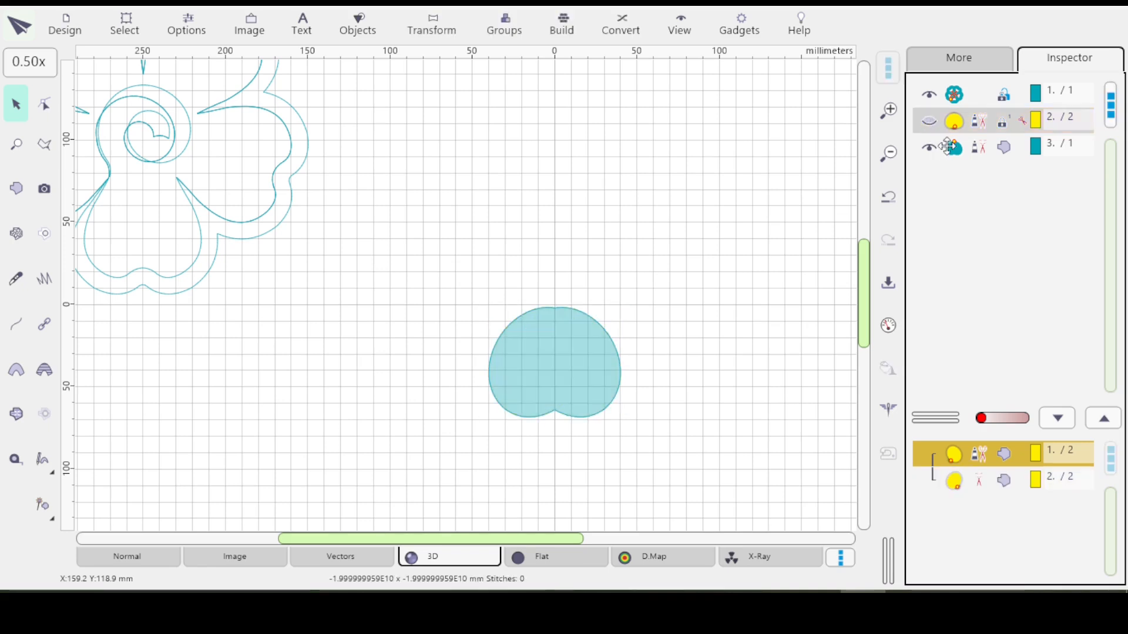
click(1001, 154)
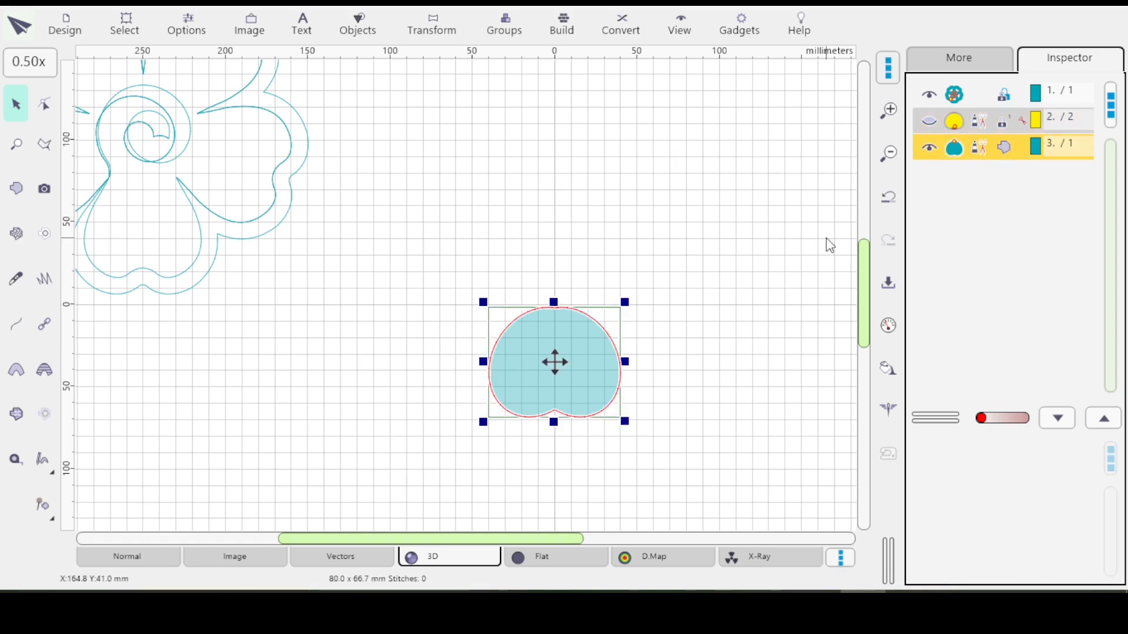
drag(862, 283, 862, 296)
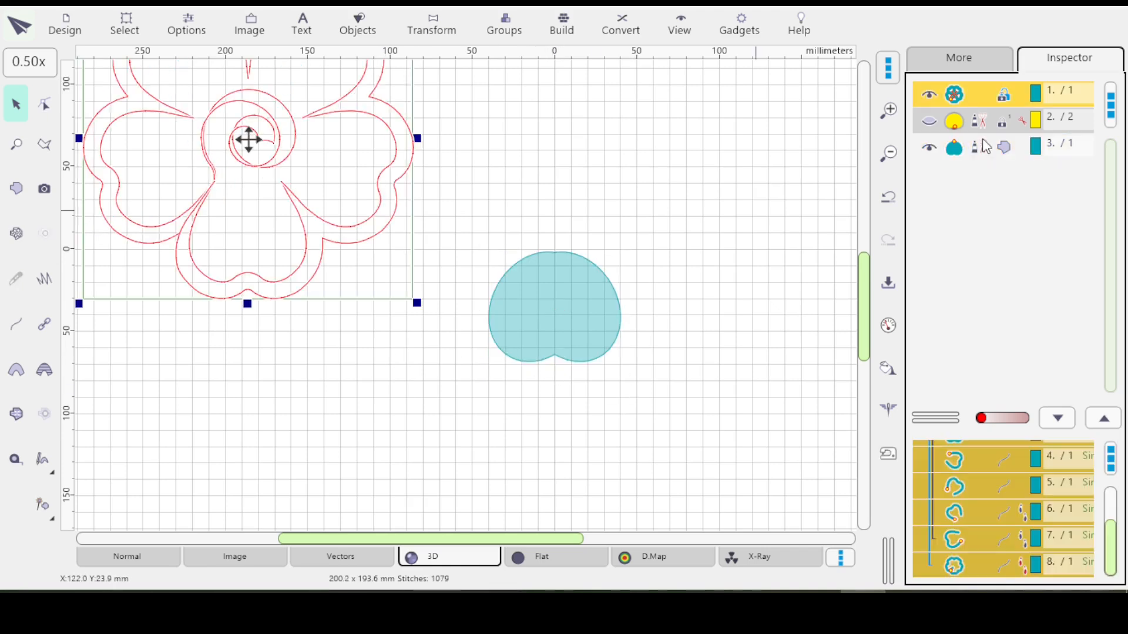
click(999, 150)
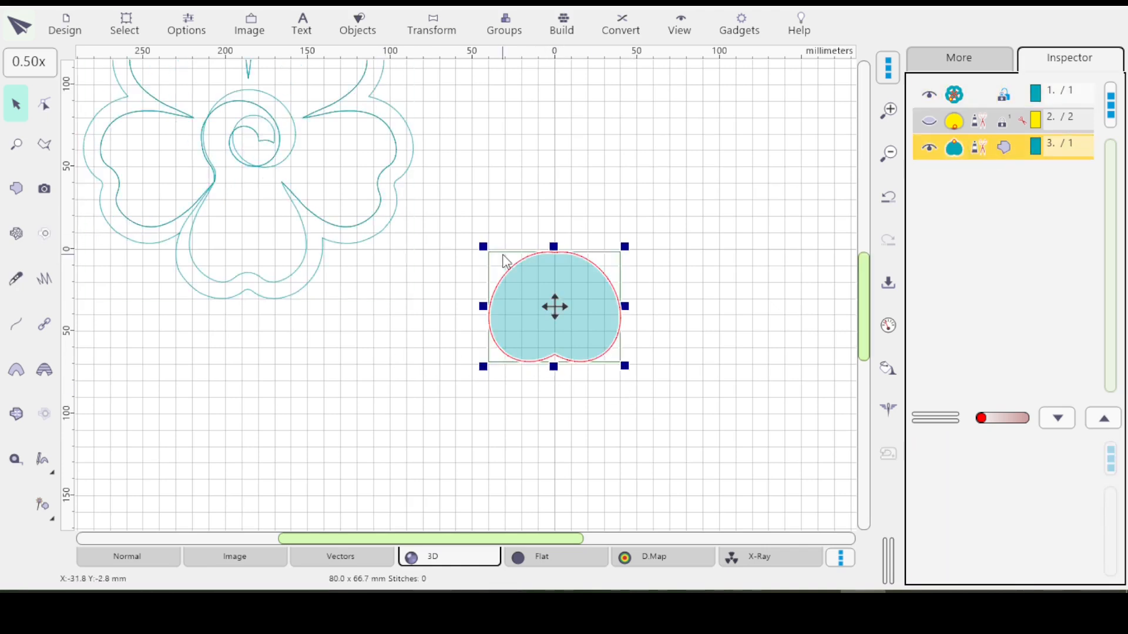
Center the merged petal horizontally in the hoop.
scroll(560, 340, up, 1)
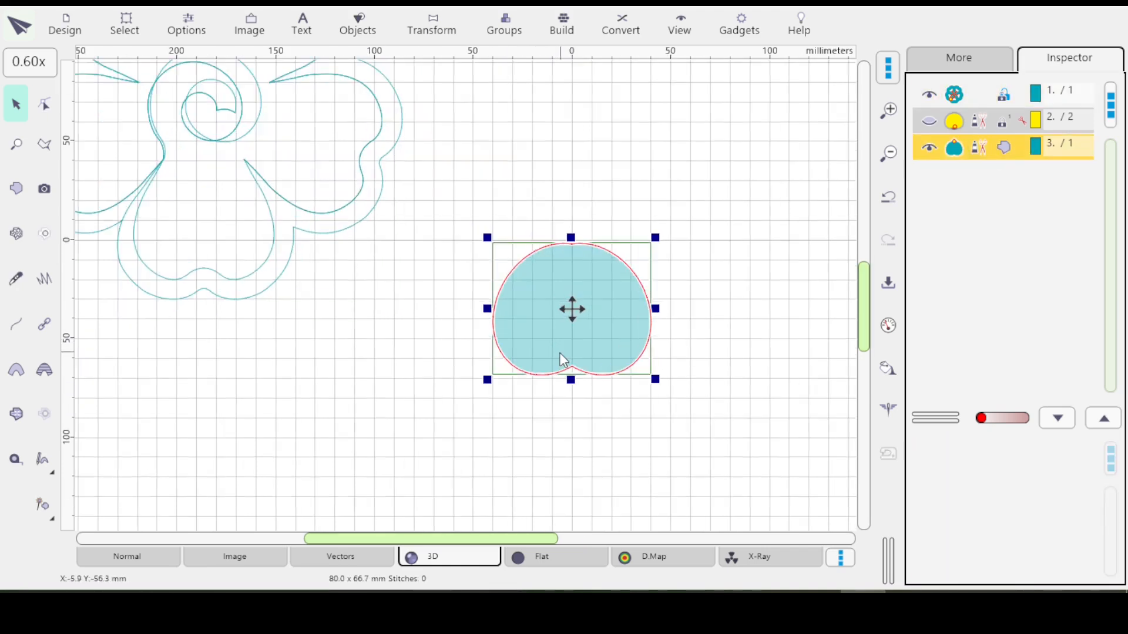
scroll(575, 362, up, 1)
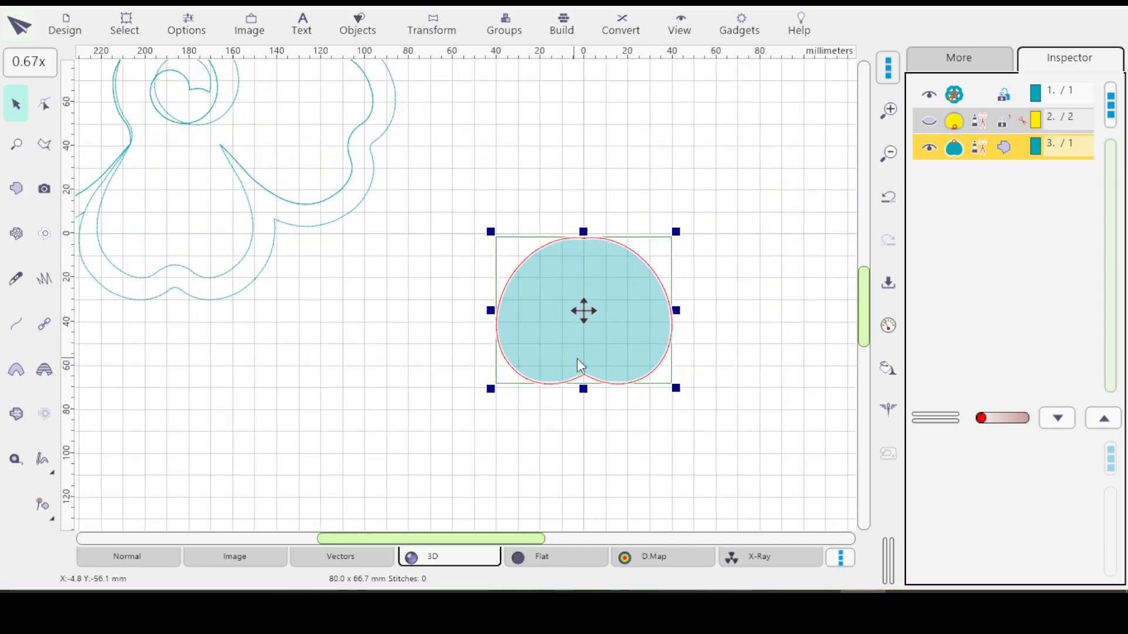
scroll(589, 369, up, 1)
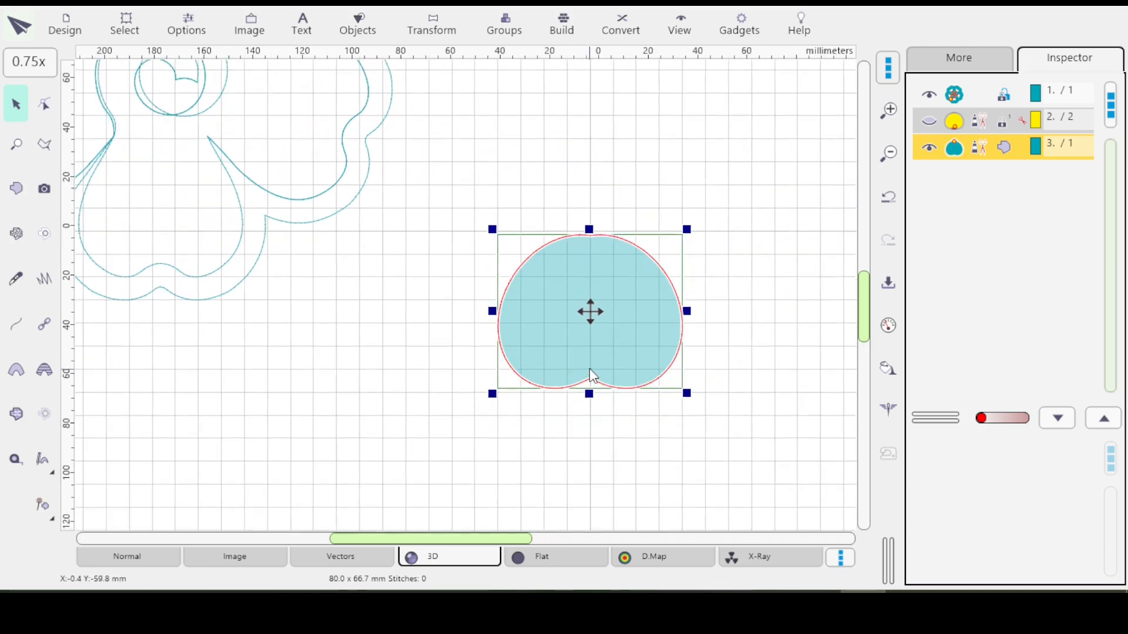
scroll(590, 368, up, 1)
click(427, 23)
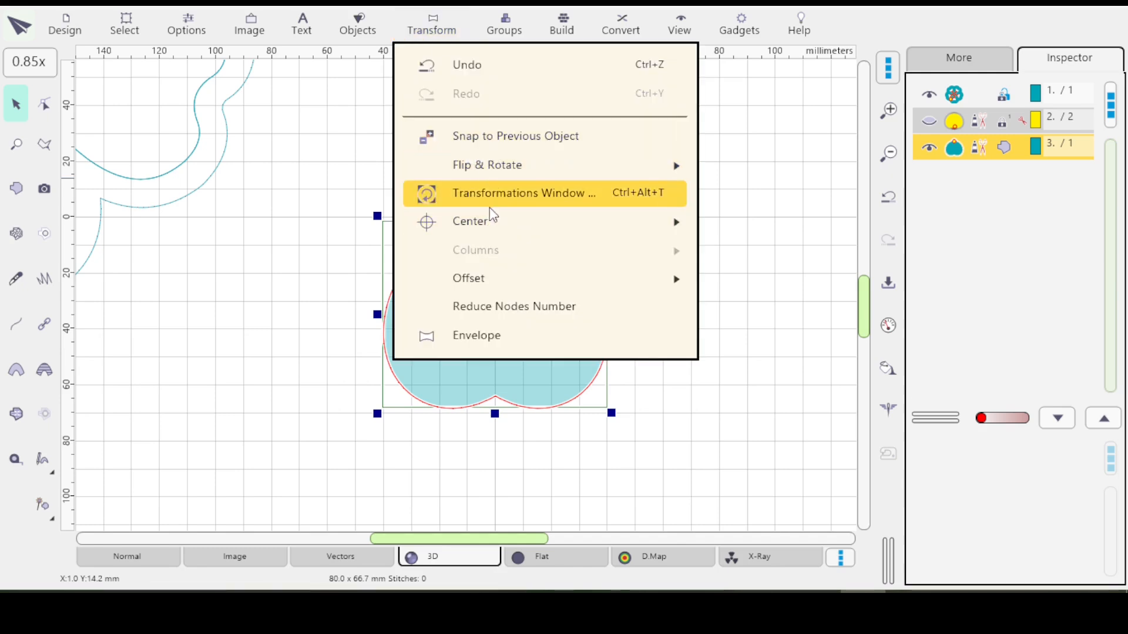
mouse_move(544, 224)
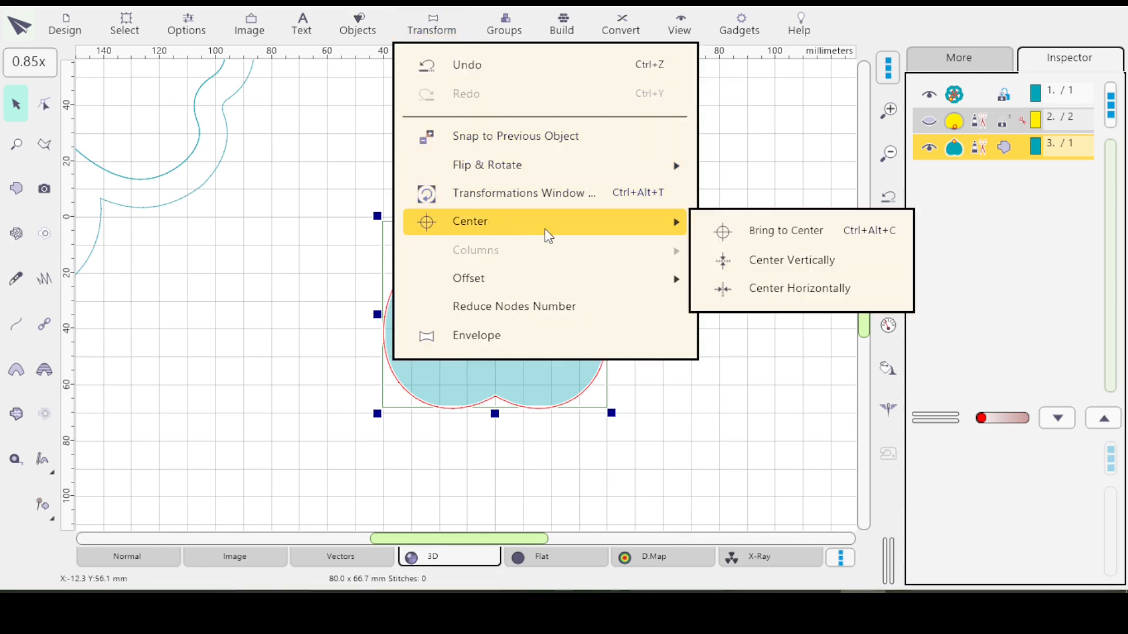
click(785, 295)
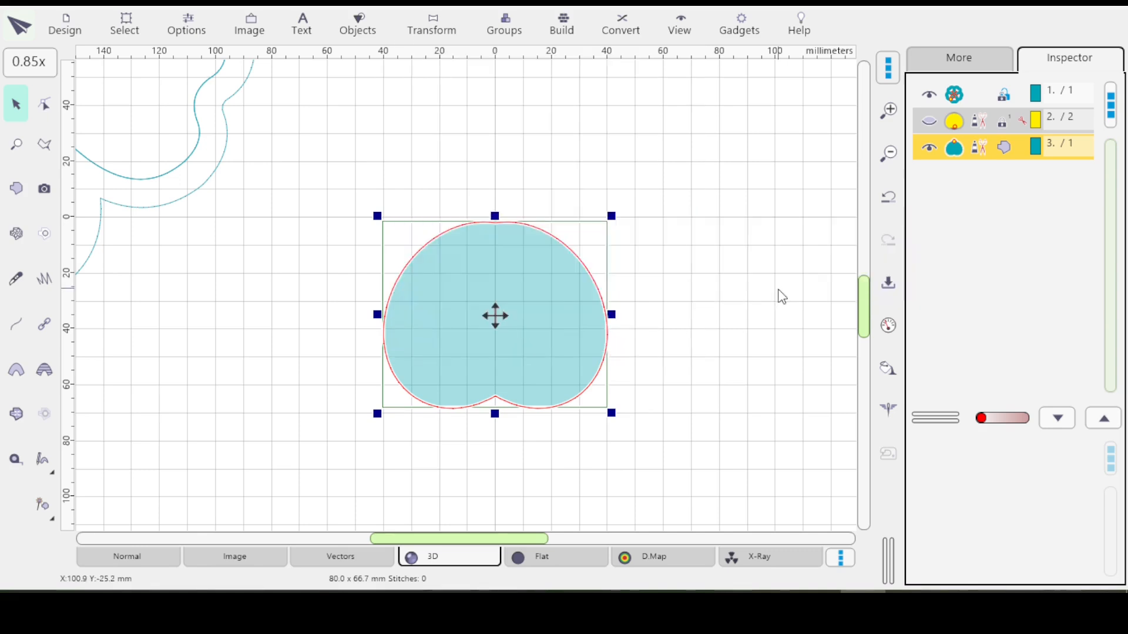
Move the petal vertically until its upper edge sits about 3.5 mm below the zero line, then deselect it.
drag(496, 333, 496, 329)
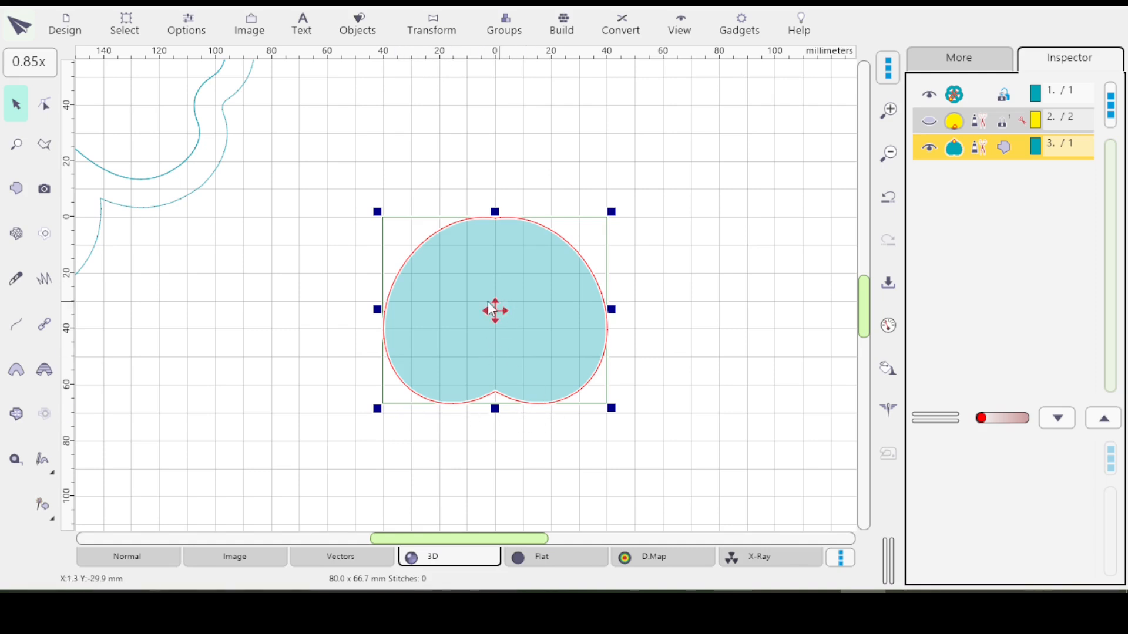
drag(496, 311, 496, 321)
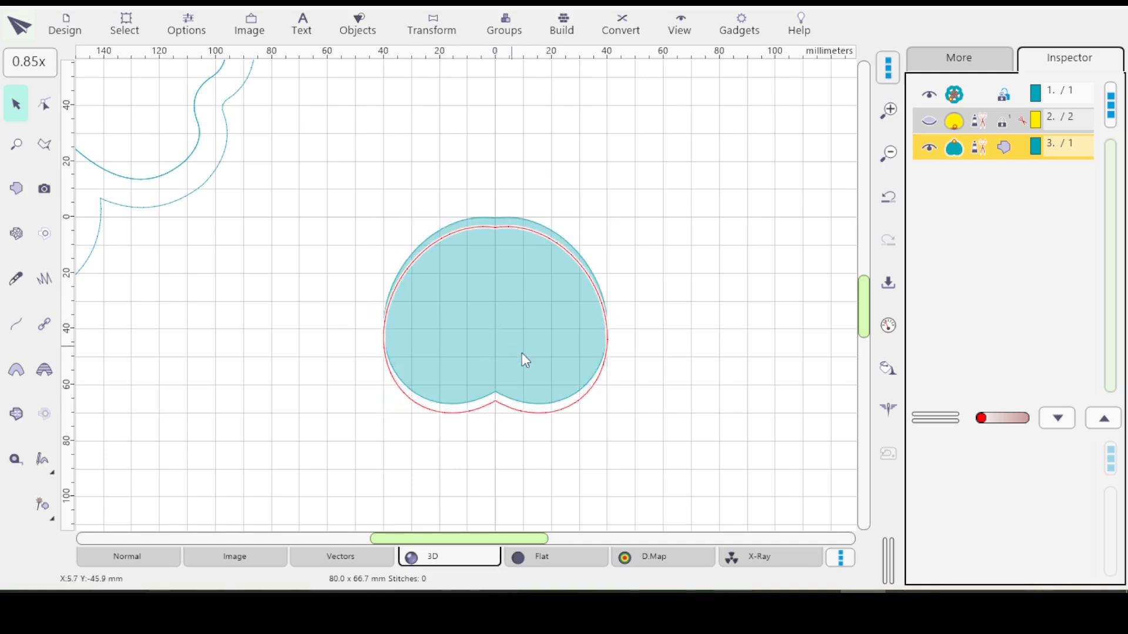
click(524, 472)
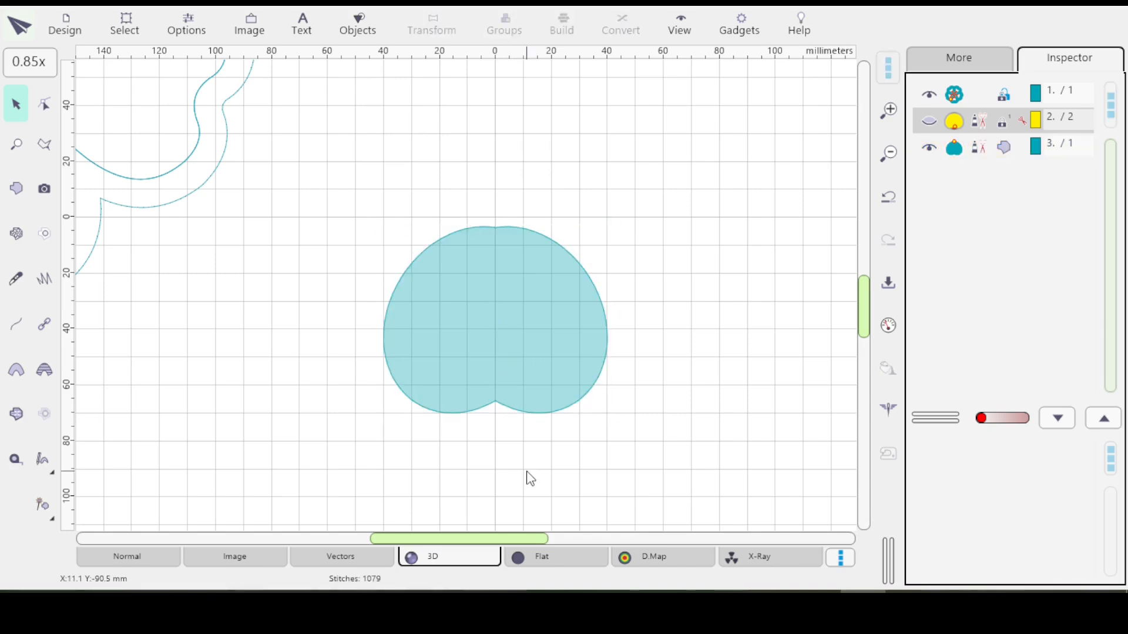
Save the design as a new file named MolarFlowerQithLesson in the Flowers Quilting folder.
key(ctrl+s)
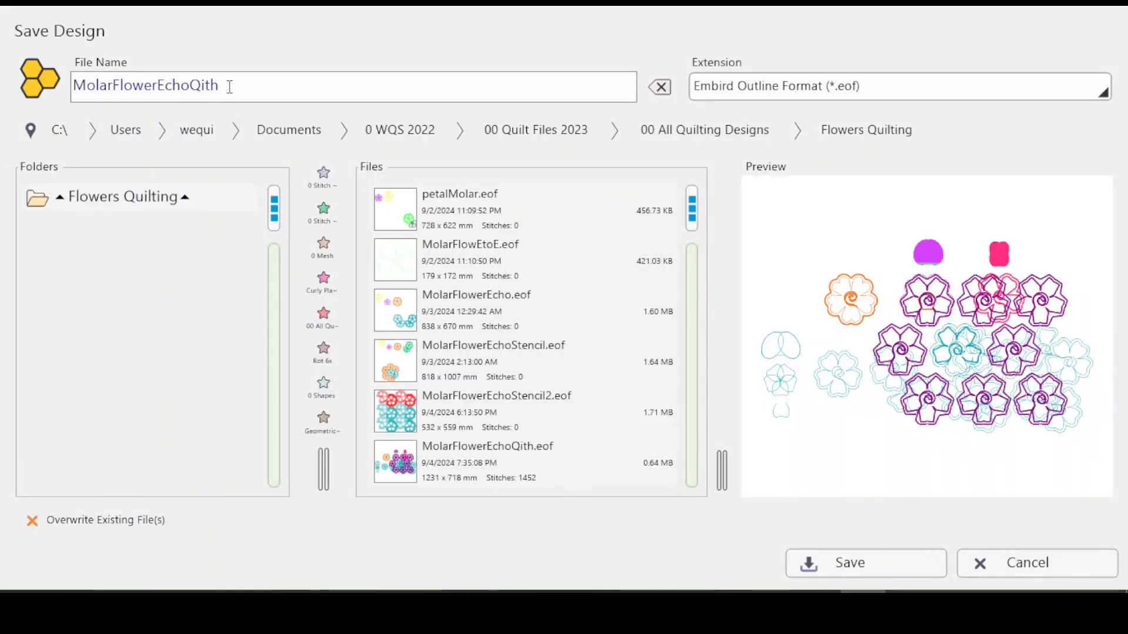
key(BackSpace)
key(BackSpace)
key(BackSpace)
key(BackSpace)
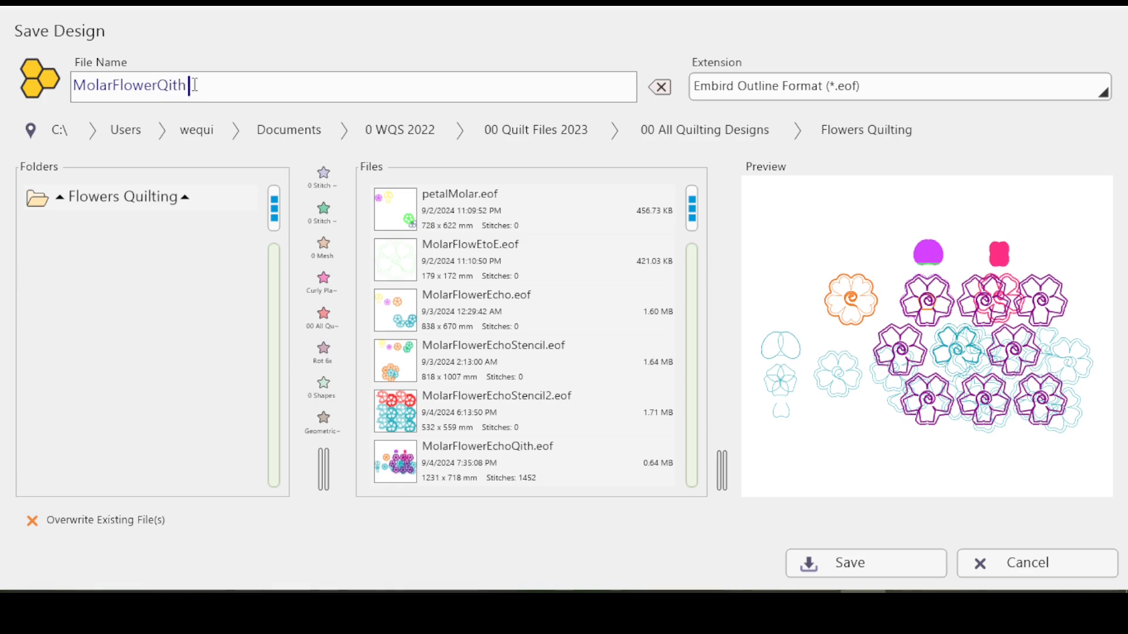
text(Lesson)
key(Return)
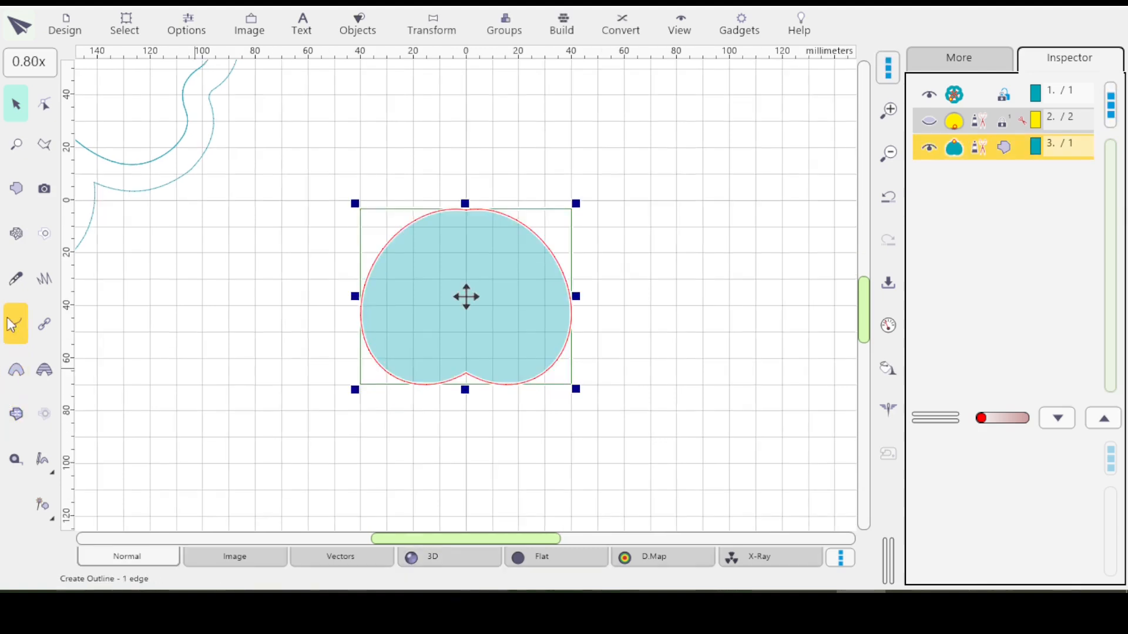
Start a new one-edge outline with a node below the petal's lower-left lobe and enable snapping to the grid only.
click(15, 333)
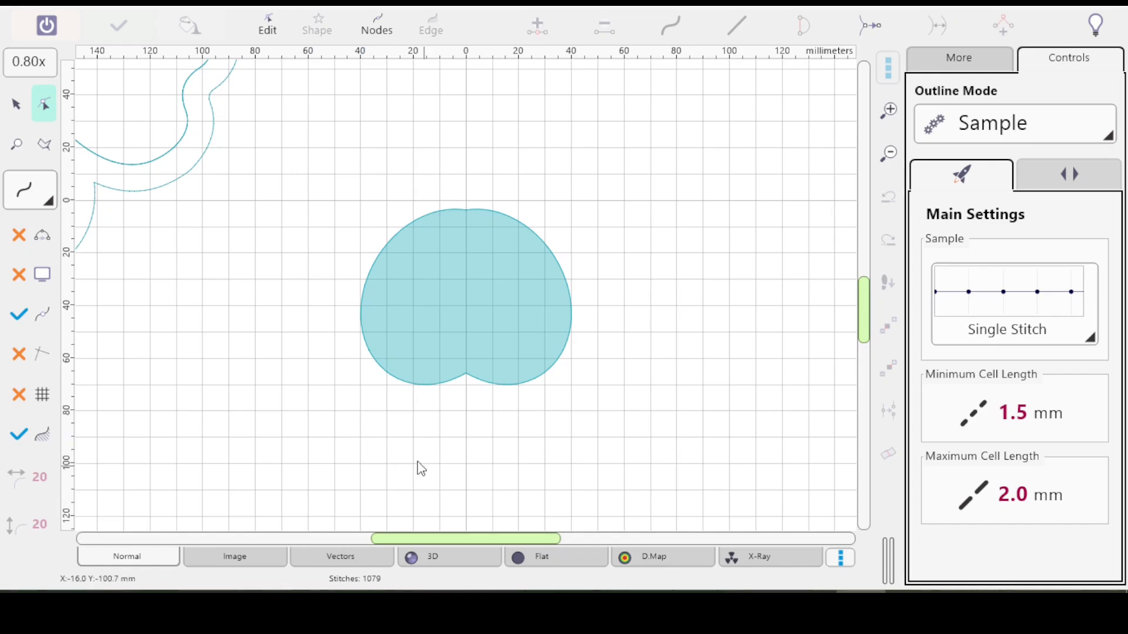
click(399, 400)
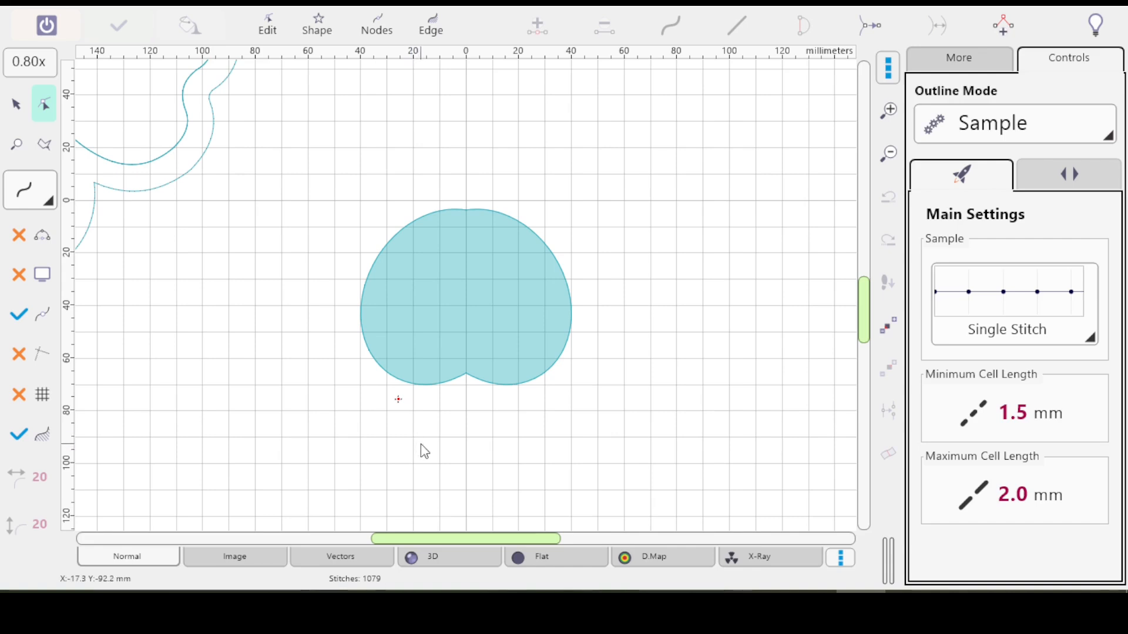
click(17, 392)
click(18, 441)
click(14, 320)
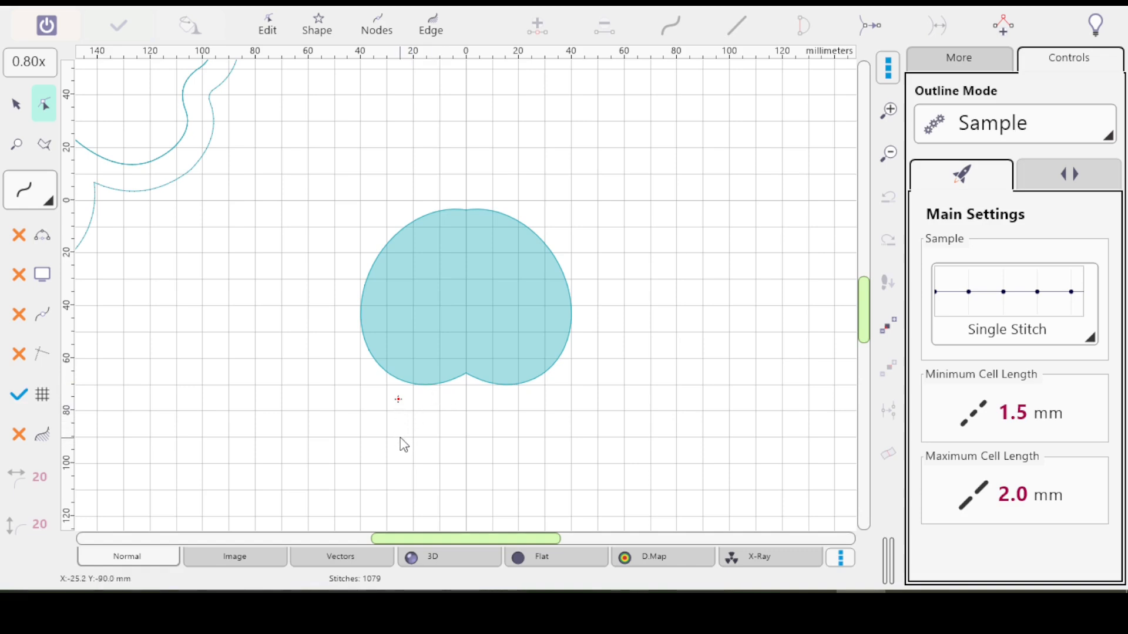
Move the outline's starting node to the grid point at X -20, Y -80 mm.
scroll(390, 412, up, 1)
scroll(390, 412, up, 5)
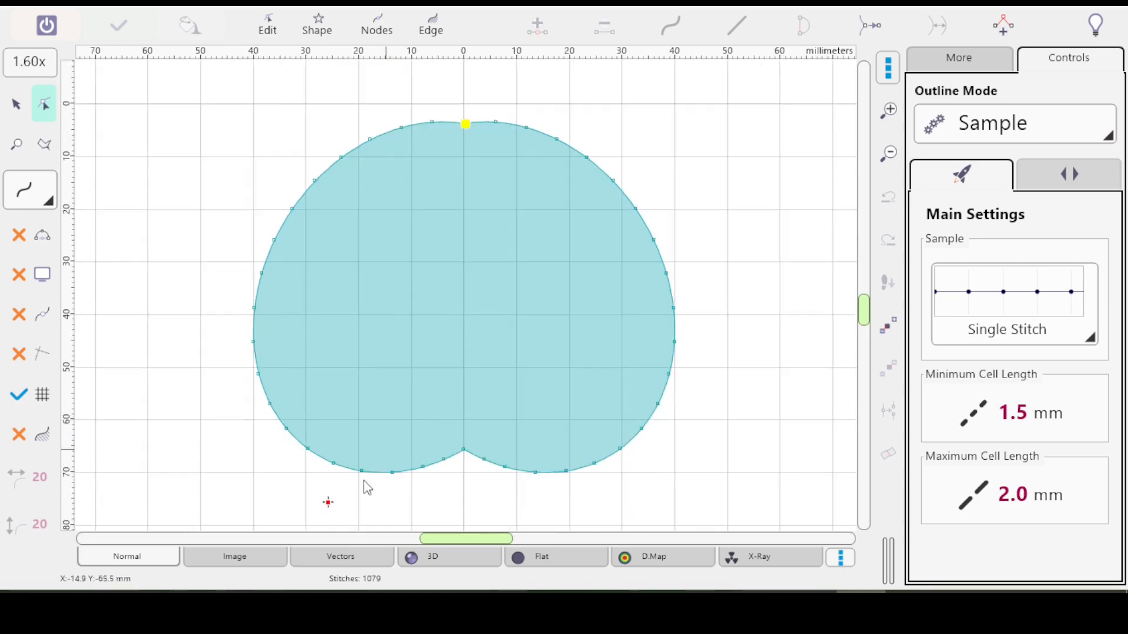
scroll(415, 386, down, 3)
drag(411, 330, 398, 325)
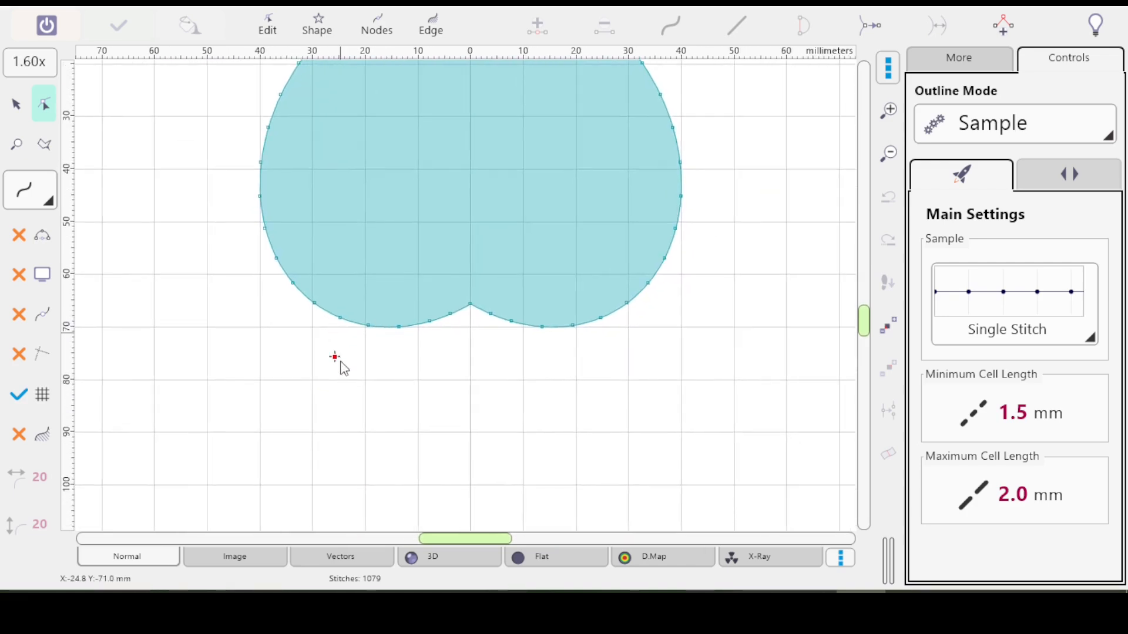
scroll(331, 393, up, 6)
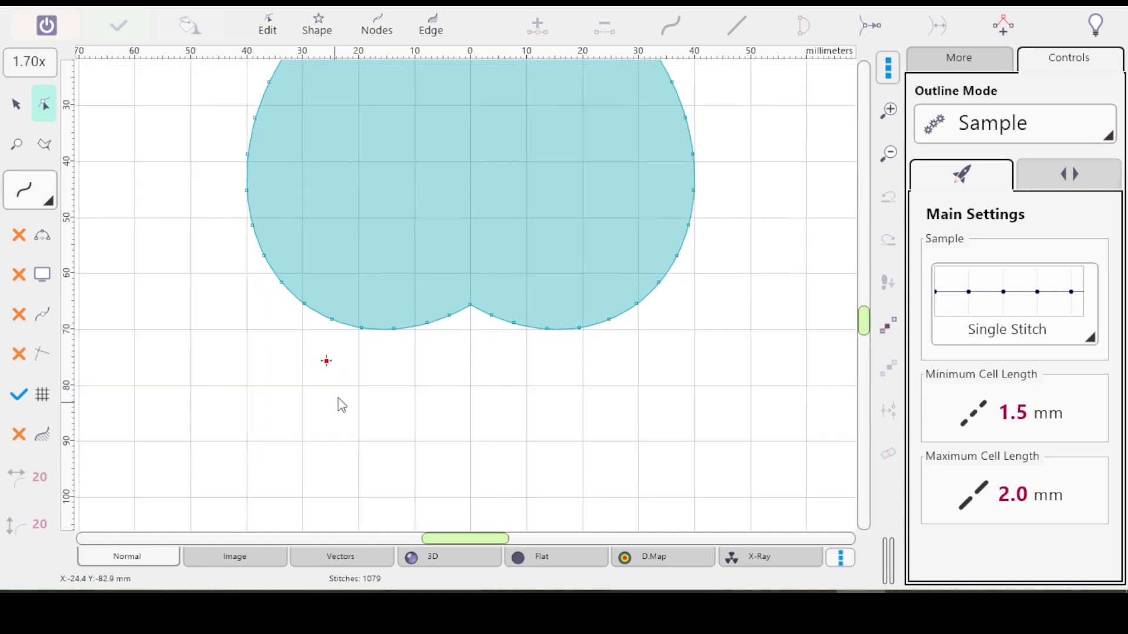
scroll(247, 435, up, 5)
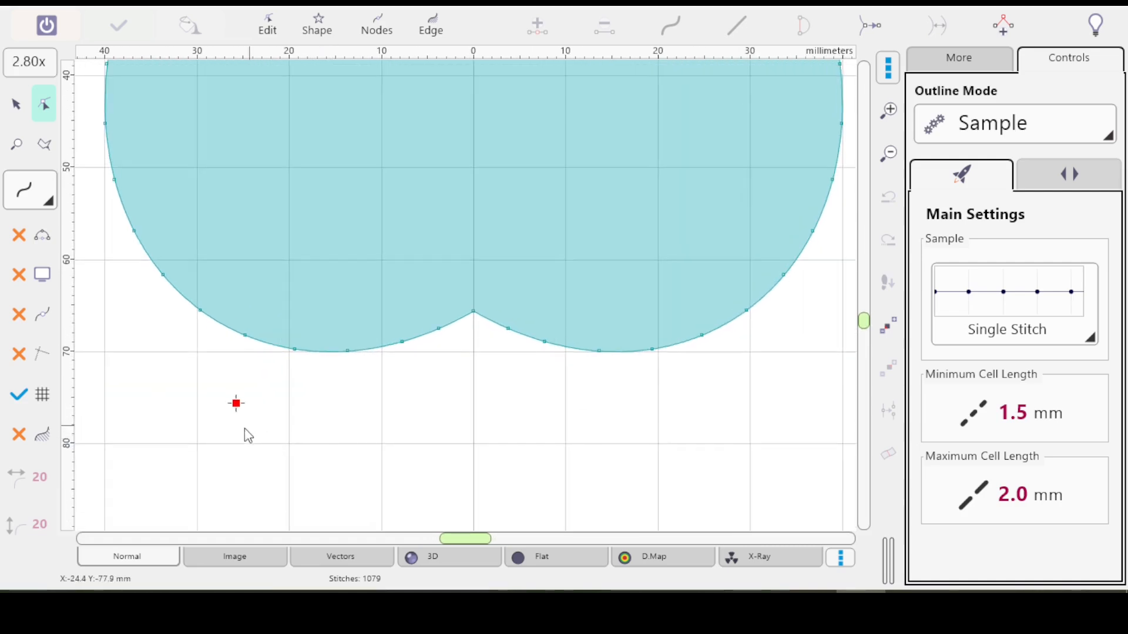
scroll(220, 473, up, 2)
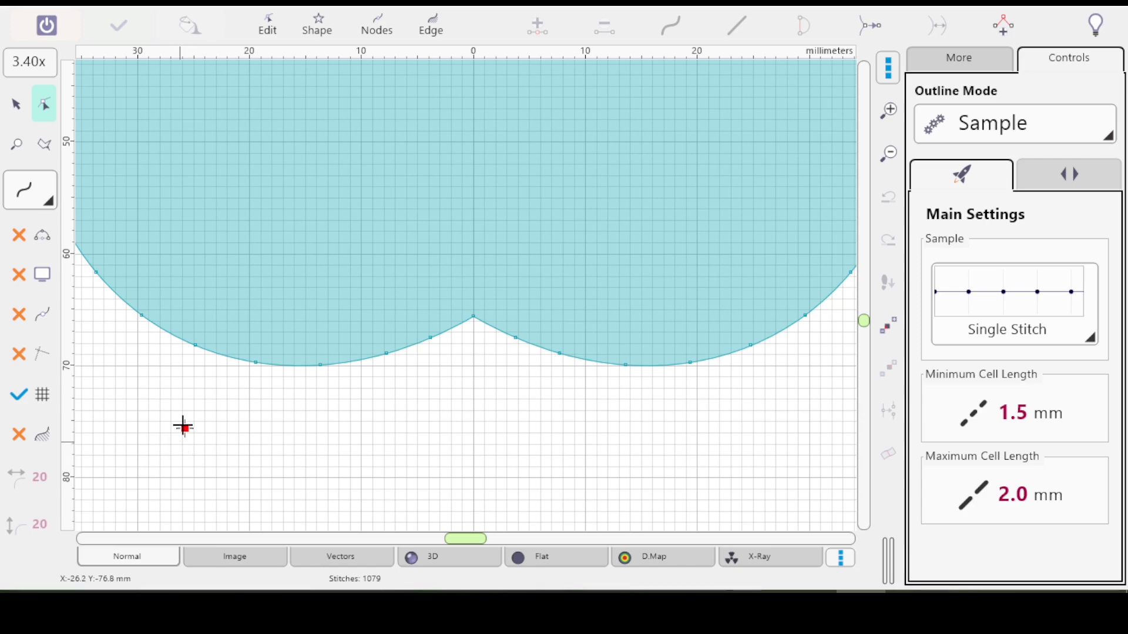
mouse_move(182, 436)
mouse_down()
mouse_move(234, 465)
mouse_move(226, 470)
mouse_up()
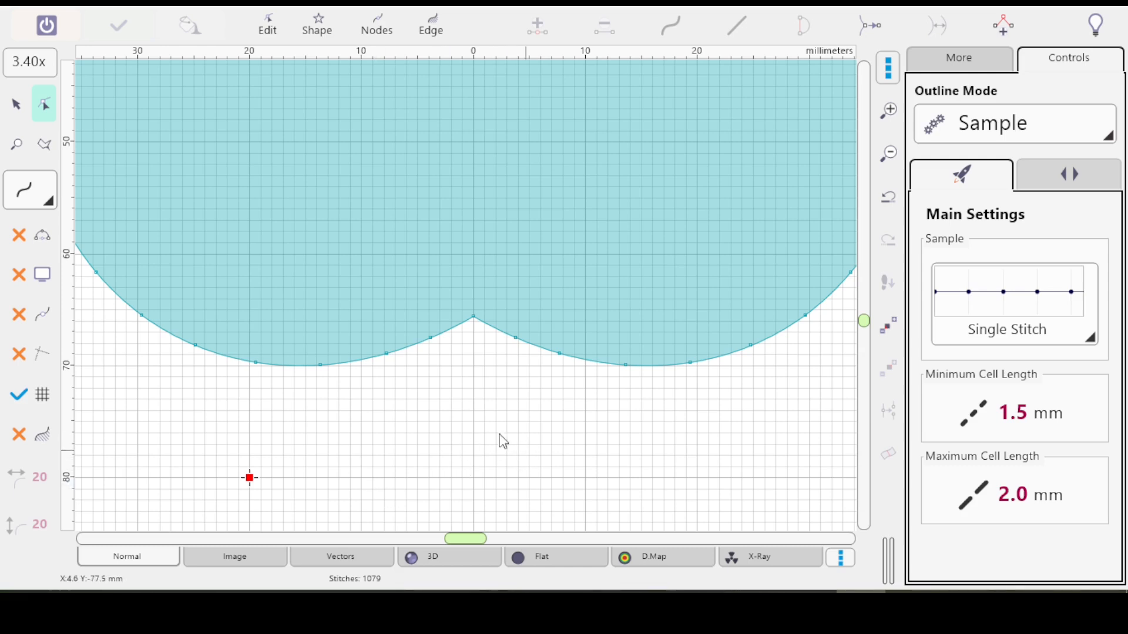
Add a segment ending at X -10, Y -80 mm and curve its middle about 1 mm downward.
click(379, 491)
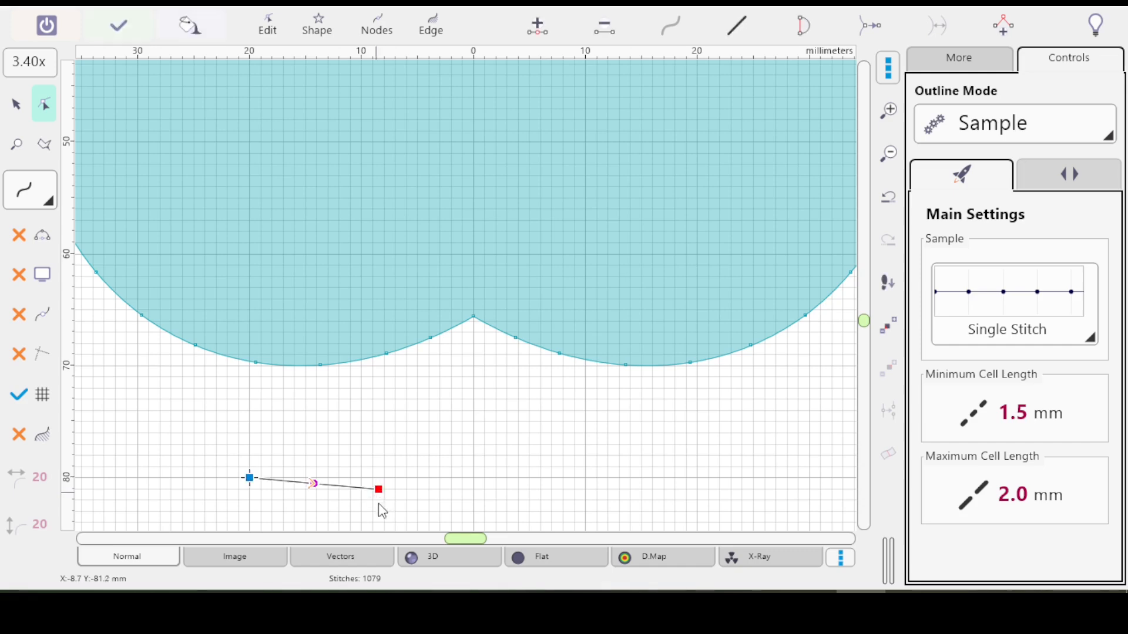
drag(379, 492, 350, 484)
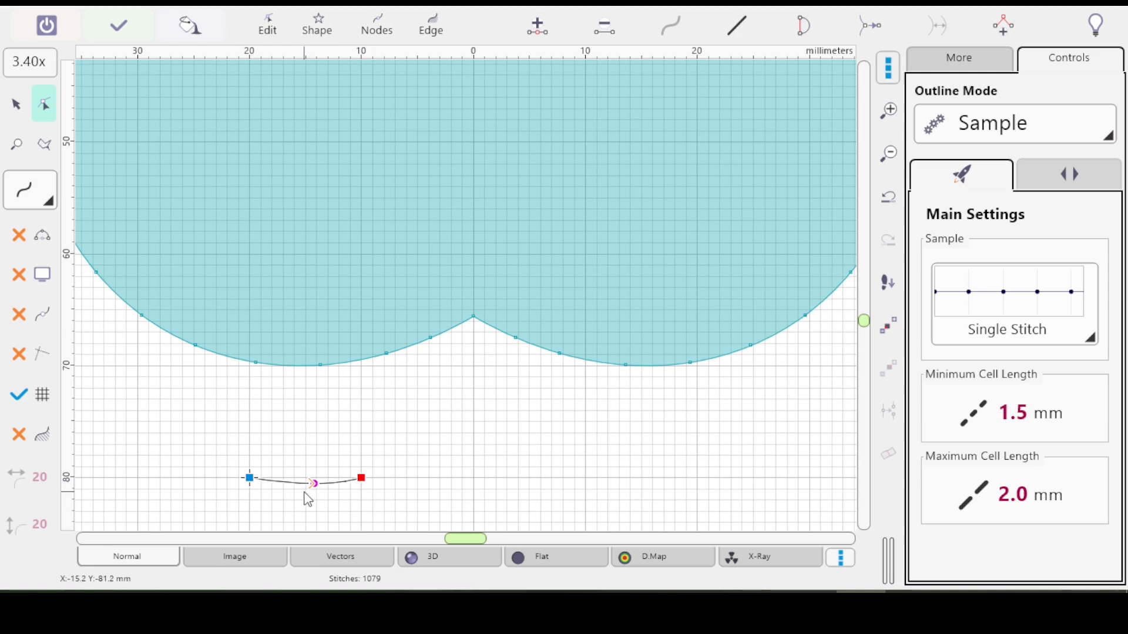
drag(314, 484, 306, 501)
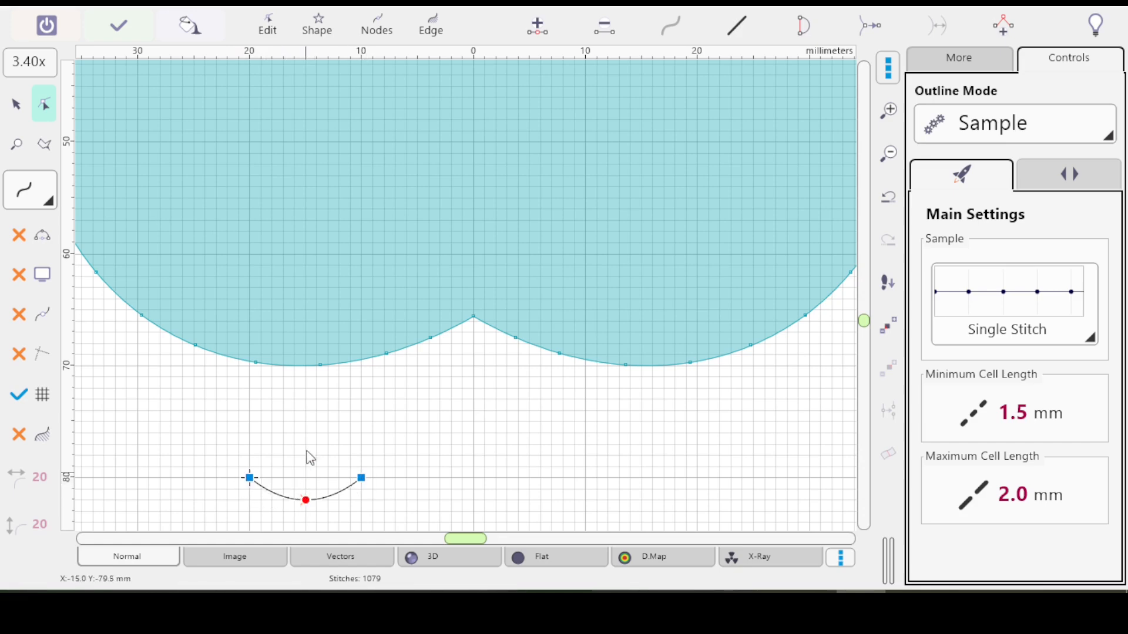
drag(304, 499, 305, 490)
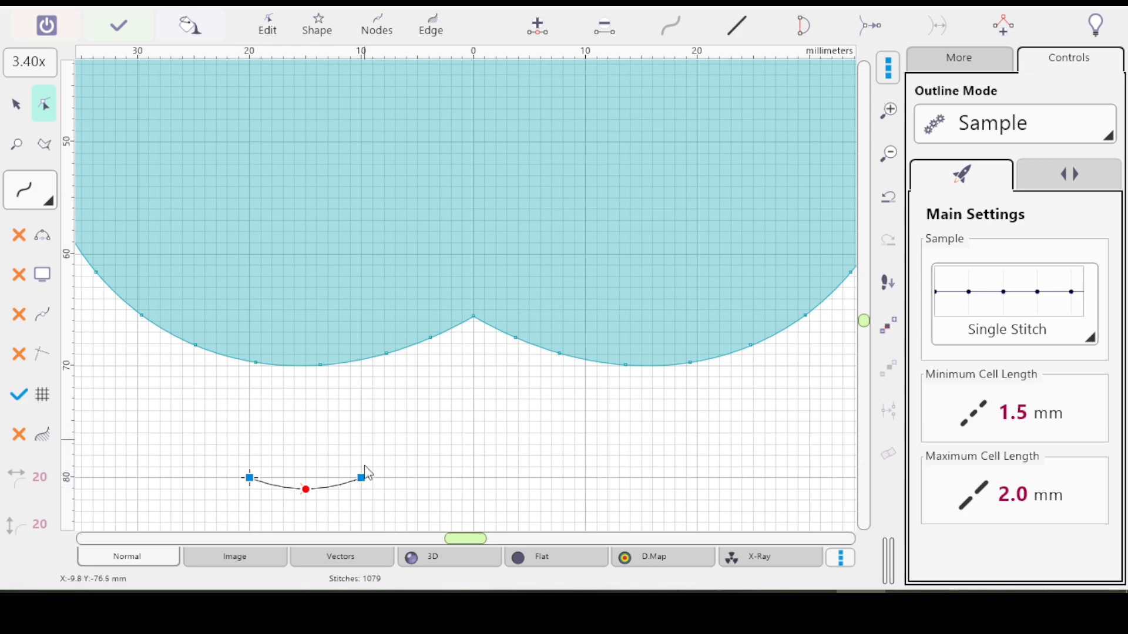
Add a middle segment ending at X 10, Y -80 mm and curve it about 2 mm upward at X 0.
scroll(377, 405, down, 3)
scroll(298, 463, up, 6)
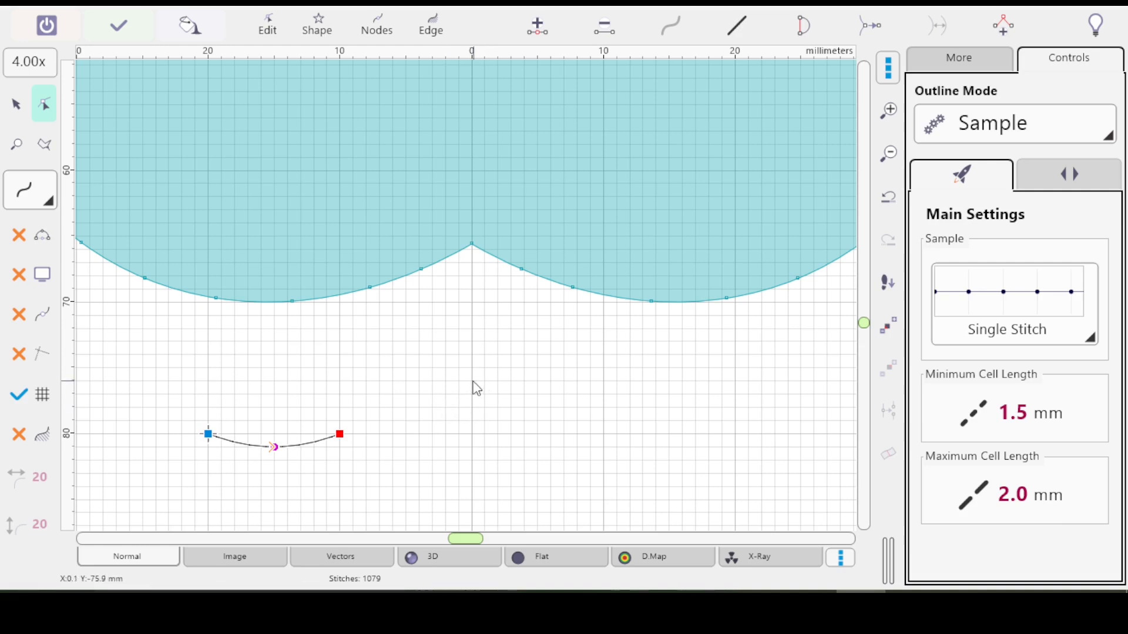
click(603, 438)
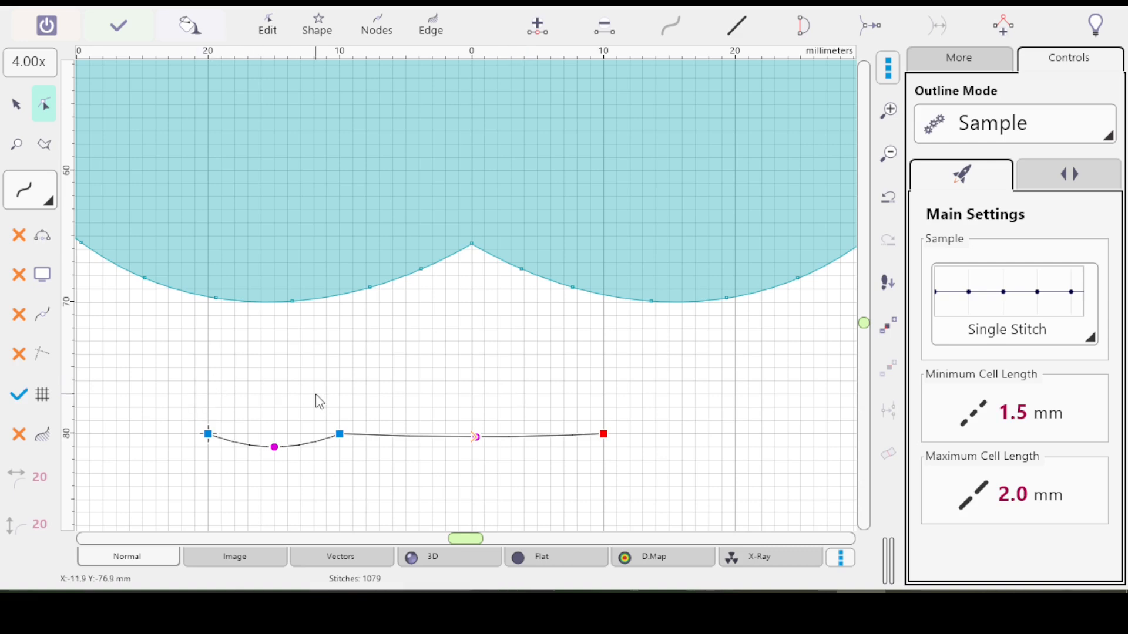
click(473, 436)
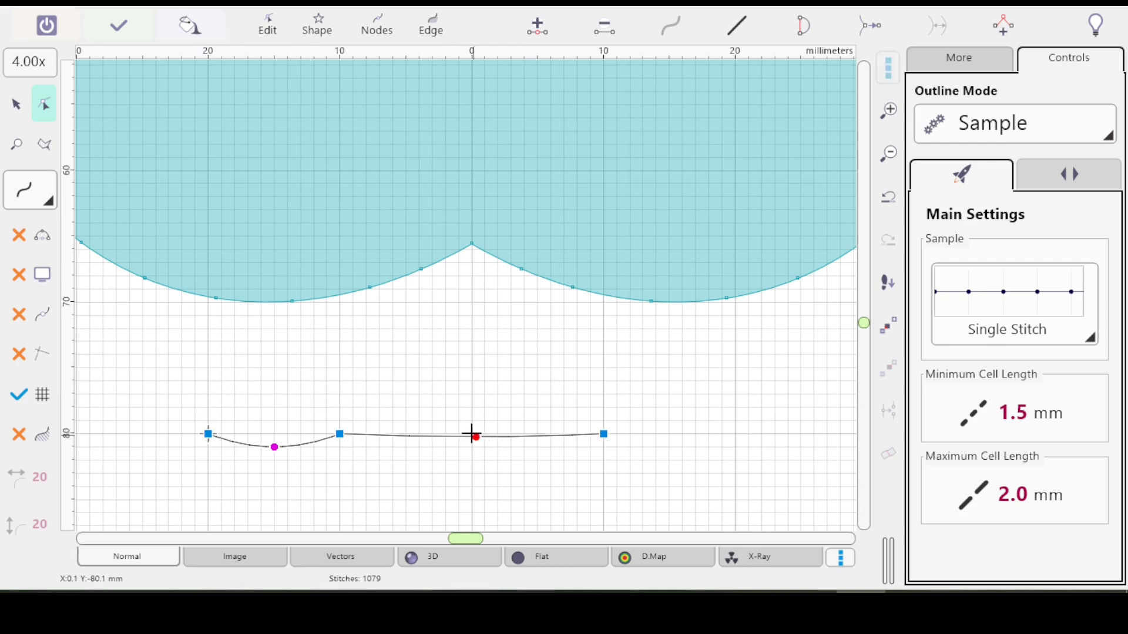
drag(472, 435, 472, 421)
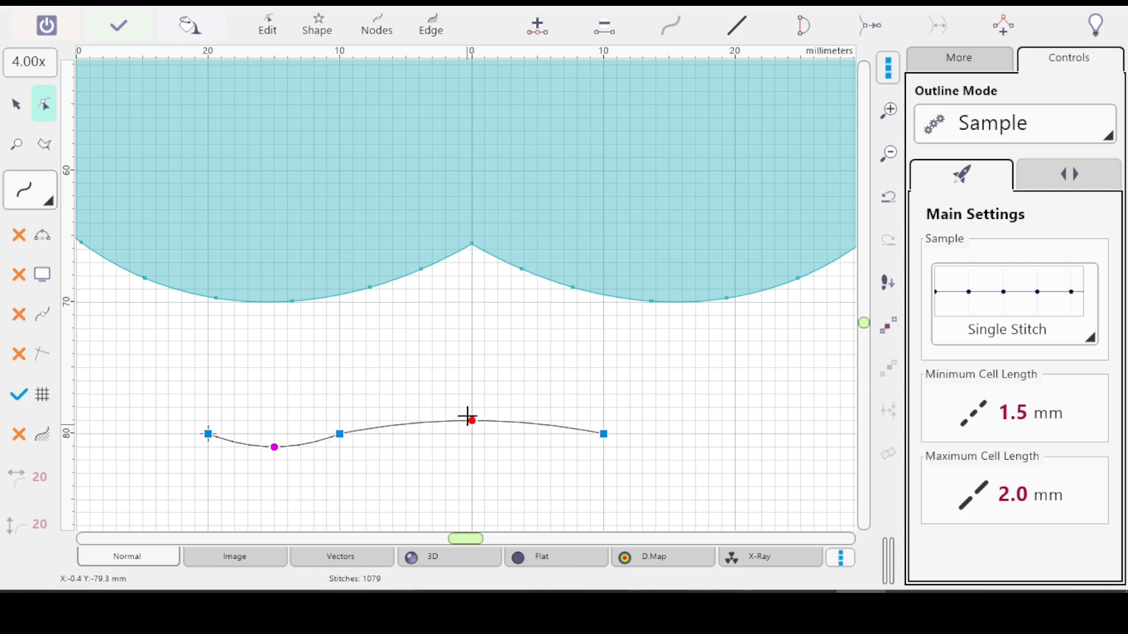
drag(471, 420, 472, 411)
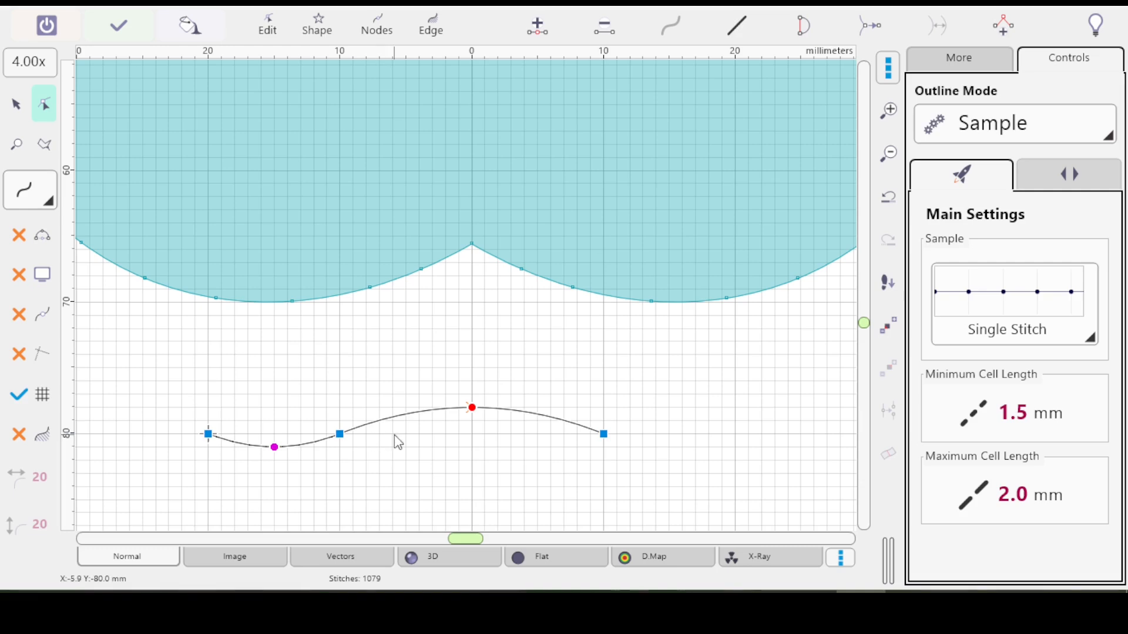
Add a third segment ending at X 20, Y -80 mm and curve its middle about 1 mm downward.
click(604, 435)
click(745, 437)
drag(744, 437, 669, 446)
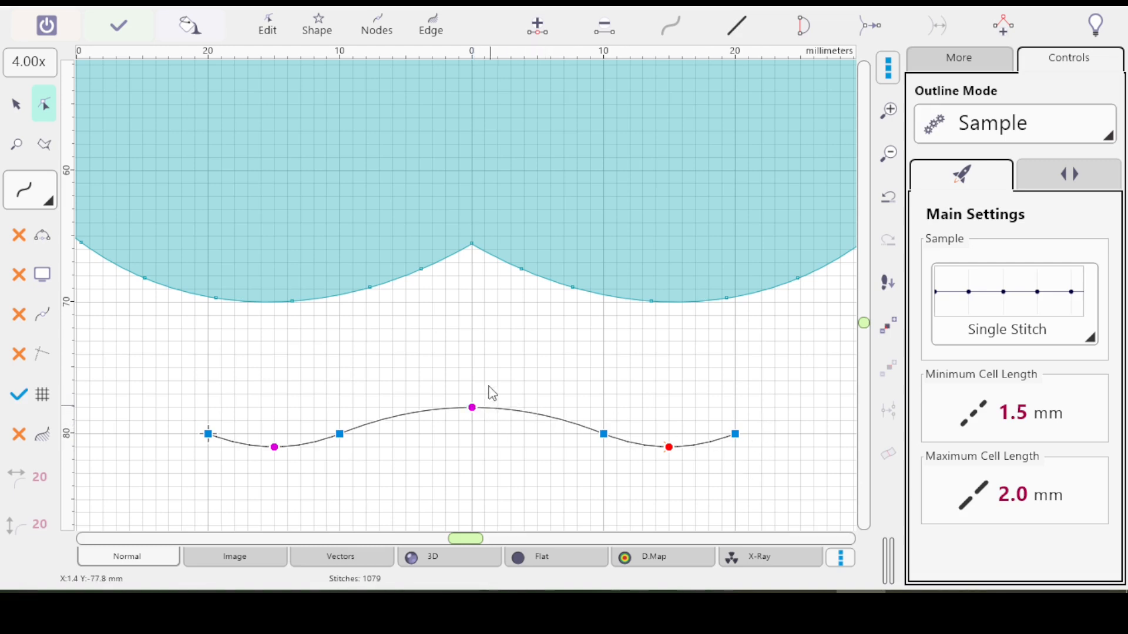
click(430, 35)
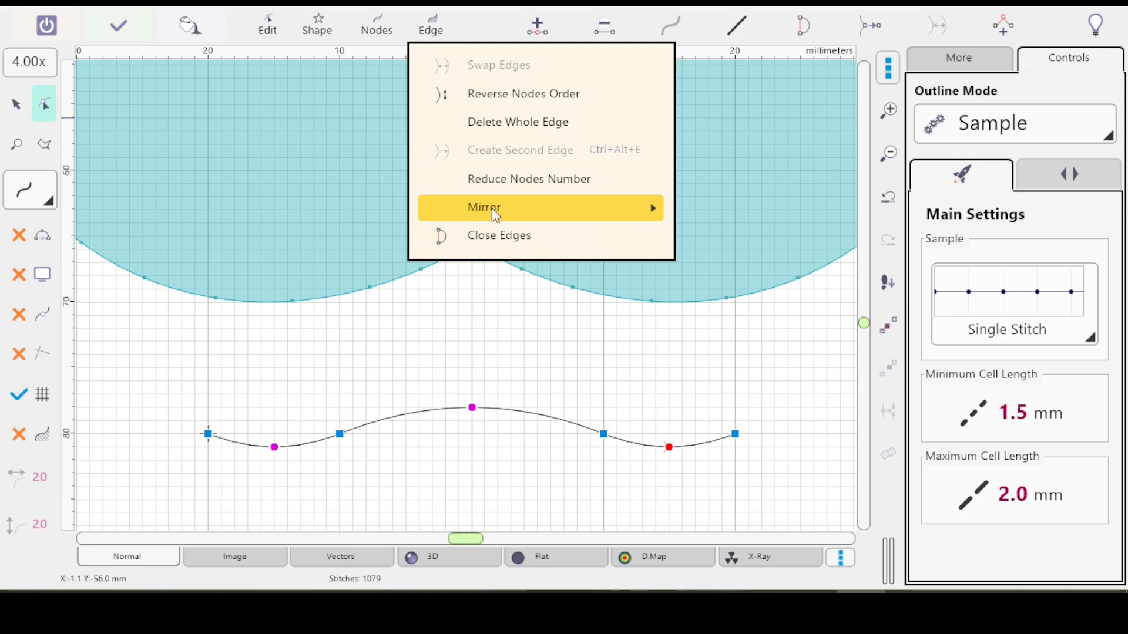
mouse_move(487, 210)
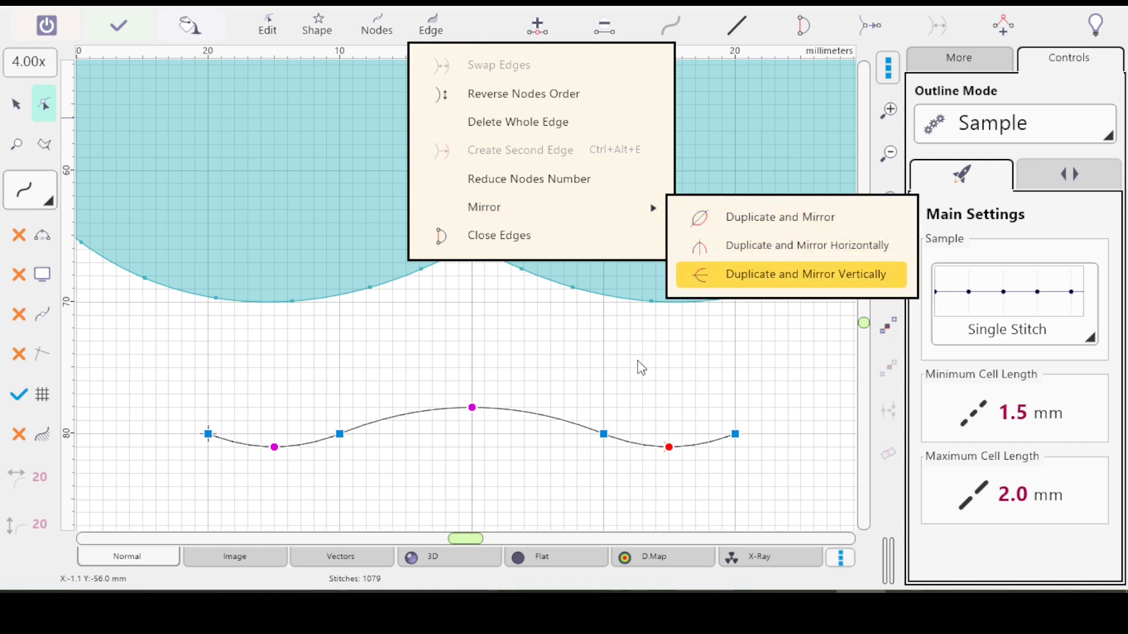
click(820, 364)
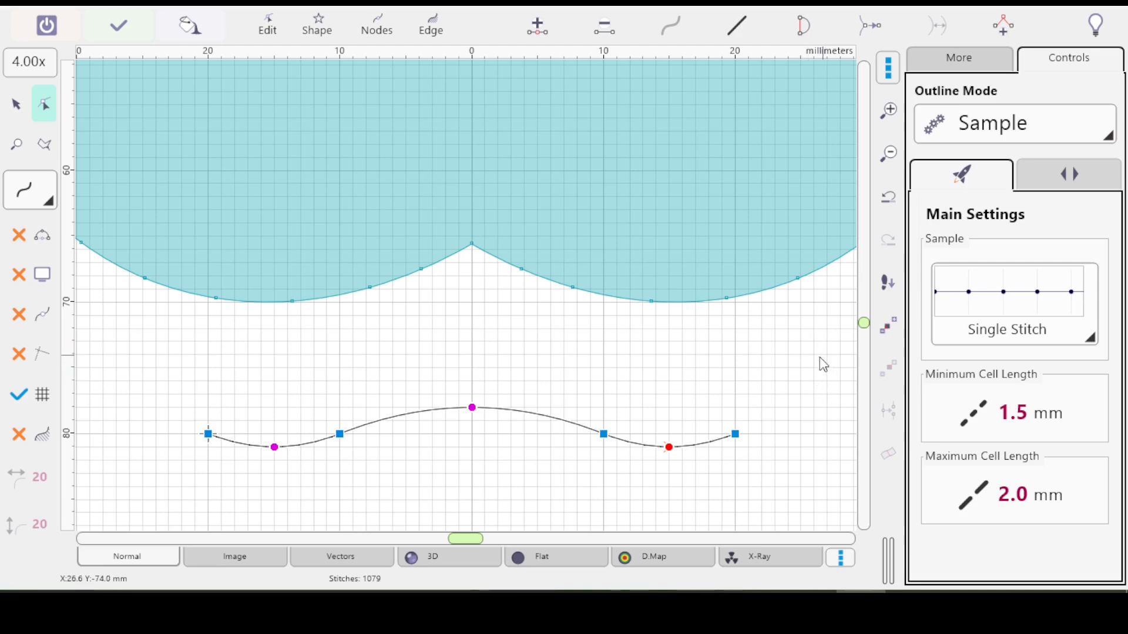
Finish the outline and move it about 11 mm straight up so its dips meet the petal's lower edge at Y -70 mm.
key(Return)
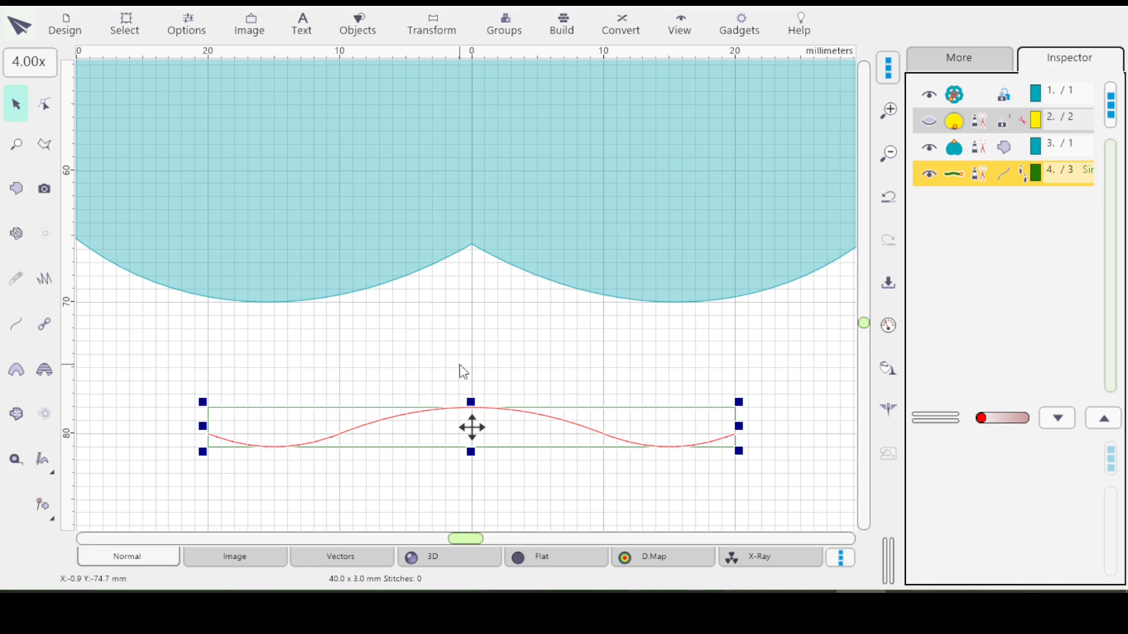
click(187, 24)
mouse_move(247, 111)
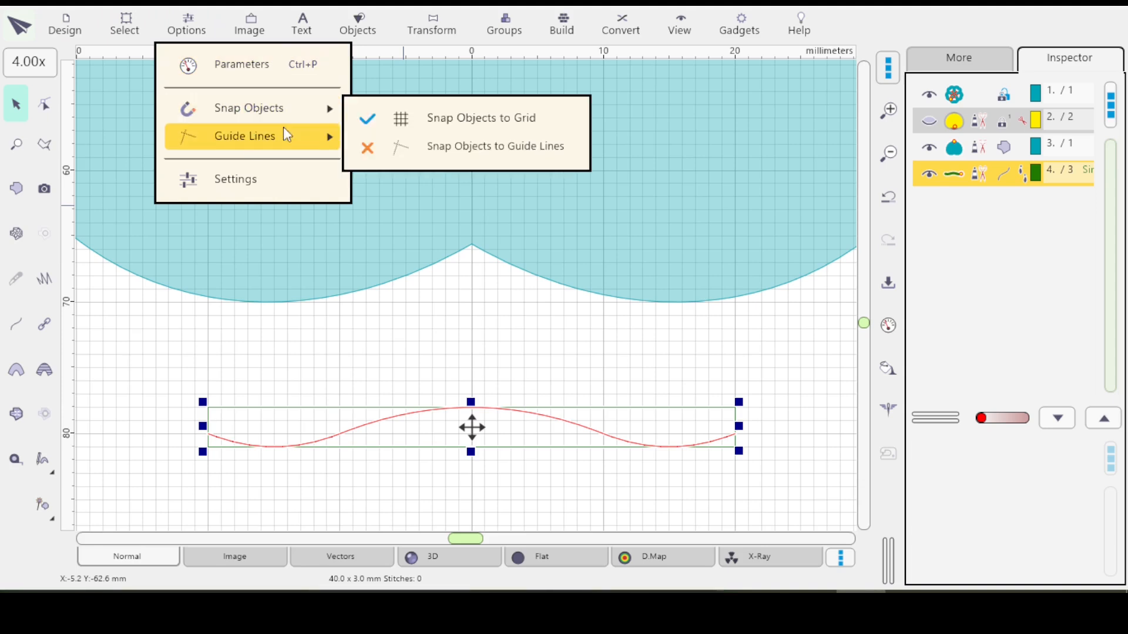
key(Down)
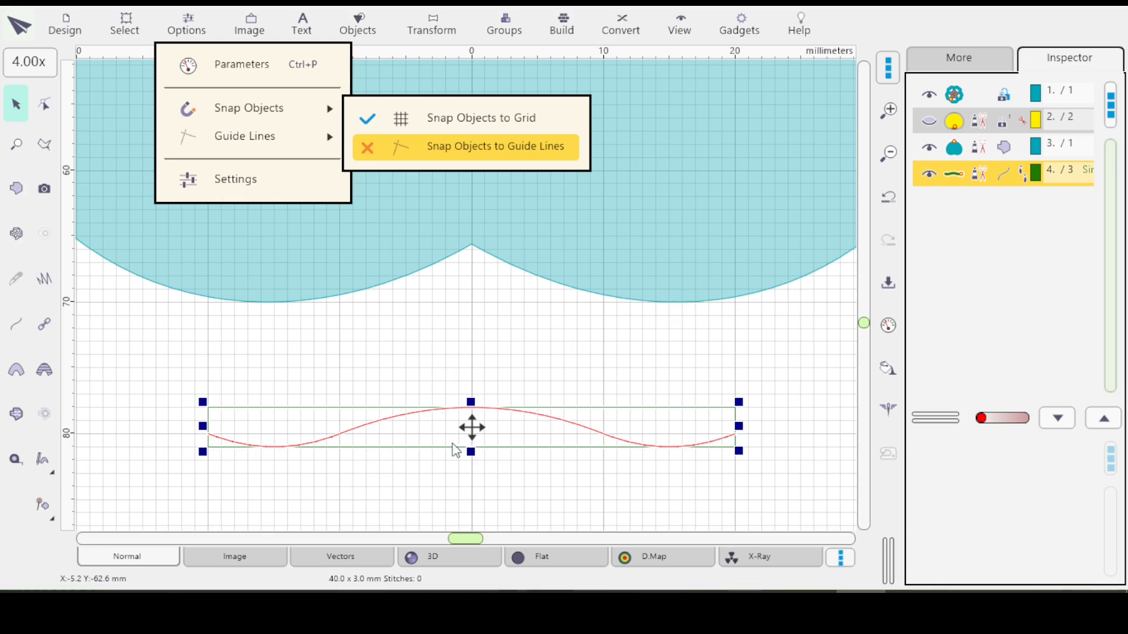
click(473, 439)
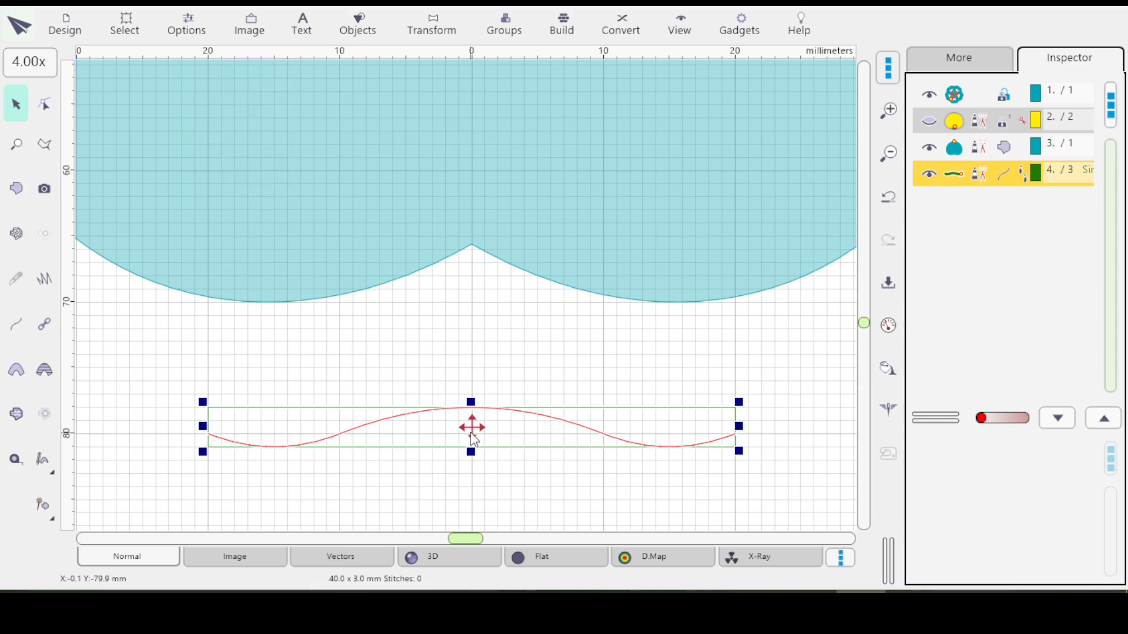
drag(474, 440, 485, 294)
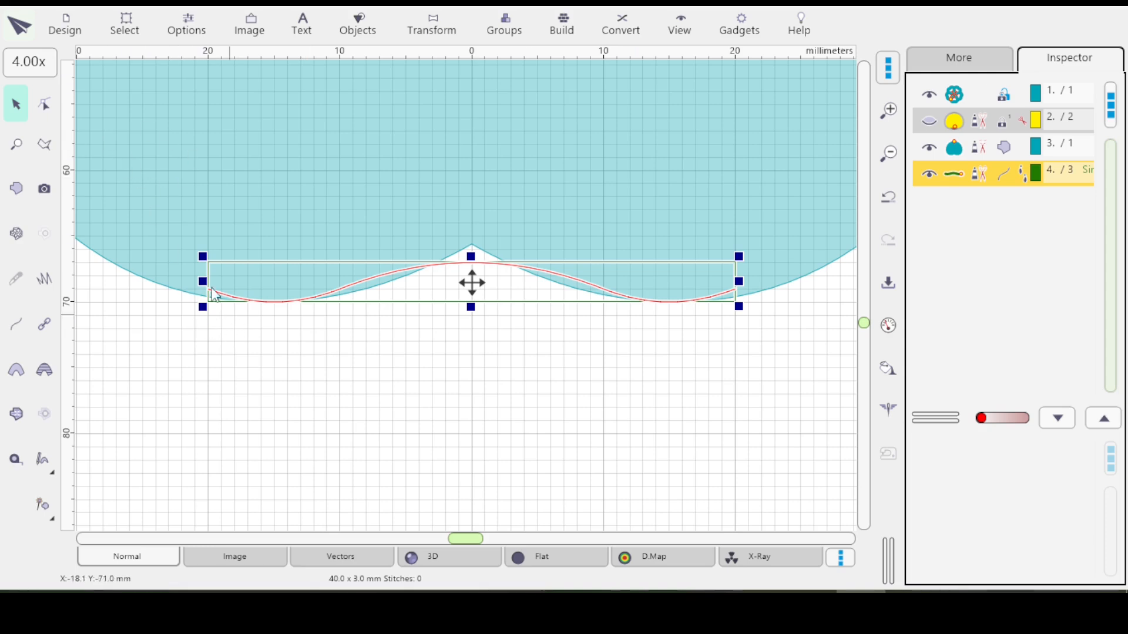
Edit the curve's nodes, inserting one at the right dip (X 15, Y -70 mm) and deleting the right end node.
click(45, 102)
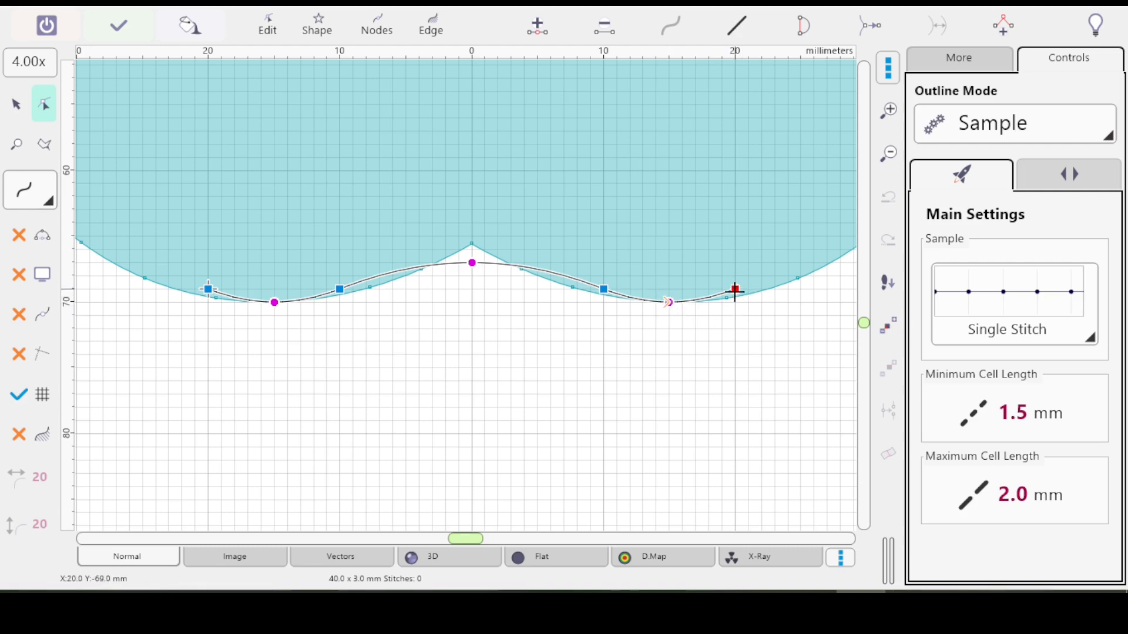
click(537, 27)
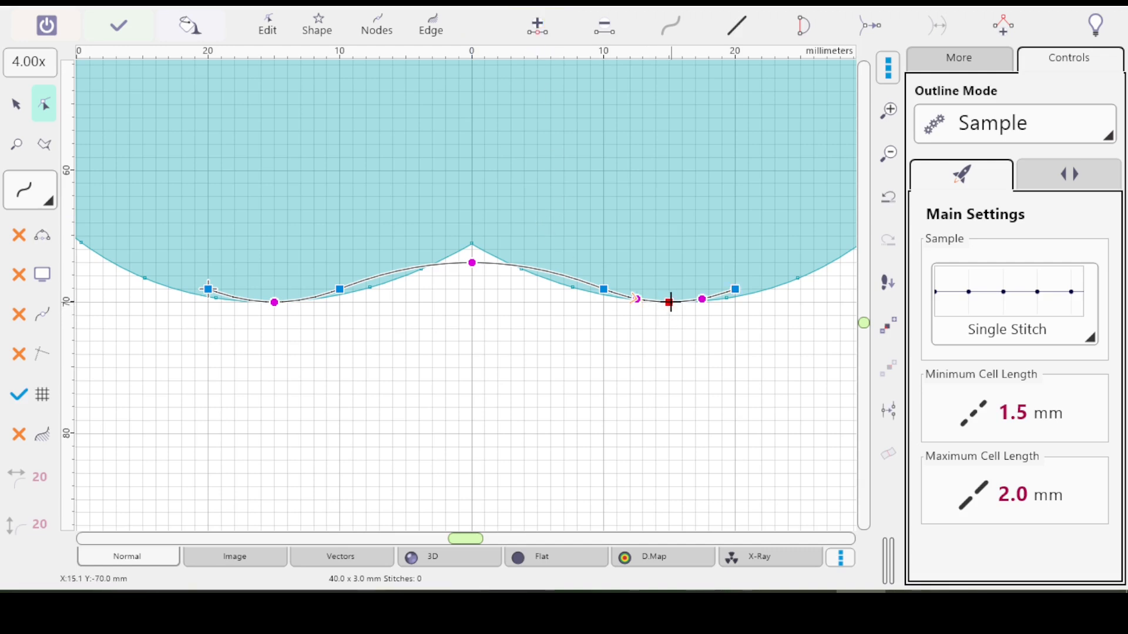
click(735, 289)
key(Delete)
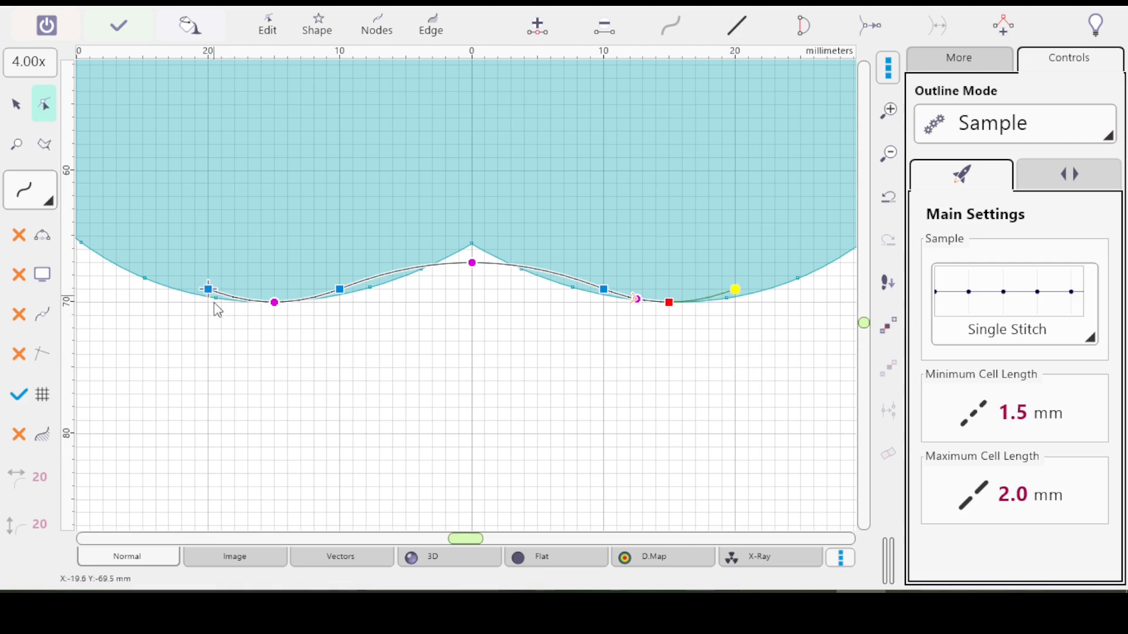
Reverse the node order of the curve's edge.
click(431, 25)
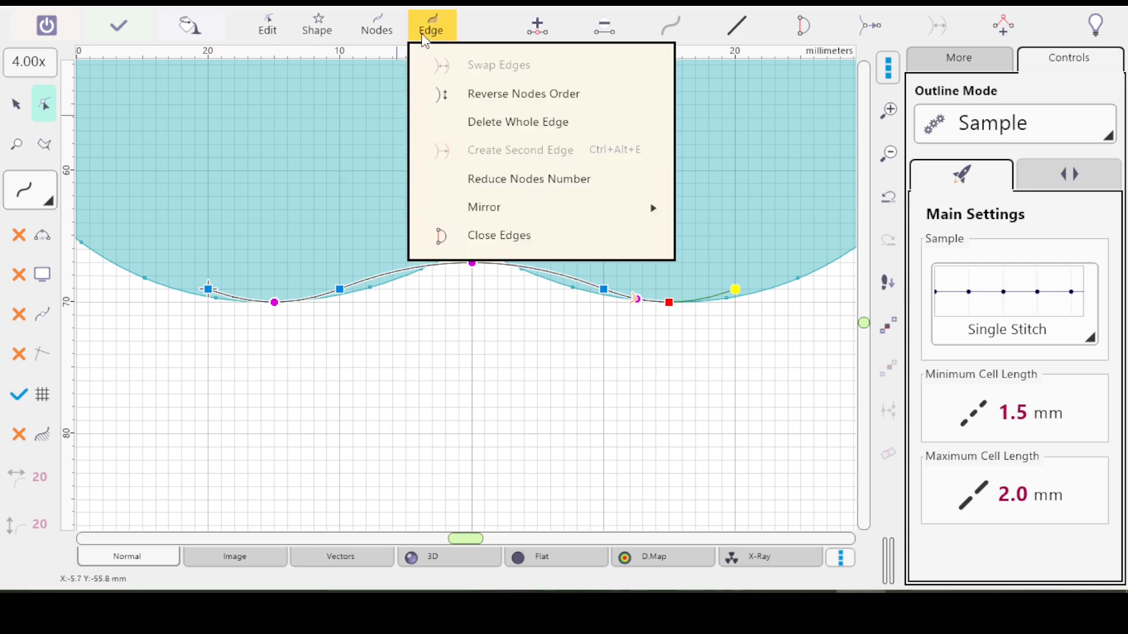
click(489, 98)
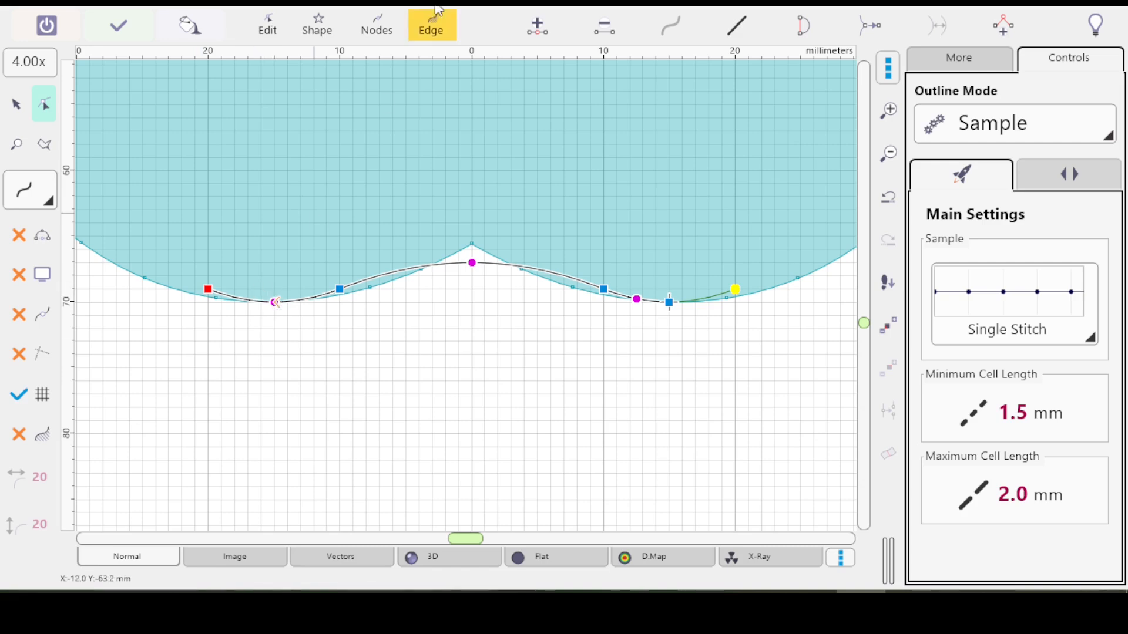
Insert a node at the curve's left dip (X -15, Y -70 mm), delete the left end node and apply the edit.
click(535, 35)
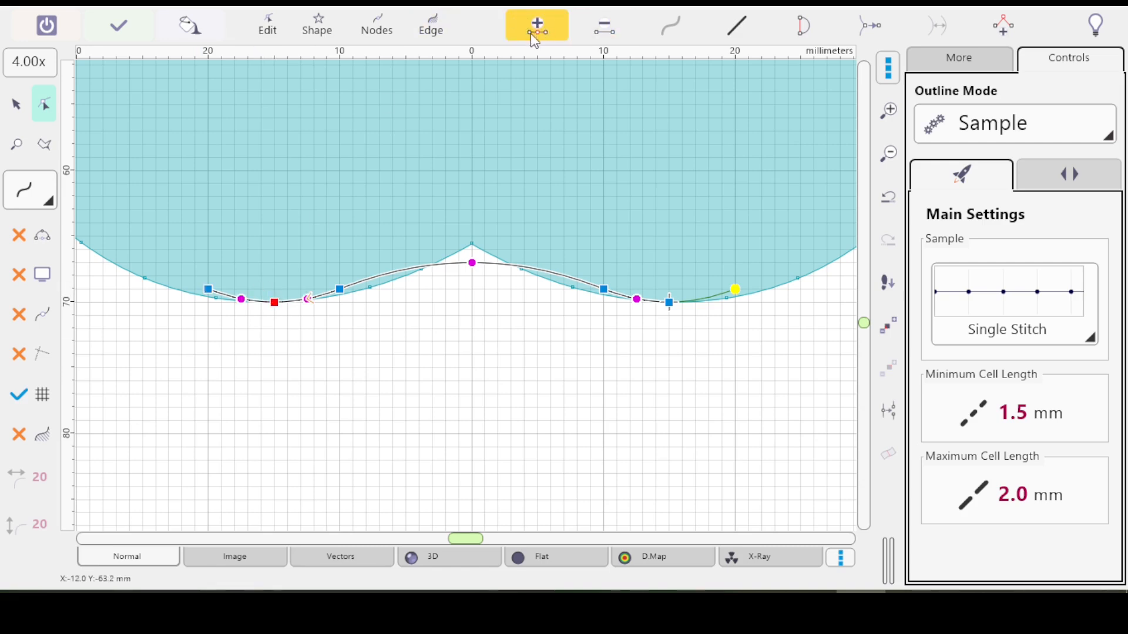
click(258, 299)
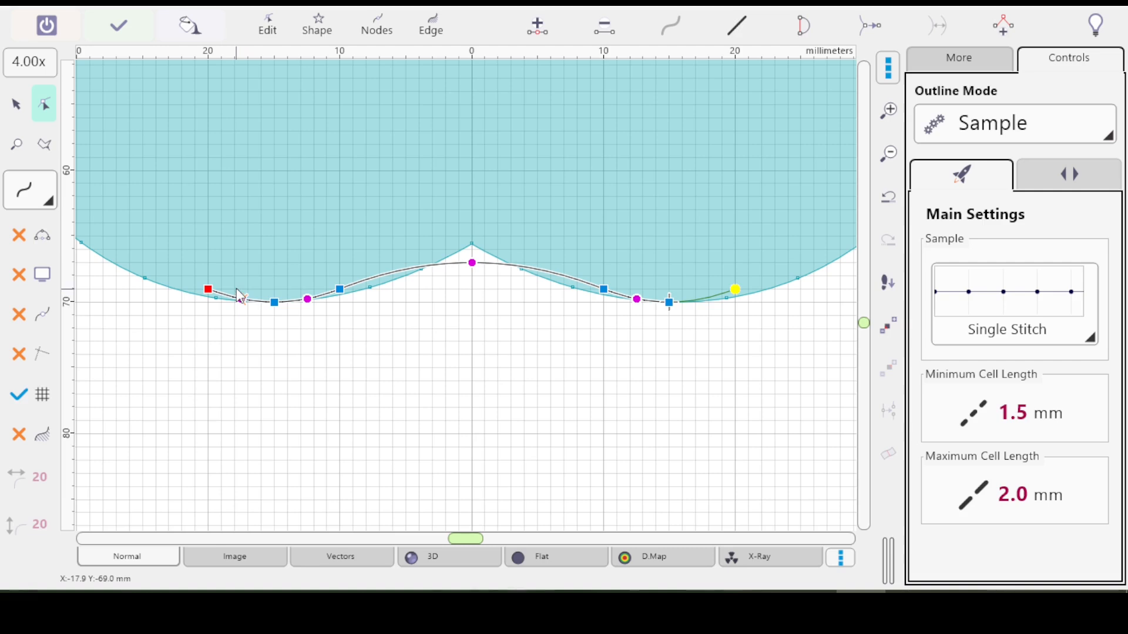
key(Delete)
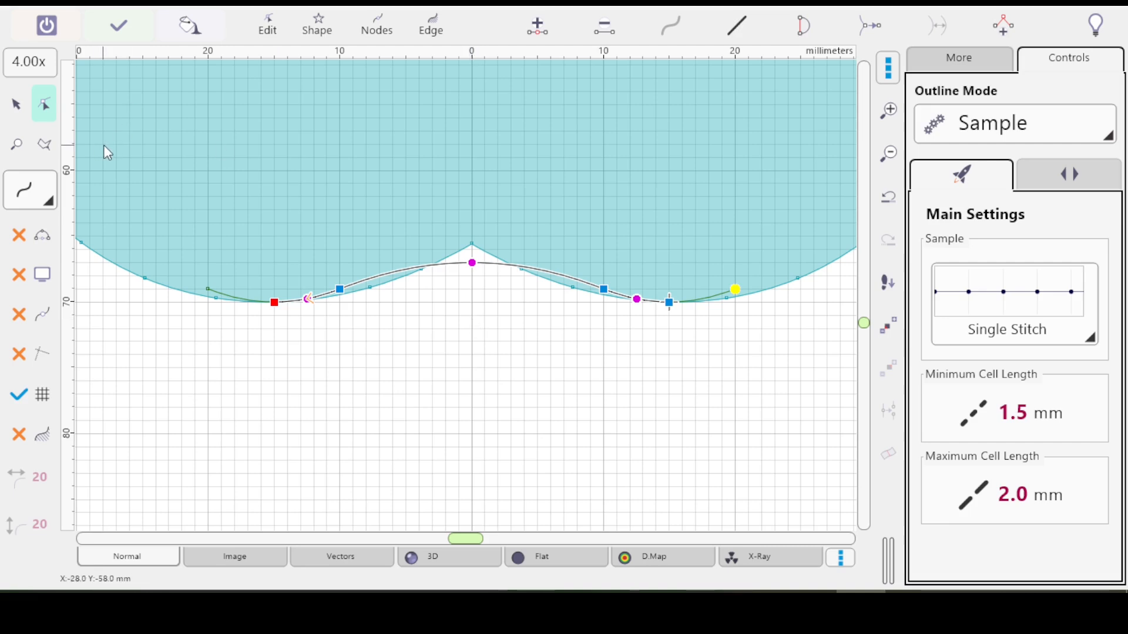
key(Return)
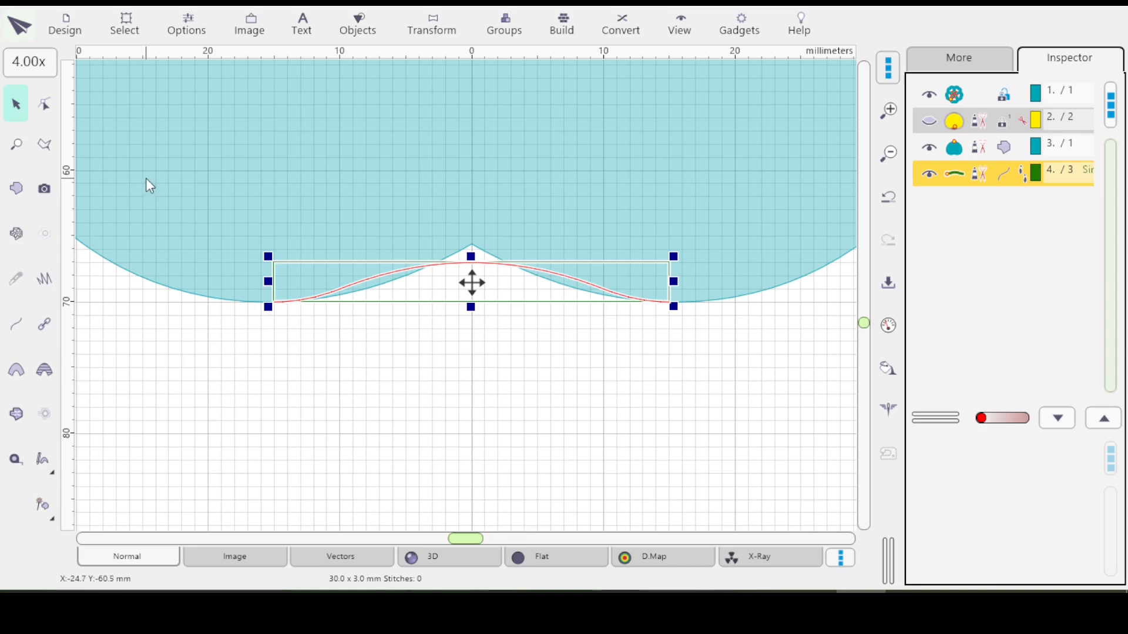
Duplicate the two-lobed teal petal in place.
click(1004, 150)
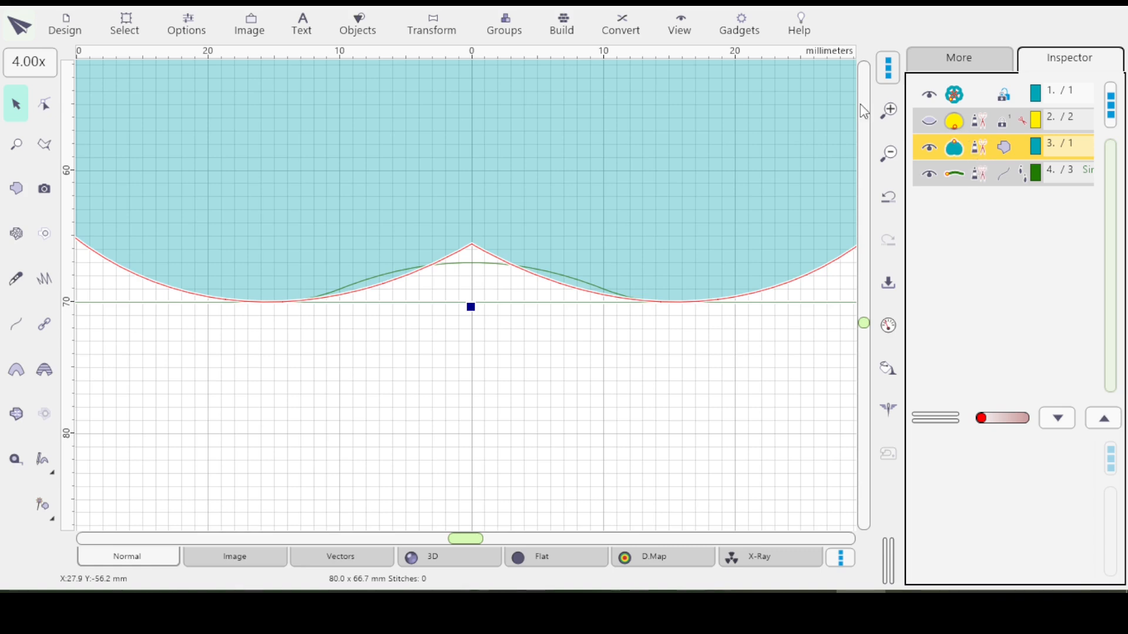
click(812, 323)
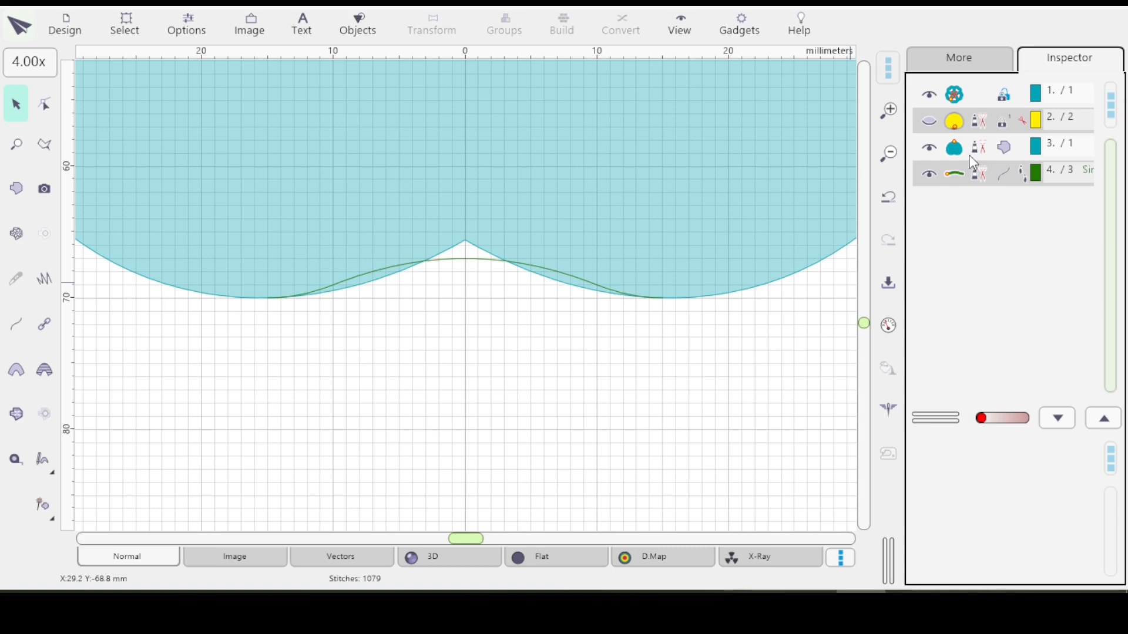
click(998, 154)
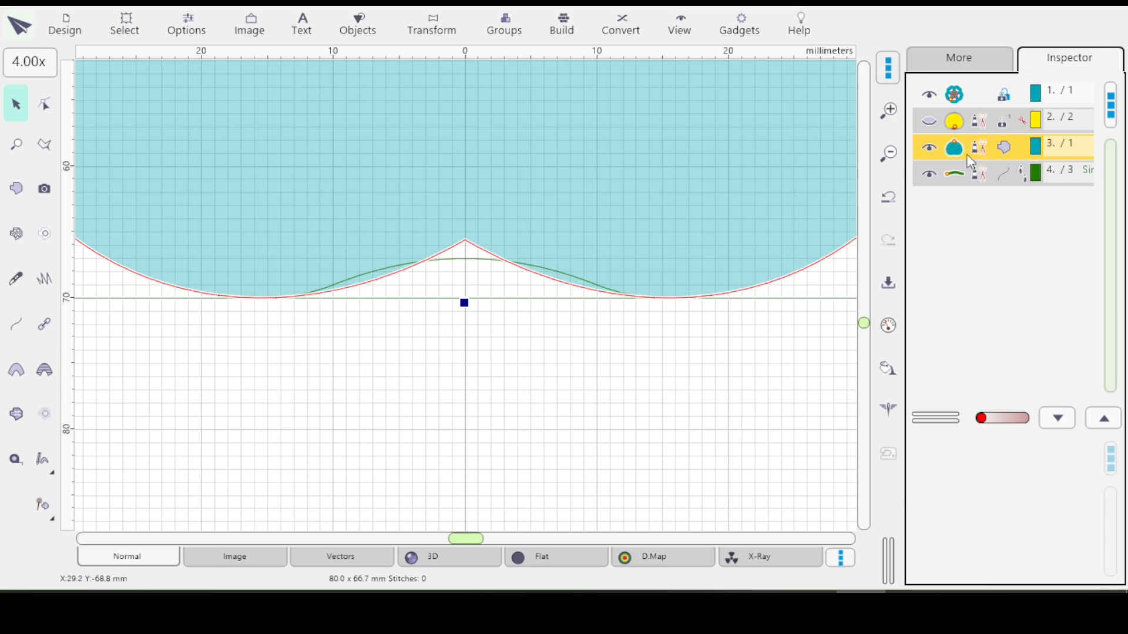
key(ctrl+v)
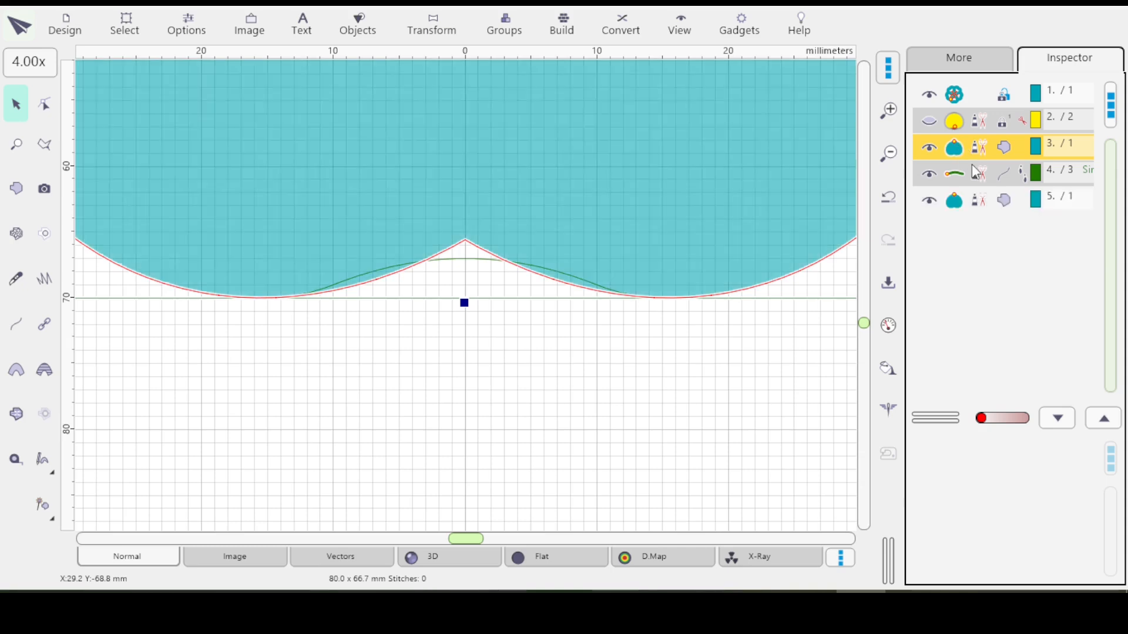
Recolour the original petal, third in the object order, yellow.
click(995, 209)
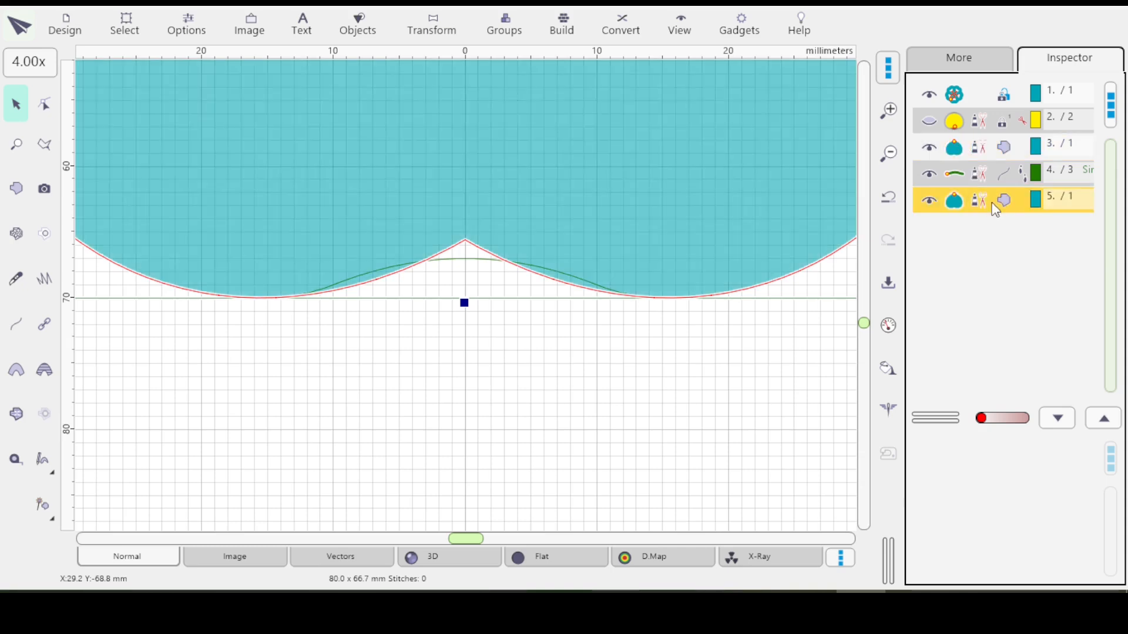
click(998, 150)
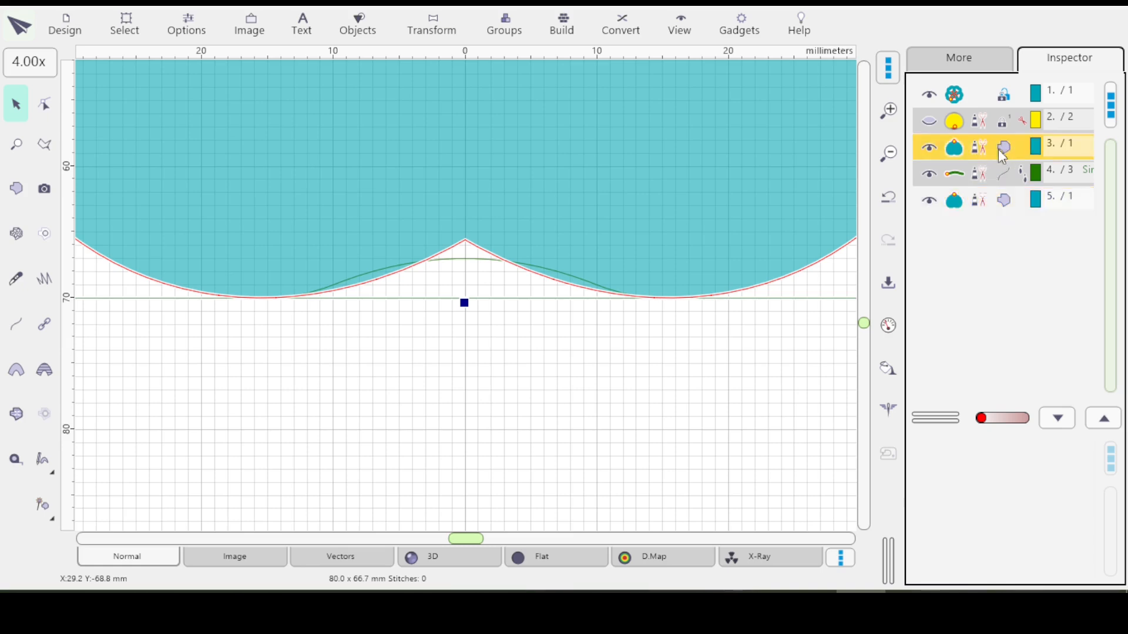
click(974, 60)
drag(974, 113, 770, 126)
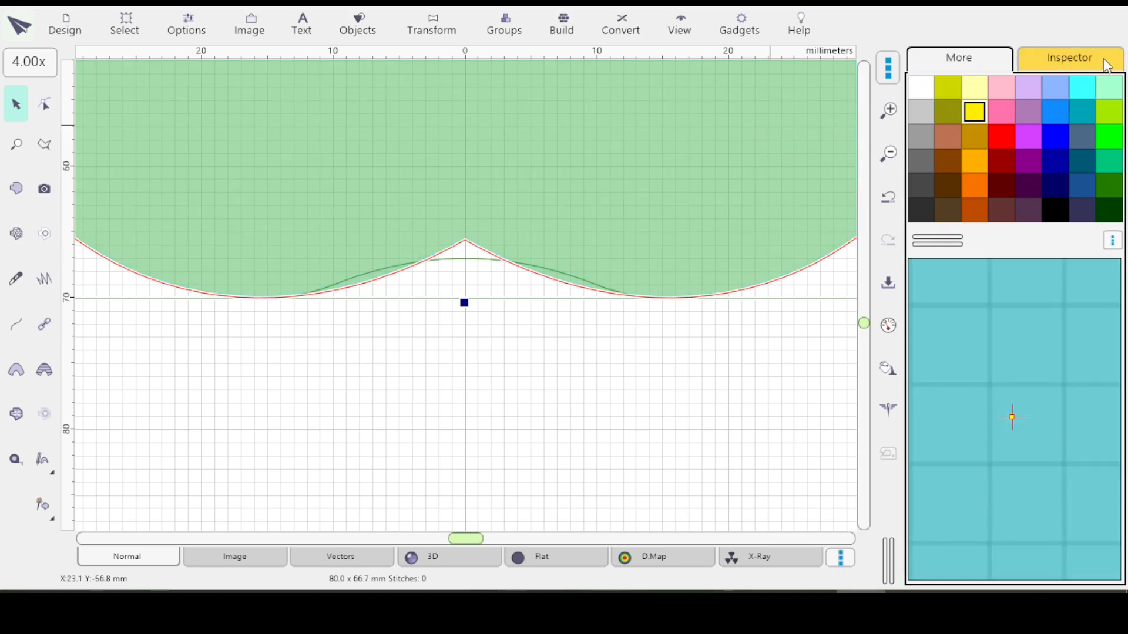
click(1083, 65)
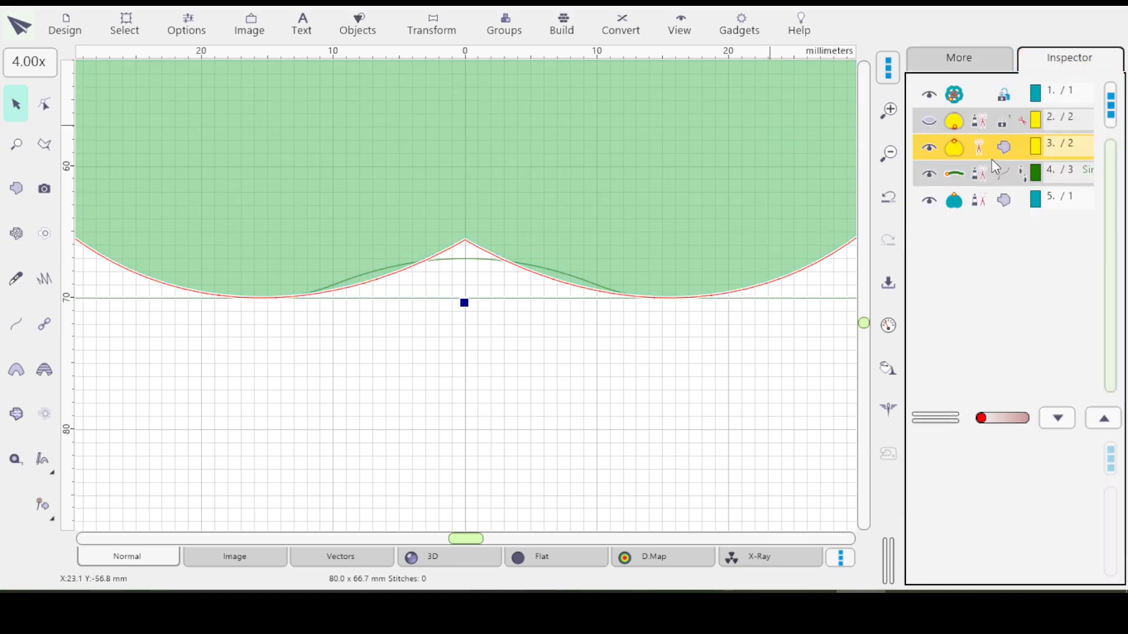
Edit the teal petal copy's nodes, turning the notch cusp into one smooth curve with its middle on the outline's crest (X 0, Y -67 mm).
click(994, 209)
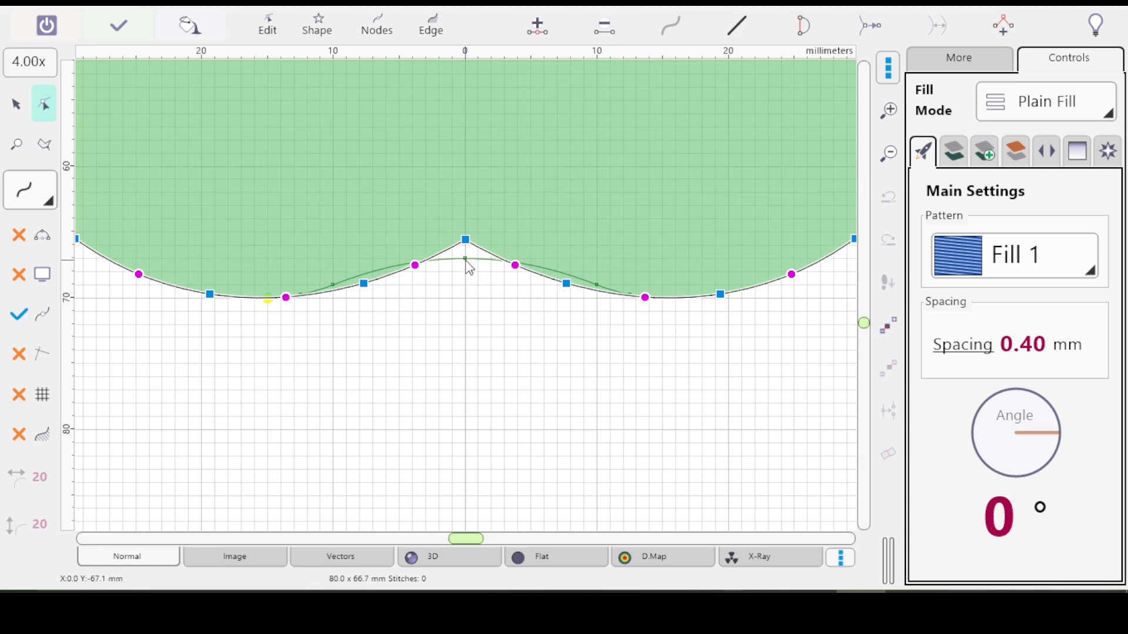
click(465, 239)
key(space)
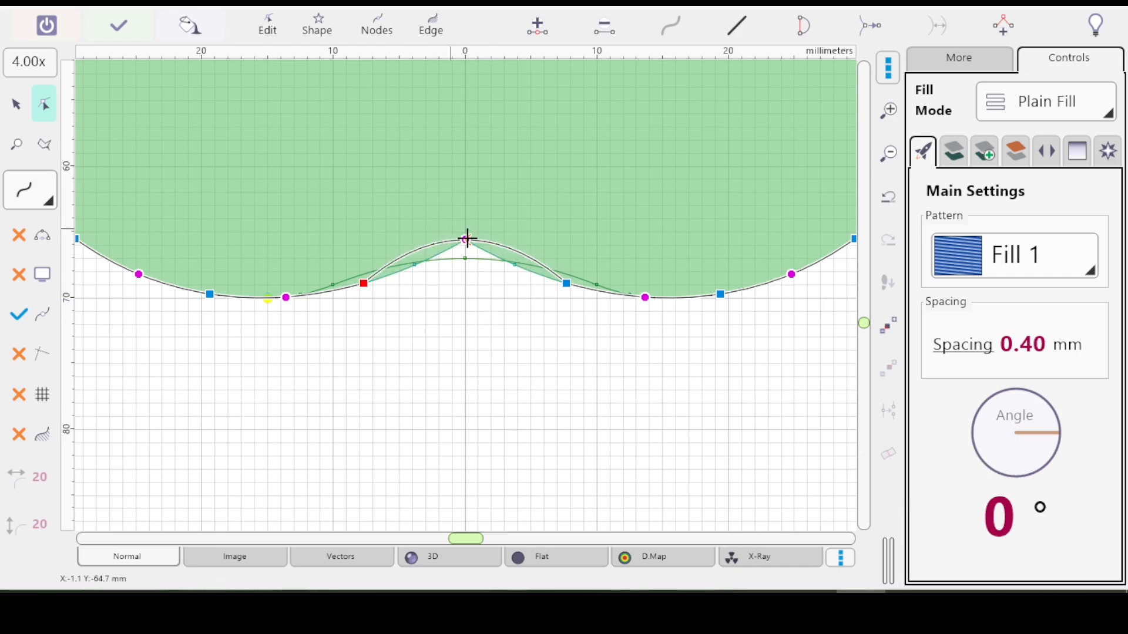
drag(465, 239, 465, 258)
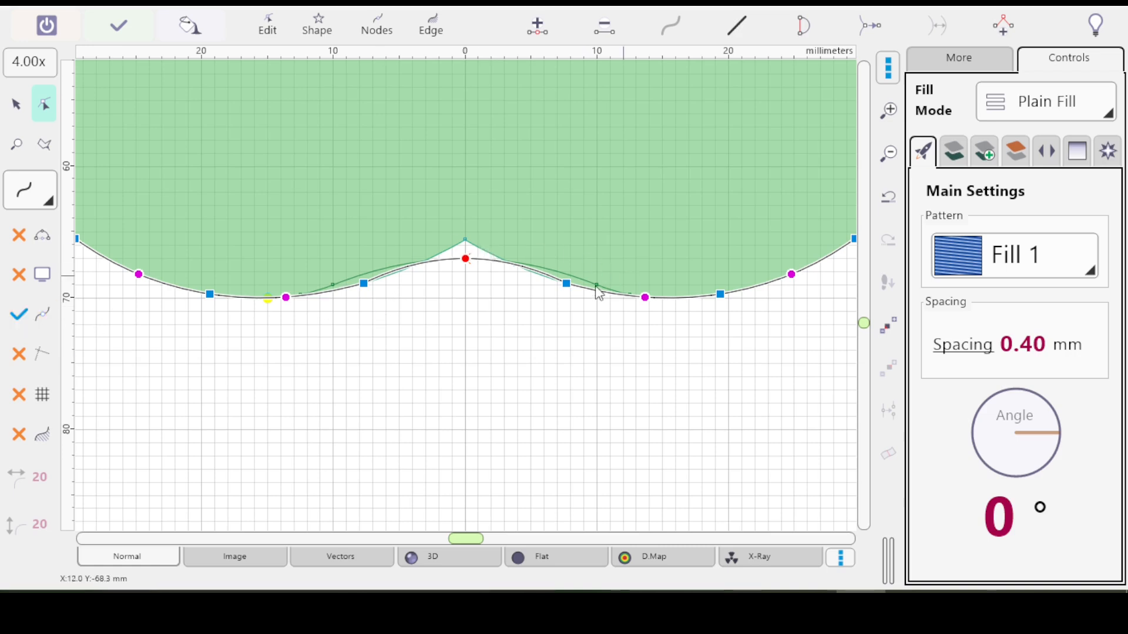
Move the notch curve's two end nodes outward onto the outline's nodes at X 10 and X -10, Y -69 mm.
scroll(494, 172, up, 2)
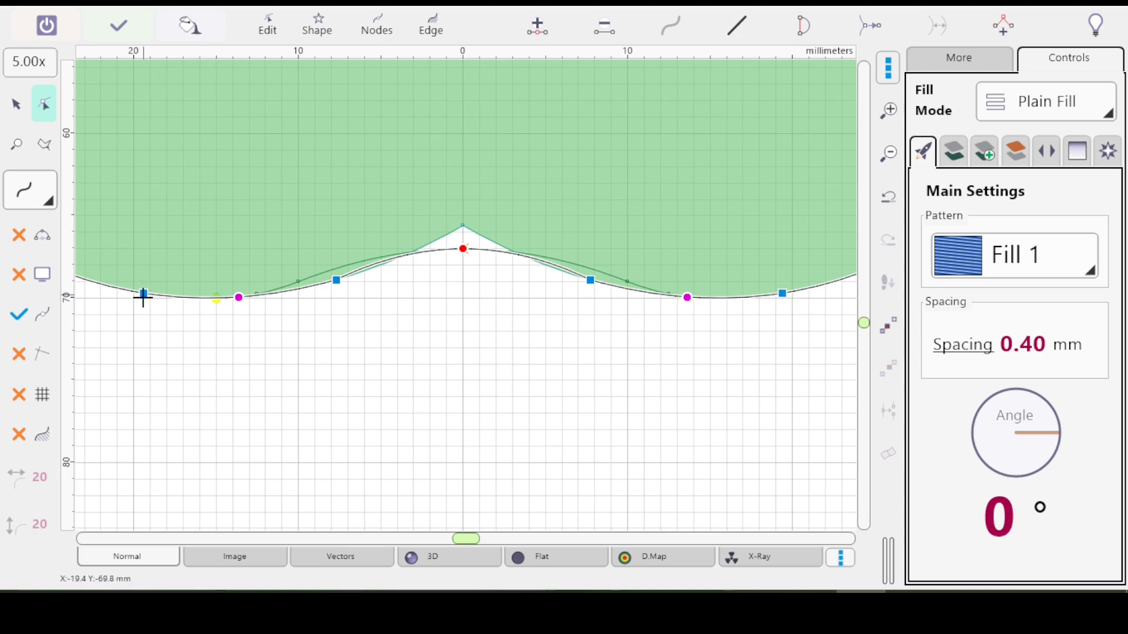
scroll(251, 391, up, 2)
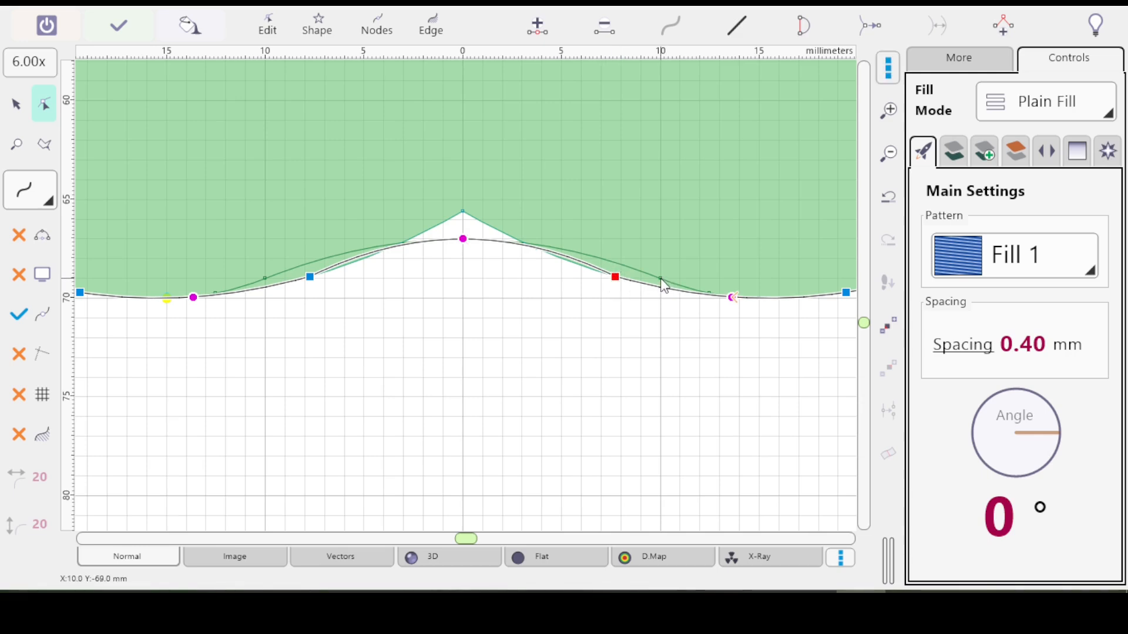
drag(613, 277, 661, 278)
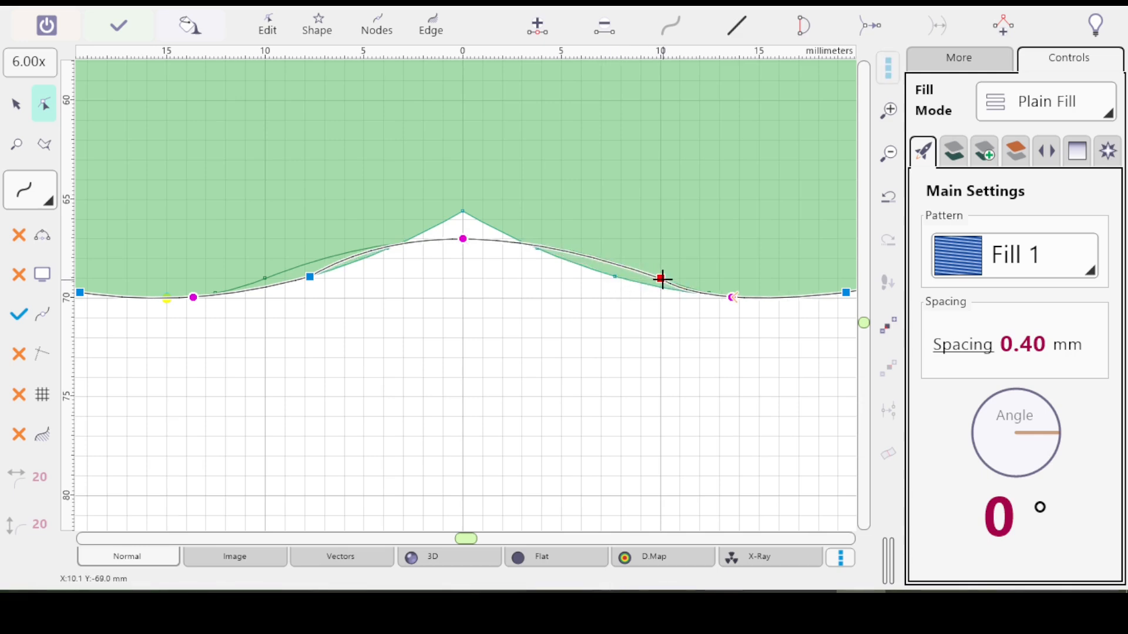
click(310, 277)
drag(309, 276, 249, 281)
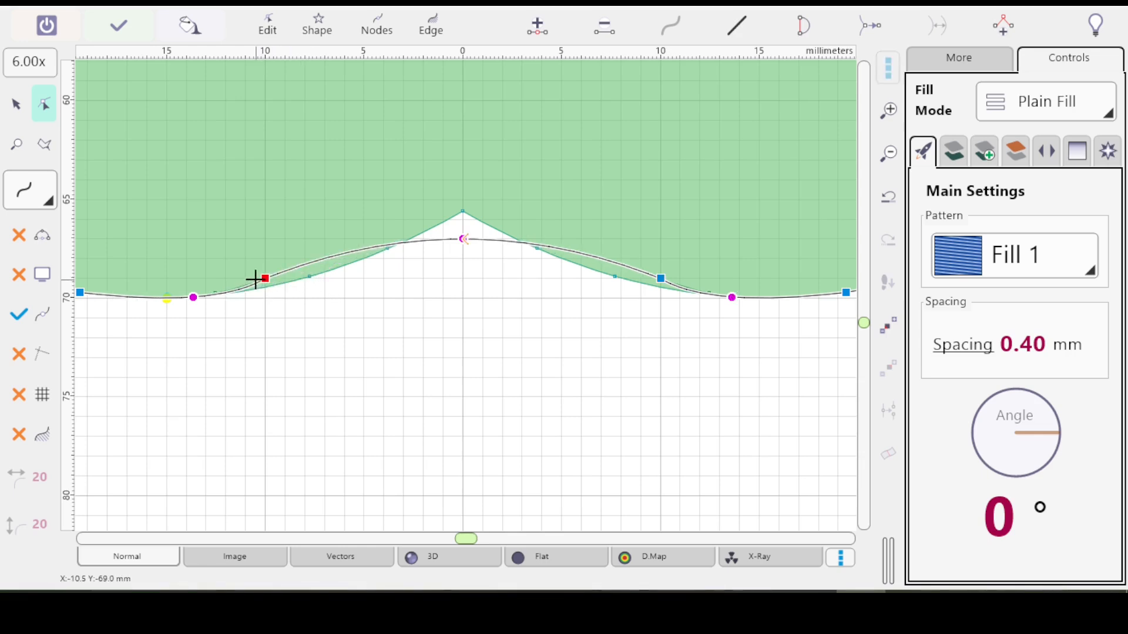
Insert a node in the petal's right dip at about X 13.6, Y -70 mm, with segment middles at X 12.5 and X 15 mm.
click(733, 297)
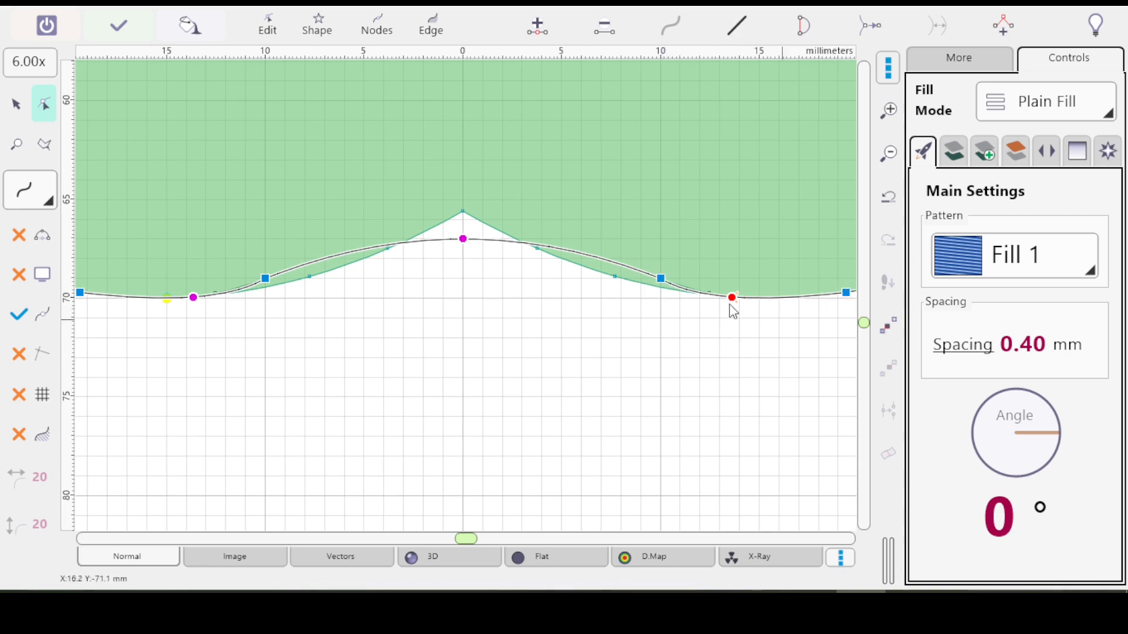
drag(732, 297, 733, 334)
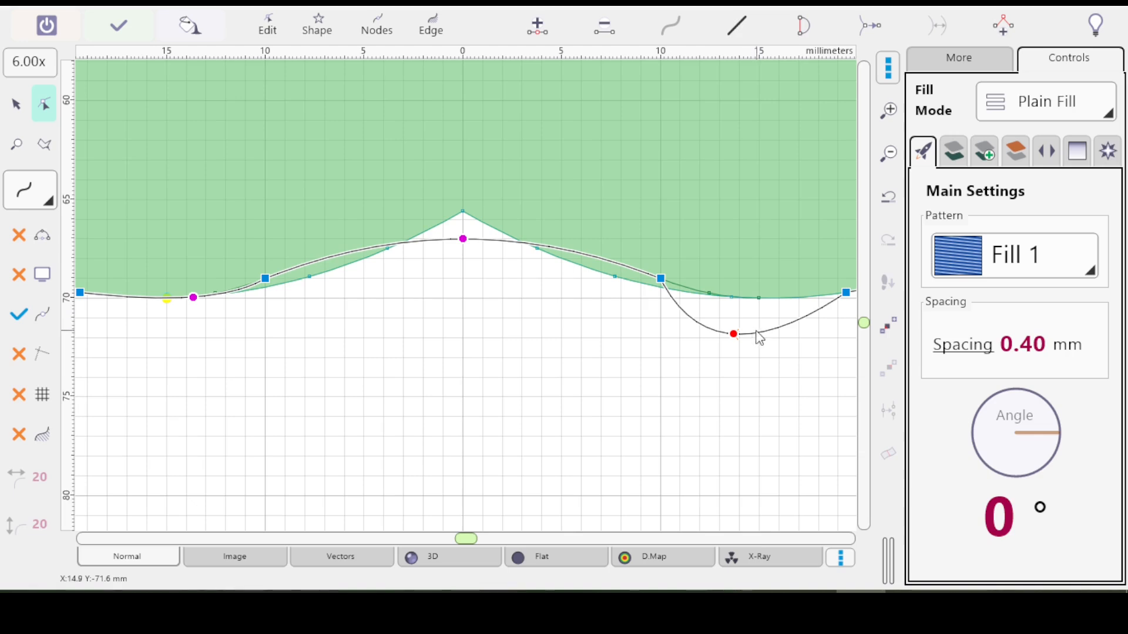
click(537, 25)
drag(732, 332, 732, 297)
drag(785, 325, 759, 298)
drag(691, 318, 709, 293)
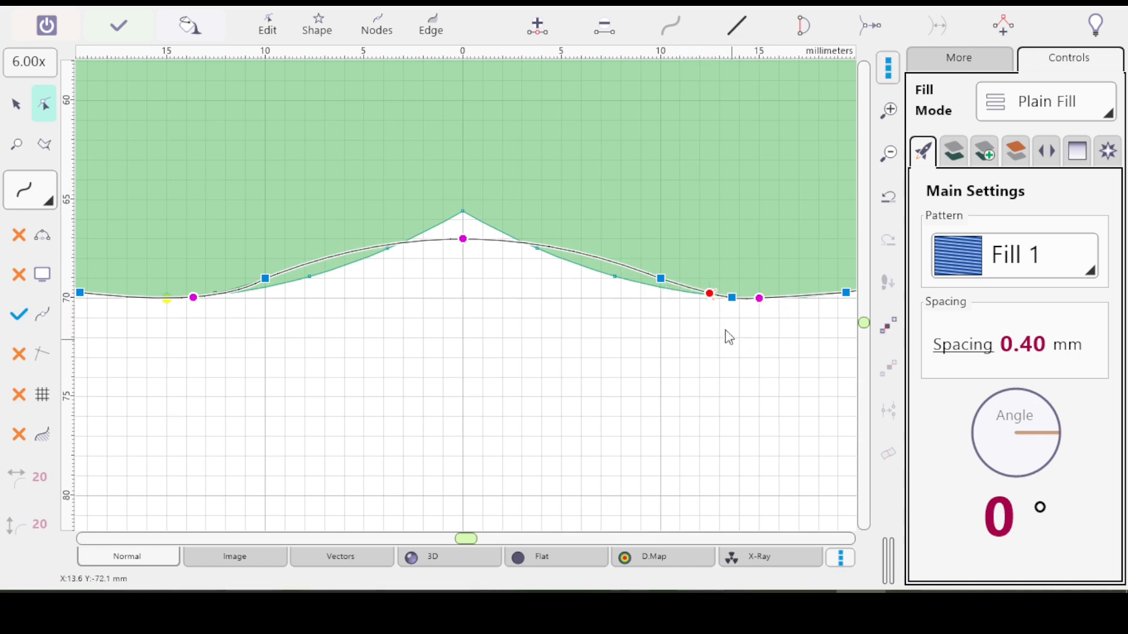
mouse_move(731, 297)
mouse_down()
mouse_move(735, 332)
mouse_move(733, 290)
mouse_up()
drag(733, 287, 732, 261)
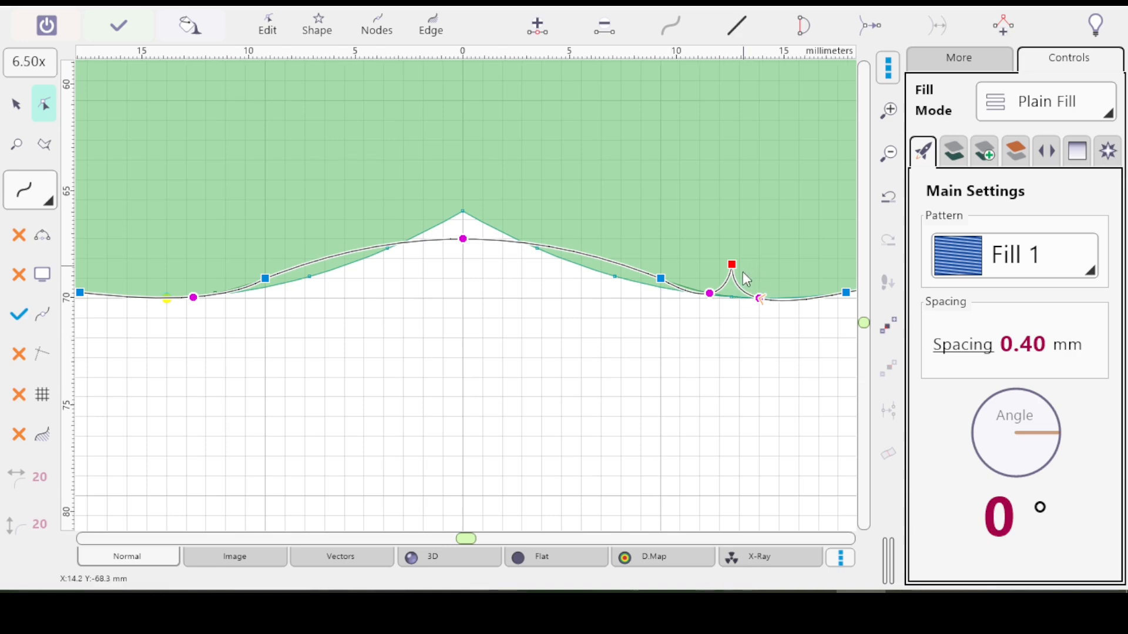
scroll(744, 275, up, 1)
drag(645, 372, 497, 374)
drag(650, 258, 651, 306)
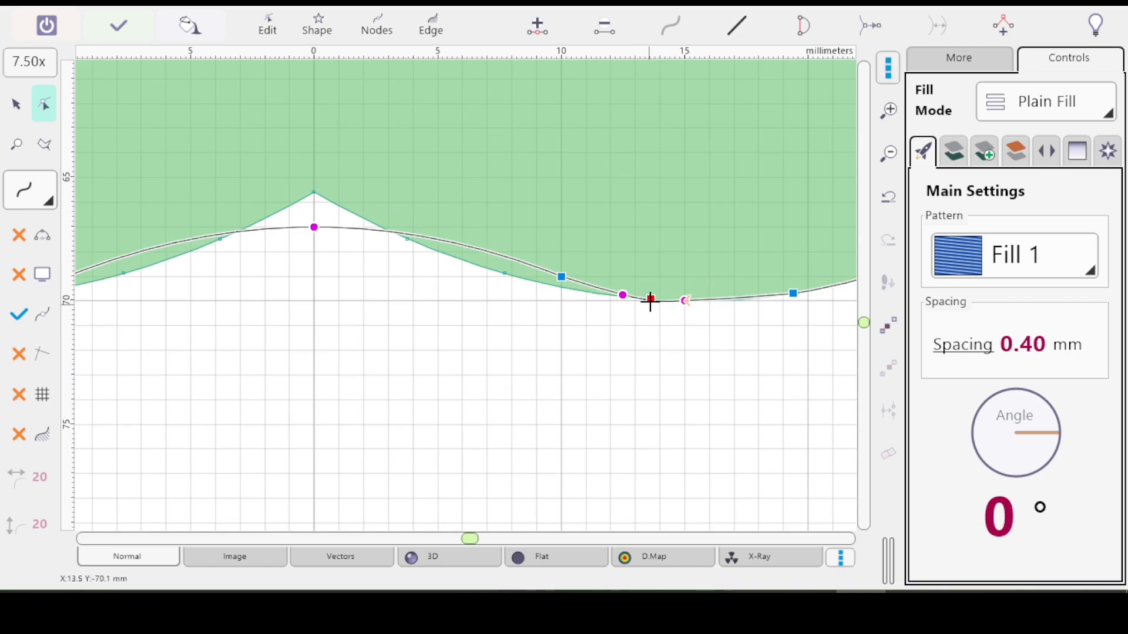
Move the right dip's inserted node to X 15, Y -70 mm and fit the inner segment's middle to the outline at about X 12.5 mm.
drag(685, 300, 721, 332)
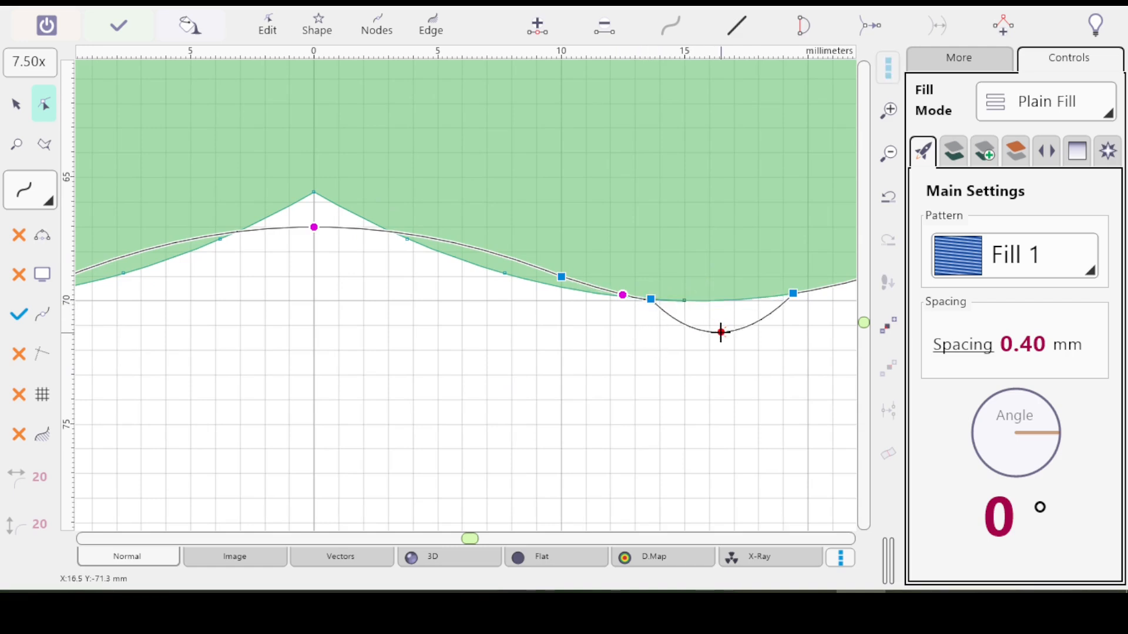
drag(651, 298, 613, 332)
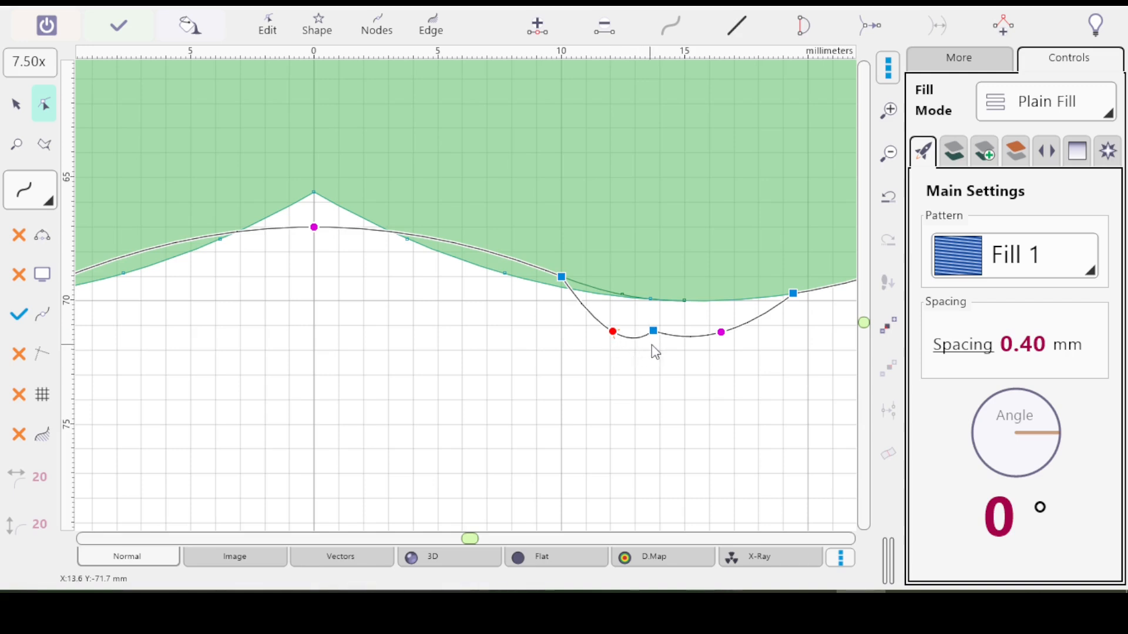
drag(652, 330, 685, 299)
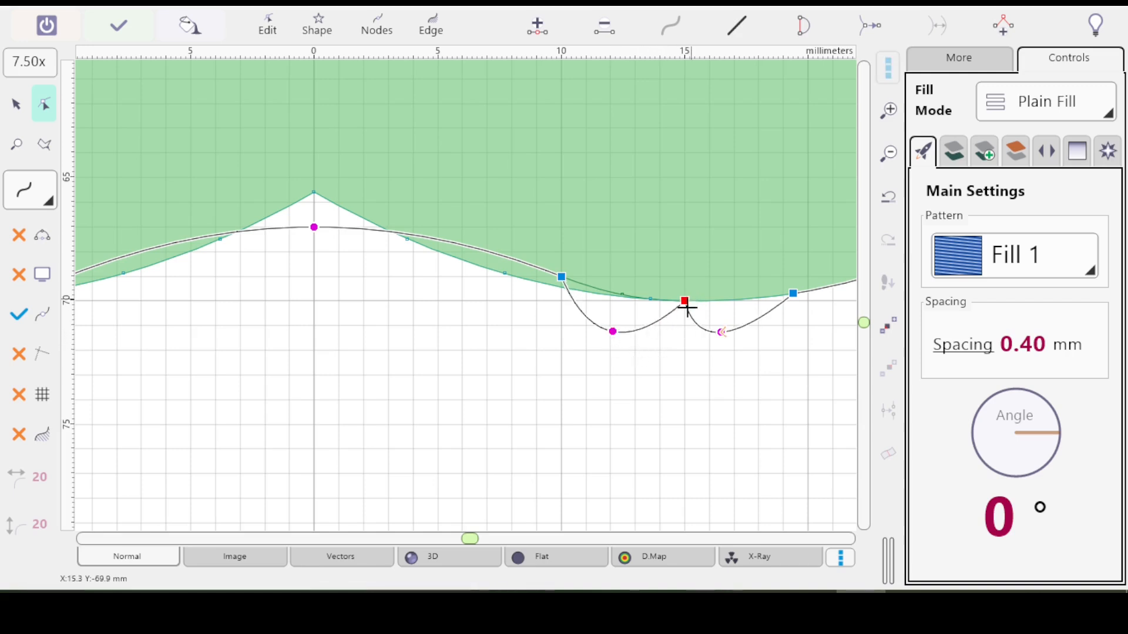
drag(611, 331, 622, 294)
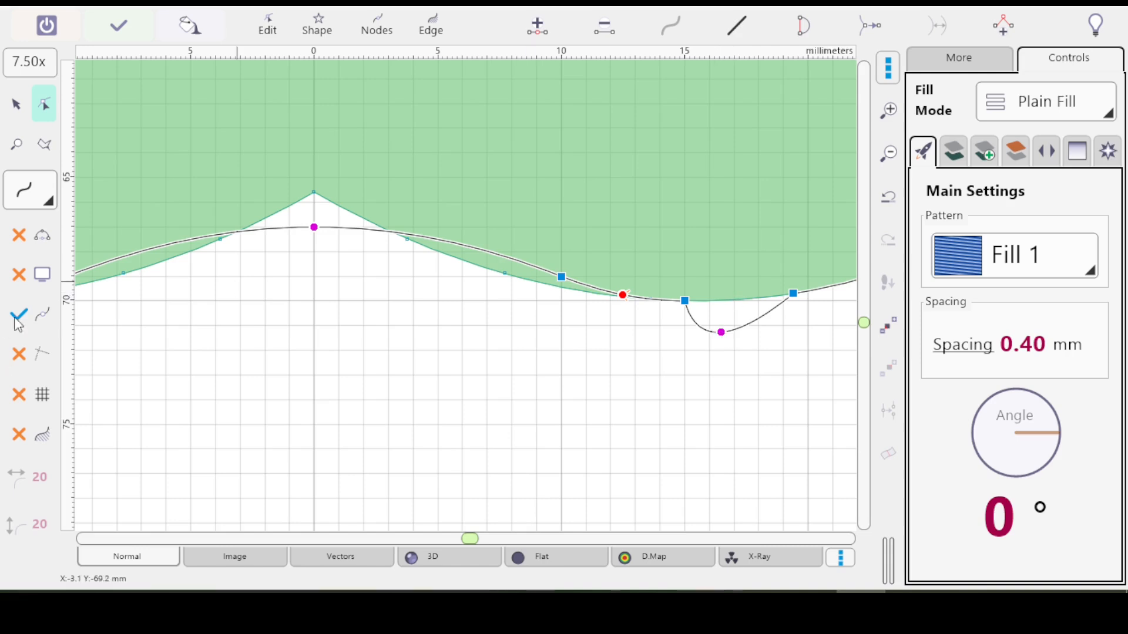
Insert a node in the petal's left dip at X -15, Y -70 mm and fit the inner segment's middle to the outline at about X -12.5 mm.
drag(262, 343, 315, 341)
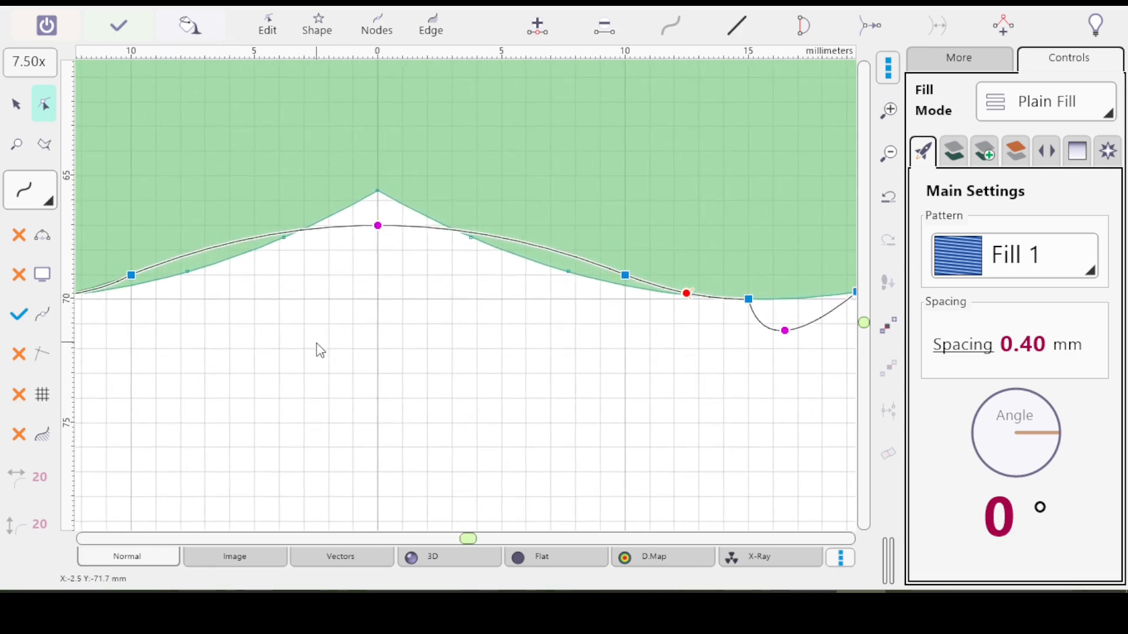
scroll(321, 350, down, 1)
drag(291, 368, 308, 363)
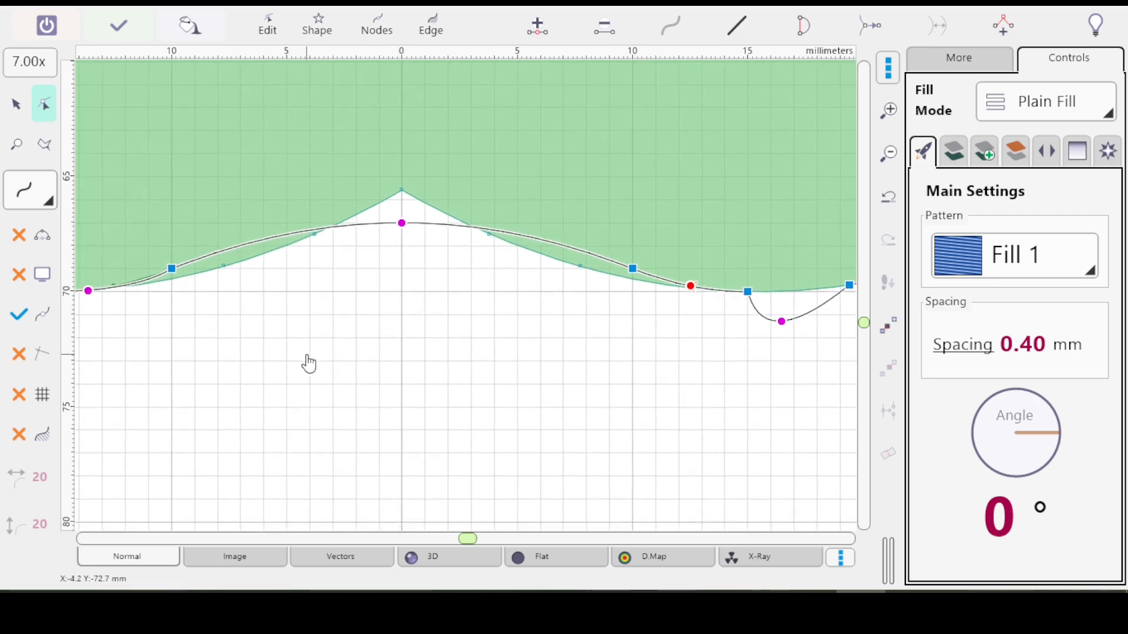
scroll(305, 355, down, 1)
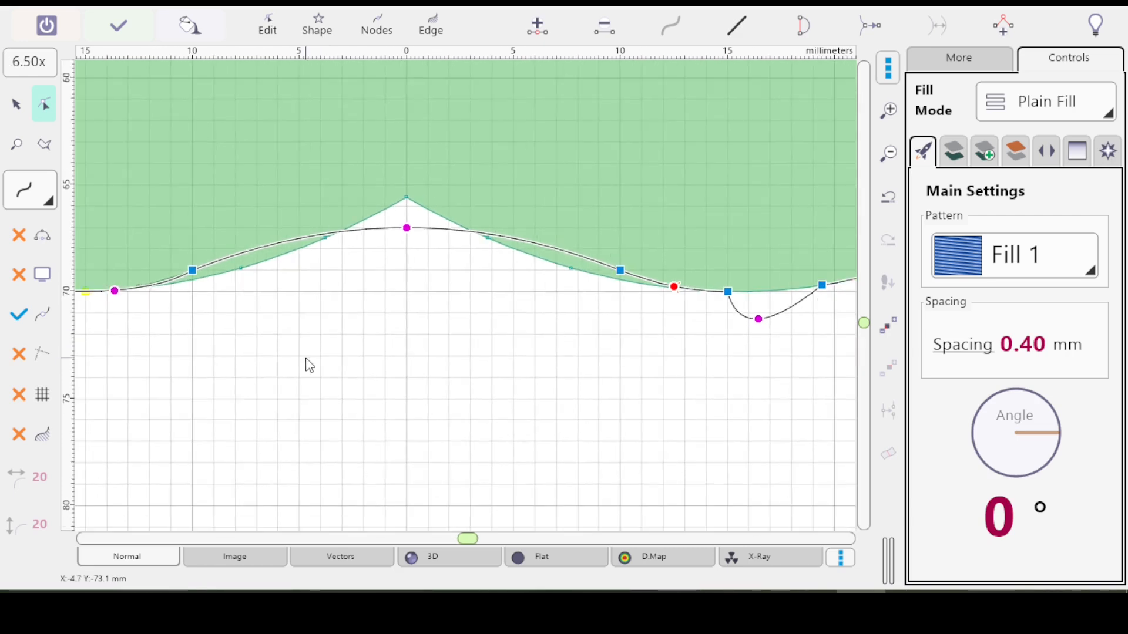
scroll(307, 358, down, 1)
drag(292, 368, 341, 379)
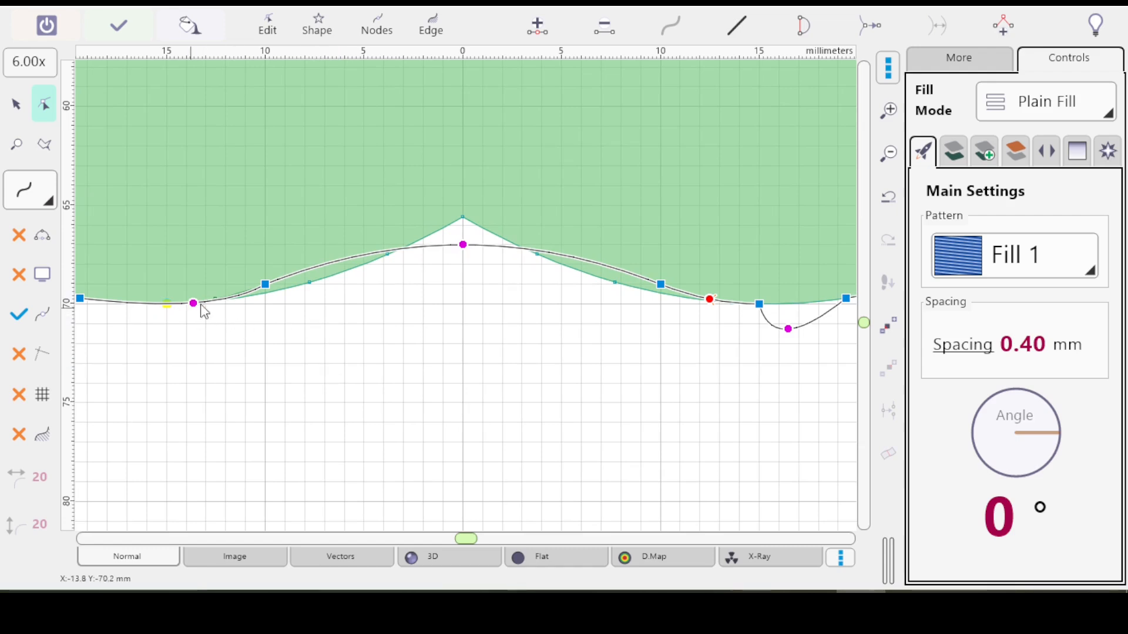
drag(193, 303, 192, 332)
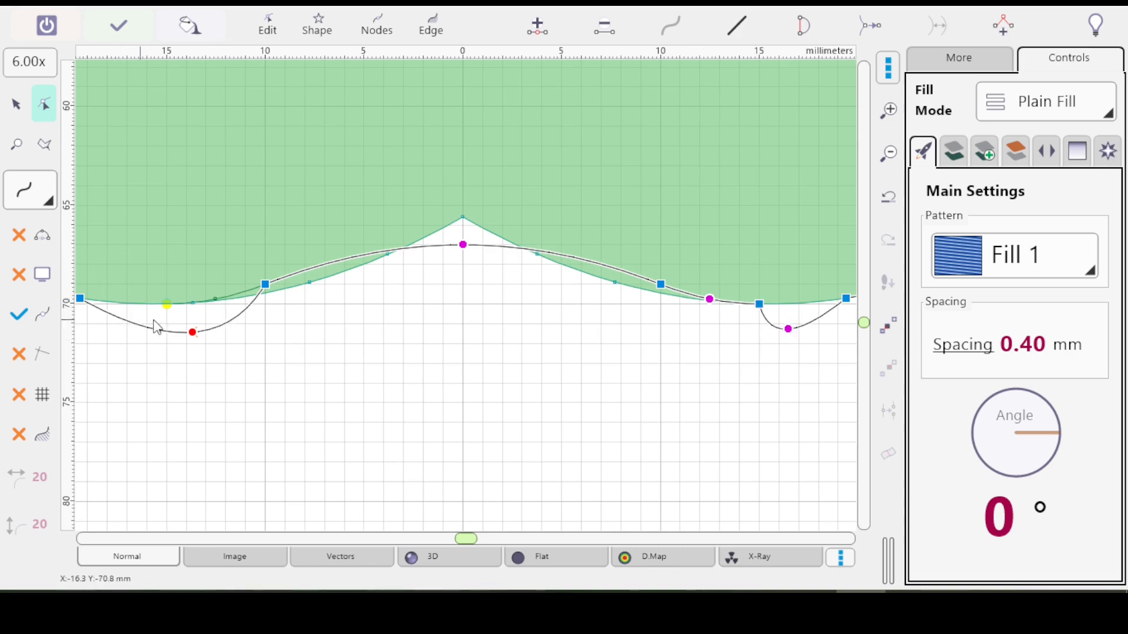
click(536, 25)
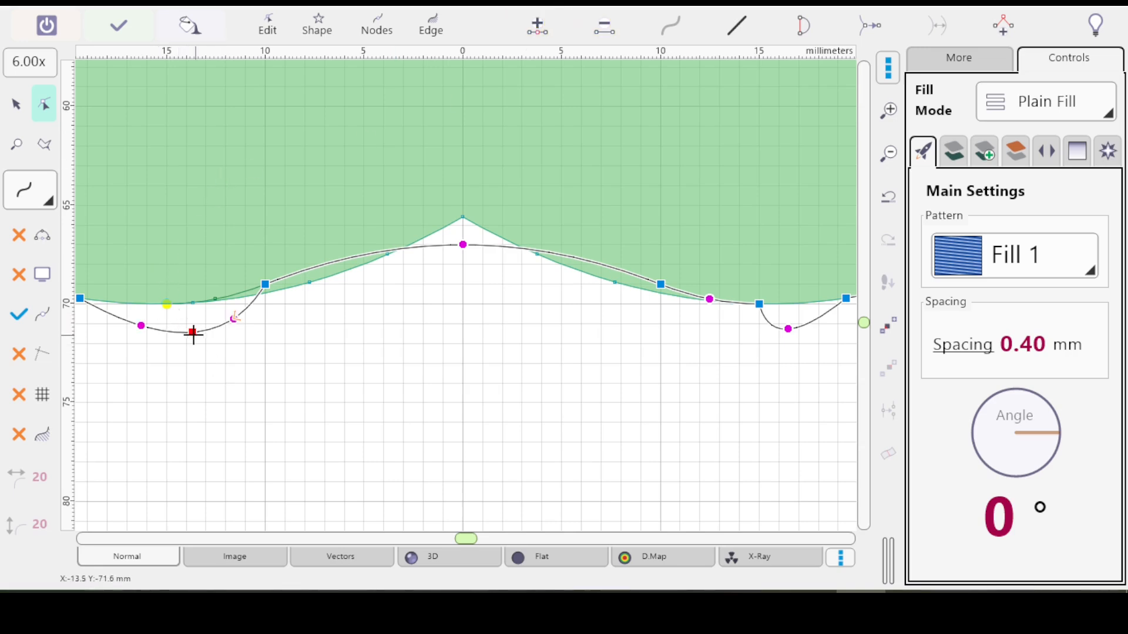
drag(192, 333, 162, 303)
drag(234, 319, 215, 299)
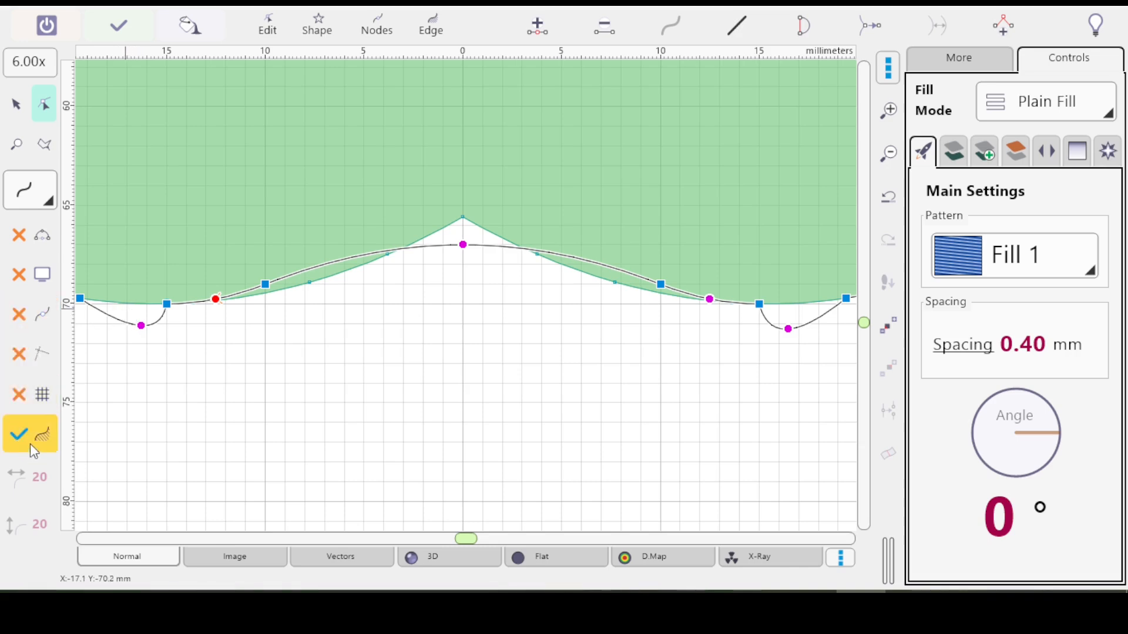
Fit both dips' outer segment middles to the outline at about X -17 and X 17 mm, Y -70 mm, and apply the node edits.
drag(141, 325, 121, 303)
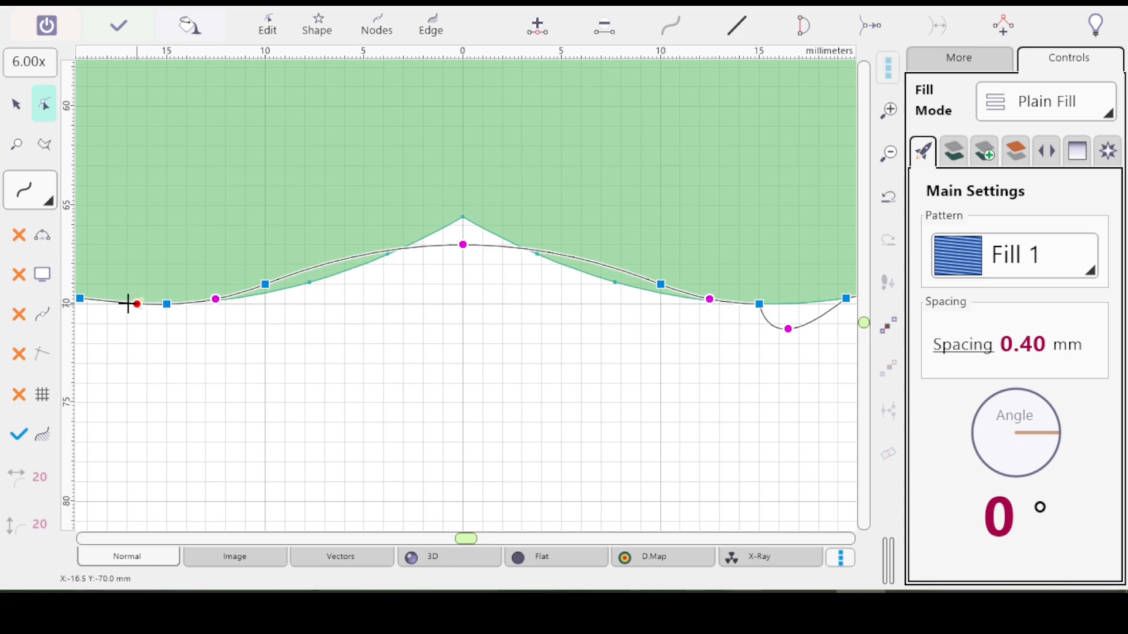
drag(120, 303, 124, 303)
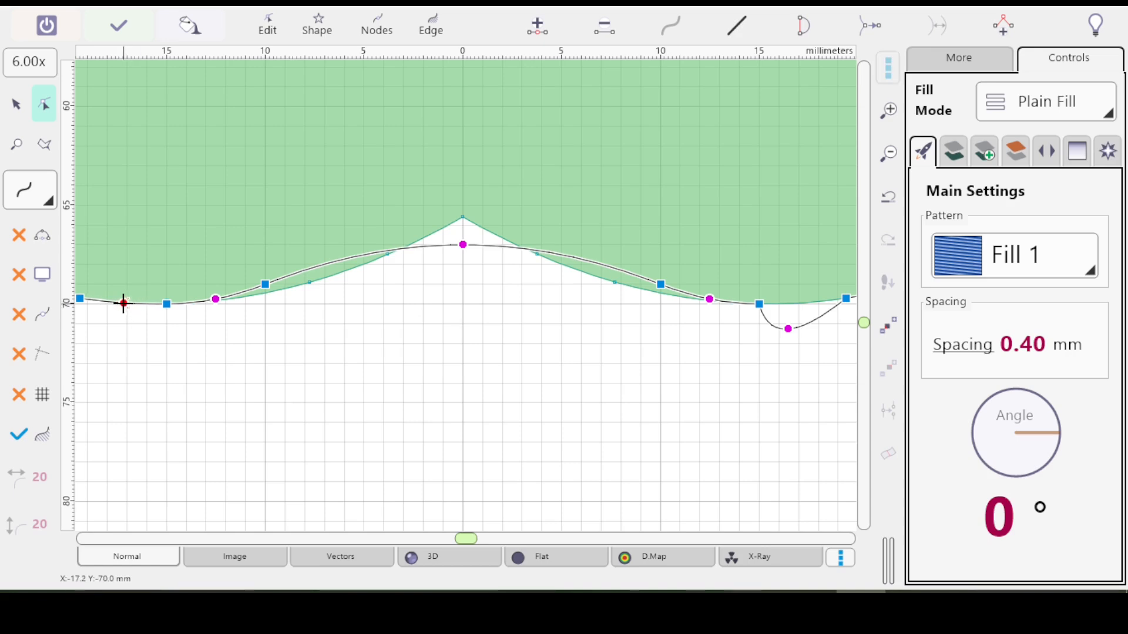
drag(787, 332, 805, 301)
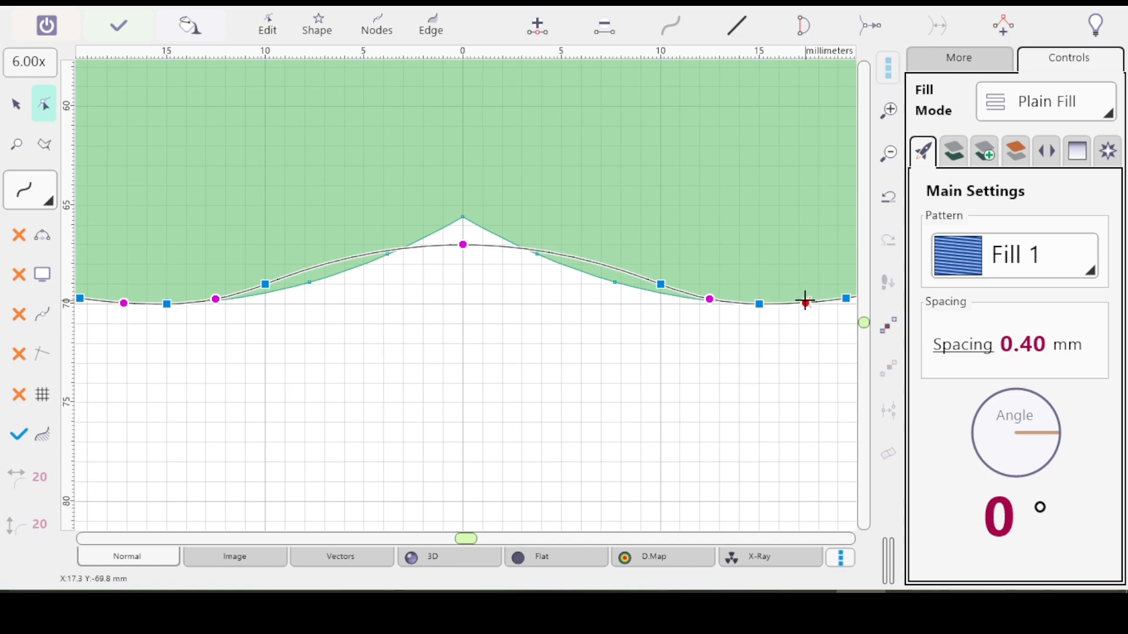
scroll(828, 351, down, 1)
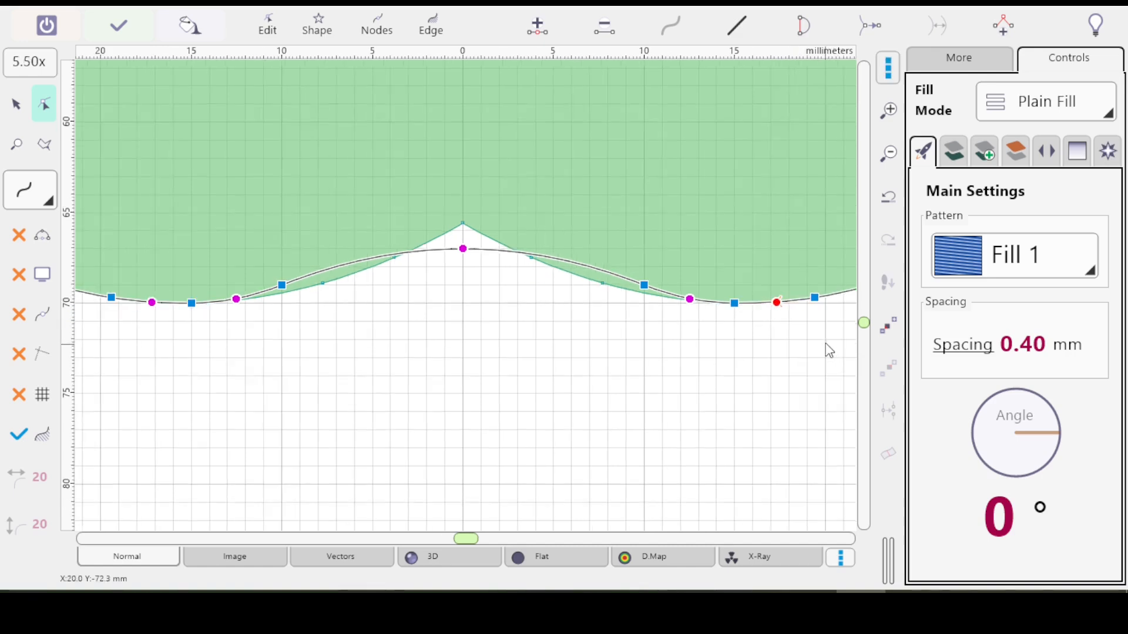
scroll(828, 351, down, 4)
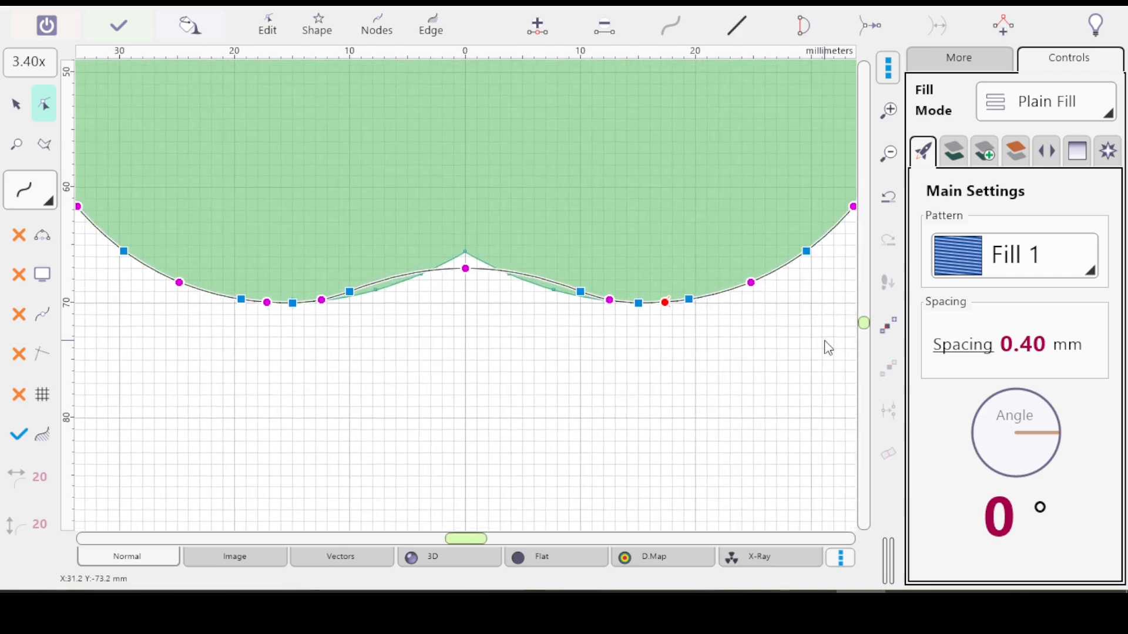
scroll(828, 348, down, 3)
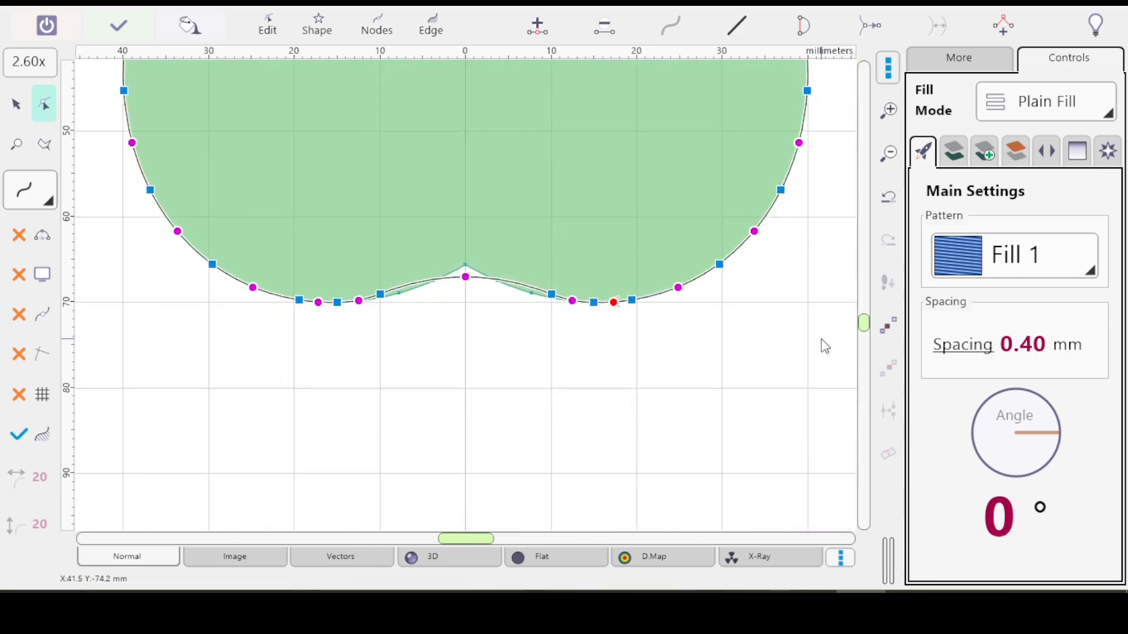
key(Return)
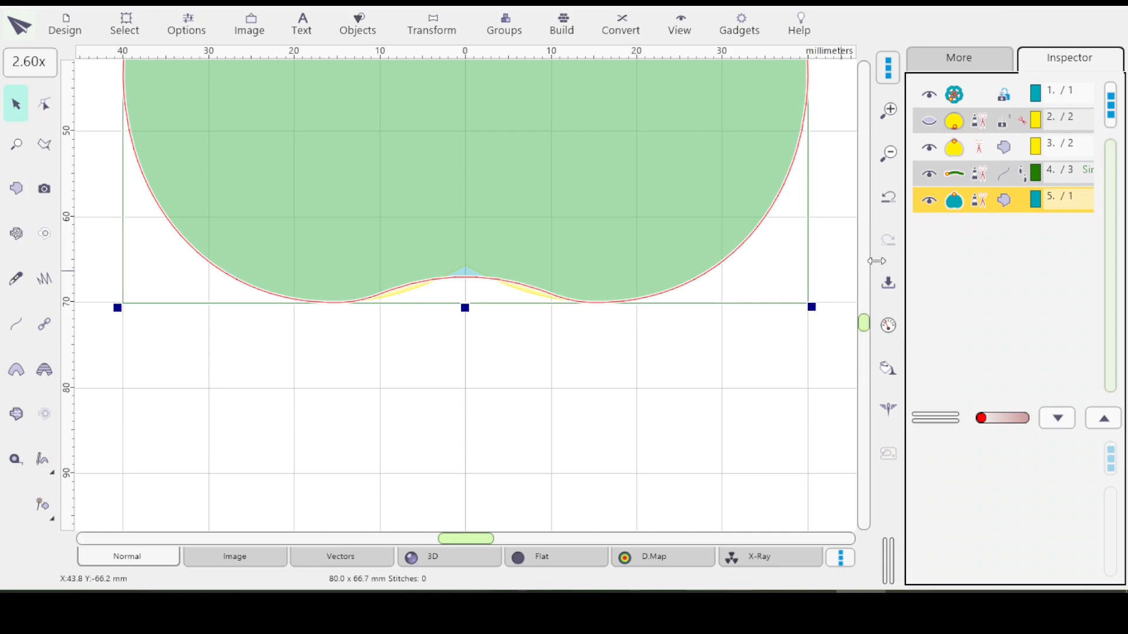
Delete the original yellow petal with the pointed lower notch, keeping the reshaped duplicate.
click(986, 154)
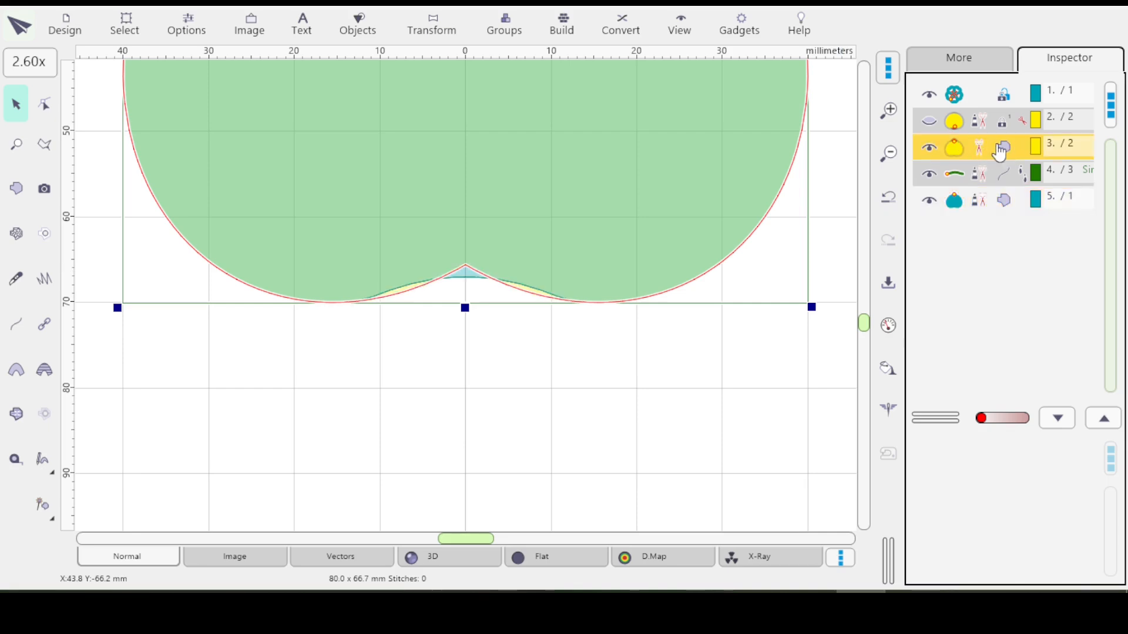
key(Delete)
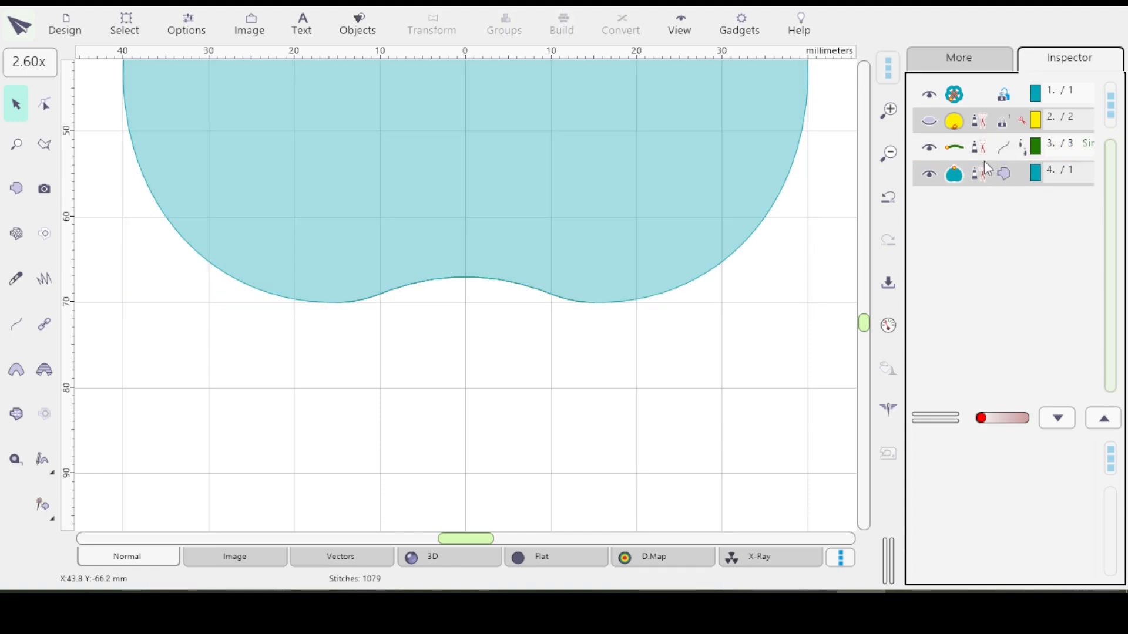
Recolour the green notch guide curve yellow and hide it.
click(986, 154)
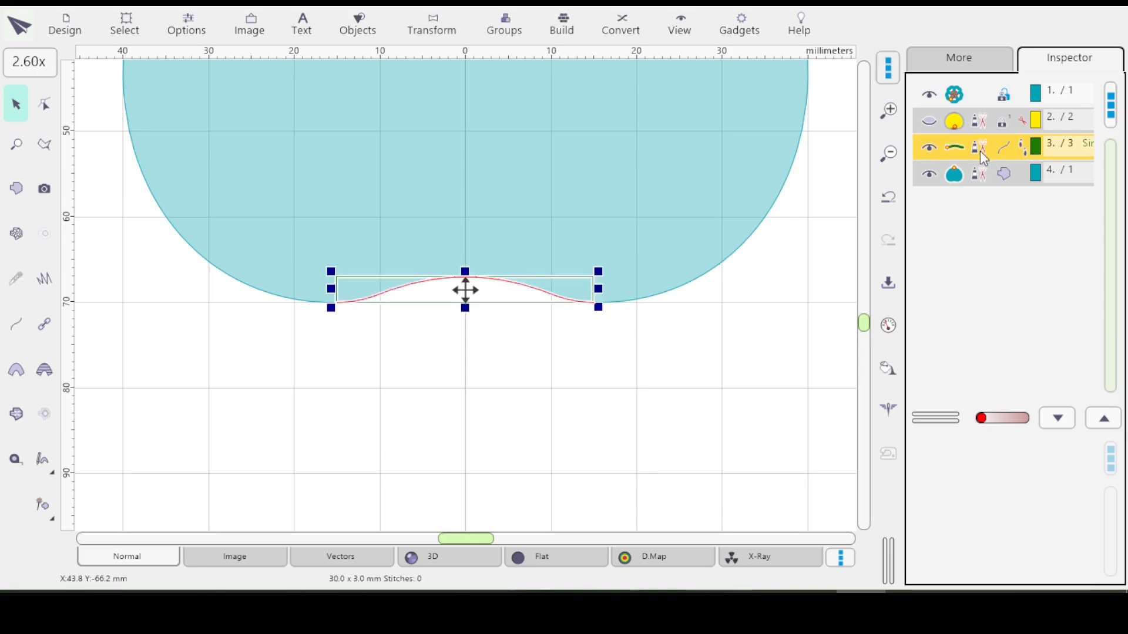
click(959, 66)
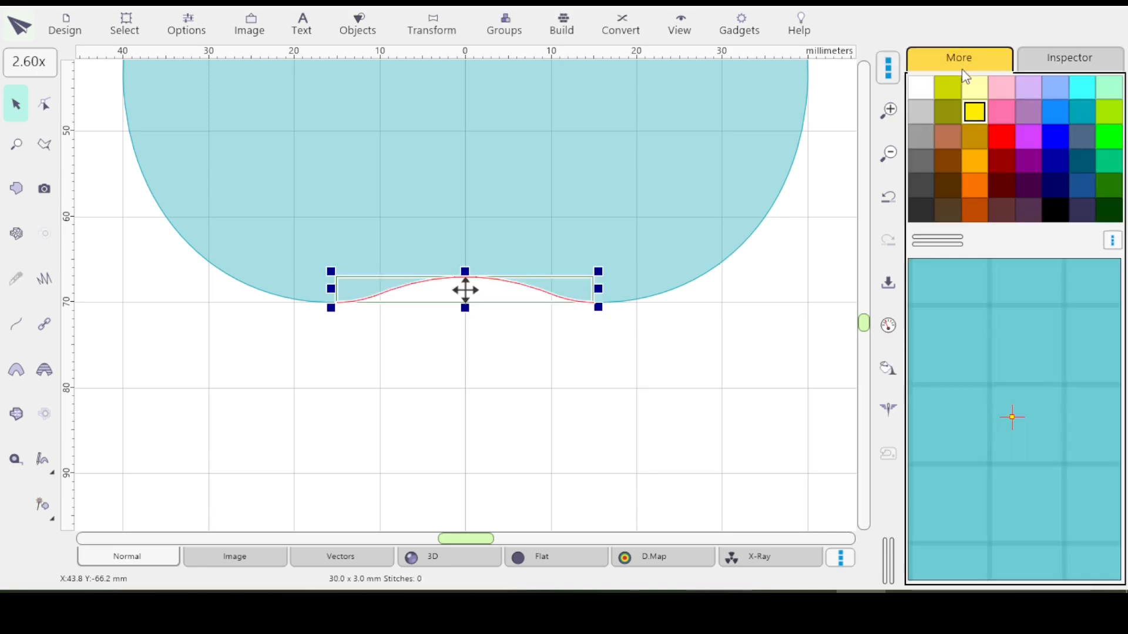
click(1063, 59)
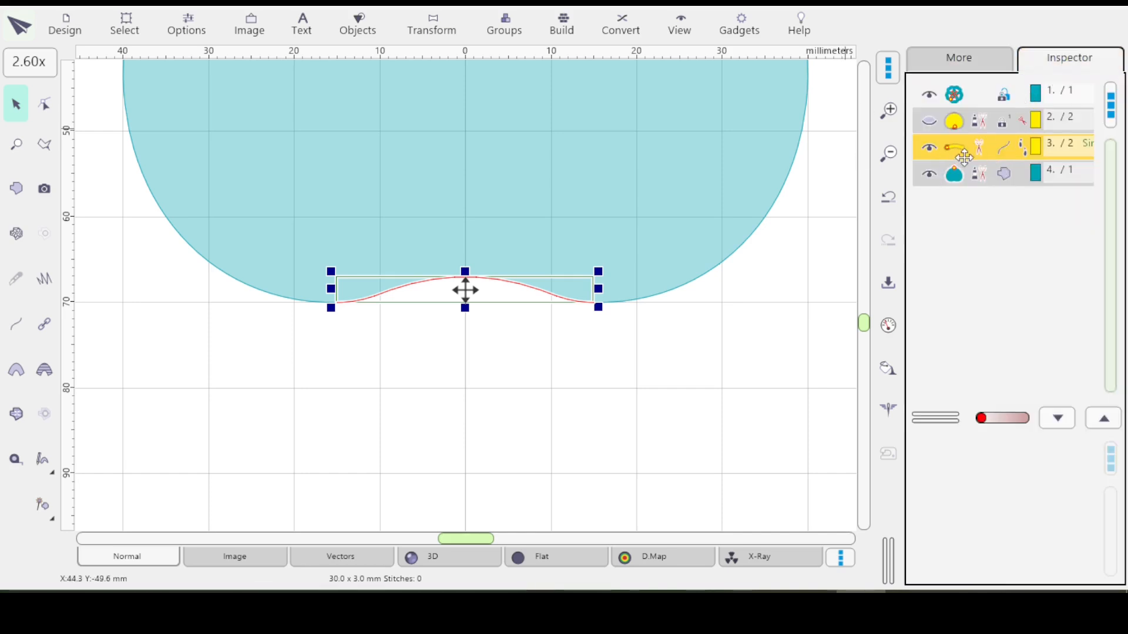
click(929, 150)
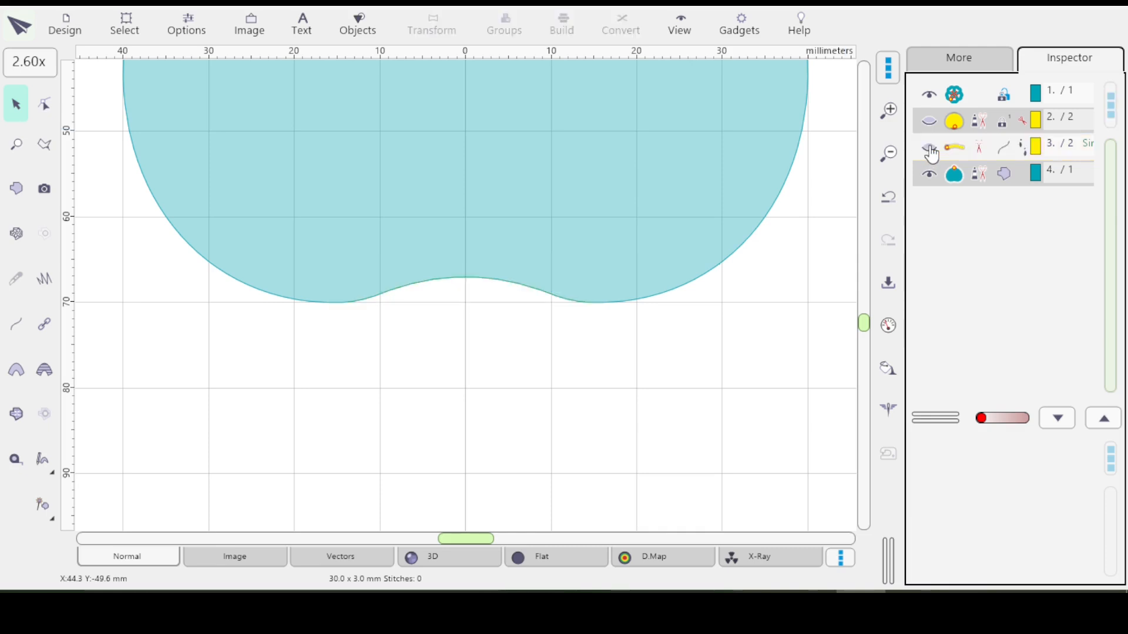
Convert the reshaped filled petal into a separate outline object.
click(977, 175)
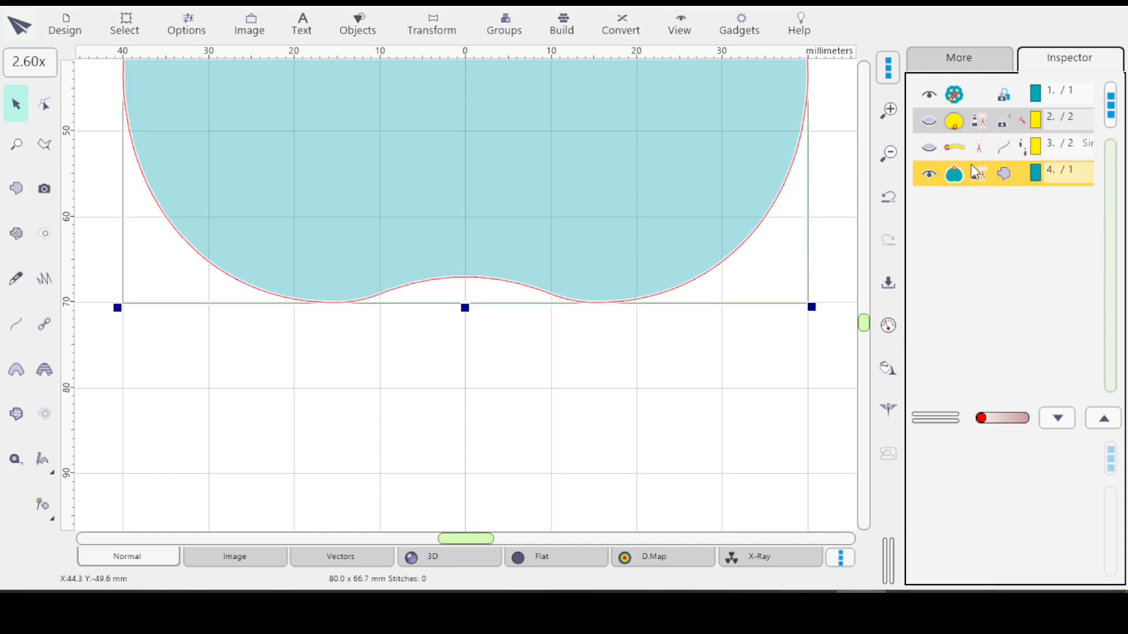
key(0)
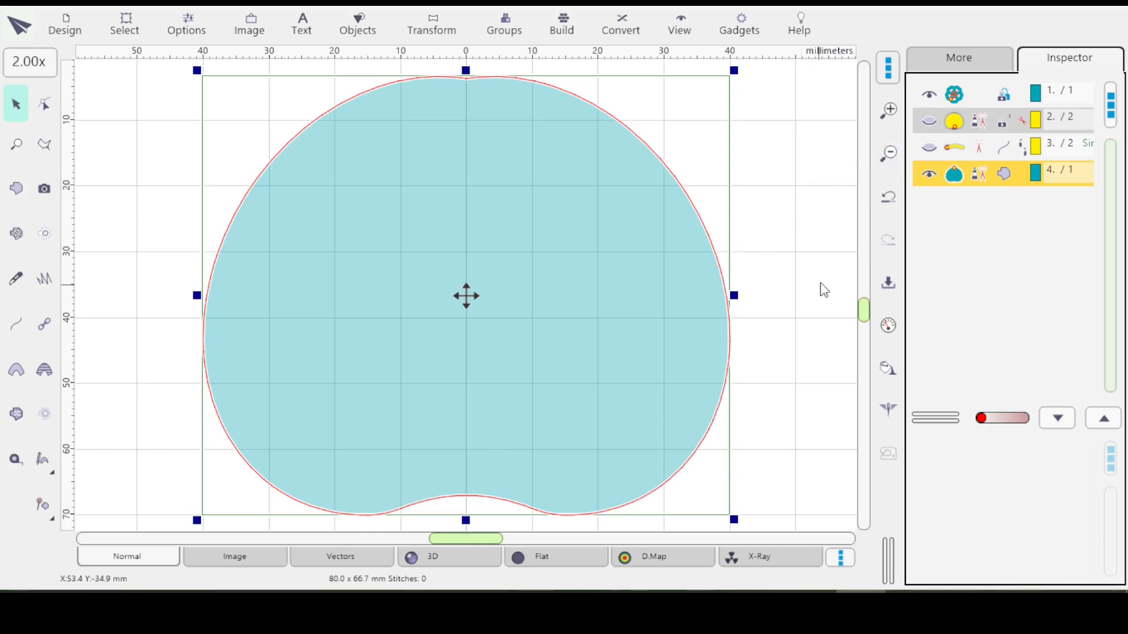
scroll(831, 278, down, 11)
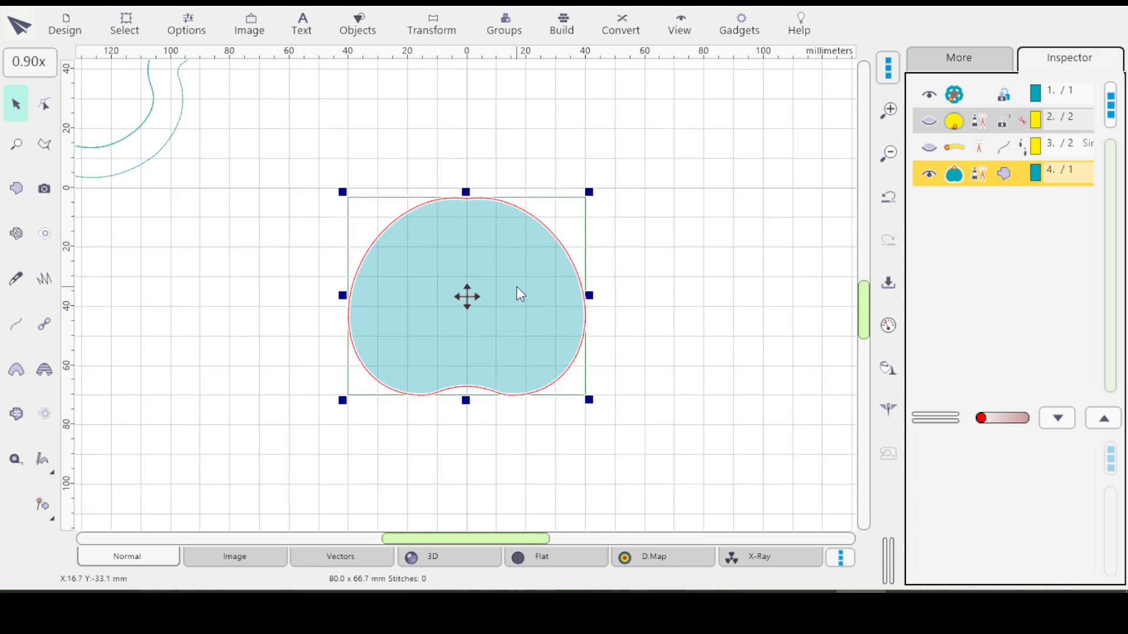
drag(483, 538, 441, 538)
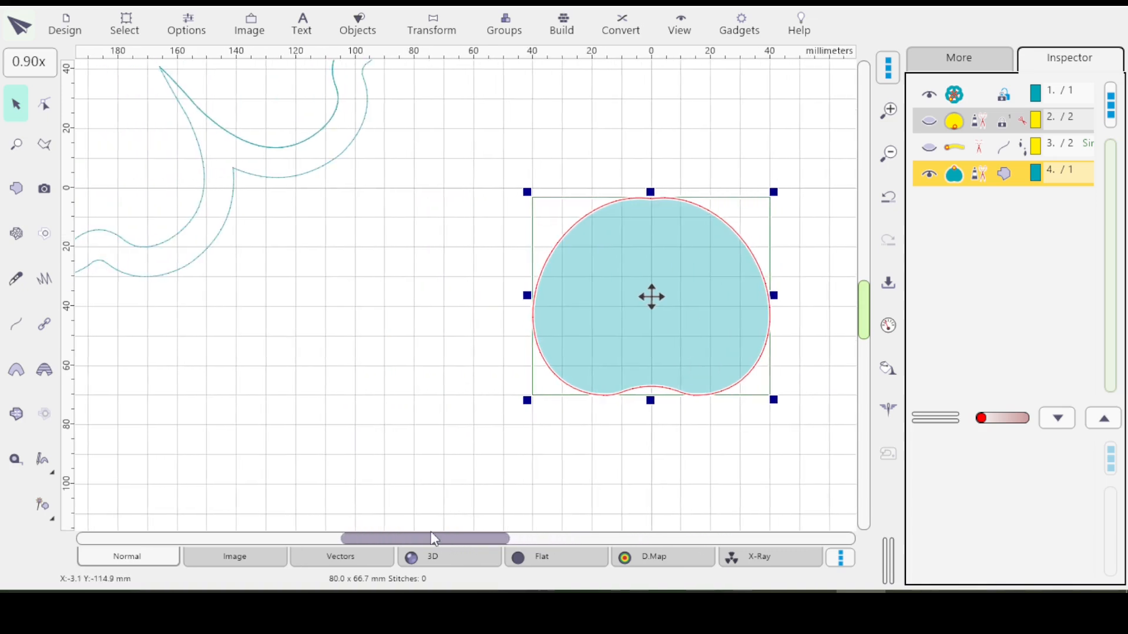
scroll(469, 406, down, 3)
scroll(637, 201, down, 1)
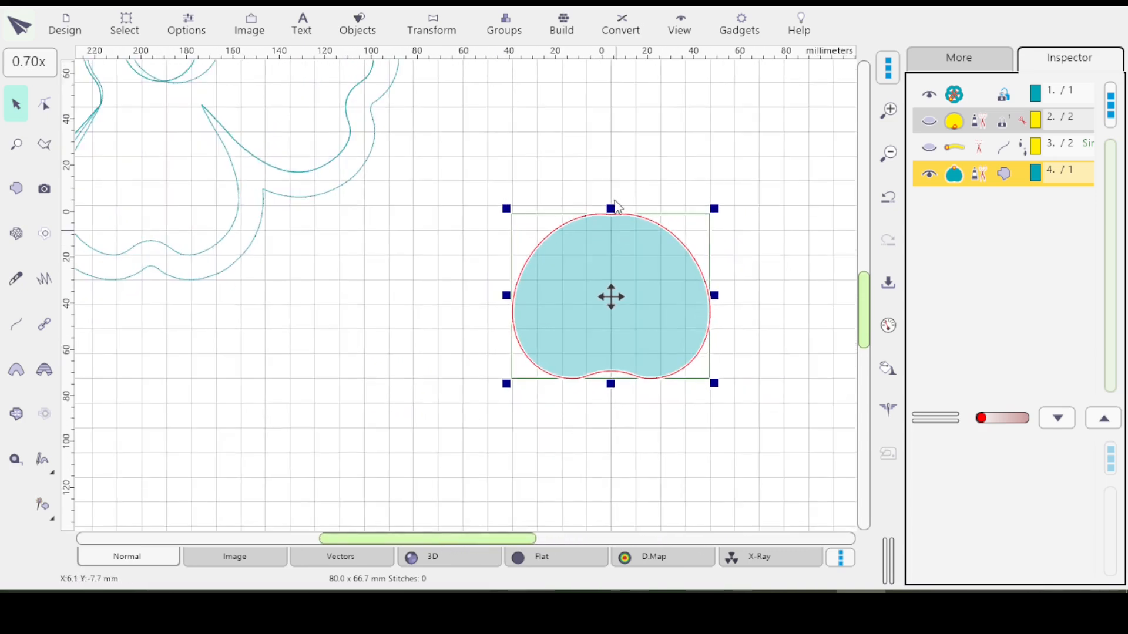
scroll(614, 212, down, 1)
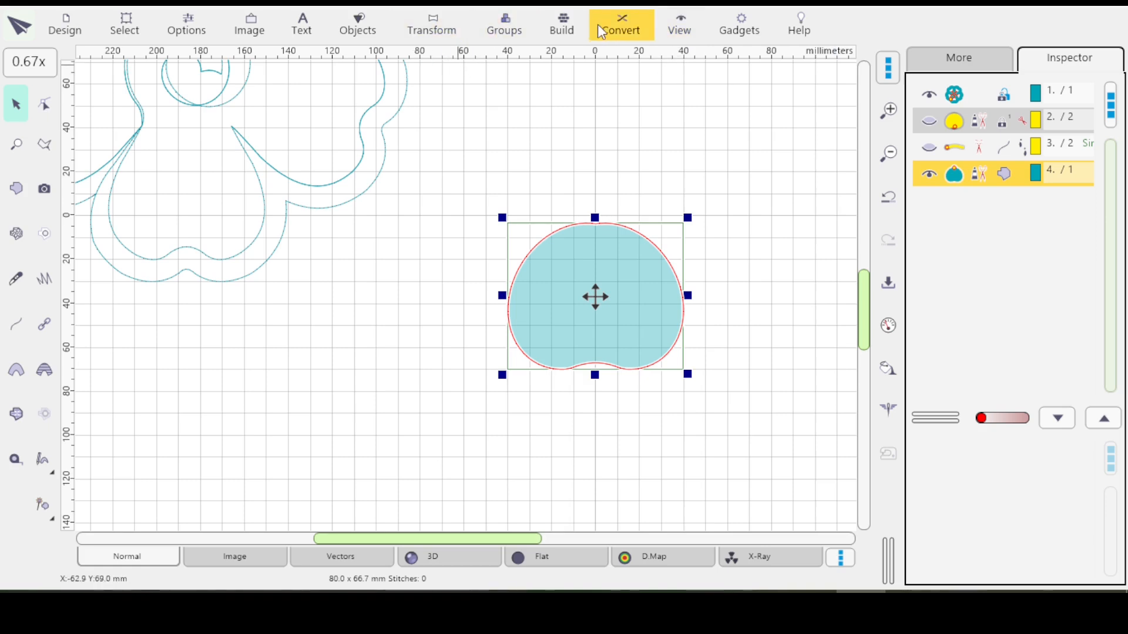
click(624, 35)
mouse_move(673, 69)
click(846, 75)
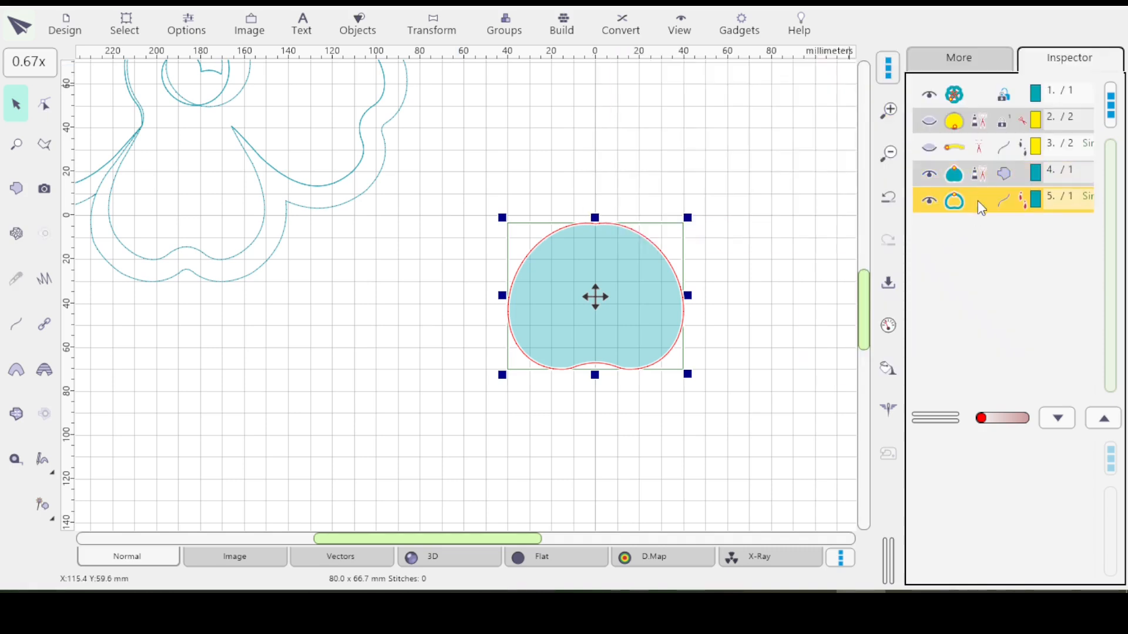
click(992, 174)
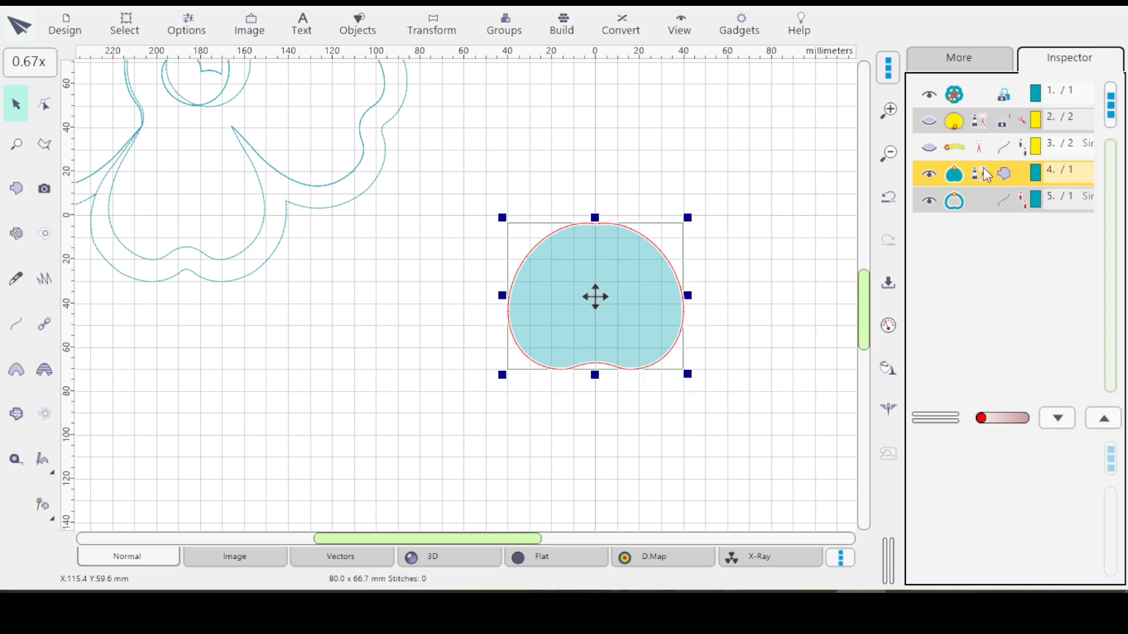
key(Delete)
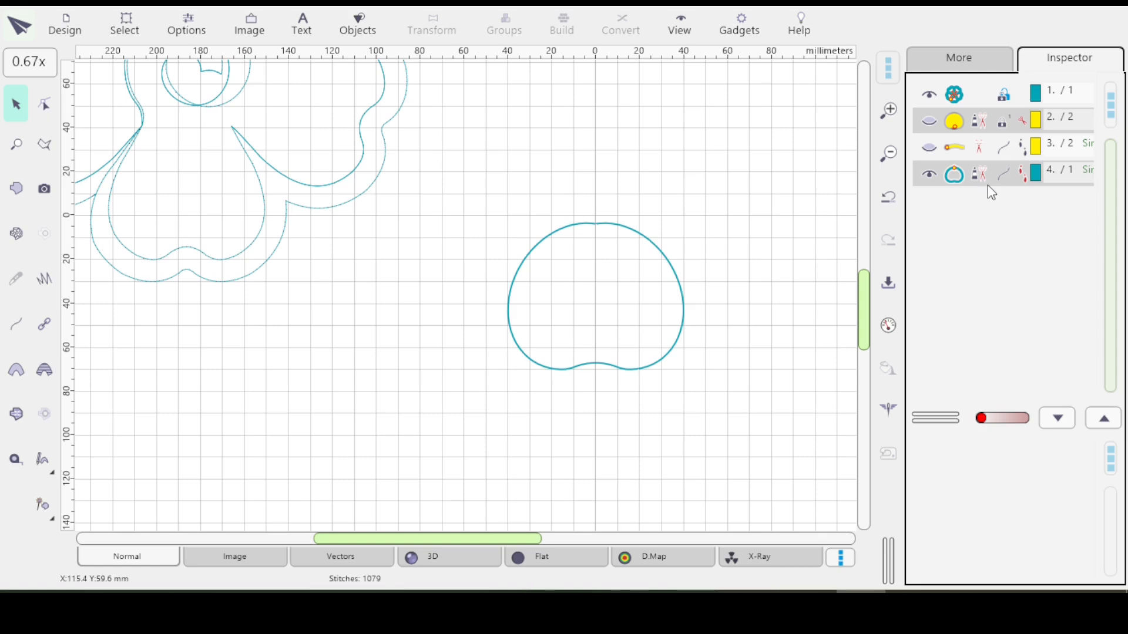
click(982, 178)
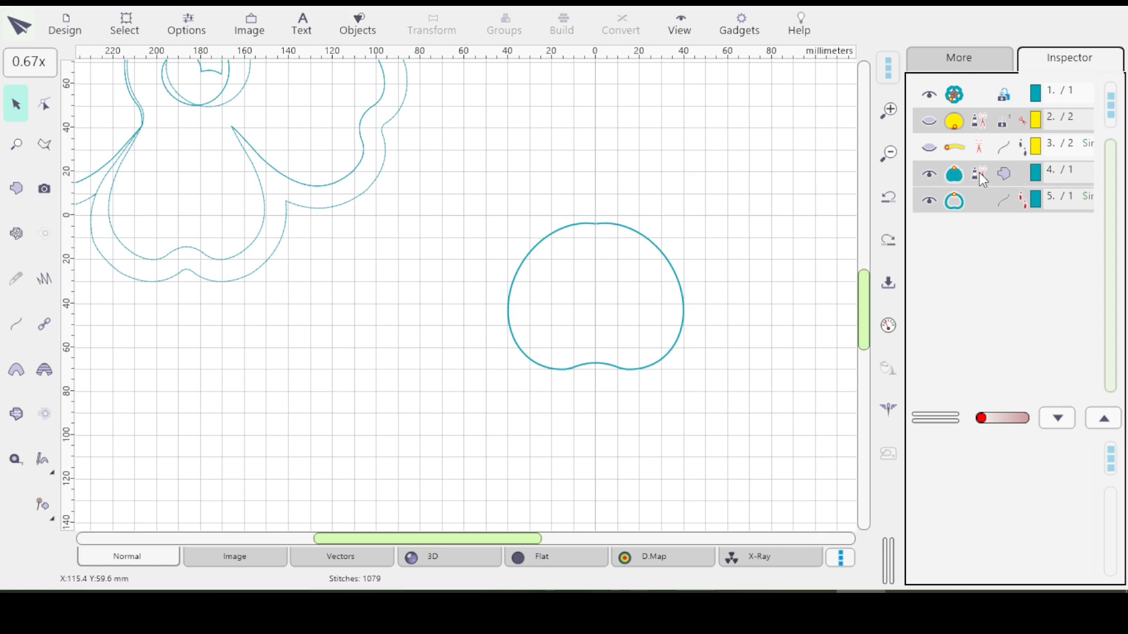
Recolour the filled petal yellow and hide it, leaving its outline copy visible.
click(1006, 180)
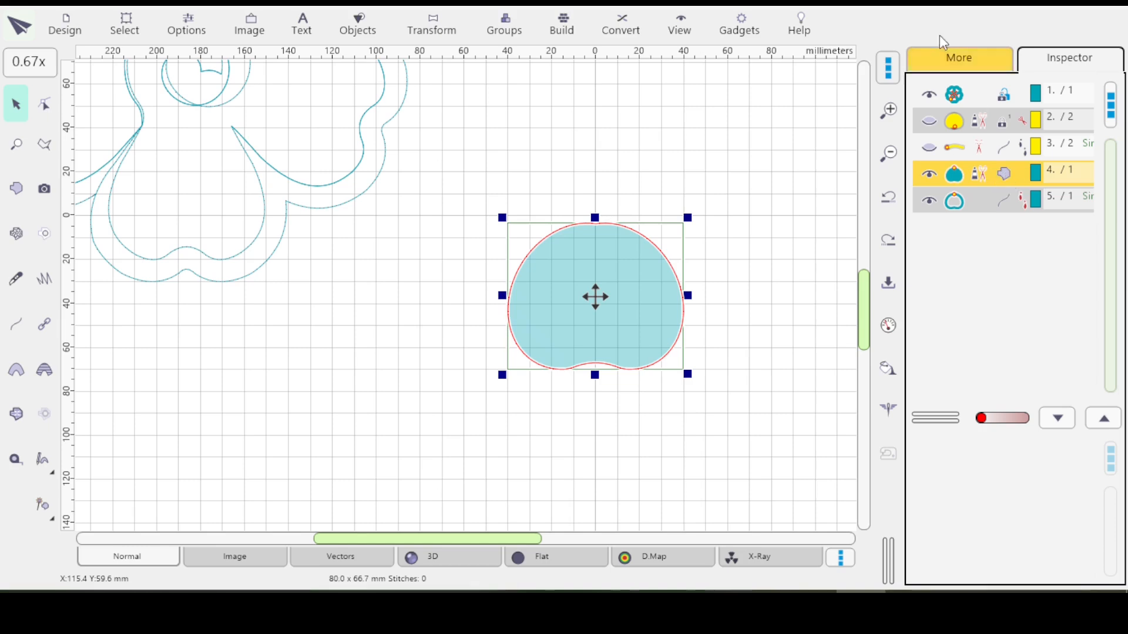
click(978, 62)
click(975, 113)
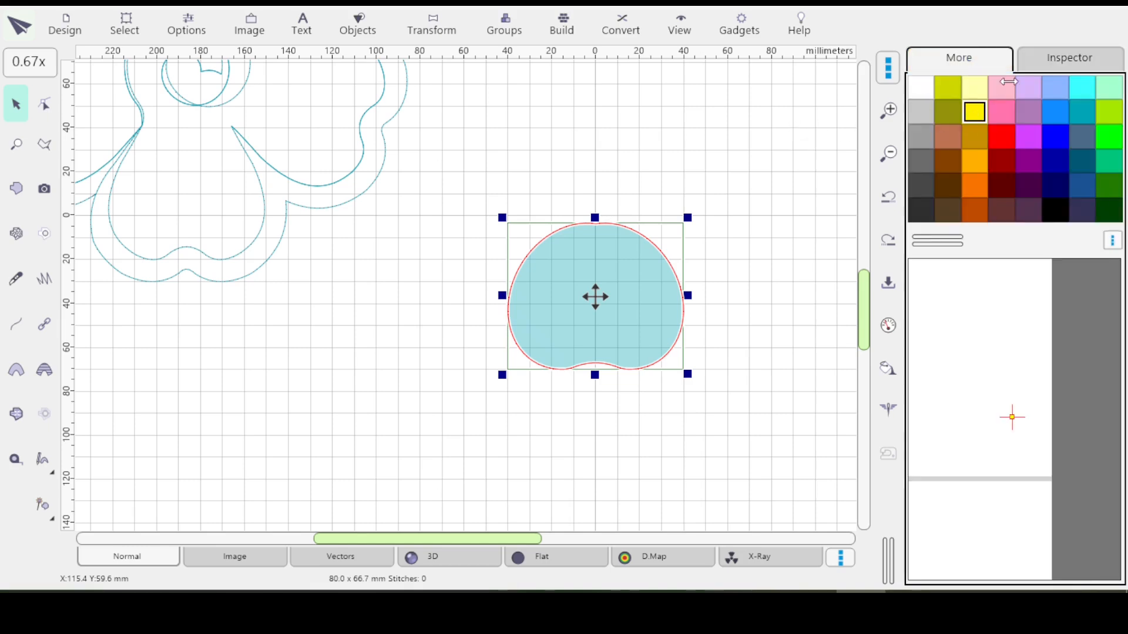
click(1064, 58)
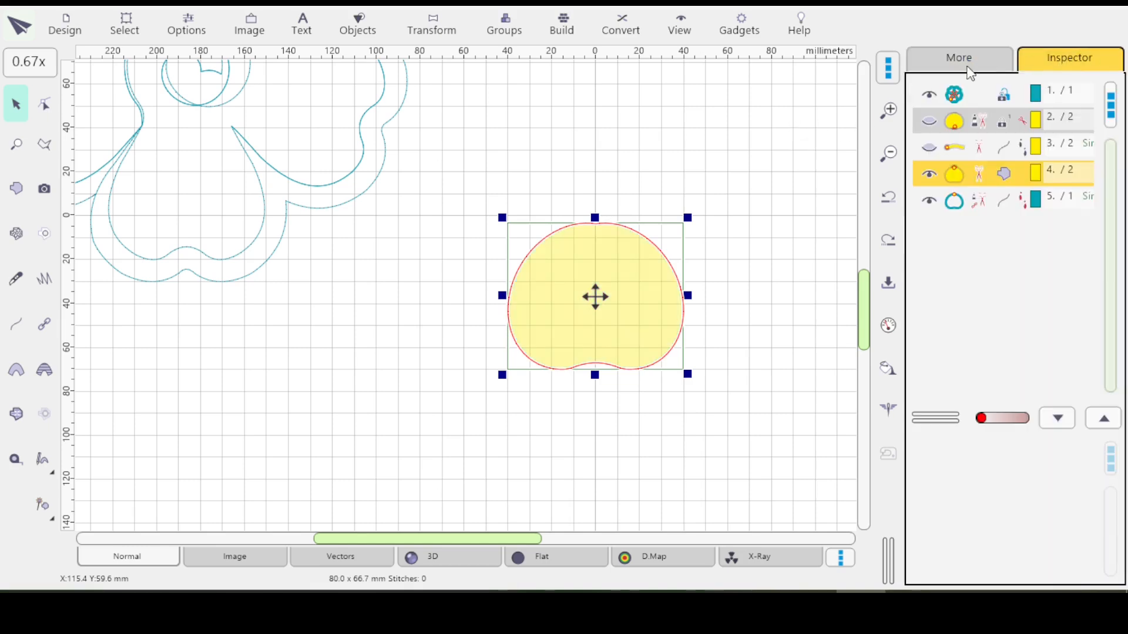
click(929, 175)
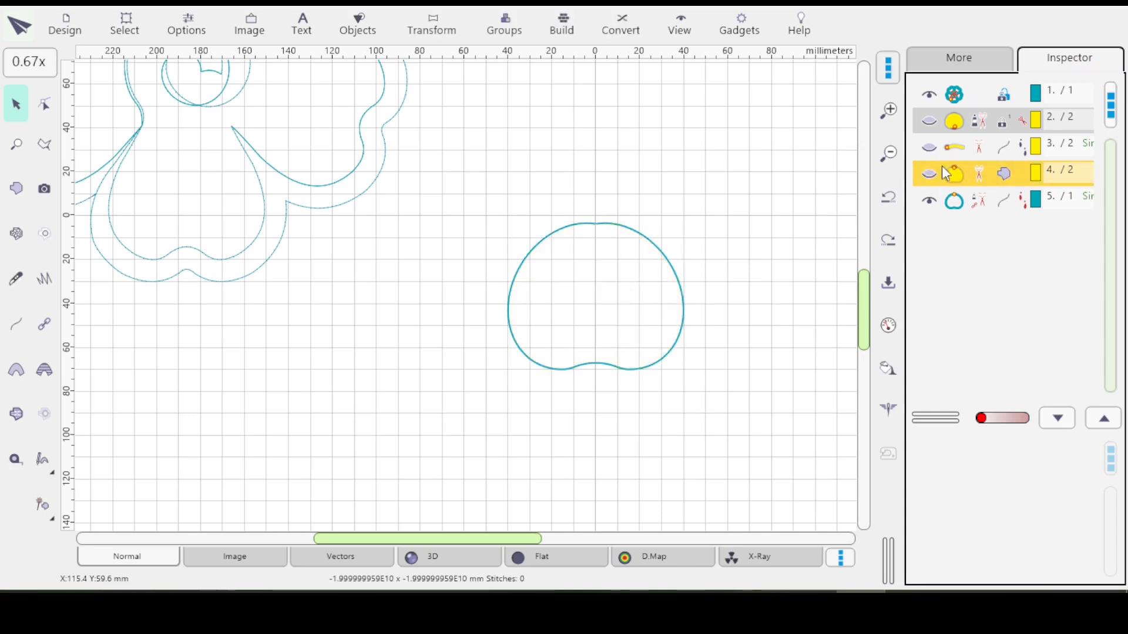
Move the petal outline straight down by about 17 mm so its upper edge sits near Y -20 mm.
click(988, 203)
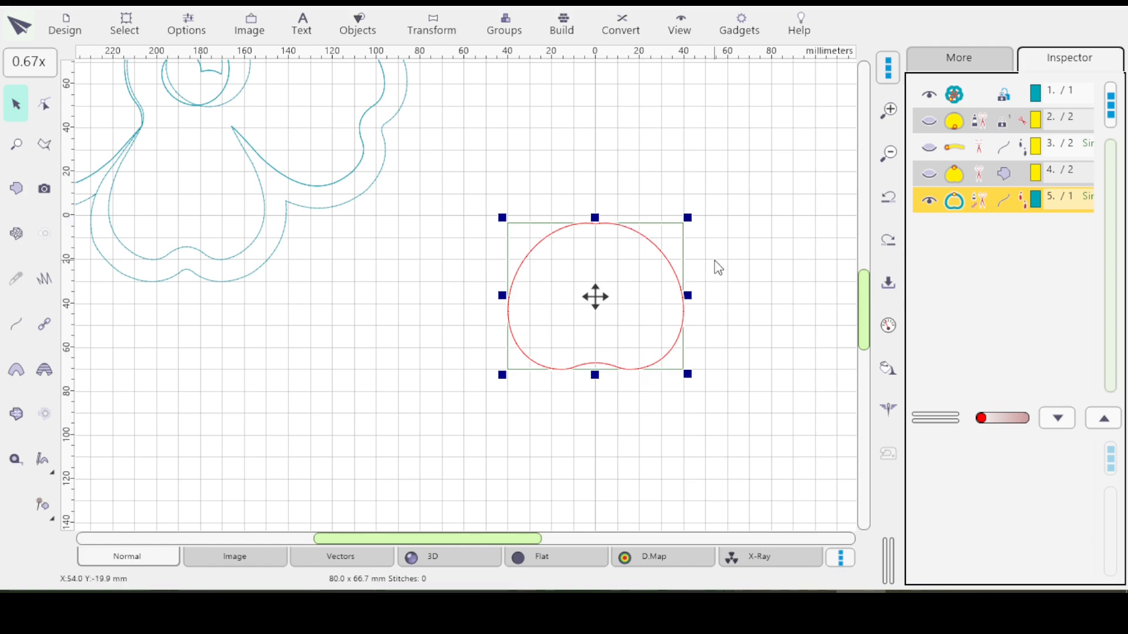
drag(862, 293, 862, 272)
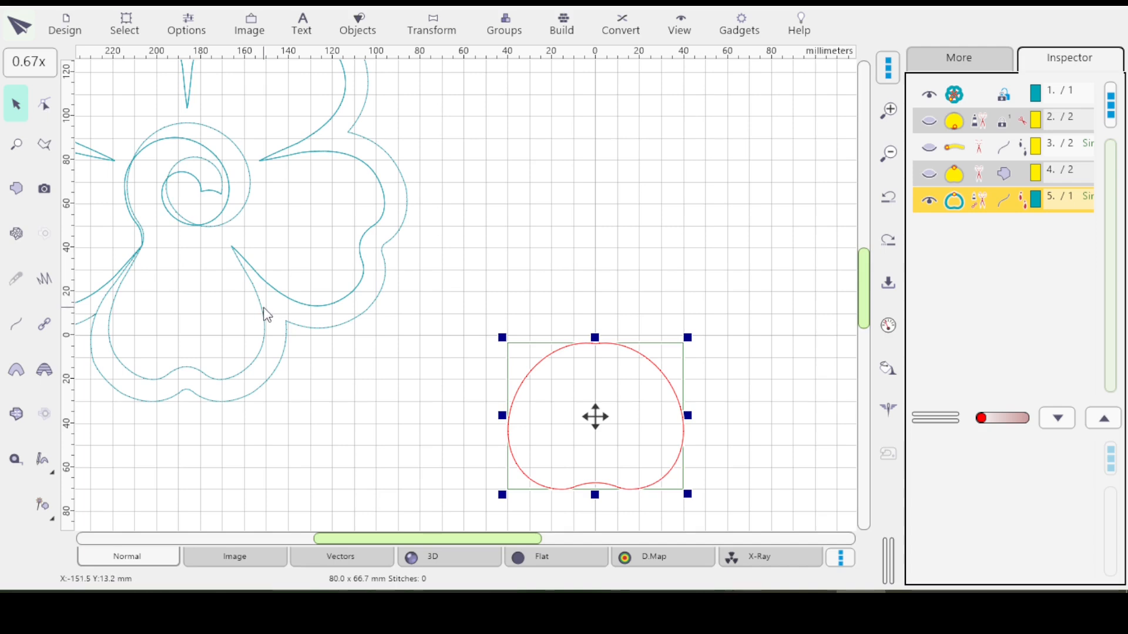
scroll(263, 314, down, 1)
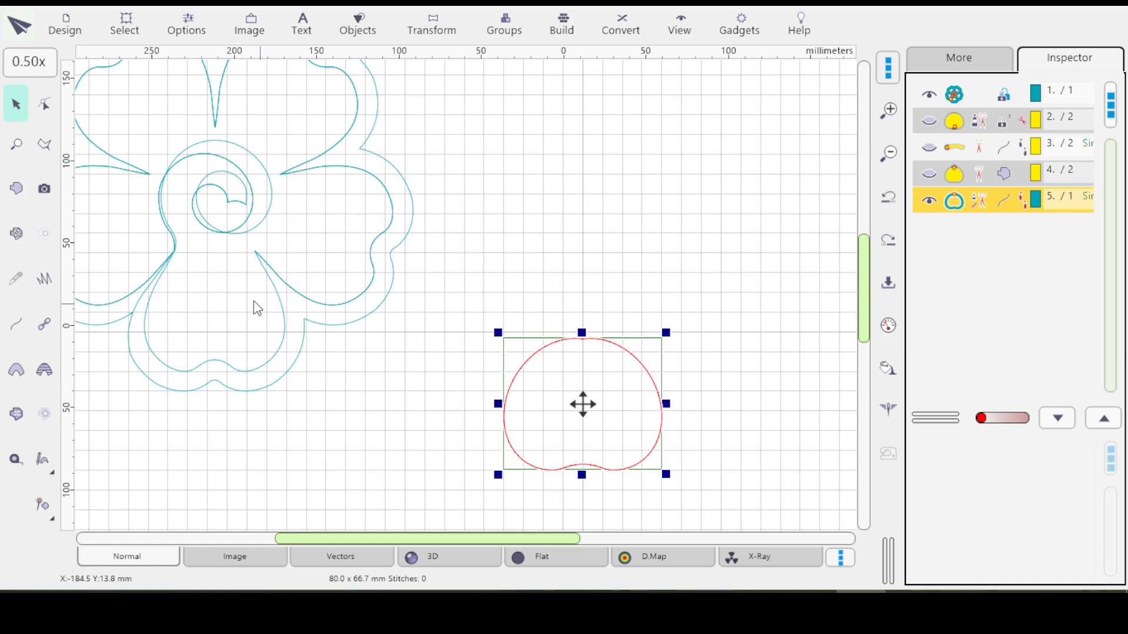
scroll(256, 307, down, 2)
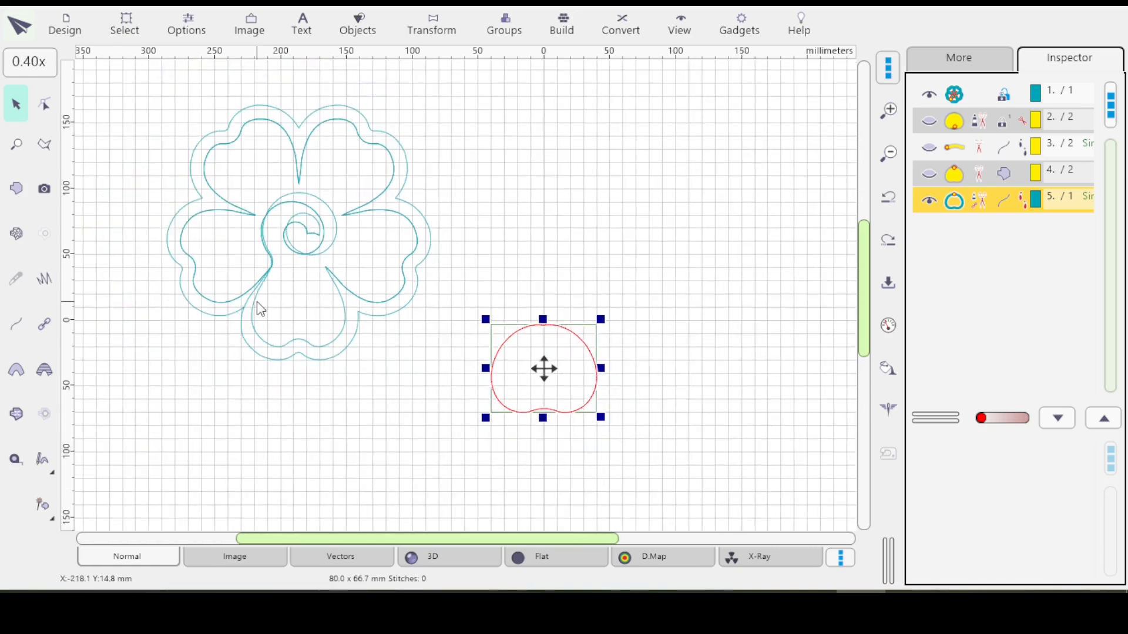
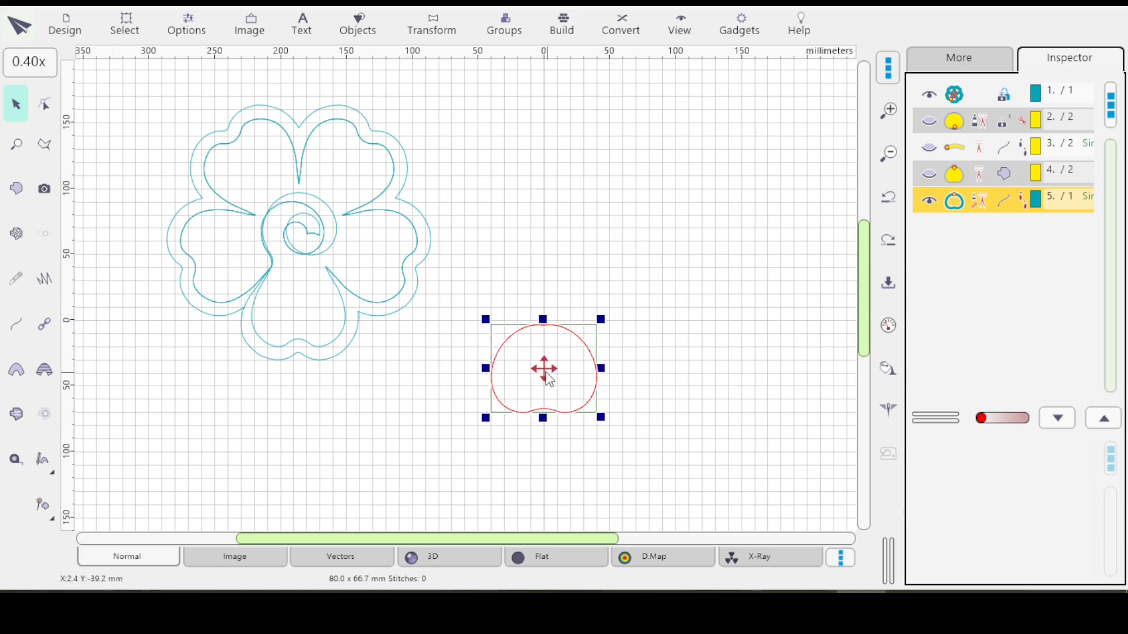
mouse_move(545, 382)
mouse_down()
mouse_move(546, 418)
mouse_move(548, 366)
mouse_move(547, 392)
mouse_up()
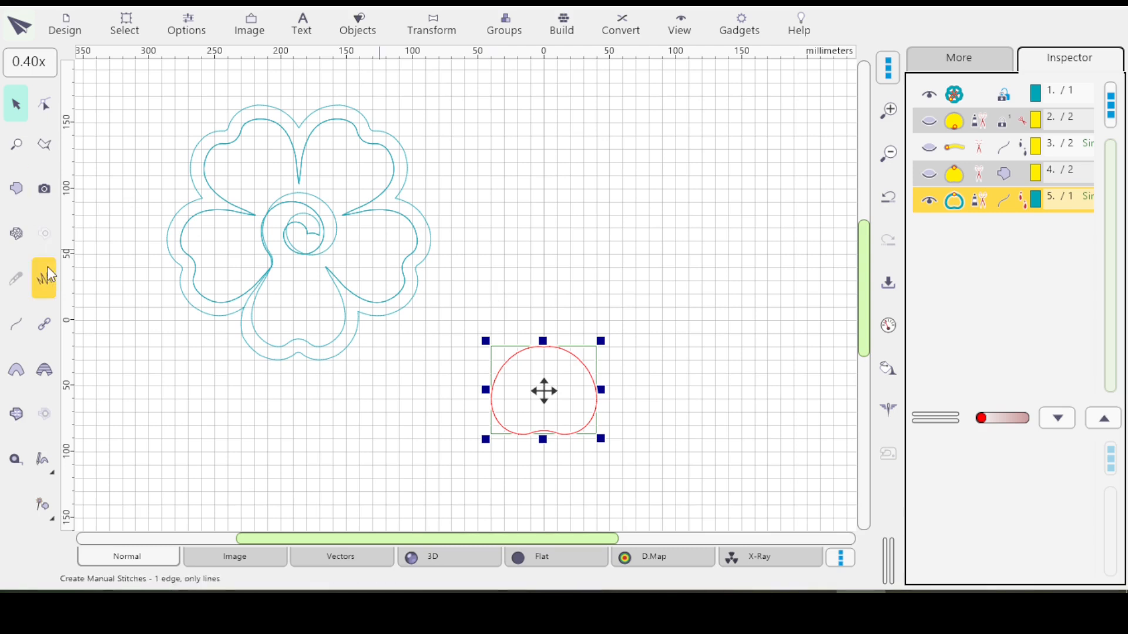
Draw a five-sided polygon about 76 x 72 mm above the petal outline and centre it in the work area.
click(11, 339)
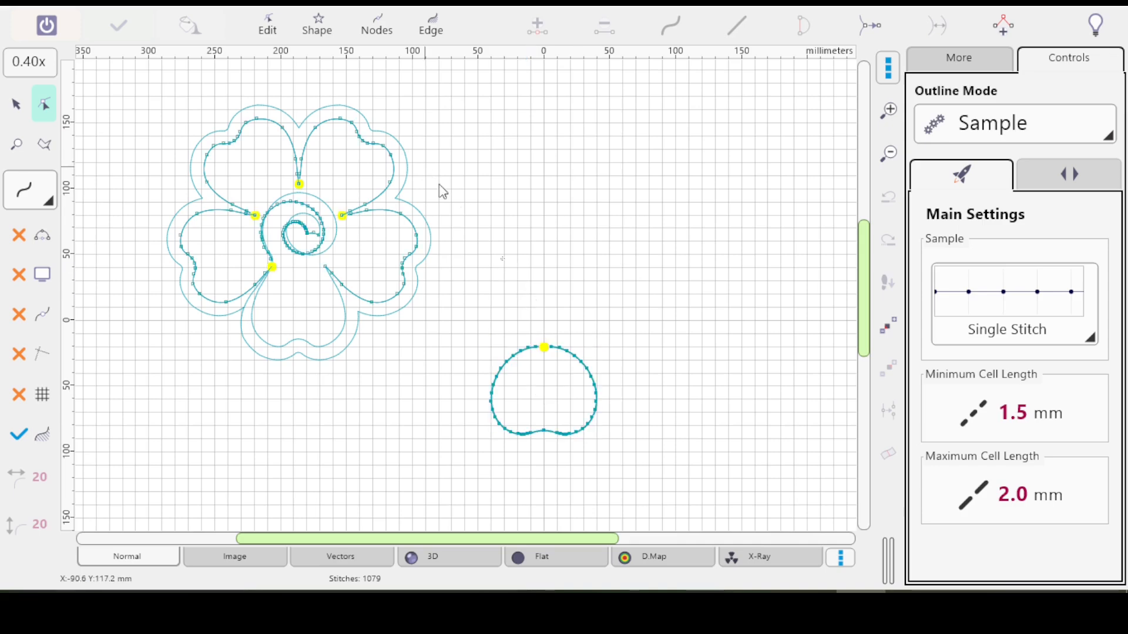
click(315, 26)
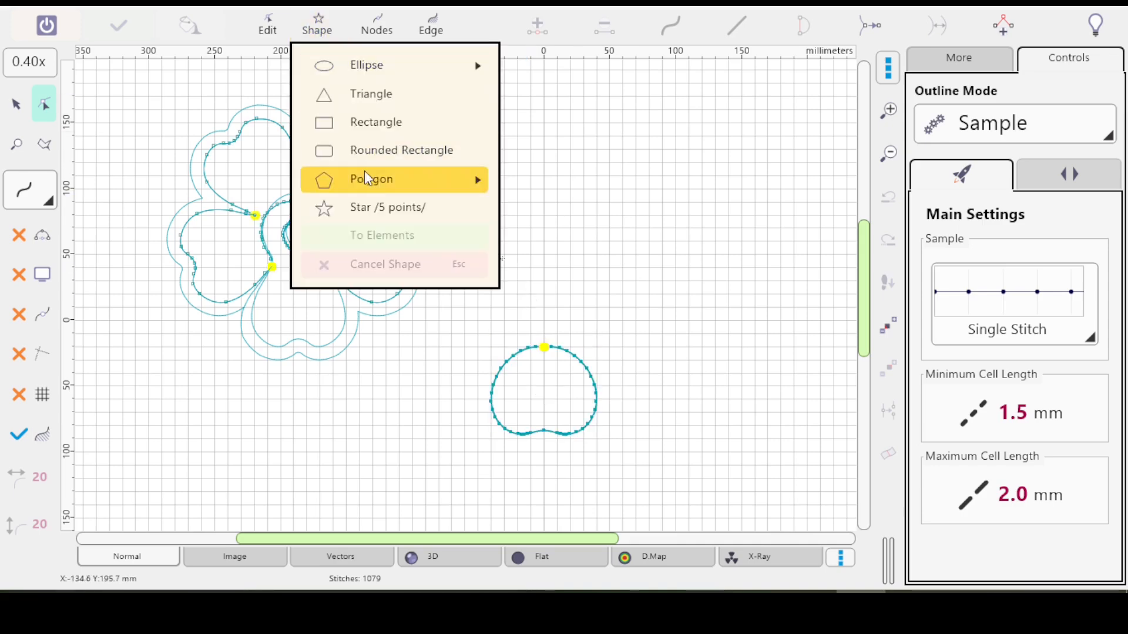
mouse_move(376, 190)
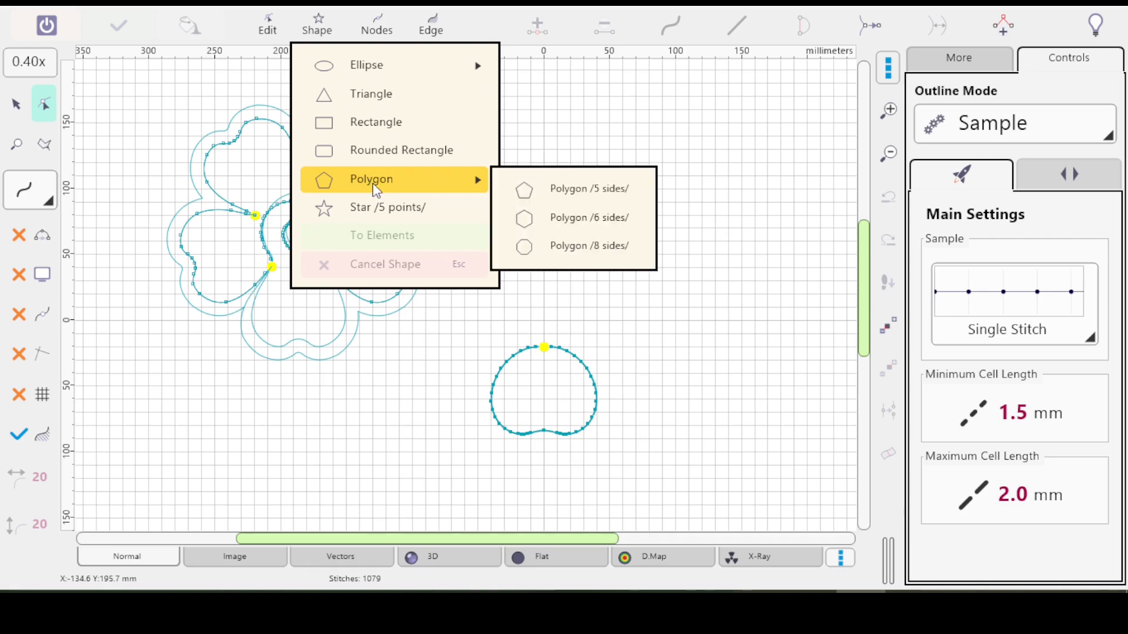
click(557, 196)
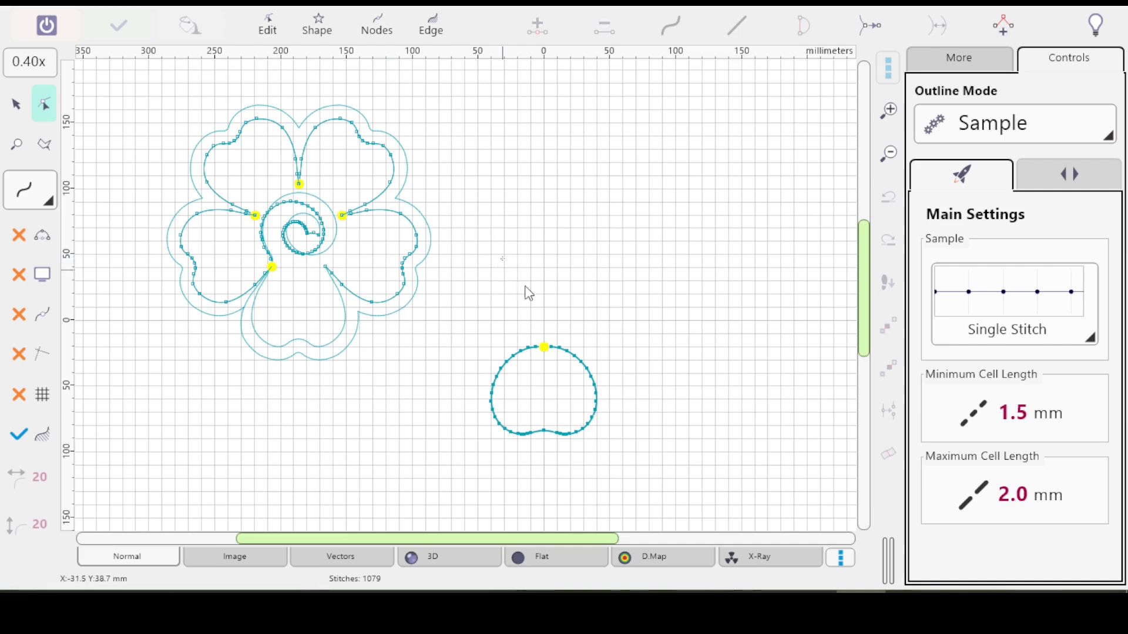
drag(516, 272, 559, 310)
right_click(534, 310)
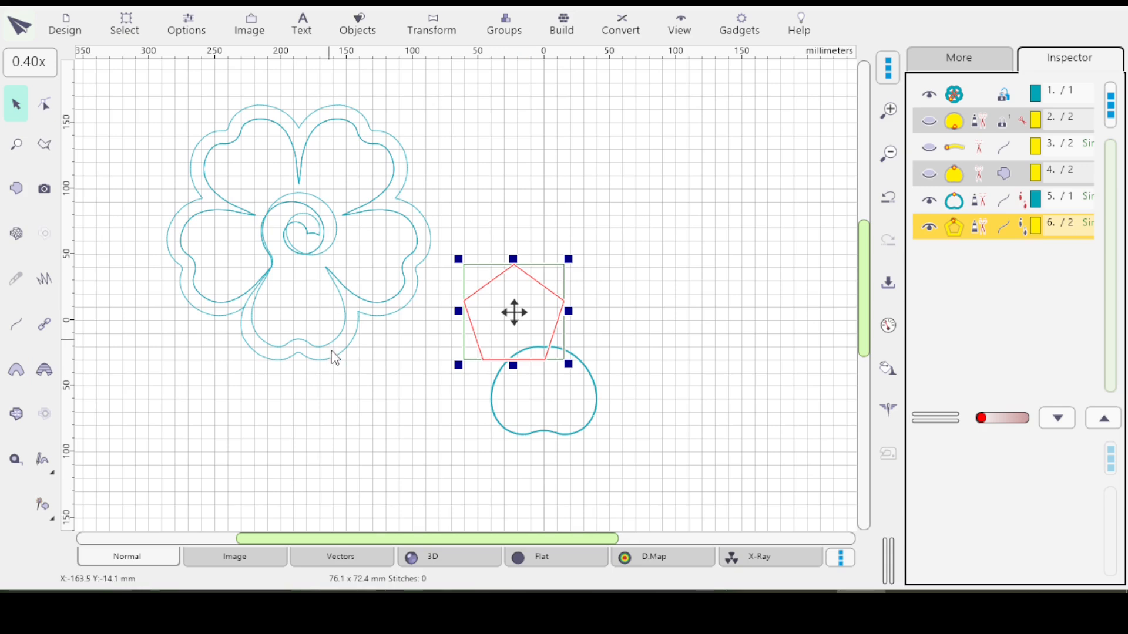
key(c)
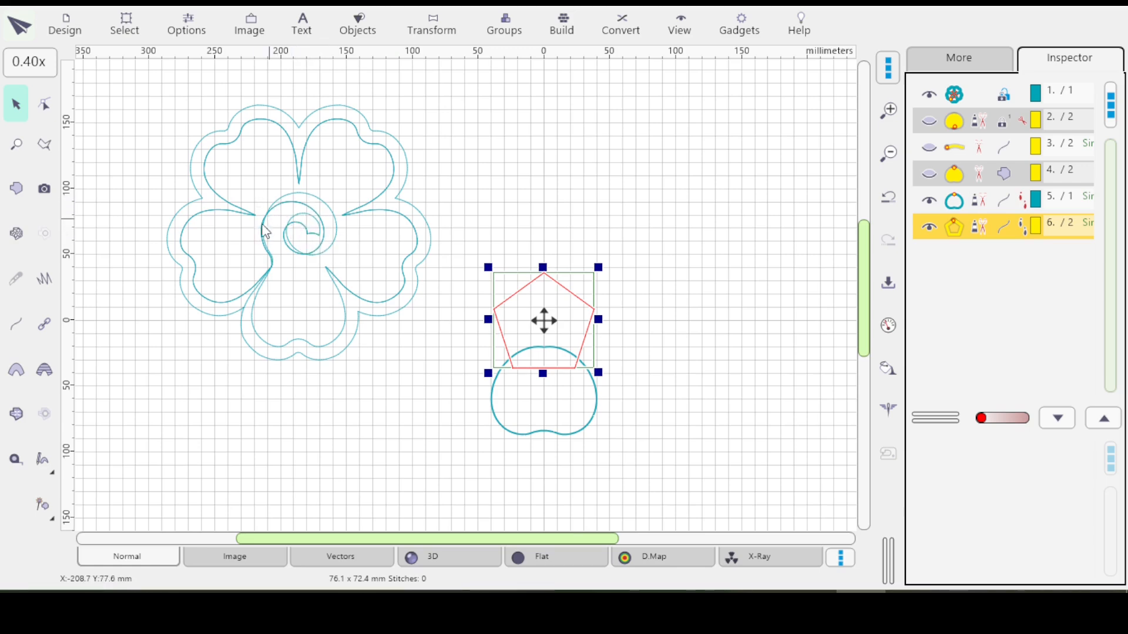
Measure the width of the round centre of the copied flower.
click(14, 462)
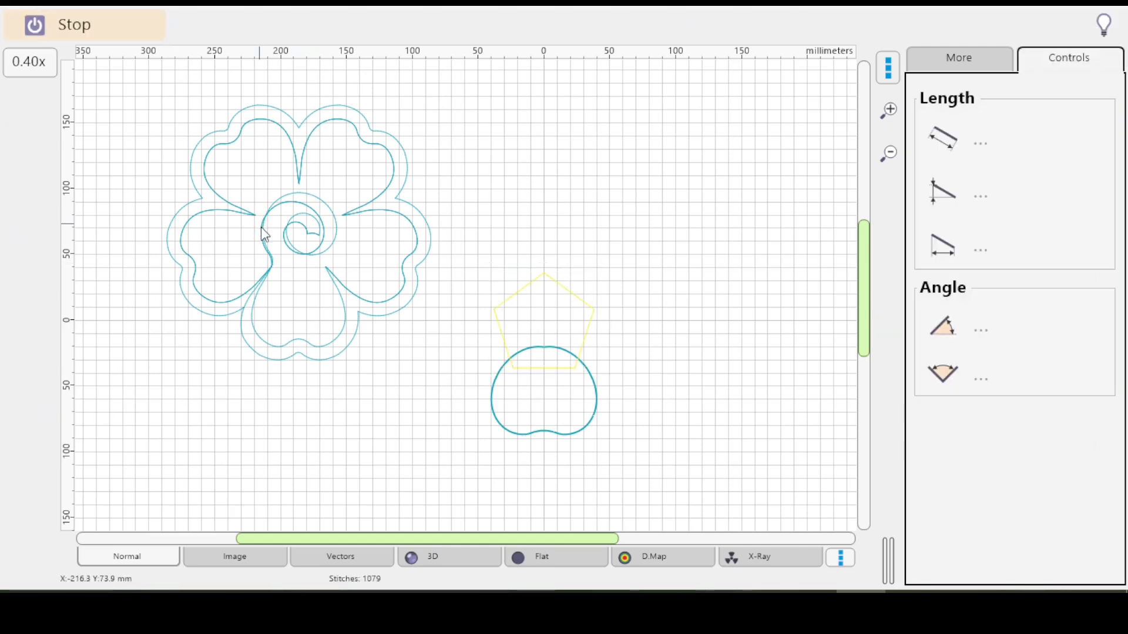
click(337, 227)
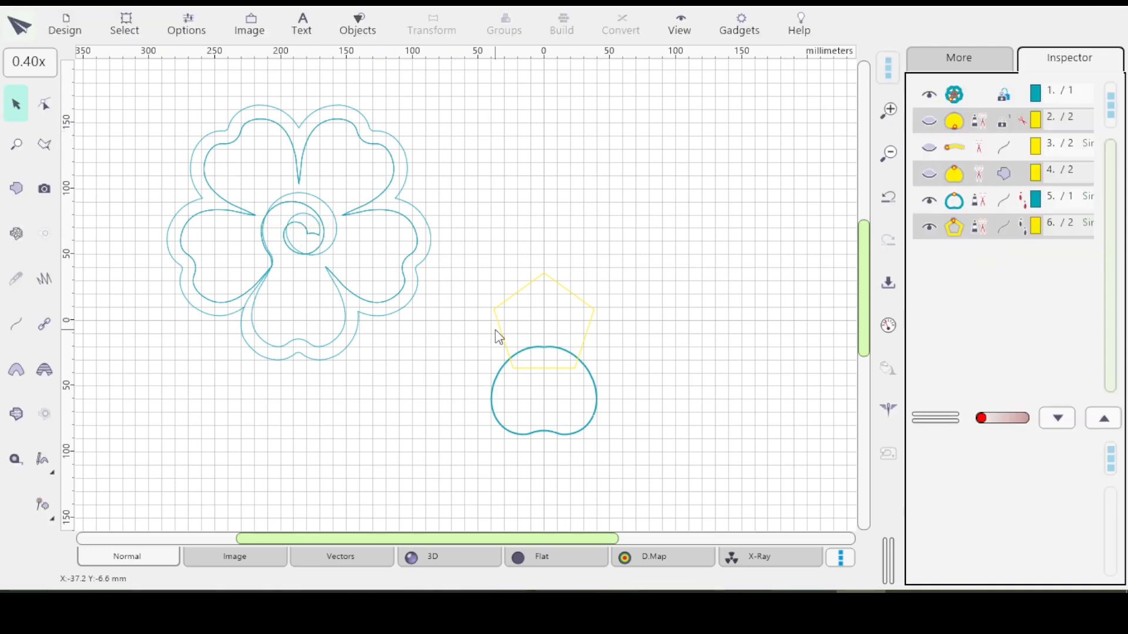
Recolour the pentagon guide dark grey.
click(544, 320)
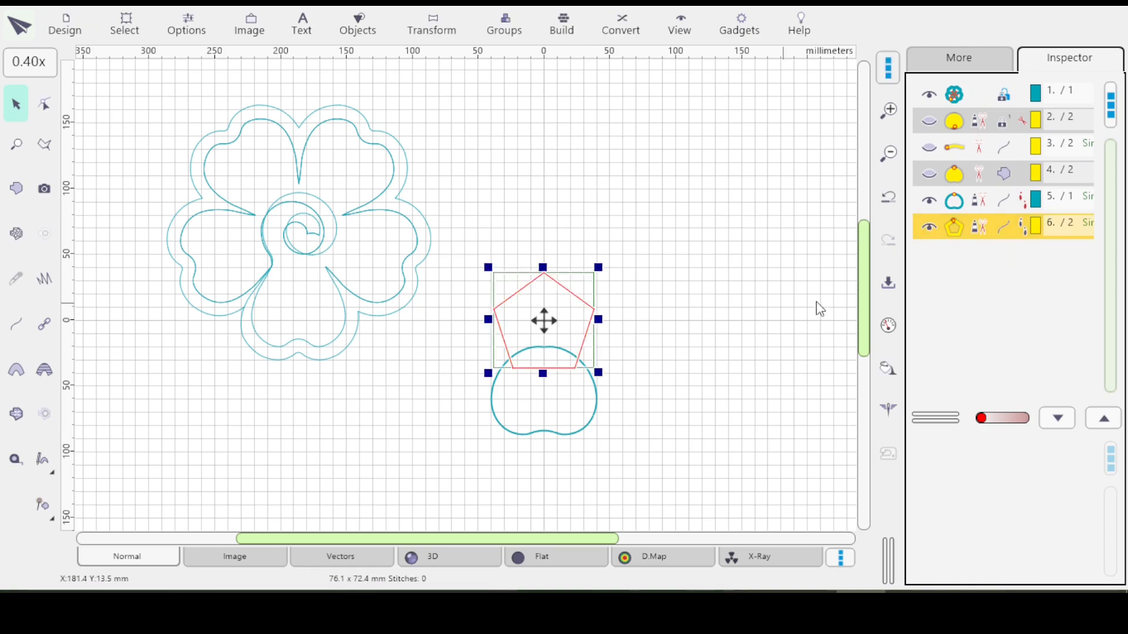
click(968, 61)
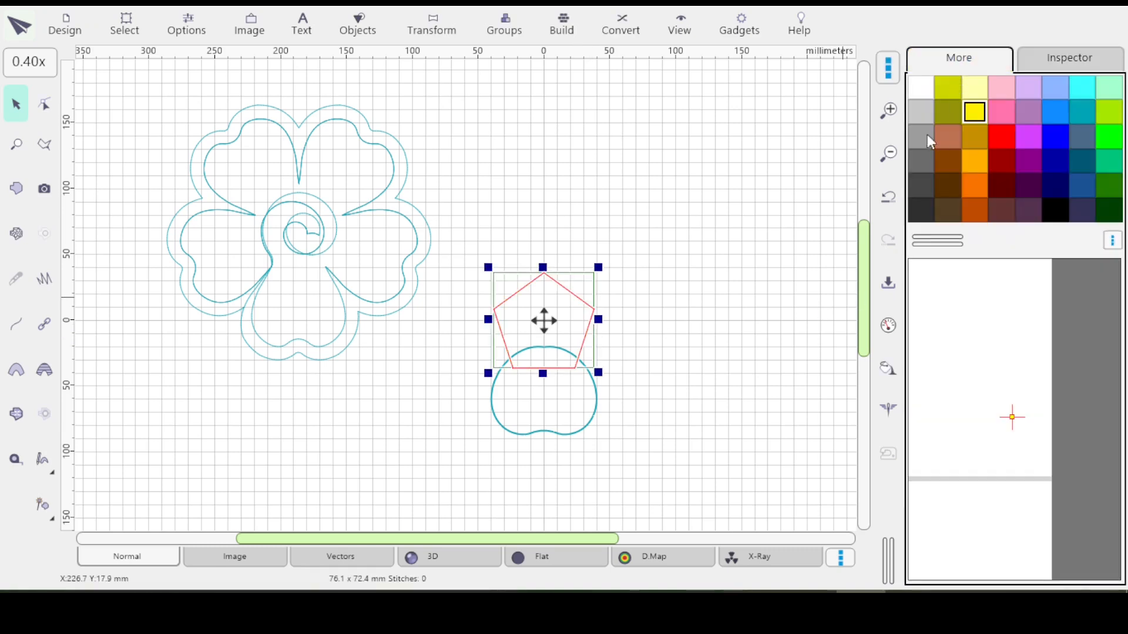
click(921, 212)
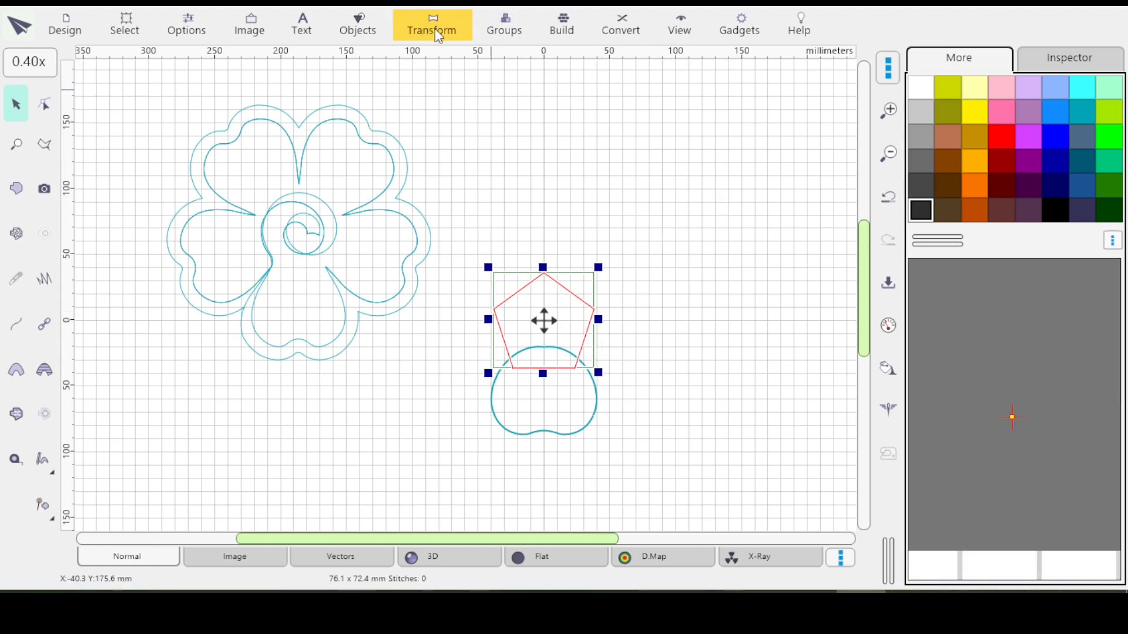
Resize the pentagon to 80 mm wide with its aspect ratio kept.
click(433, 26)
click(496, 188)
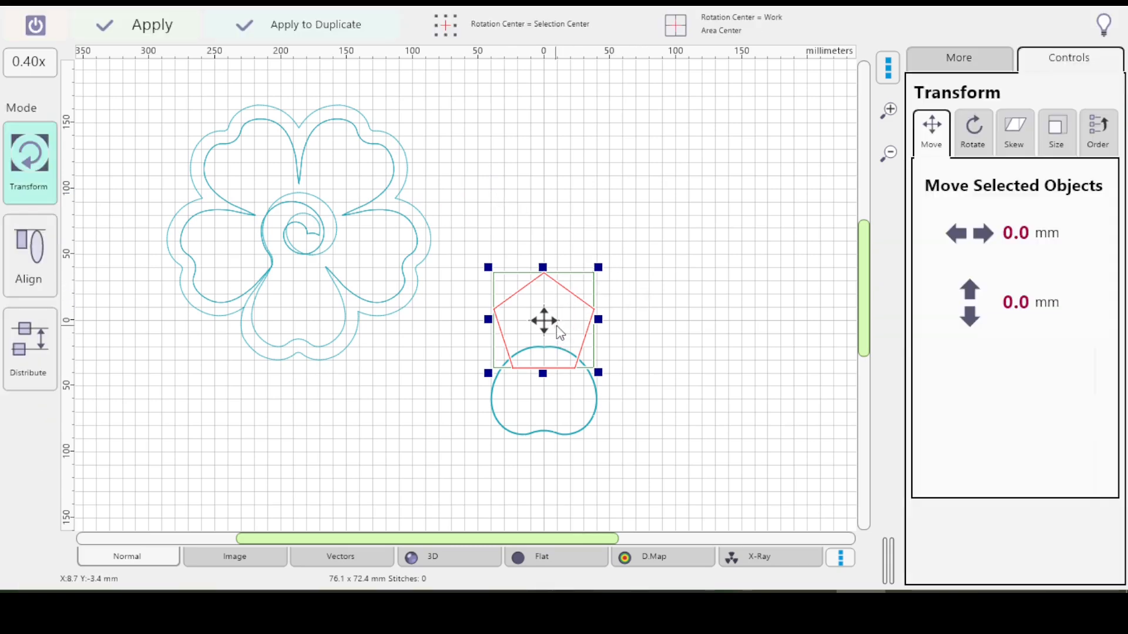
click(1057, 141)
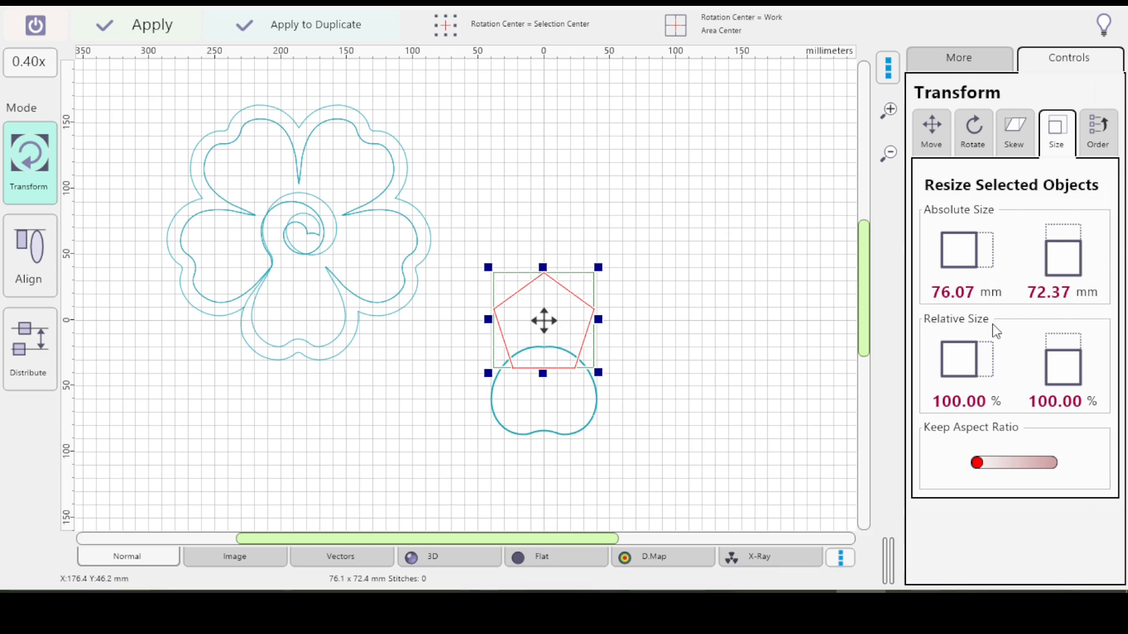
click(1049, 466)
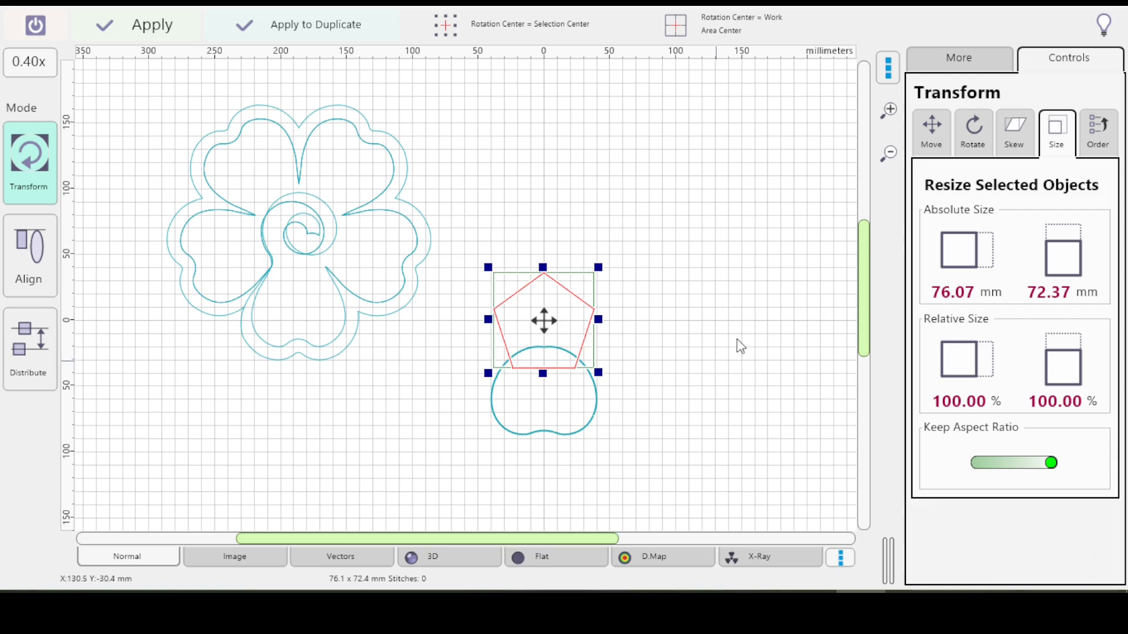
click(960, 246)
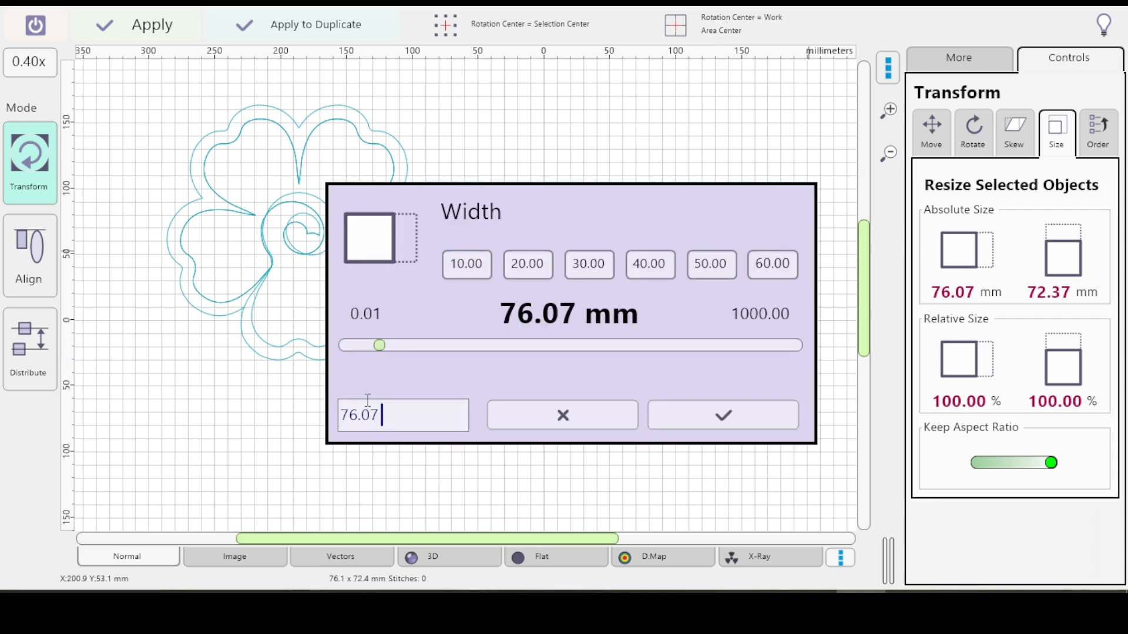
key(BackSpace)
key(BackSpace)
key(BackSpace)
key(BackSpace)
key(BackSpace)
text(80)
key(Return)
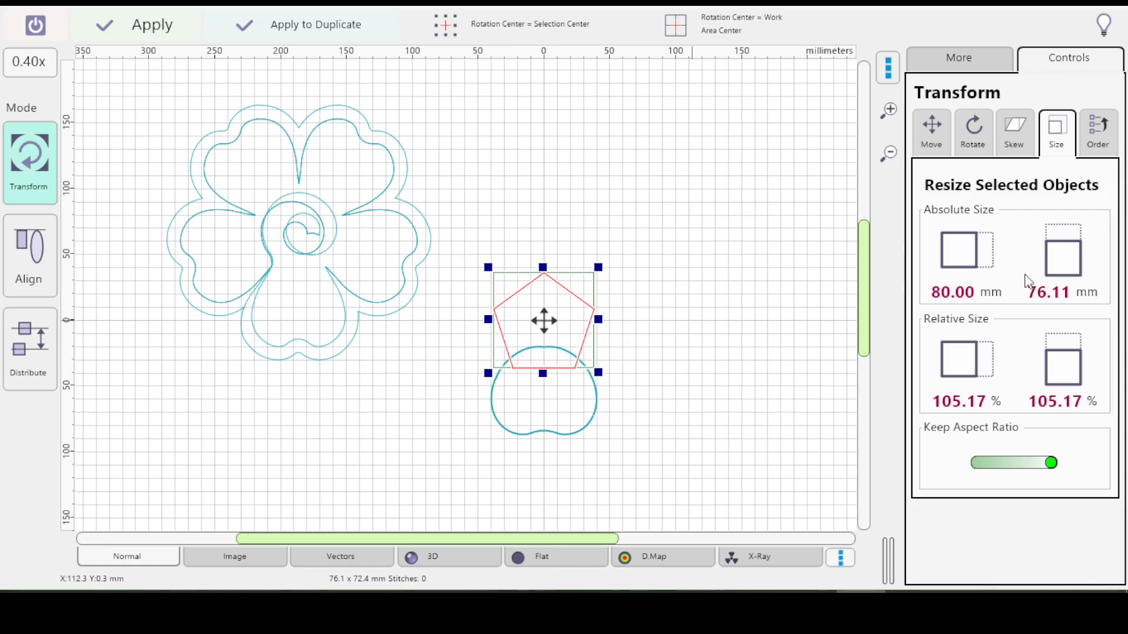
click(137, 32)
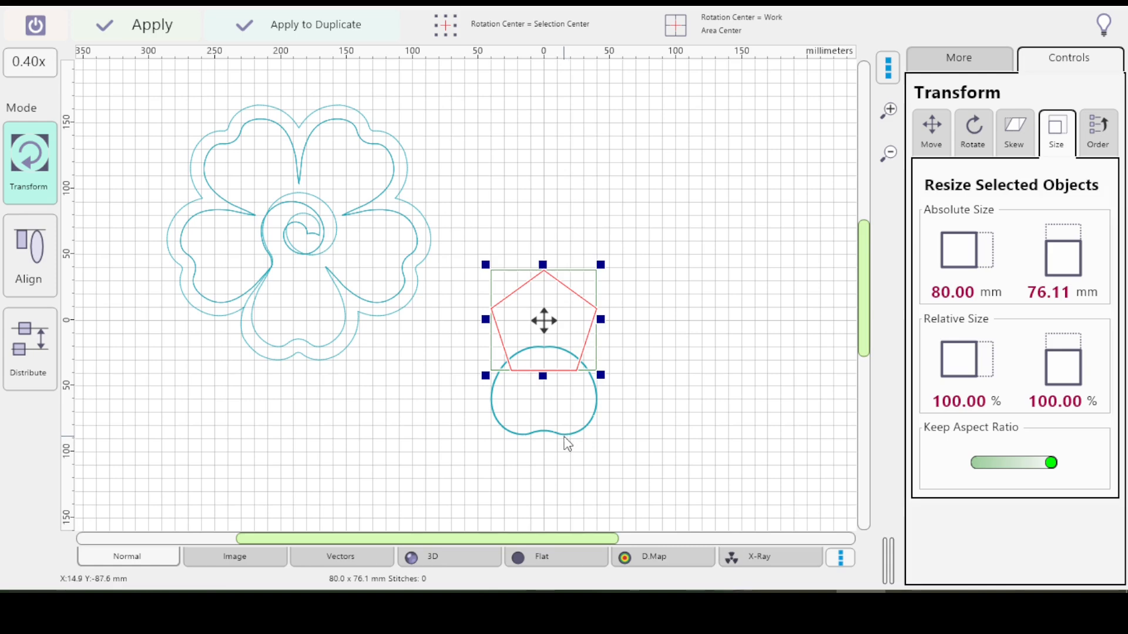
click(35, 26)
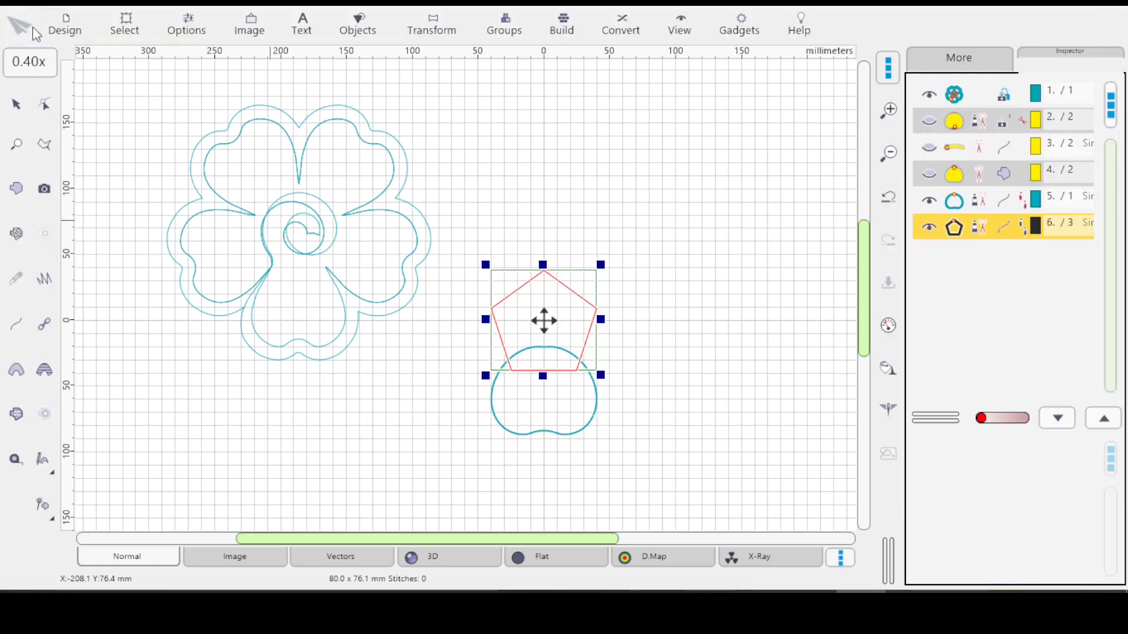
Move the petal outline straight down by about 10 mm so it passes through the pentagon's two lower corners.
click(573, 436)
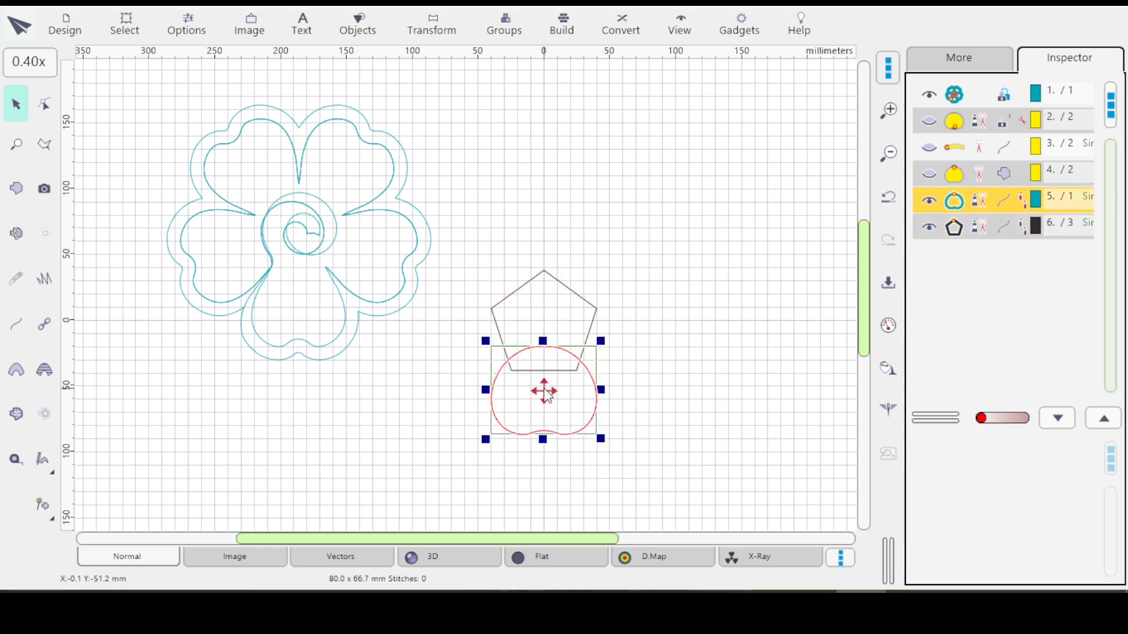
drag(544, 391, 544, 403)
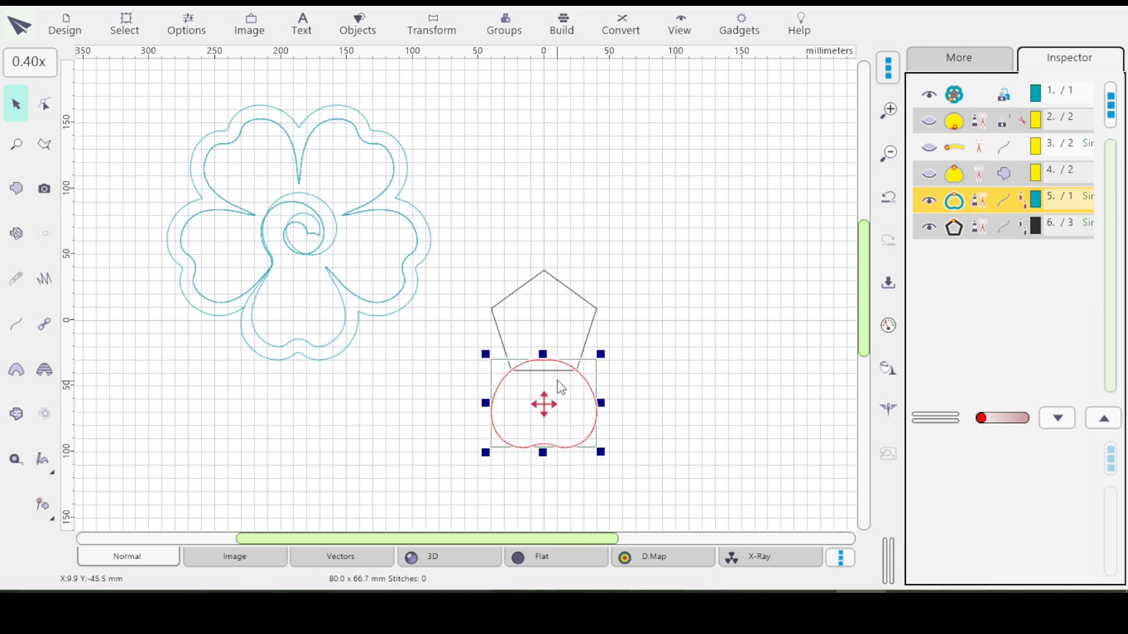
key(z)
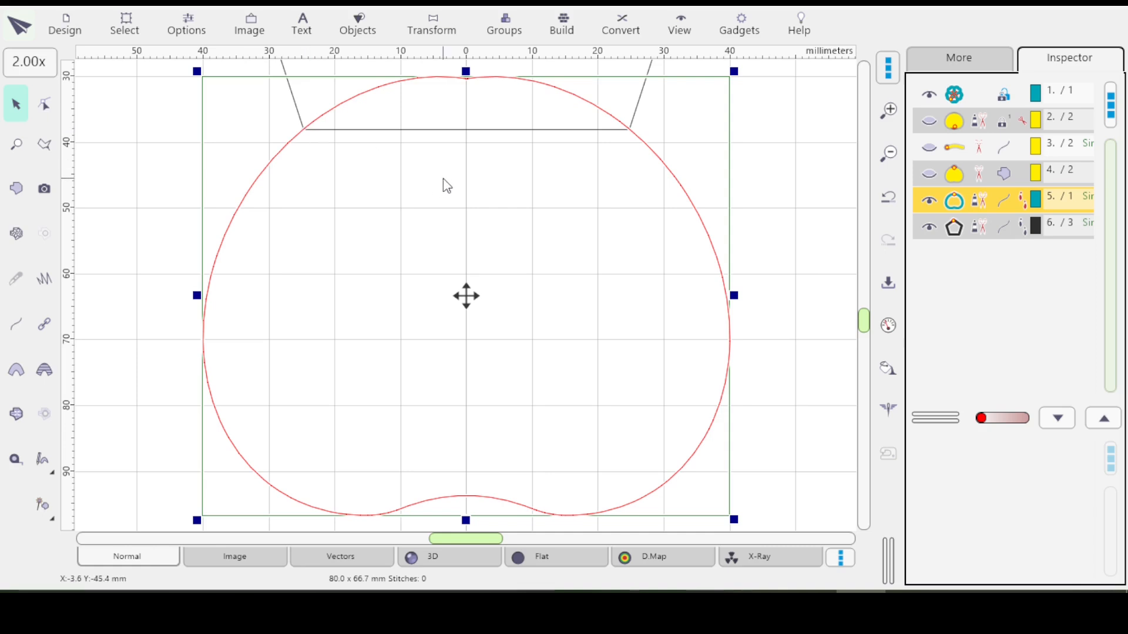
scroll(450, 183, down, 2)
scroll(462, 180, down, 4)
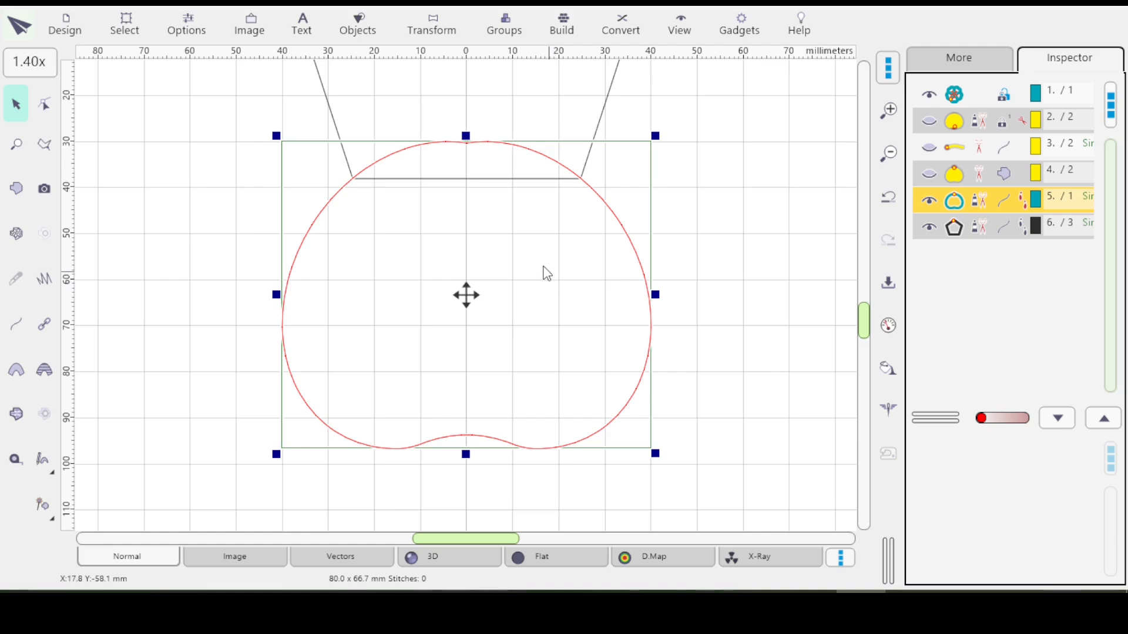
Stretch the petal outline downward to about 89.7 mm high, keeping its upper edge and 80 mm width.
scroll(552, 279, down, 3)
scroll(549, 275, down, 3)
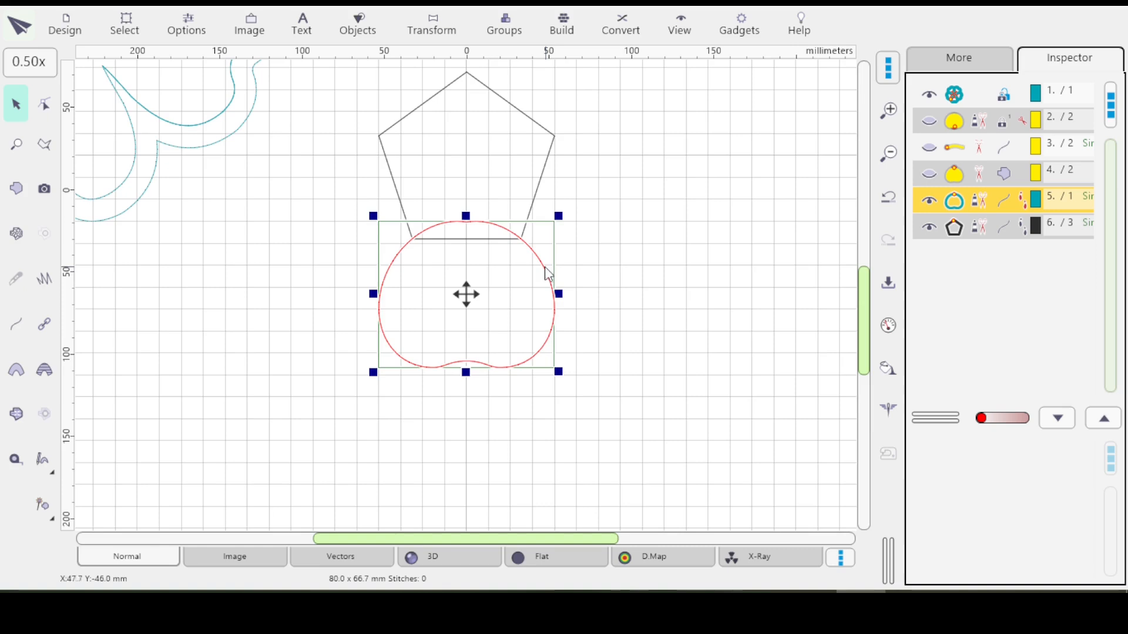
scroll(546, 275, down, 1)
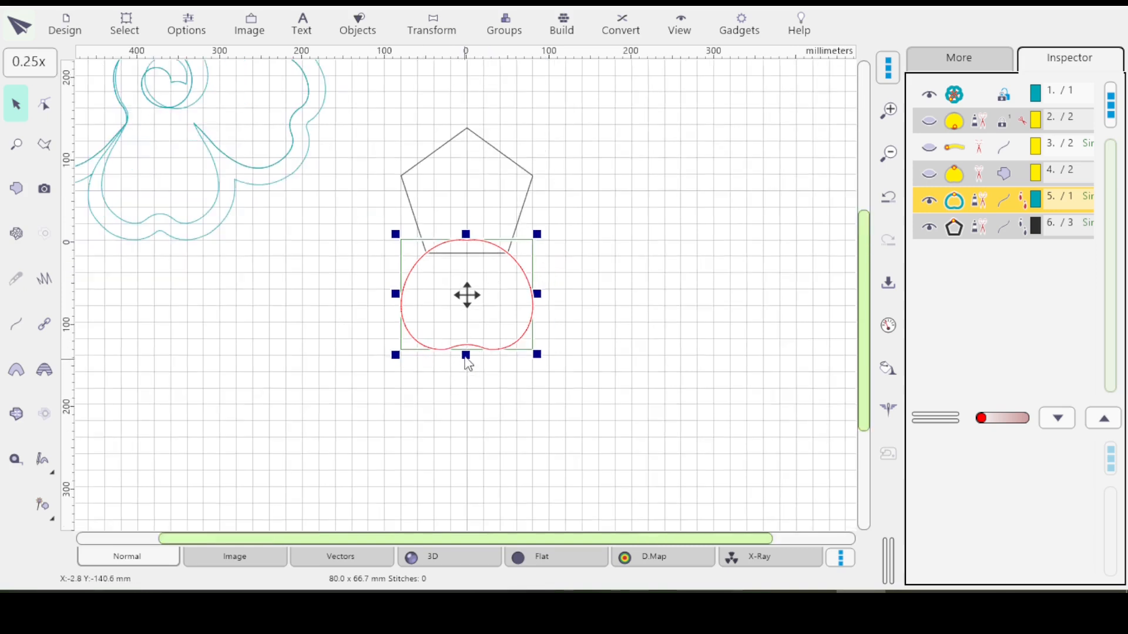
scroll(468, 365, down, 1)
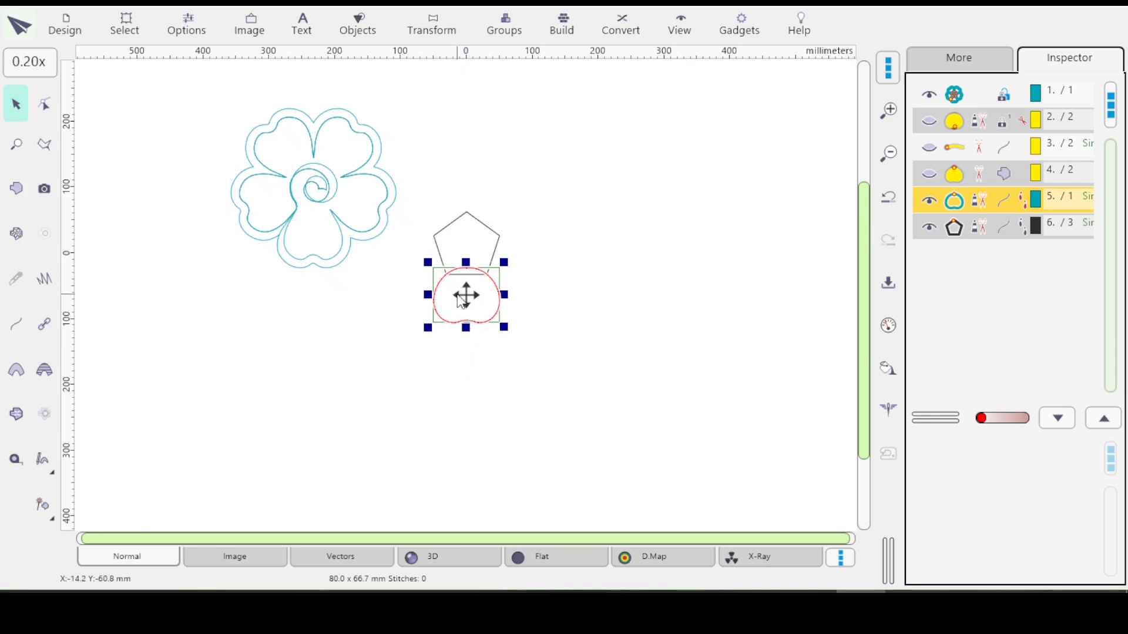
scroll(464, 297, up, 2)
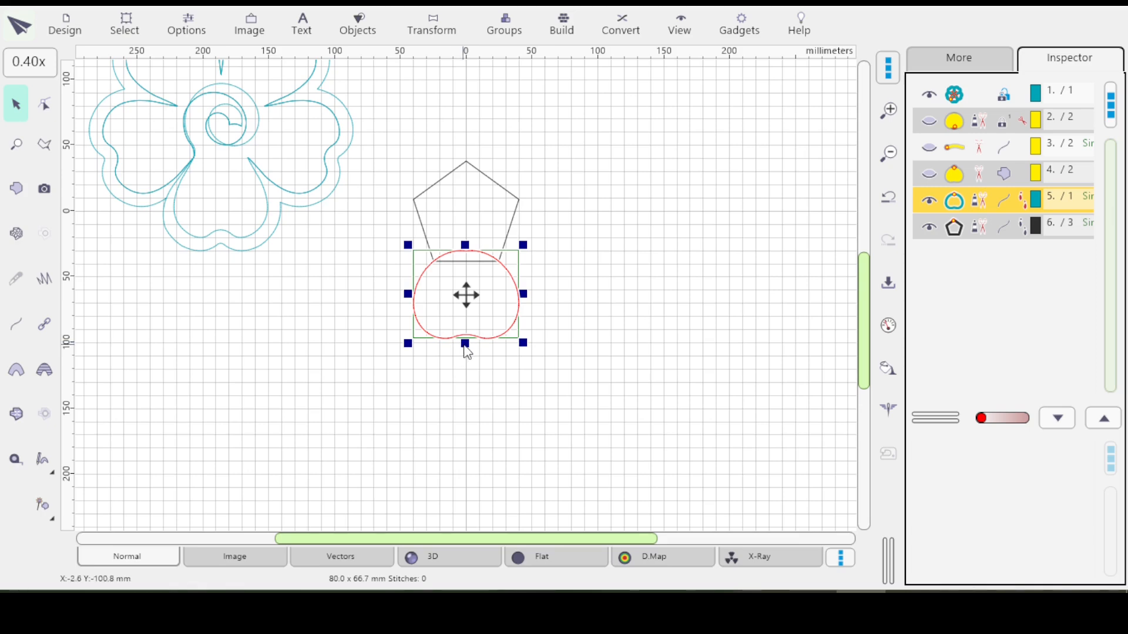
drag(465, 346, 465, 370)
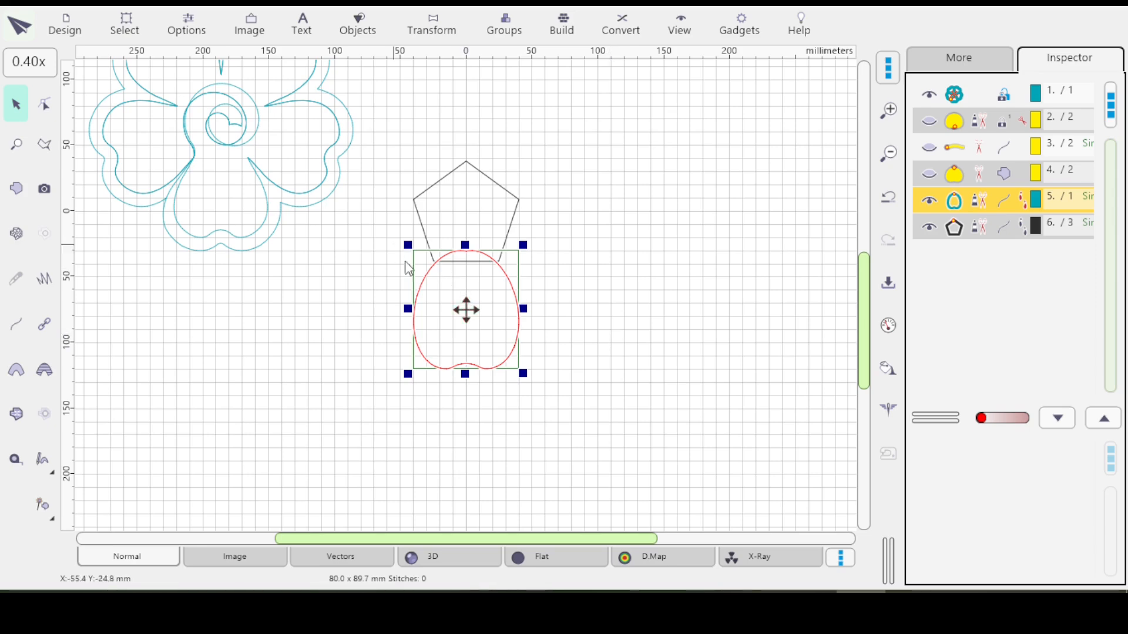
Duplicate the stretched petal outline in place, recolour the original yellow and hide it, and select the visible copy.
scroll(454, 269, up, 1)
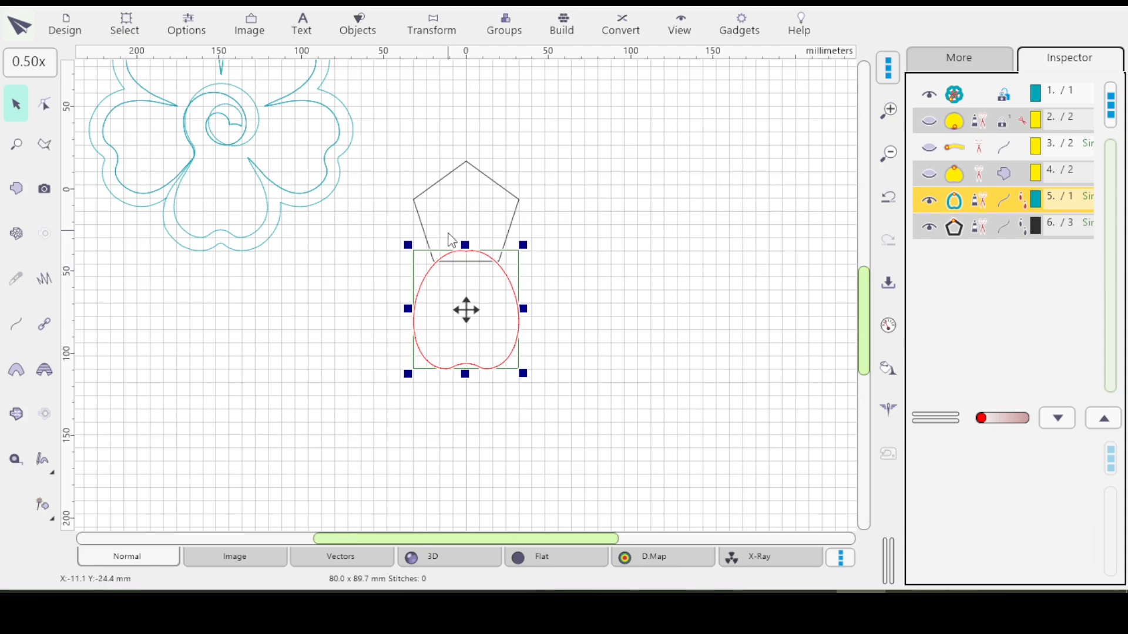
scroll(452, 241, up, 3)
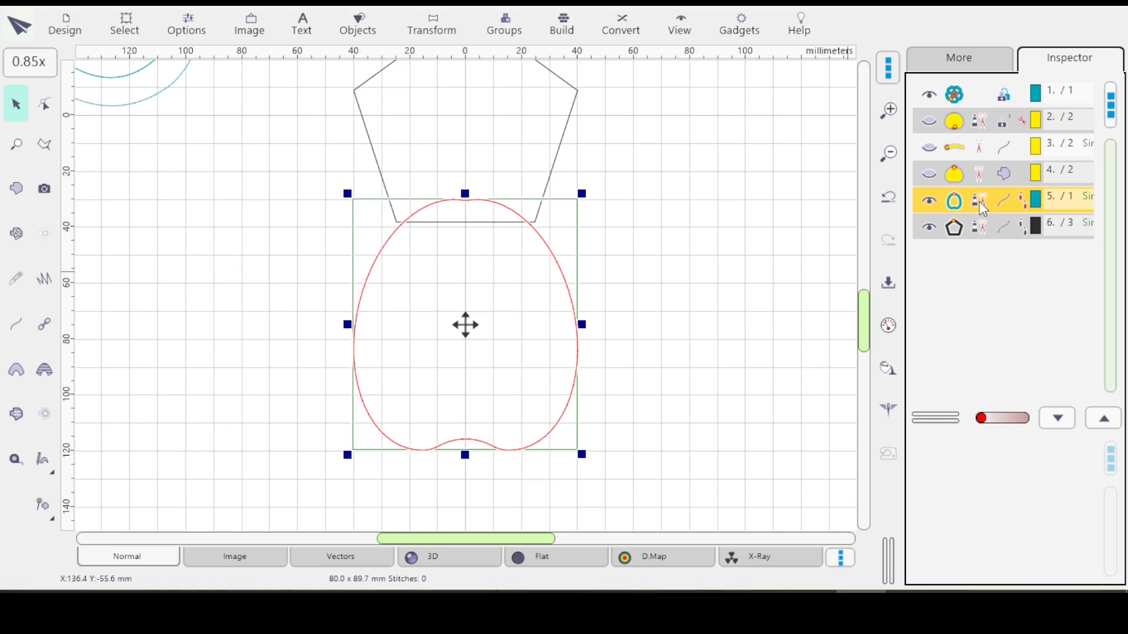
key(ctrl+v)
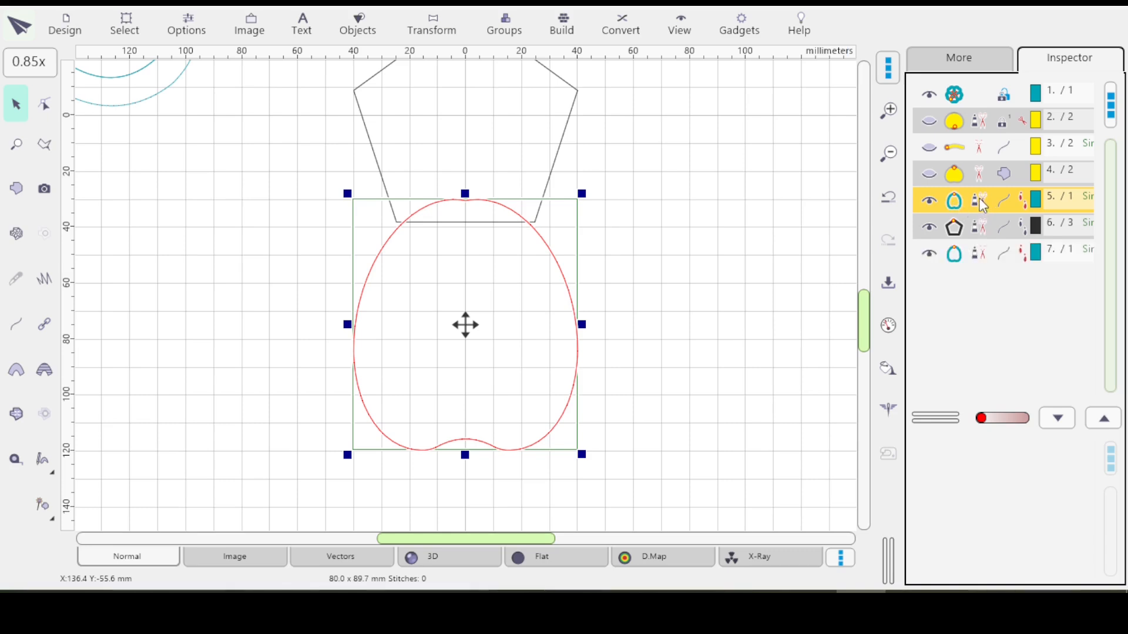
click(964, 59)
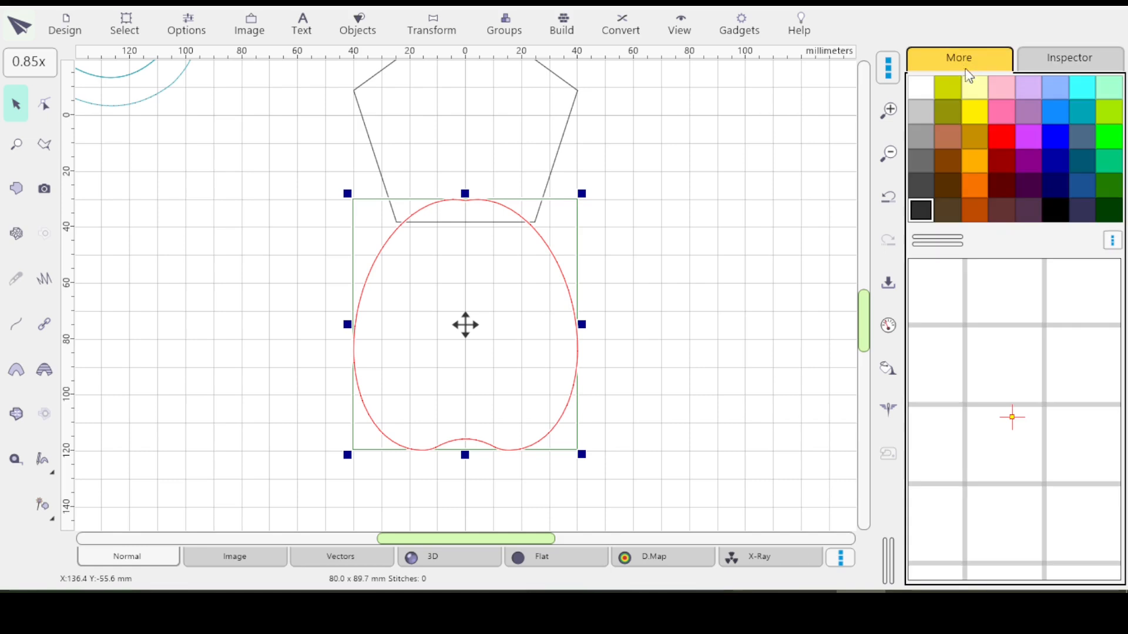
click(975, 113)
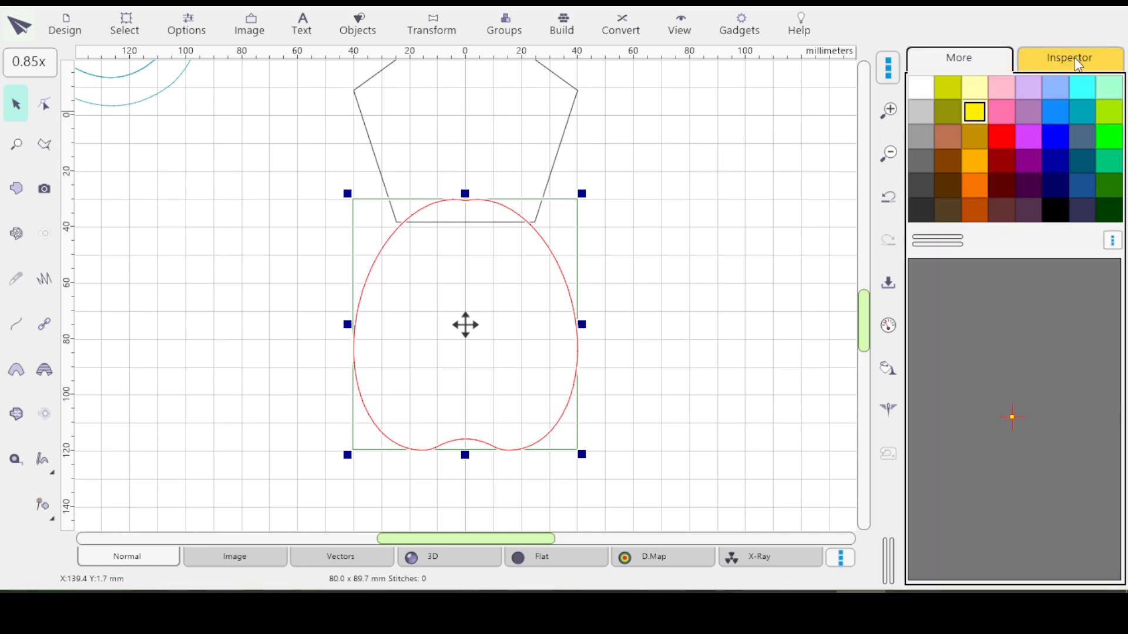
click(1070, 59)
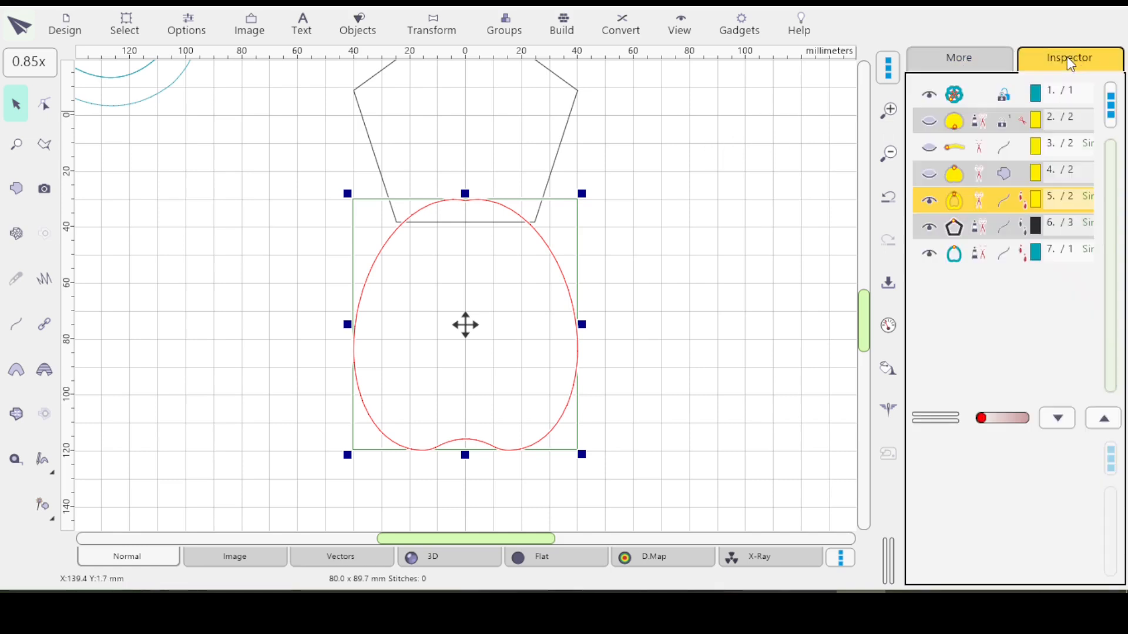
click(929, 204)
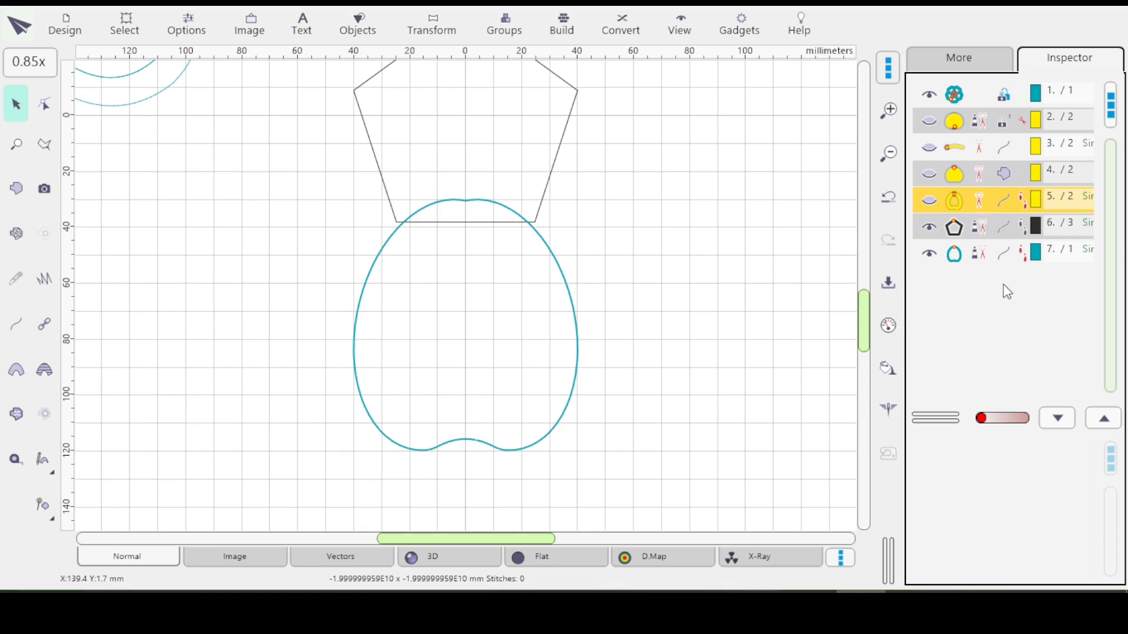
click(998, 261)
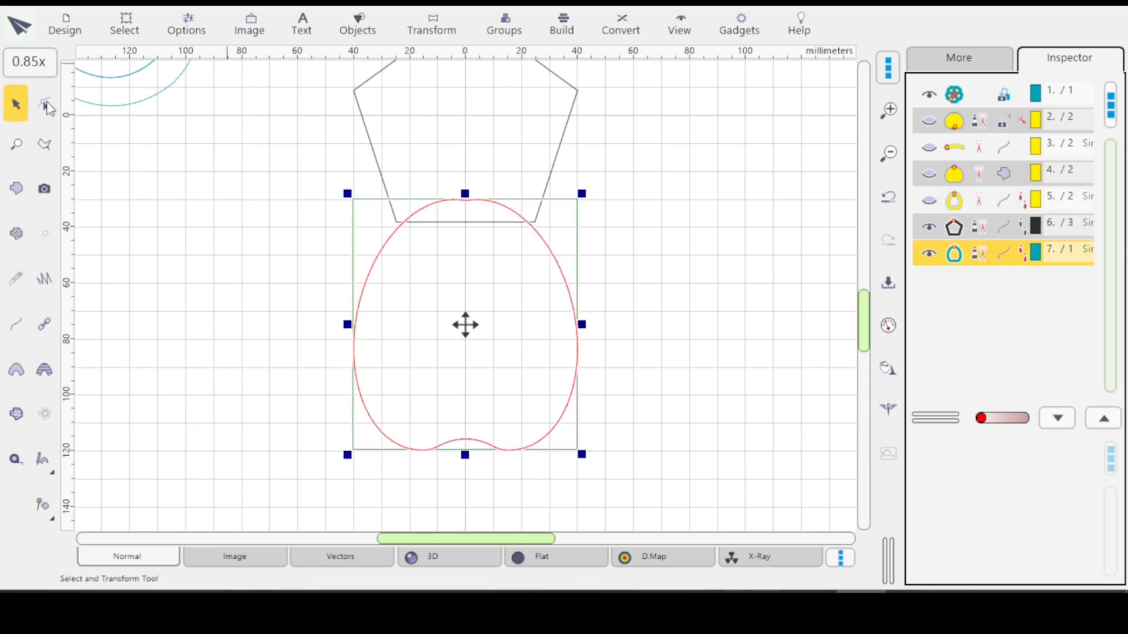
Trim the upper arc off the petal outline, reversing the node order to remove nodes down to near the pentagon's lower-right corner.
click(47, 104)
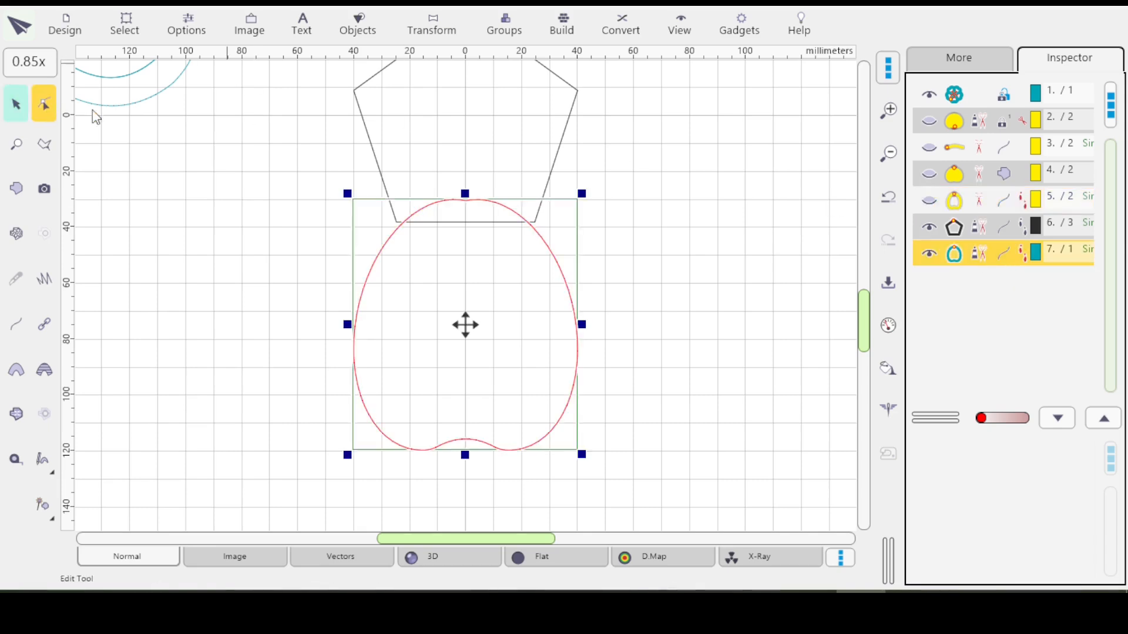
click(467, 233)
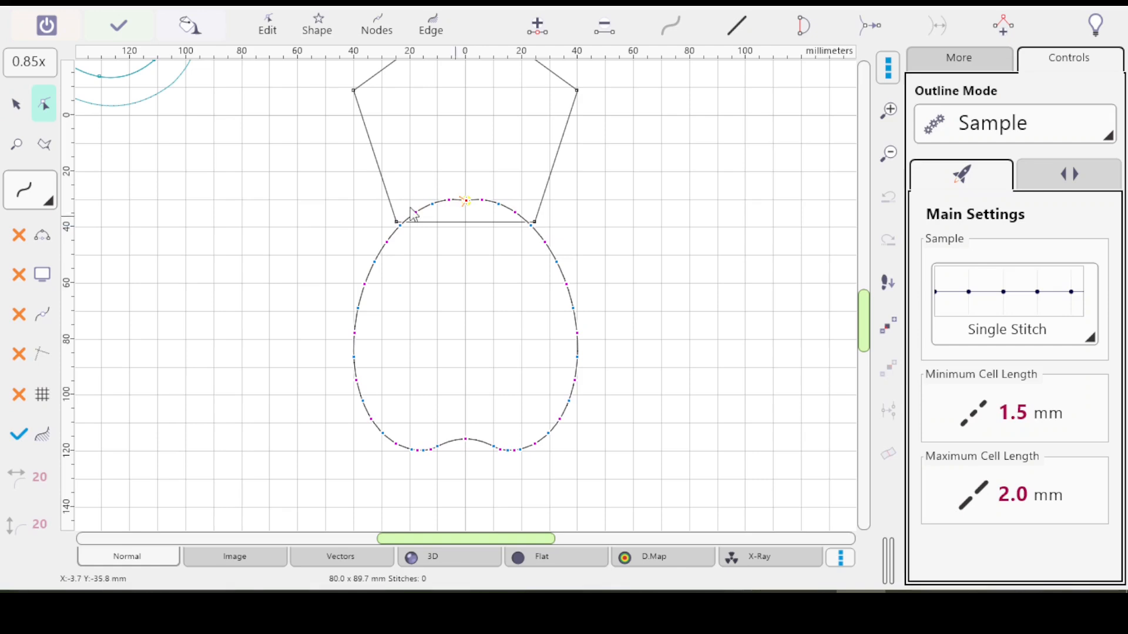
scroll(458, 193, up, 2)
scroll(465, 219, up, 5)
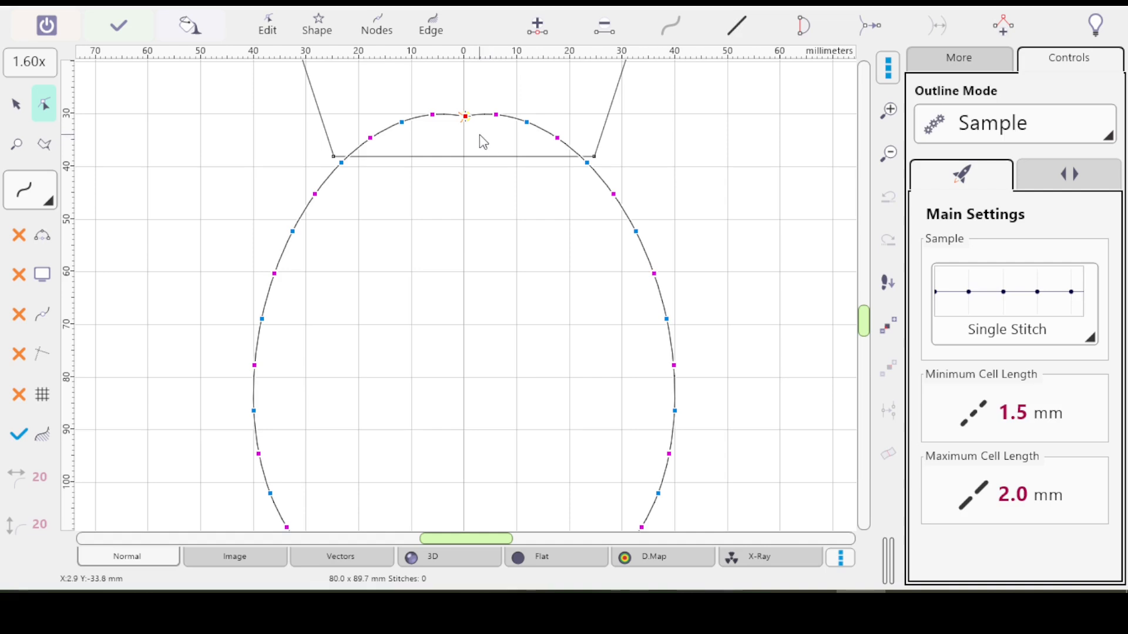
key(Left)
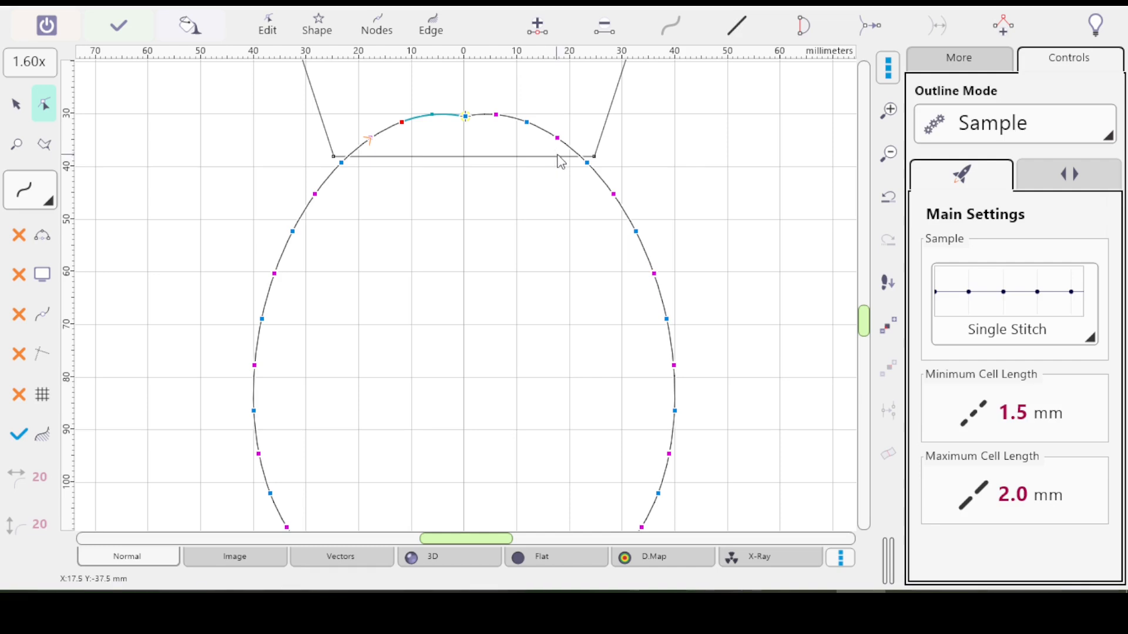
click(431, 28)
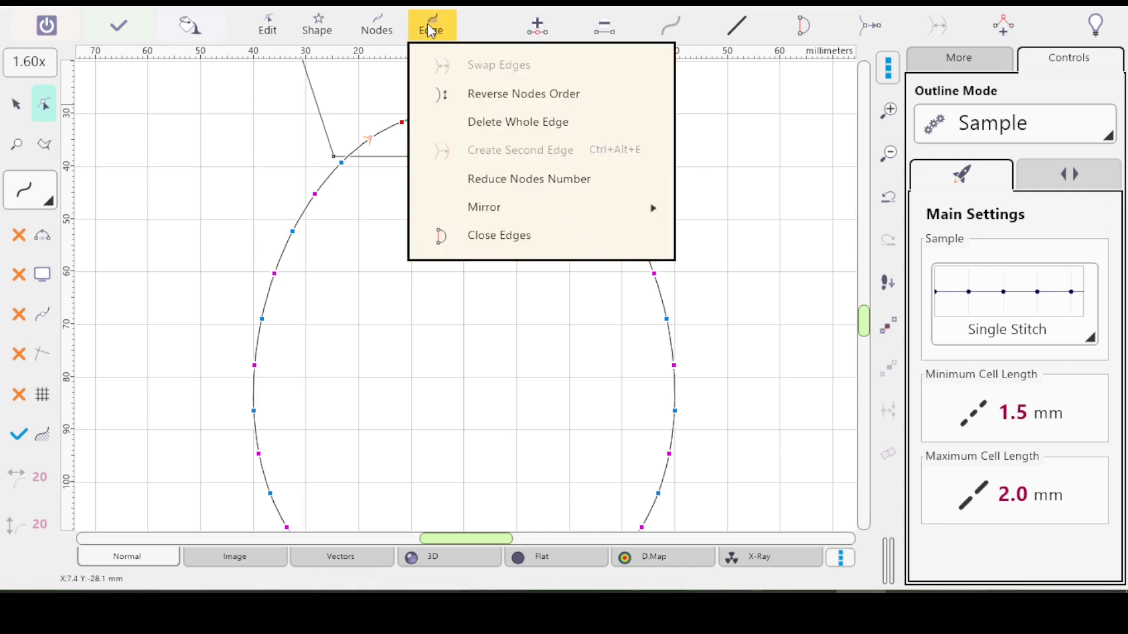
click(500, 99)
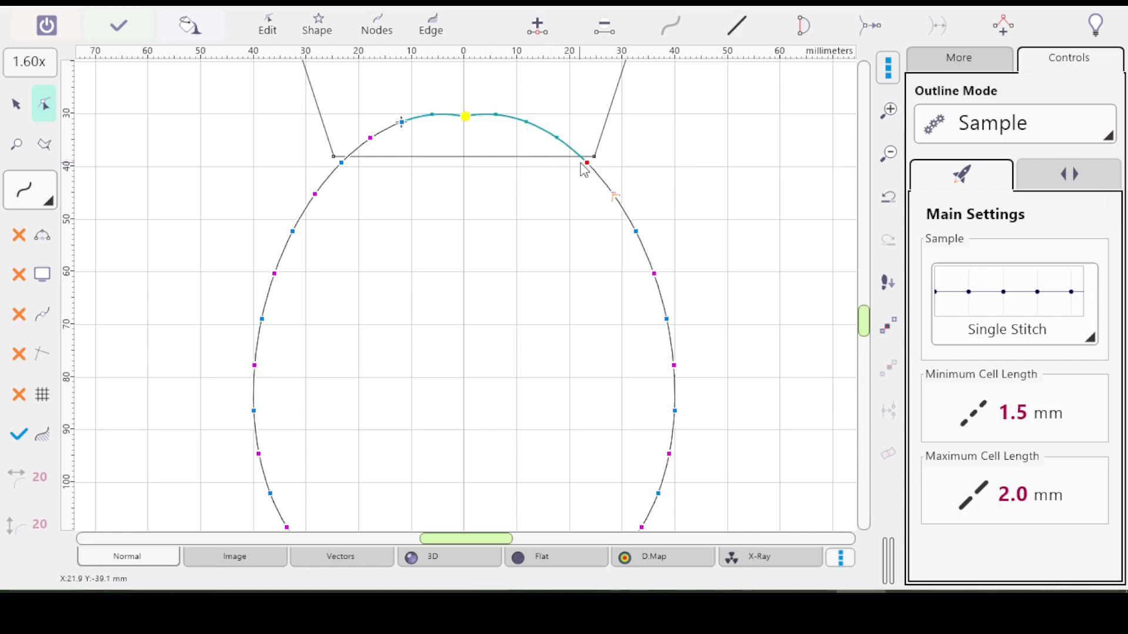
Switch snapping from the curve to nodes and move the outline's right end node onto the pentagon's lower-right corner.
click(19, 316)
click(19, 434)
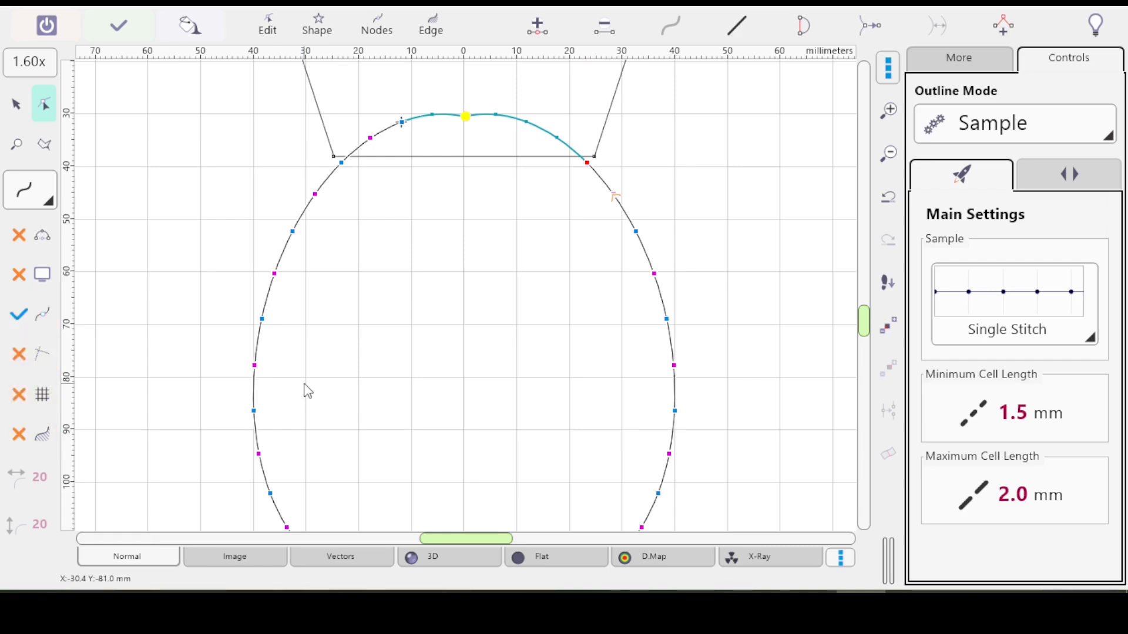
click(594, 156)
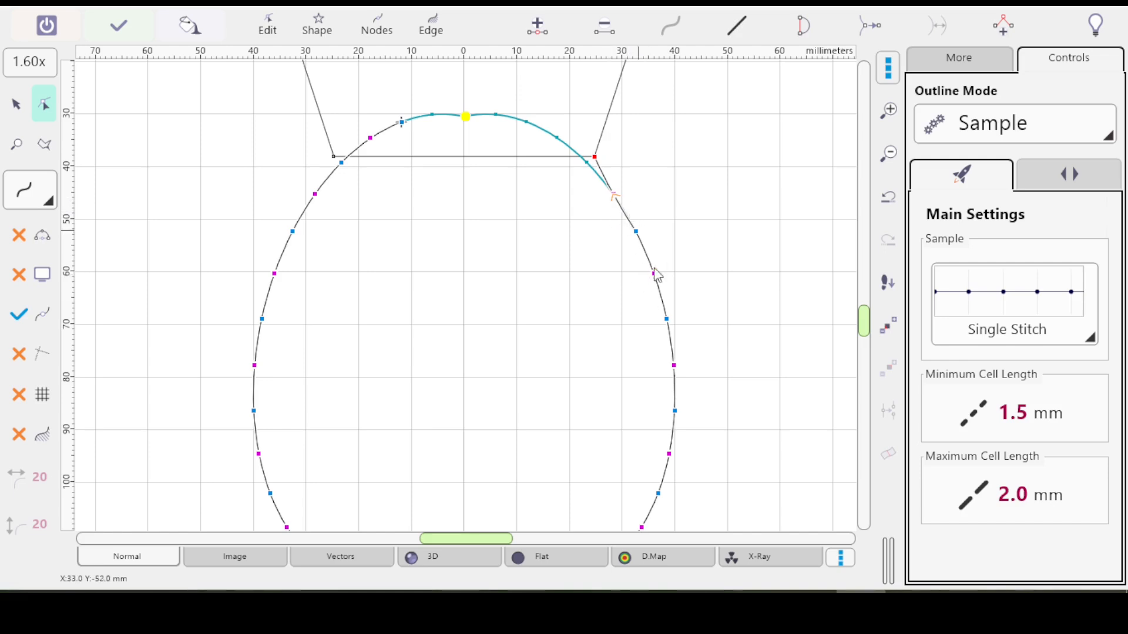
Delete the two curve nodes on either side of the second node below the pentagon's lower-right corner.
scroll(706, 329, down, 1)
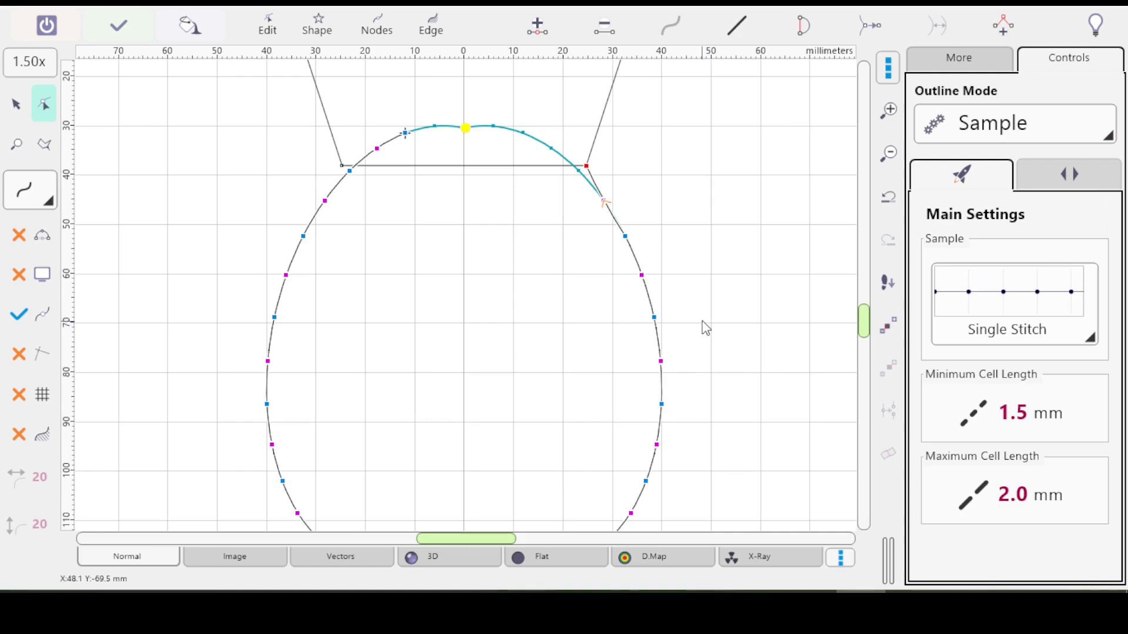
drag(574, 296, 573, 248)
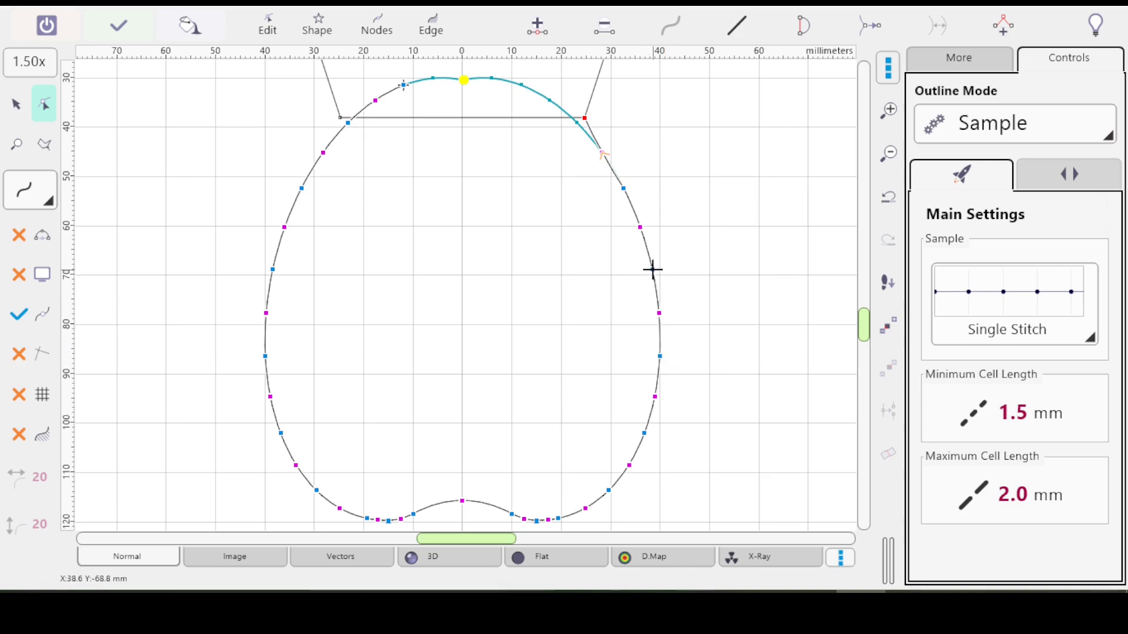
click(639, 226)
click(630, 213)
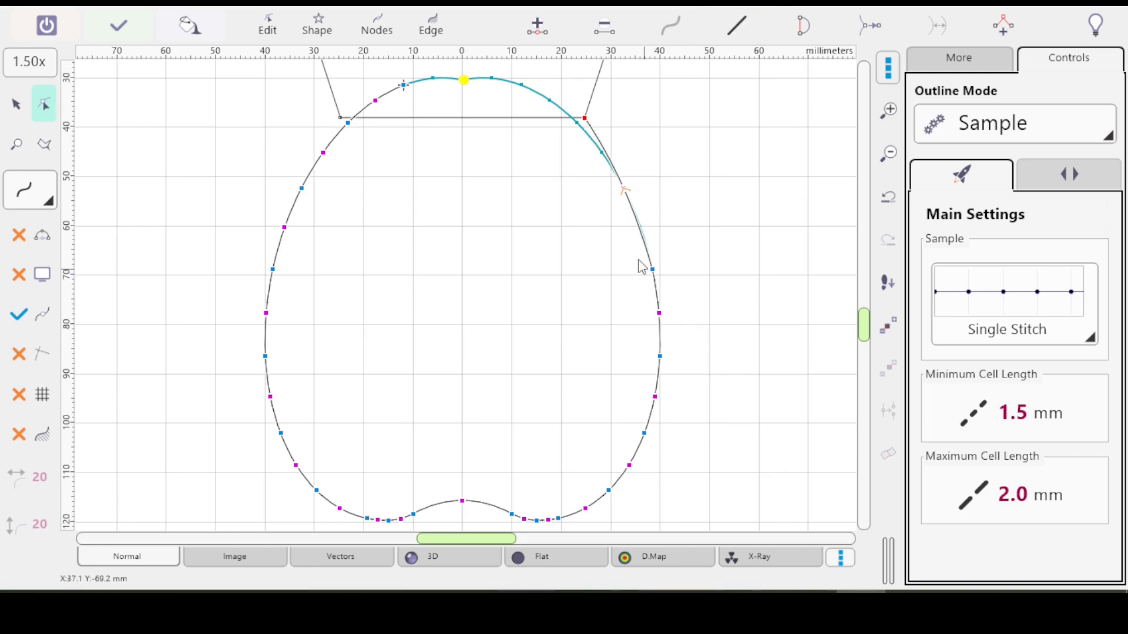
Switch snapping back from nodes to the curve and slide the node below the corner along the original outline to about X 34, Y -54 mm.
scroll(651, 241, up, 2)
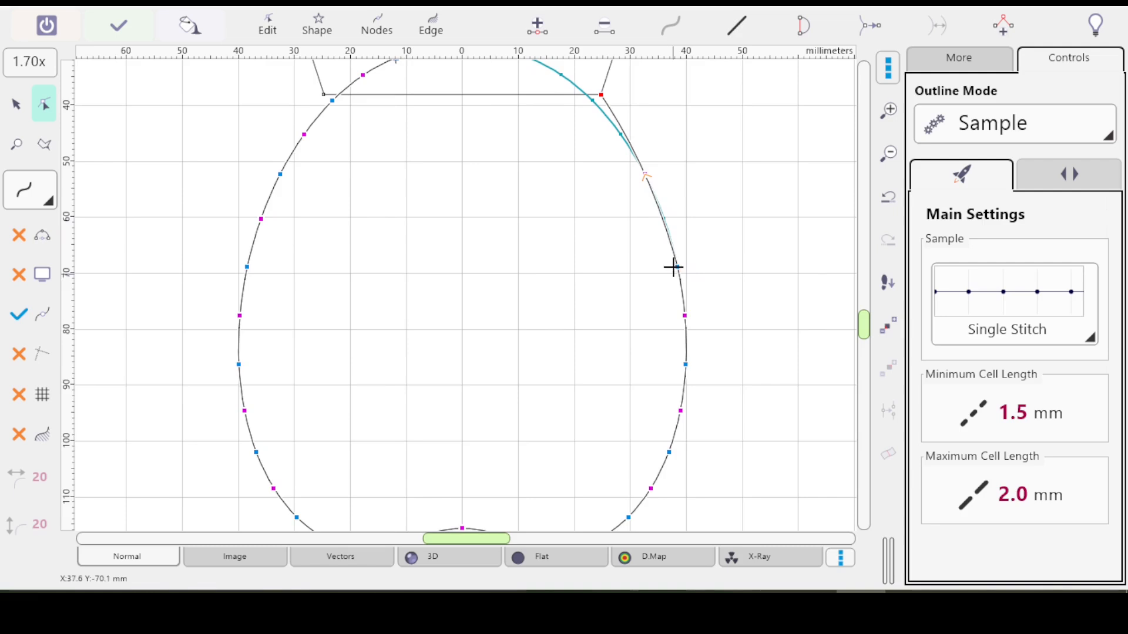
scroll(685, 285, up, 3)
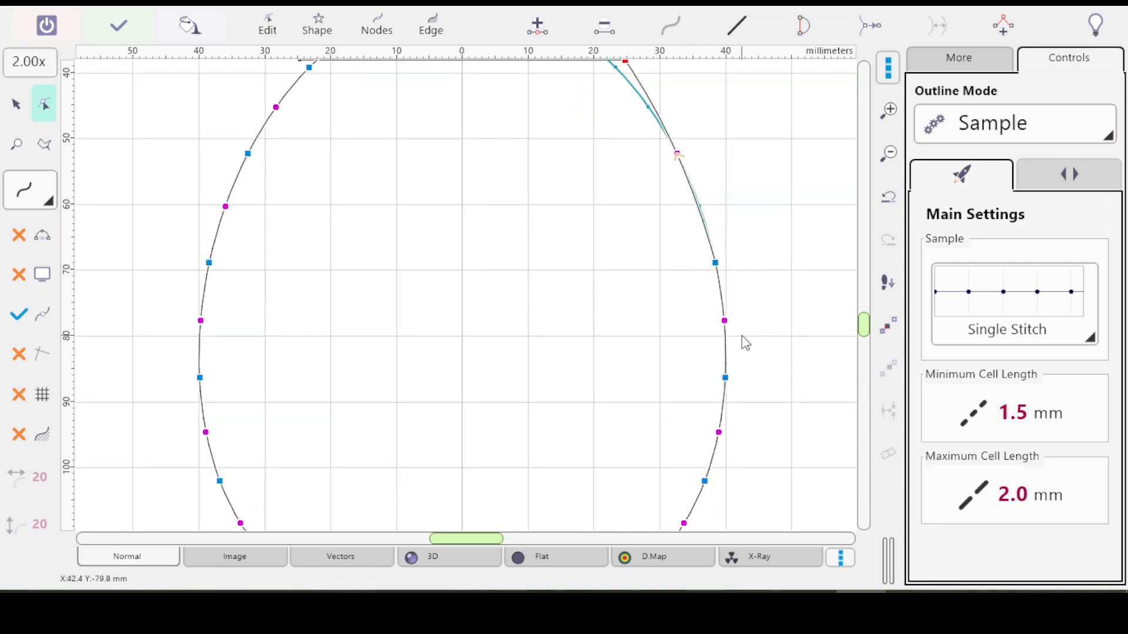
scroll(771, 206, up, 2)
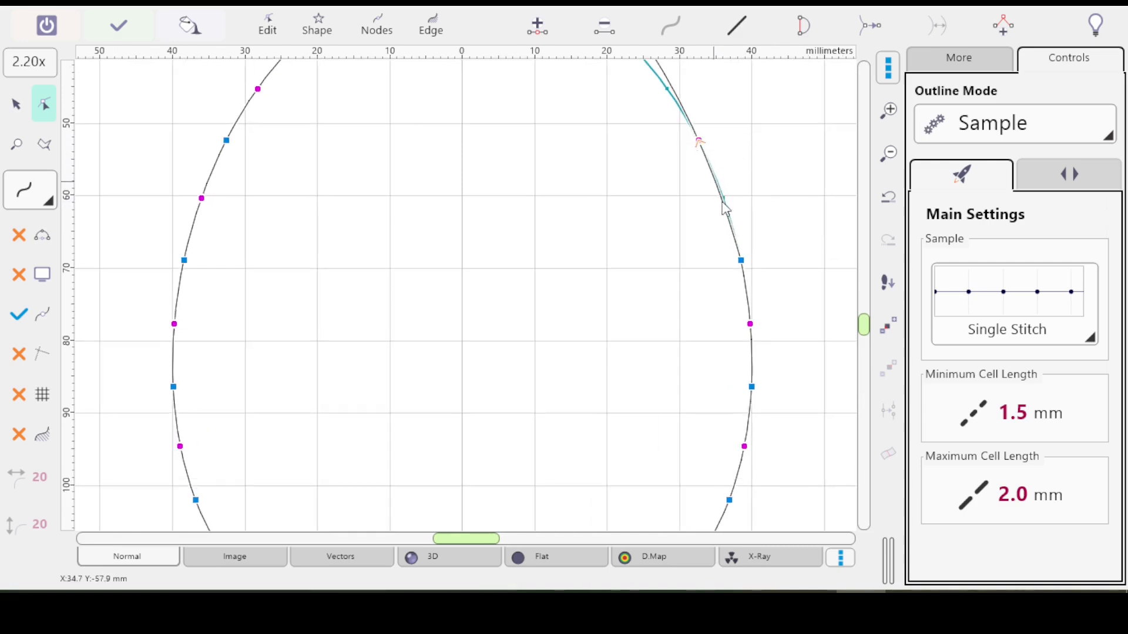
scroll(749, 189, up, 1)
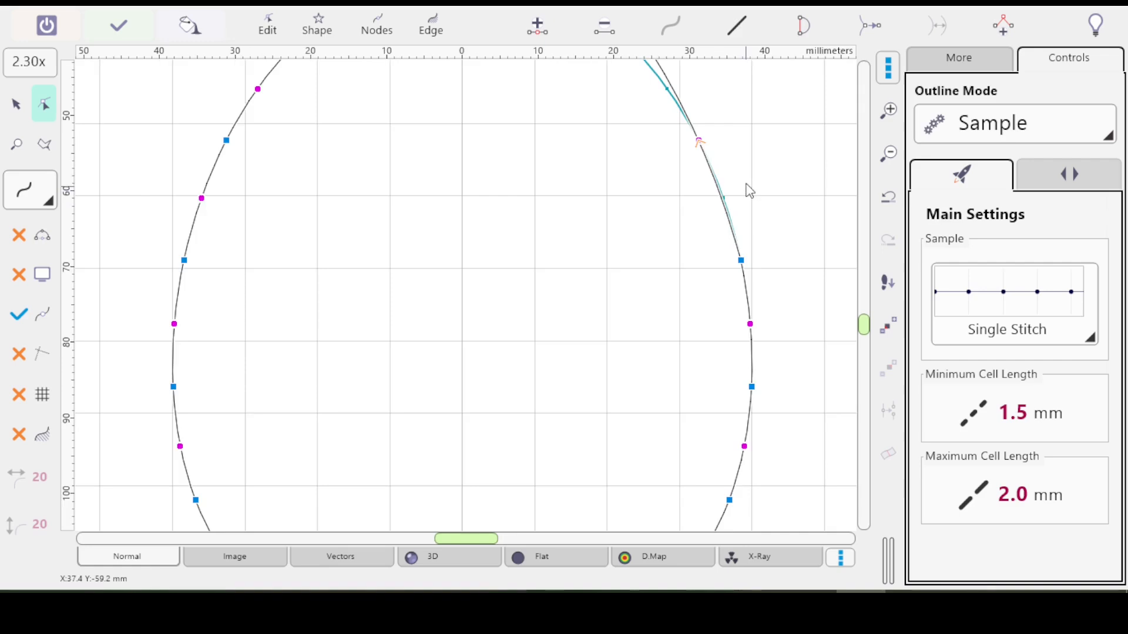
scroll(749, 190, up, 4)
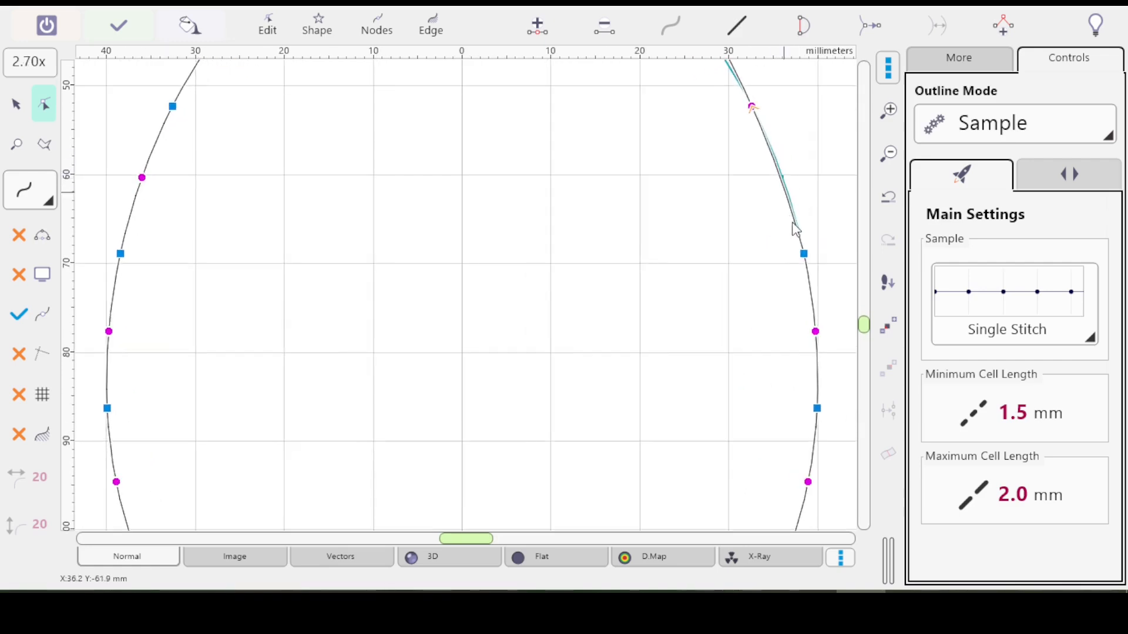
drag(730, 196, 585, 333)
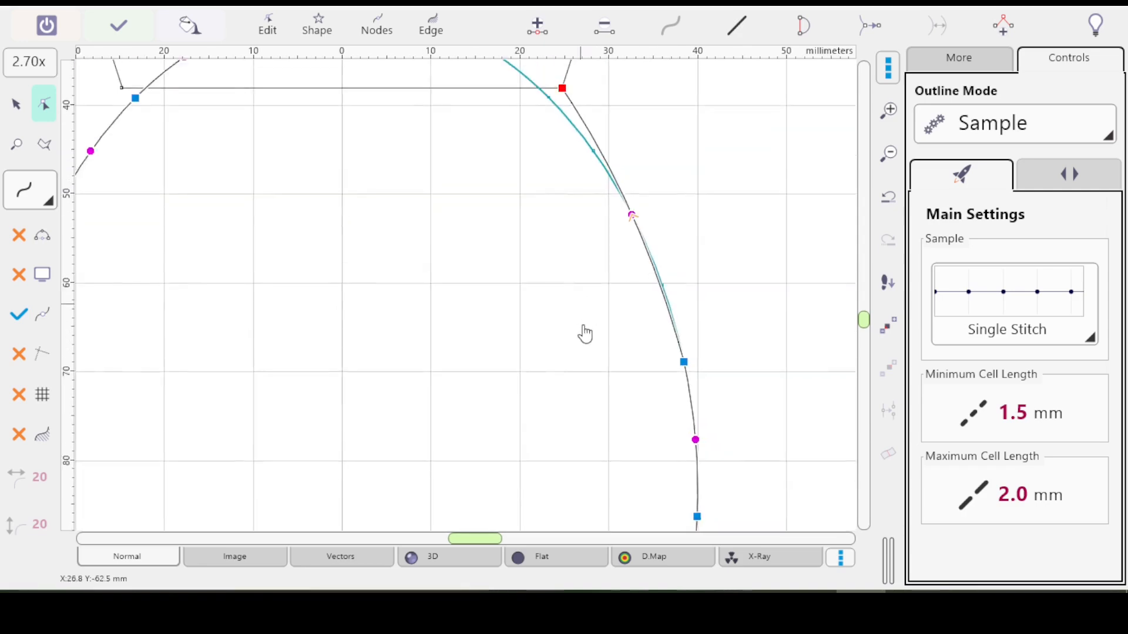
click(640, 233)
drag(640, 233, 646, 240)
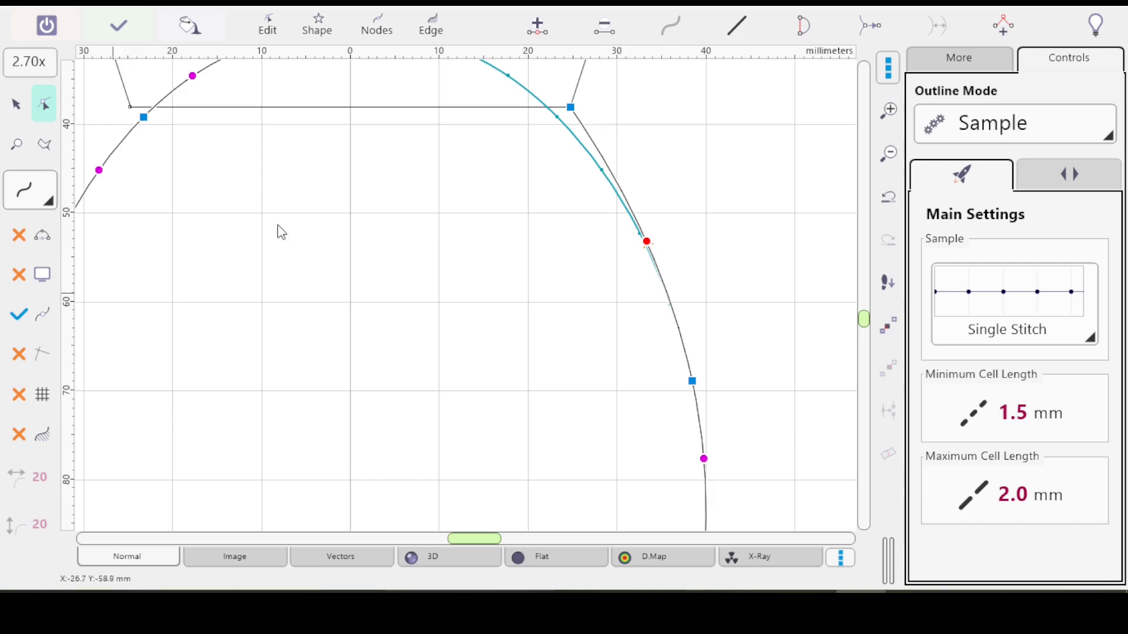
mouse_move(646, 241)
mouse_down()
mouse_move(666, 225)
mouse_move(639, 229)
mouse_up()
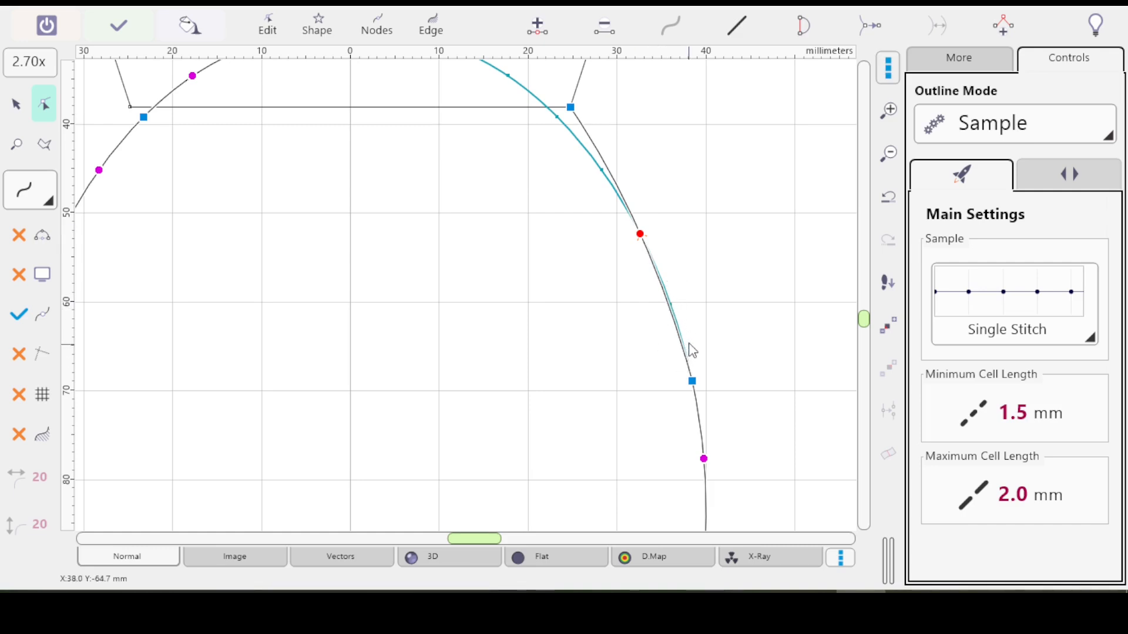
click(16, 320)
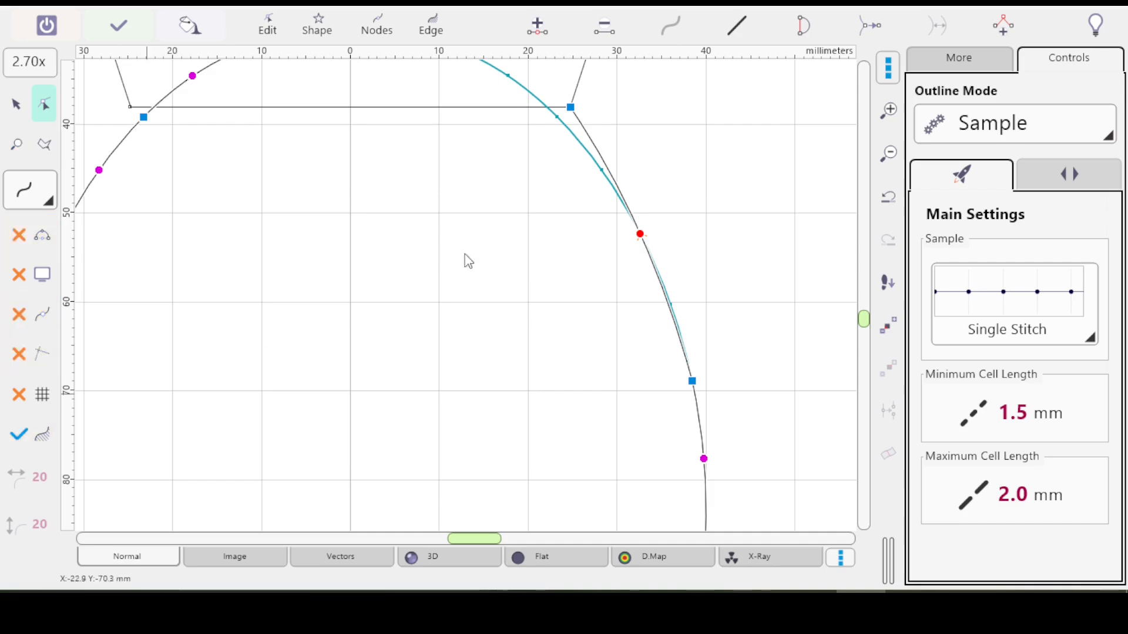
mouse_move(640, 234)
mouse_down()
mouse_move(654, 265)
mouse_move(653, 245)
mouse_up()
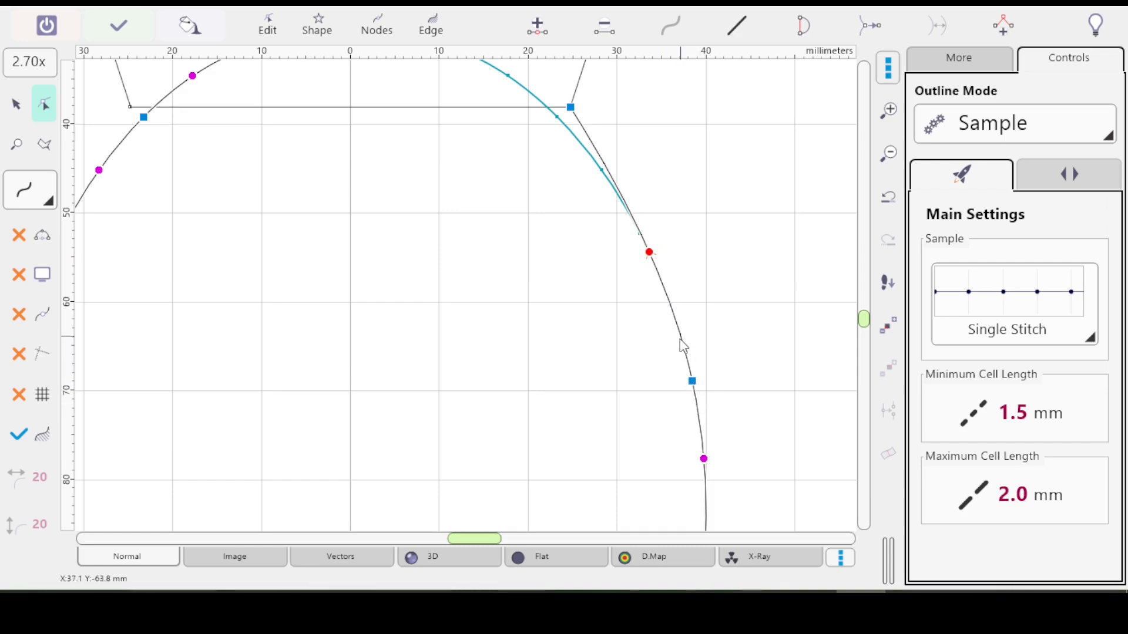
mouse_move(649, 253)
mouse_down()
mouse_move(664, 295)
mouse_move(646, 253)
mouse_move(657, 271)
mouse_up()
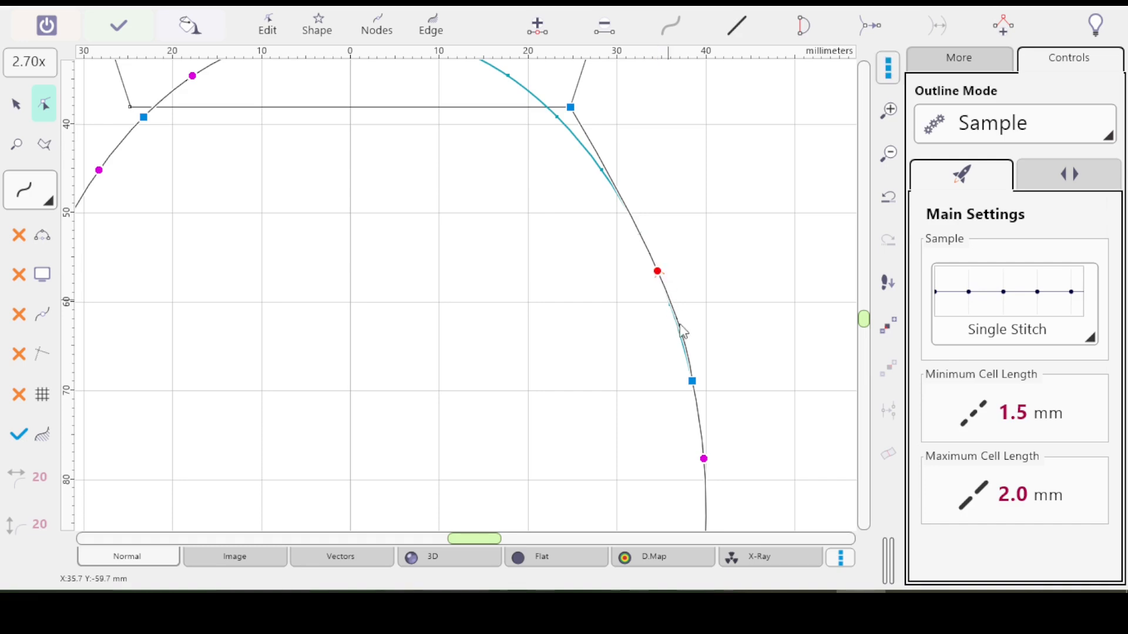
drag(656, 269, 647, 253)
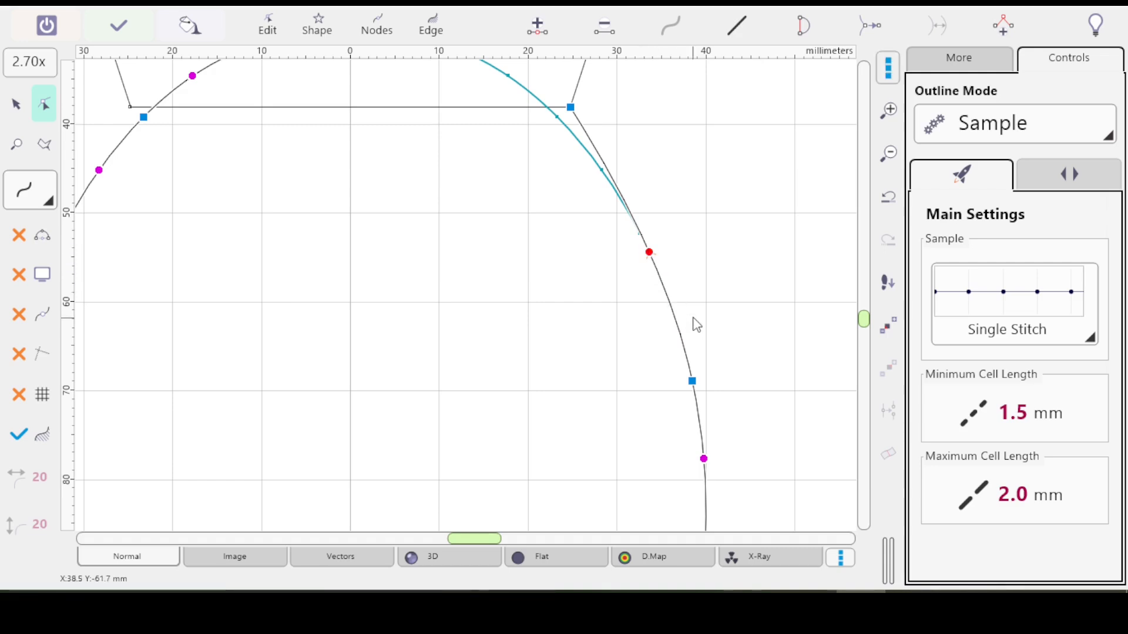
Insert a node beside the petal's bottom-centre node and split the outline into two objects at the bottom centre.
scroll(682, 295, down, 5)
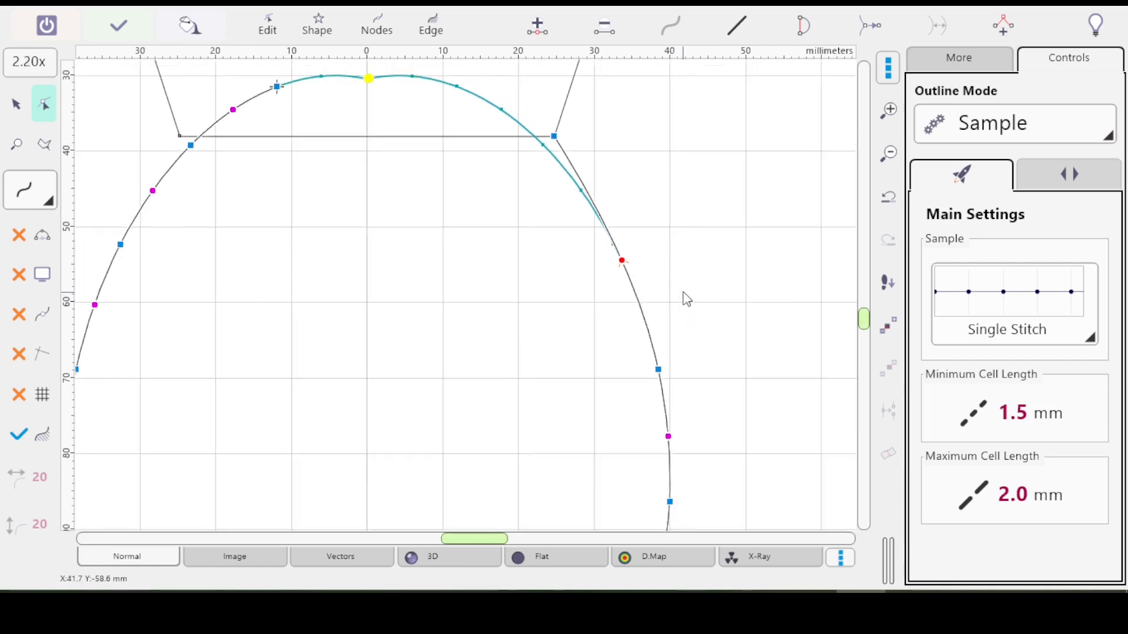
scroll(683, 293, down, 3)
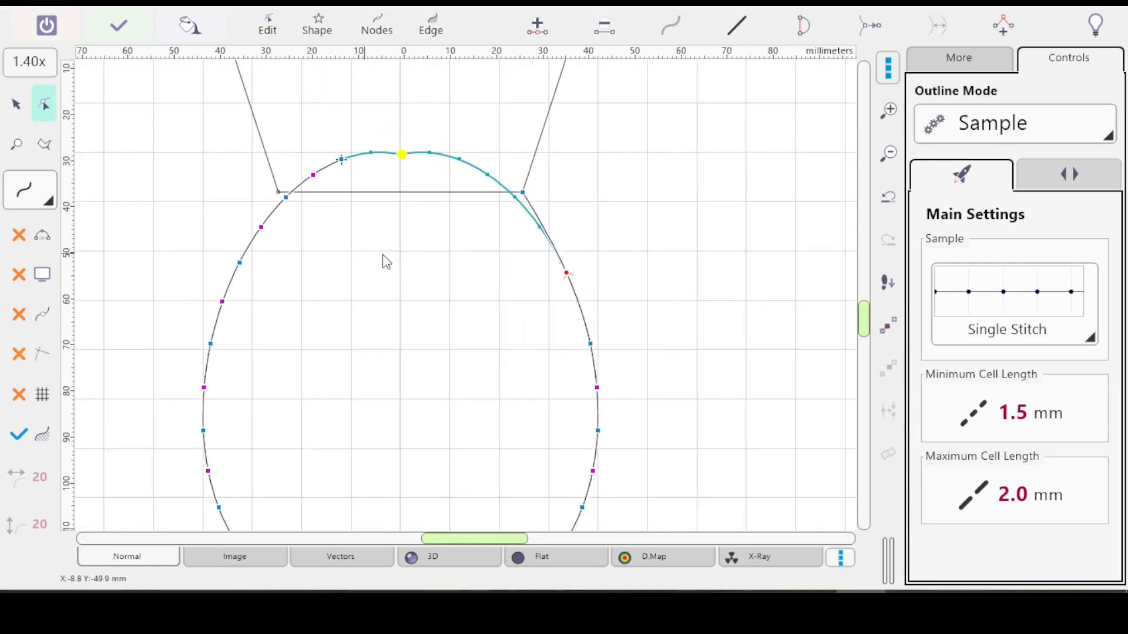
drag(864, 313, 864, 322)
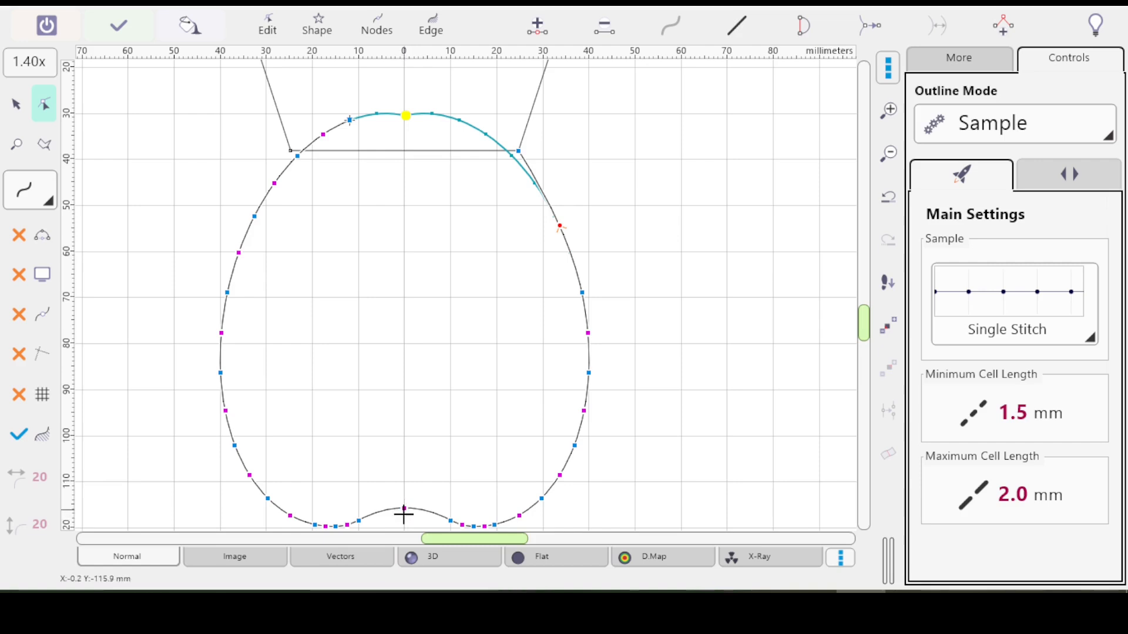
drag(400, 505, 418, 459)
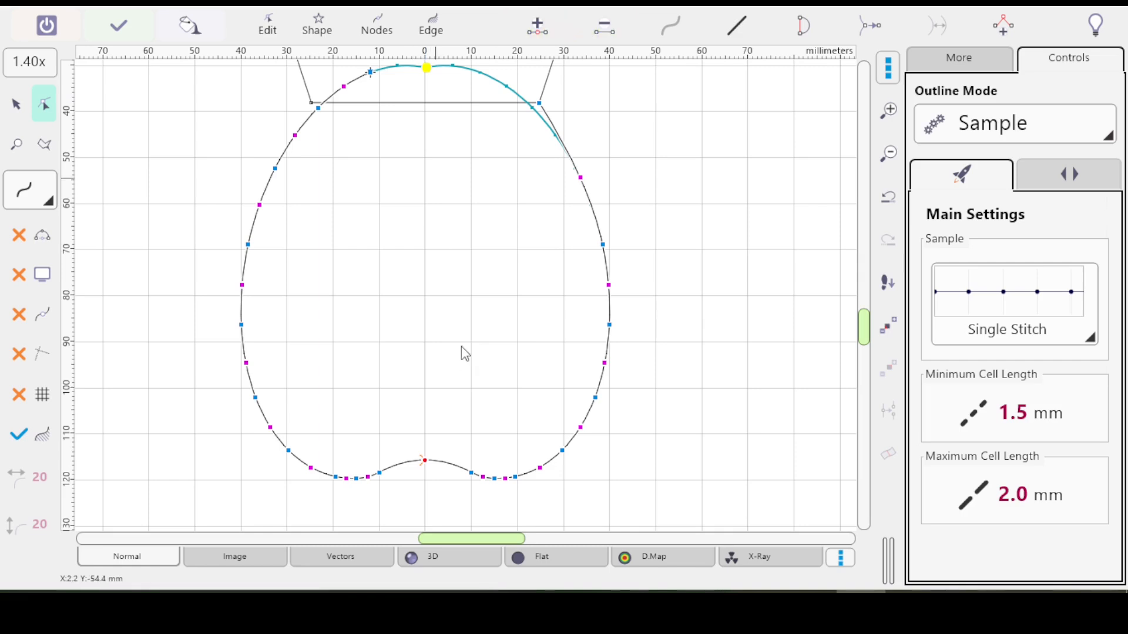
right_click(424, 460)
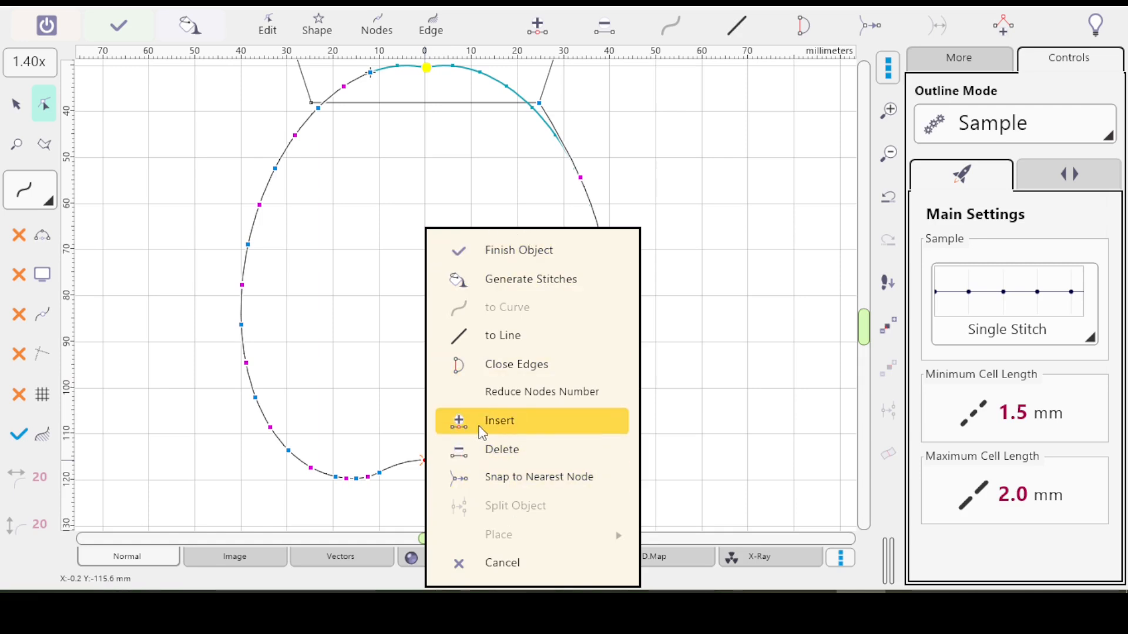
click(415, 17)
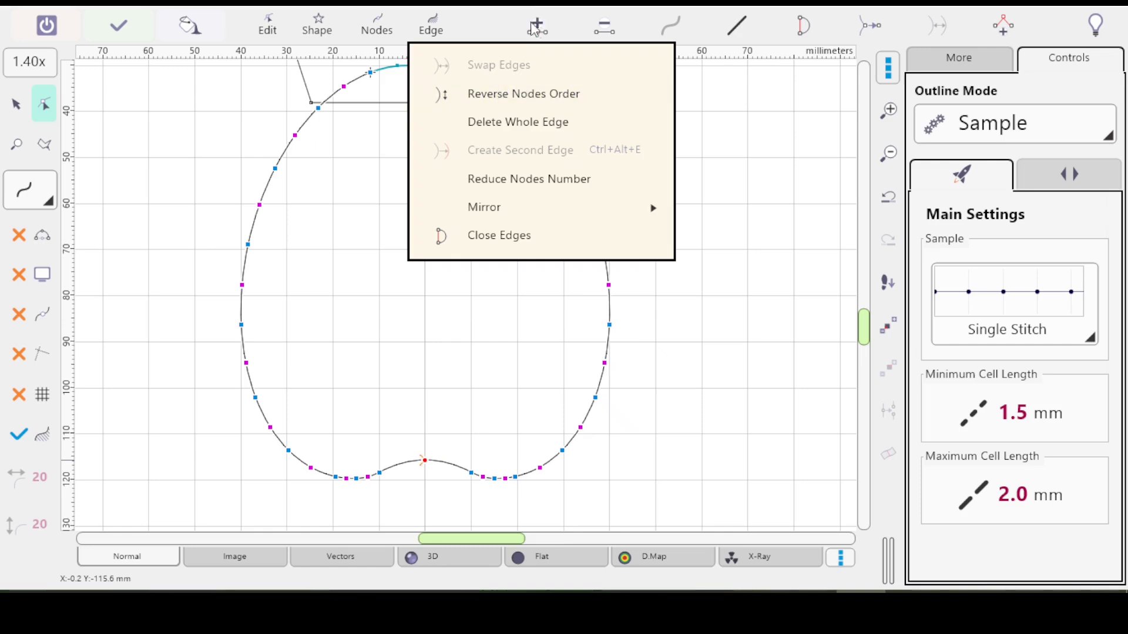
click(536, 29)
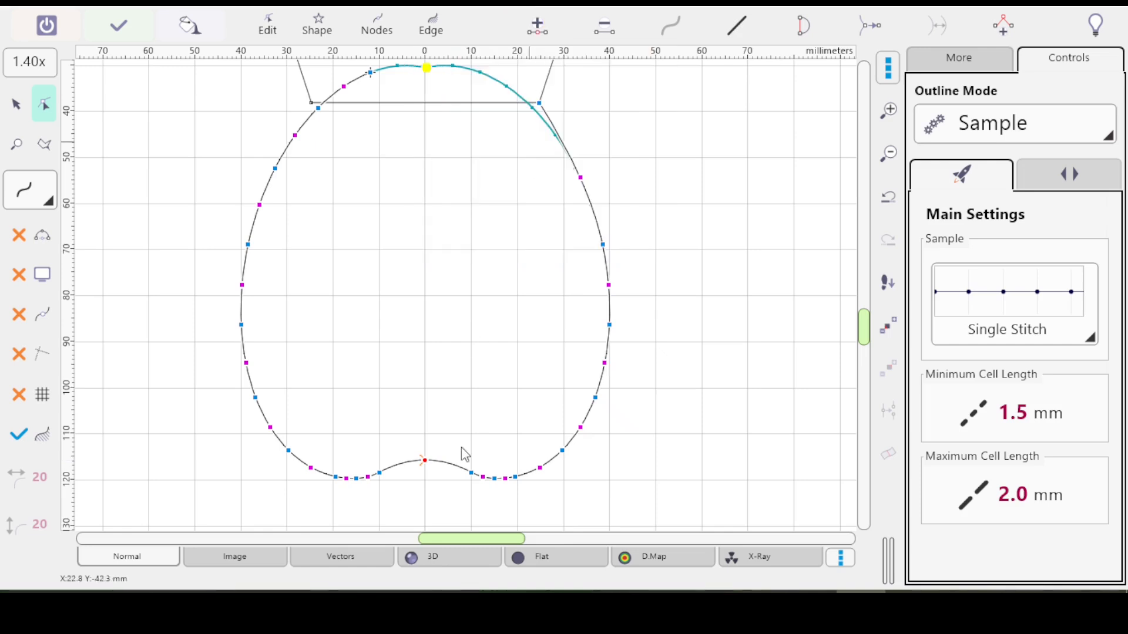
right_click(423, 461)
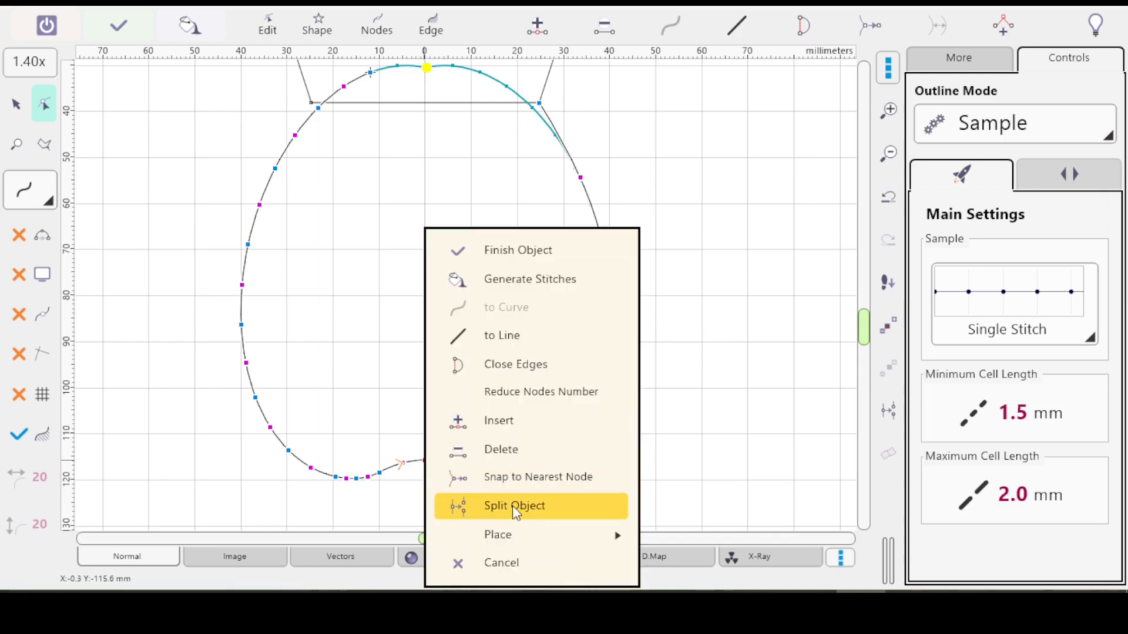
click(515, 509)
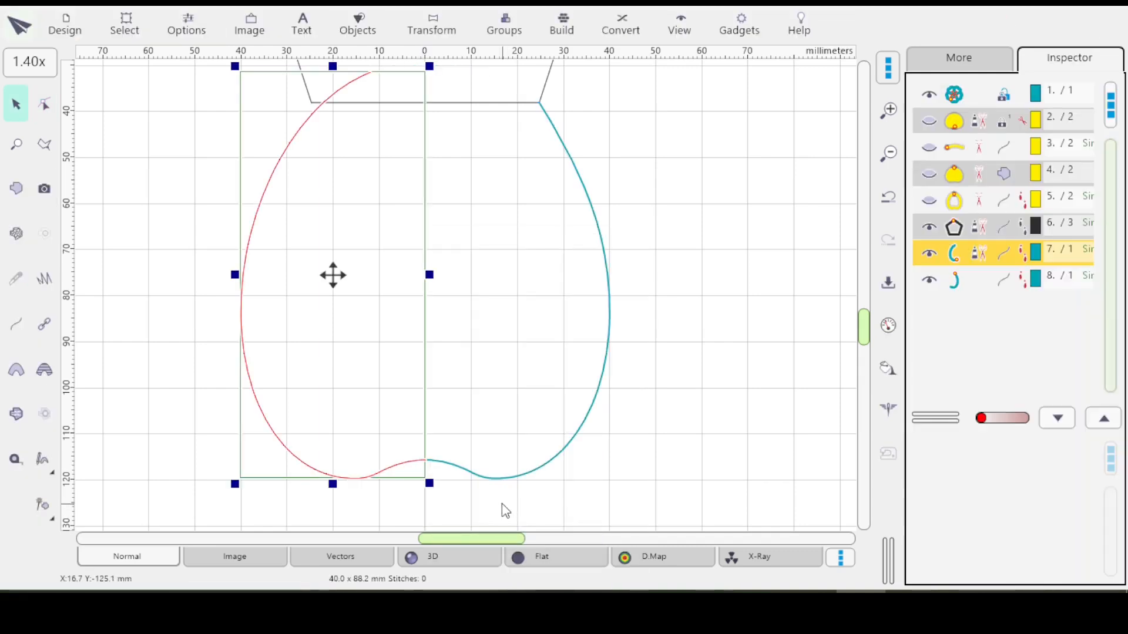
Delete the left half of the split petal outline and open the right half for node editing.
key(Delete)
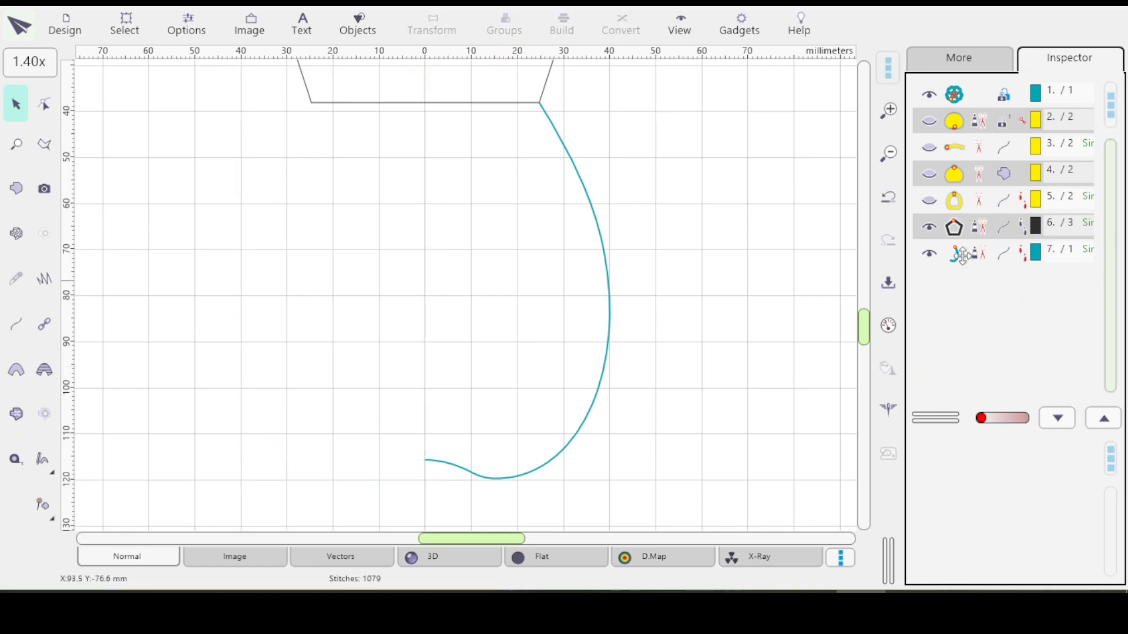
click(998, 255)
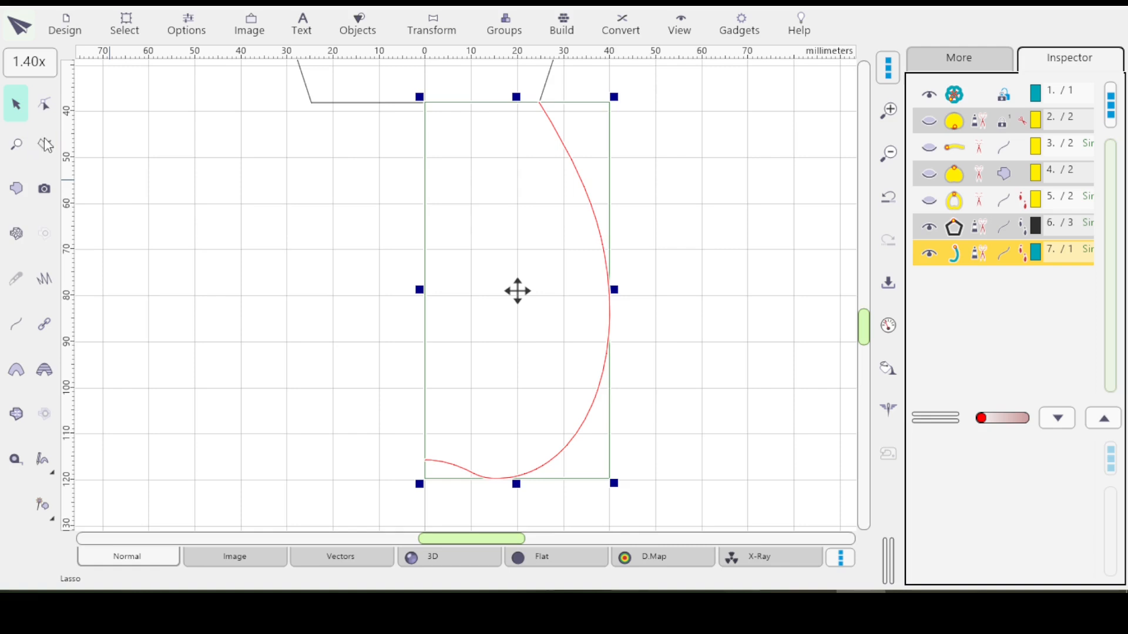
click(47, 110)
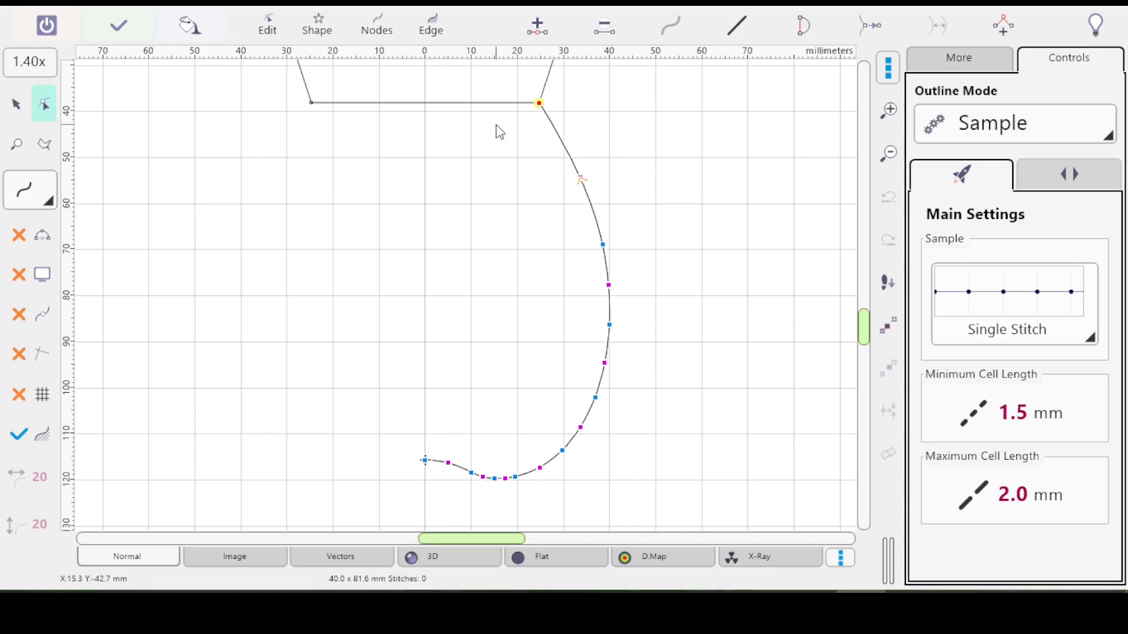
Reverse the half petal's node order, duplicate and mirror it horizontally to complete the petal outline, and accept the node edit.
click(431, 26)
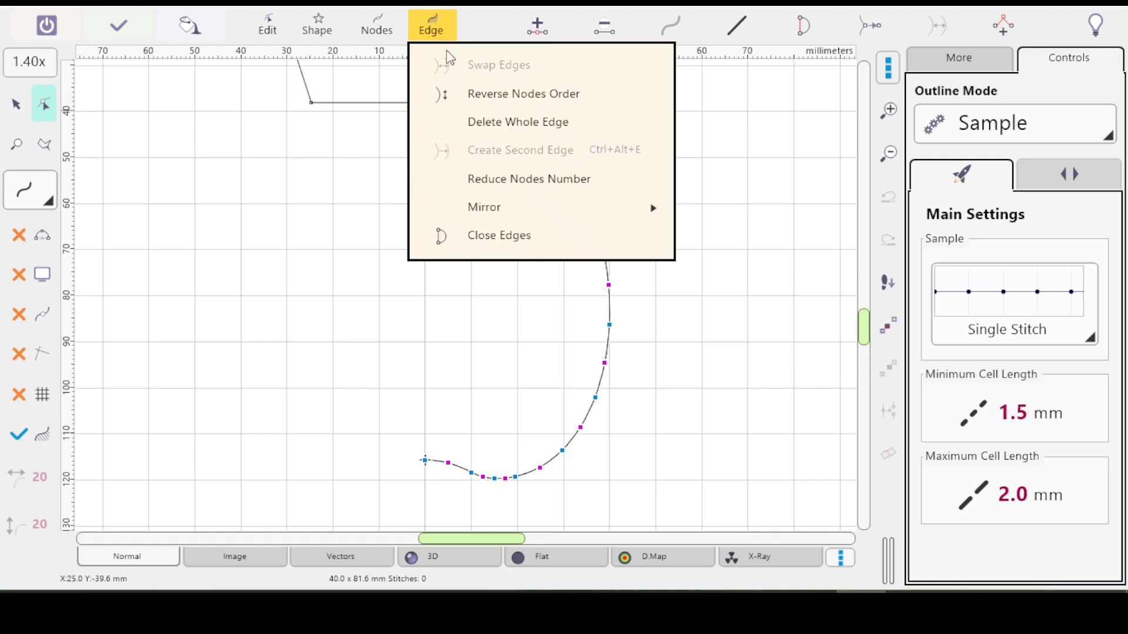
click(503, 97)
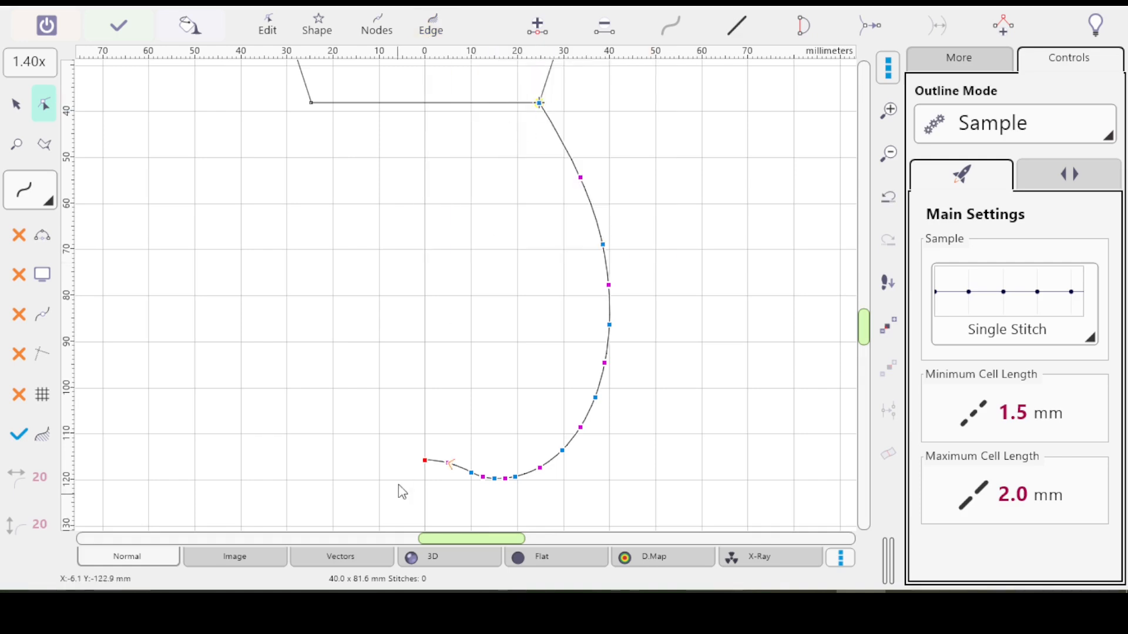
click(442, 34)
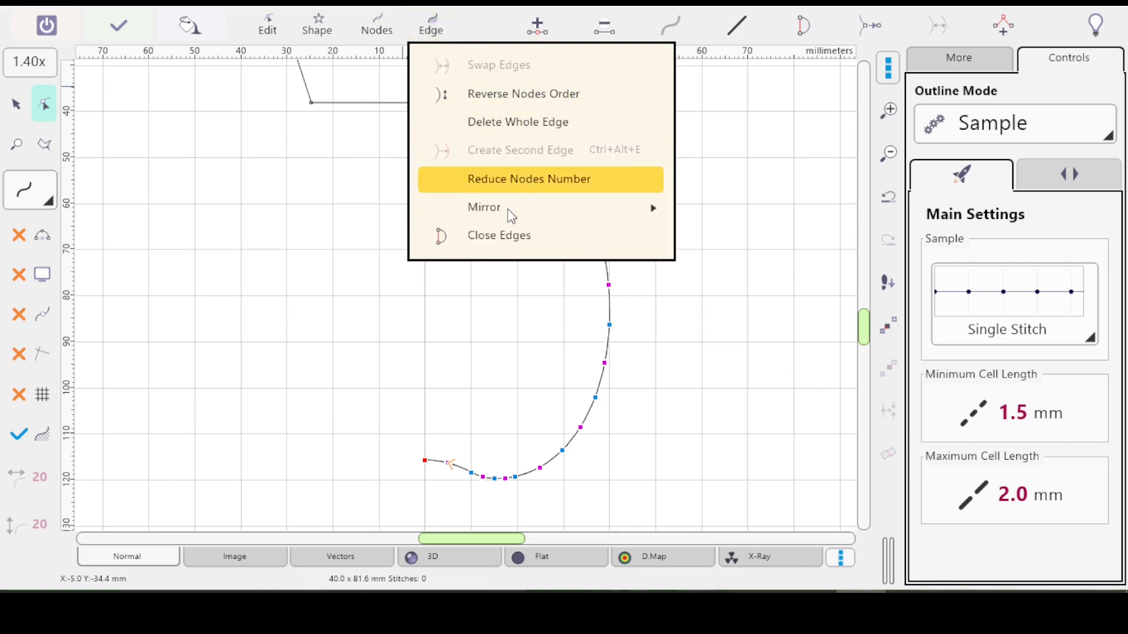
mouse_move(507, 207)
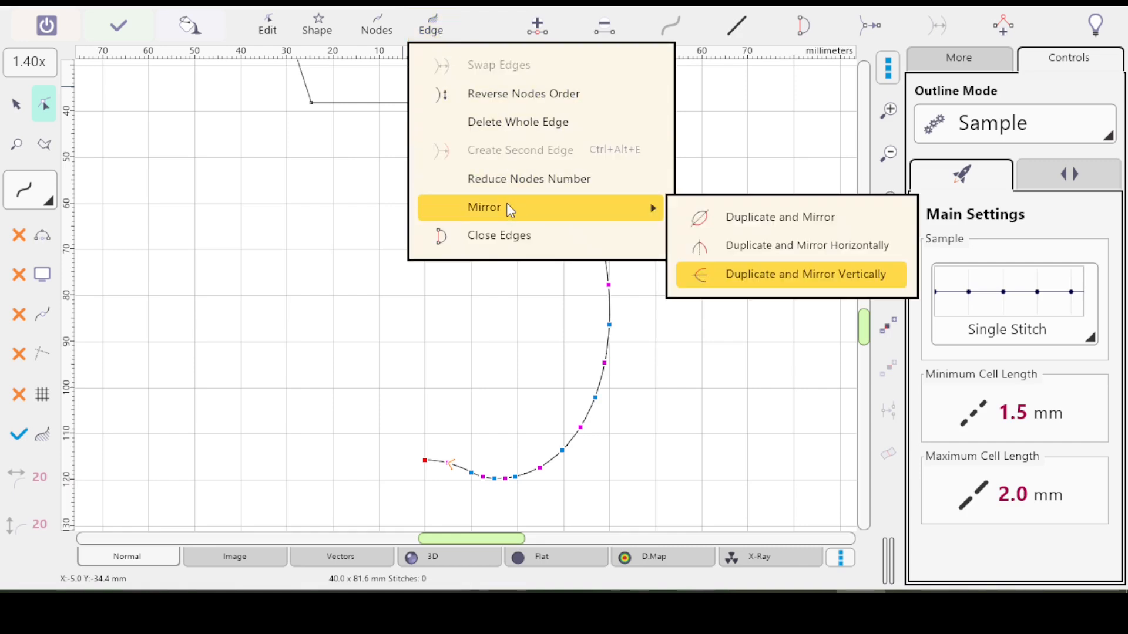
click(781, 247)
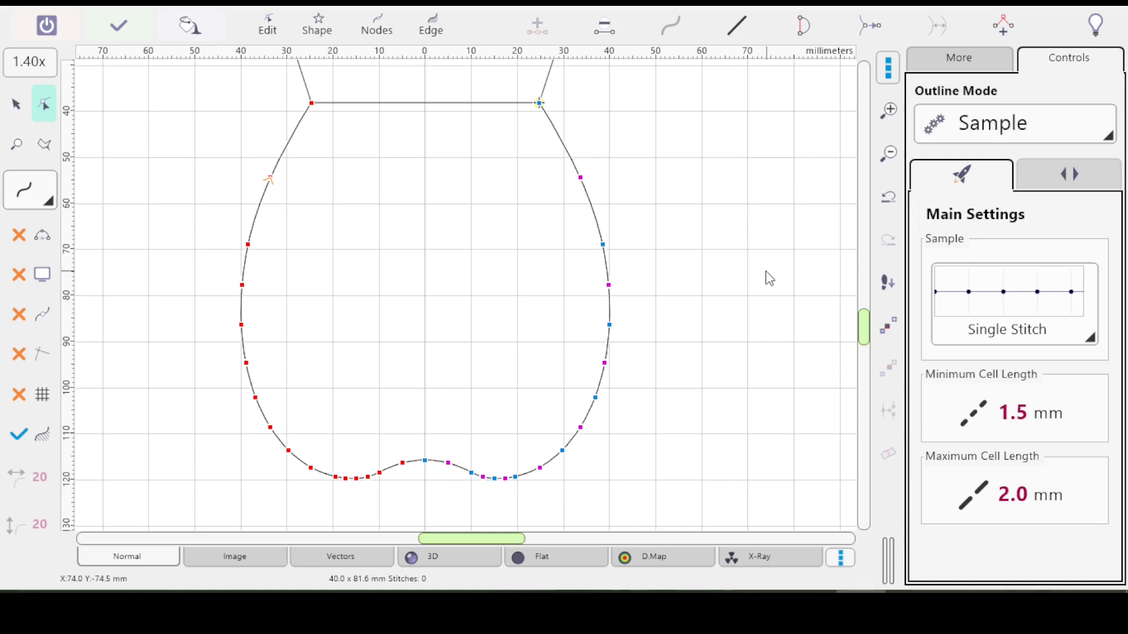
key(Return)
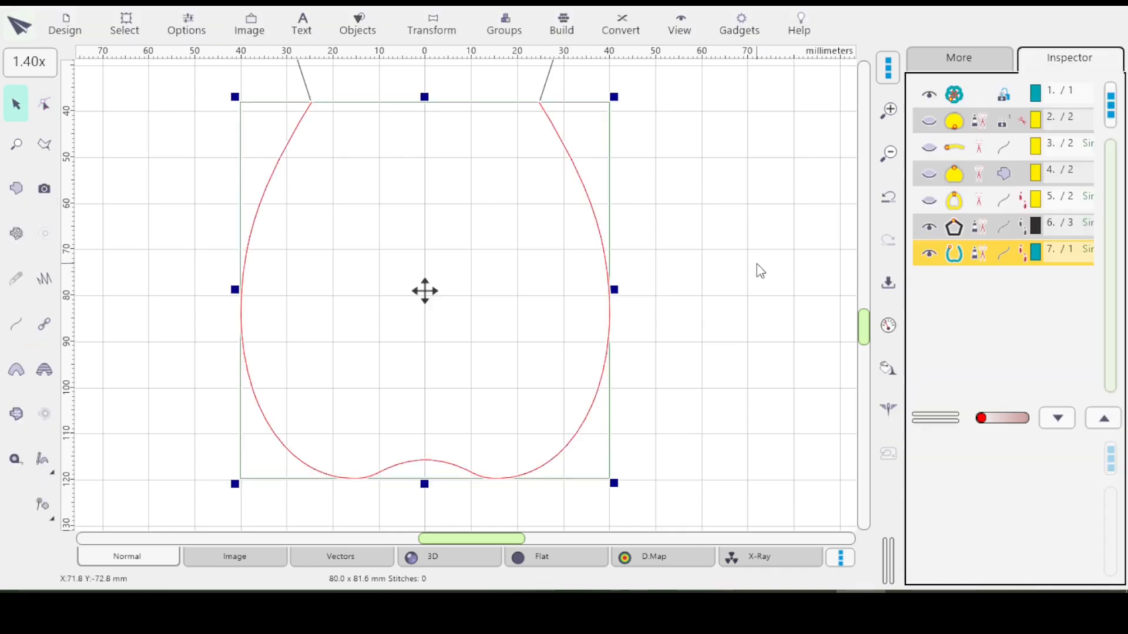
Examine the completed petal against the pentagon guide and the original flower at several magnifications.
scroll(757, 264, down, 4)
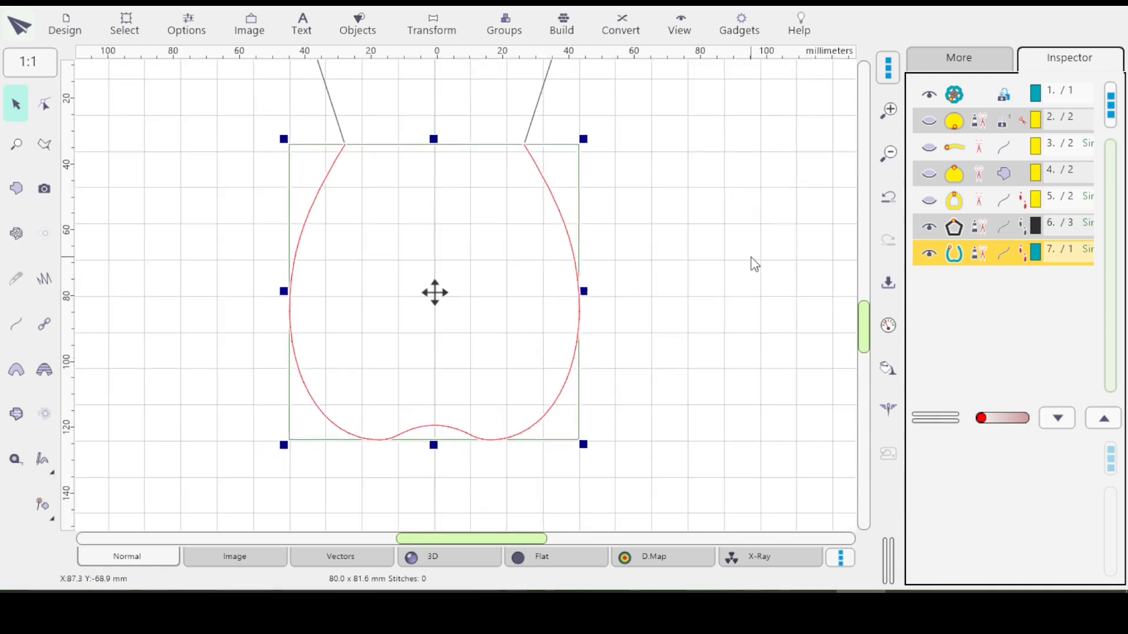
scroll(754, 264, down, 3)
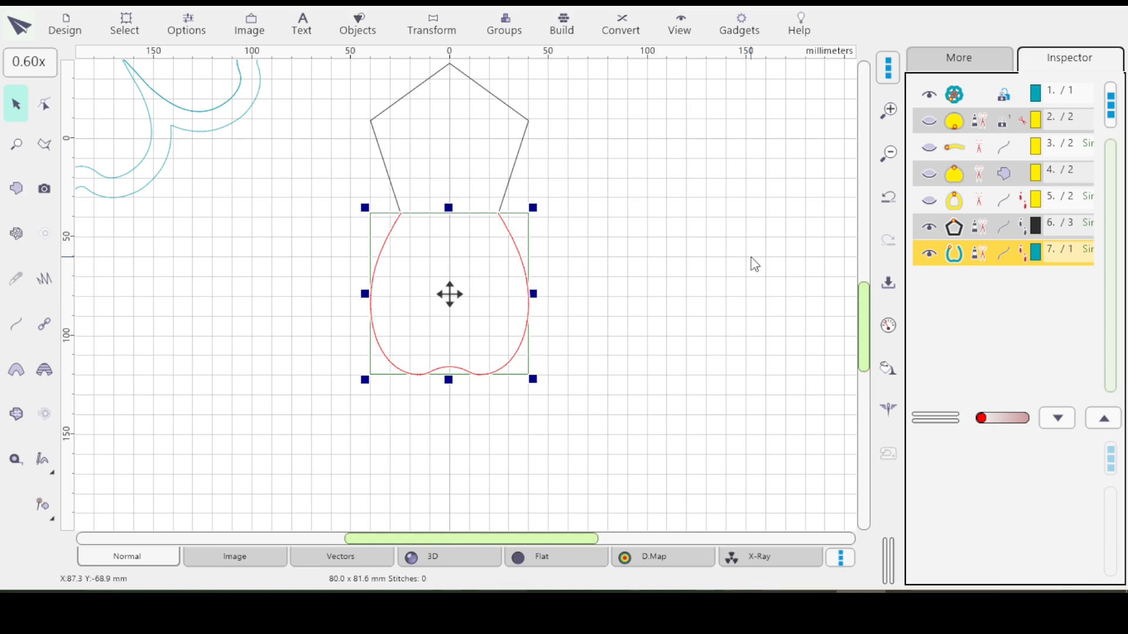
scroll(750, 257, down, 1)
scroll(751, 257, down, 1)
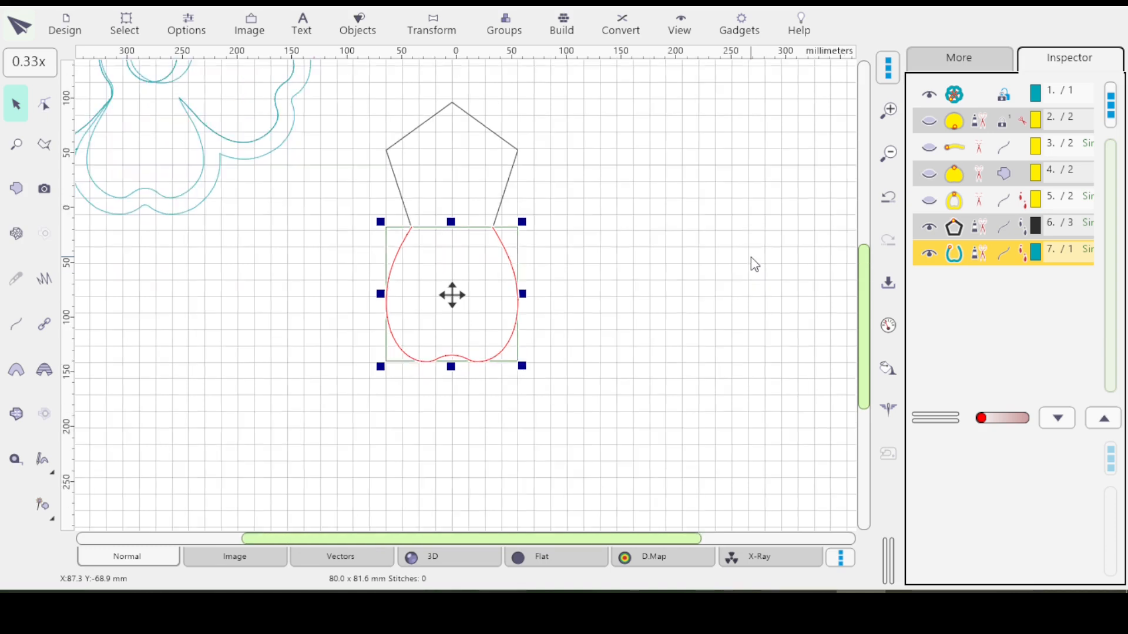
scroll(754, 264, down, 1)
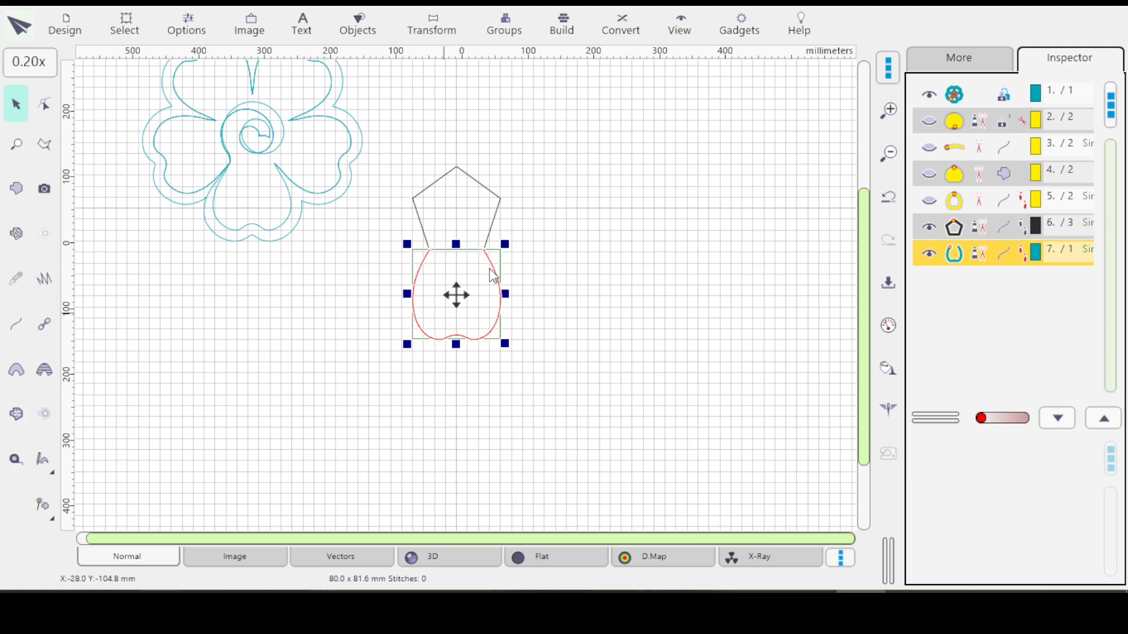
scroll(241, 188, down, 1)
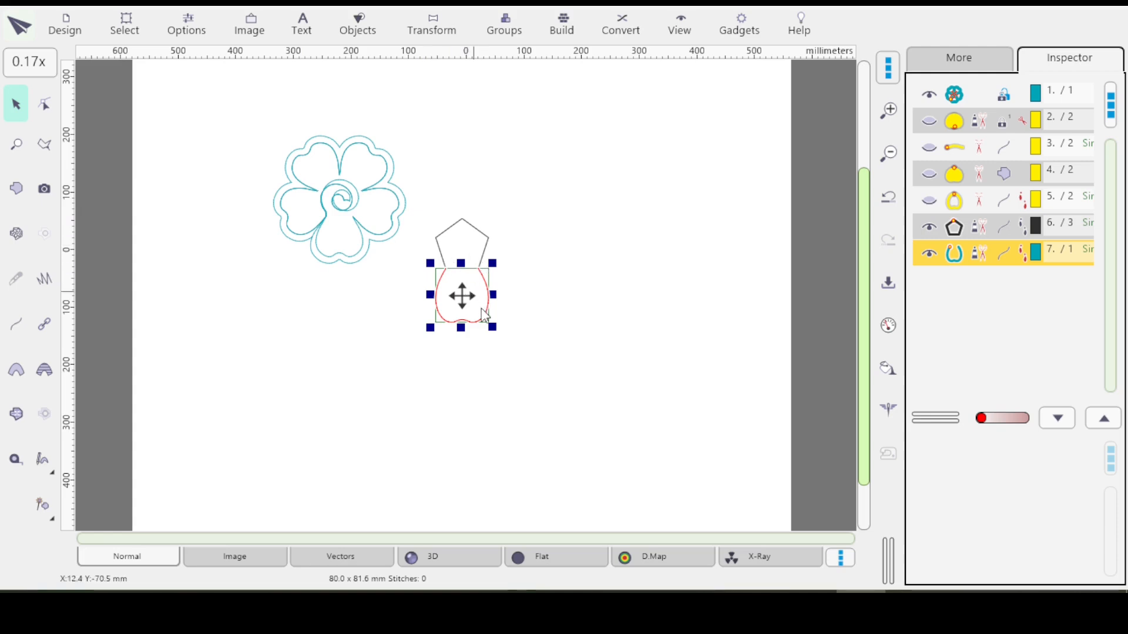
scroll(486, 303, up, 3)
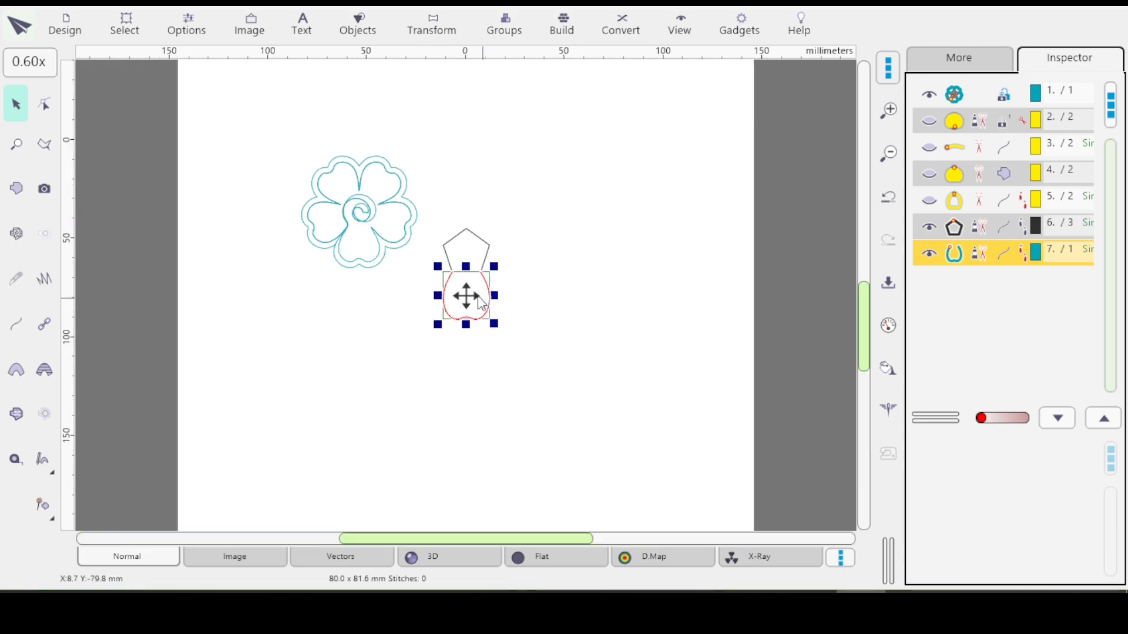
scroll(519, 308, up, 2)
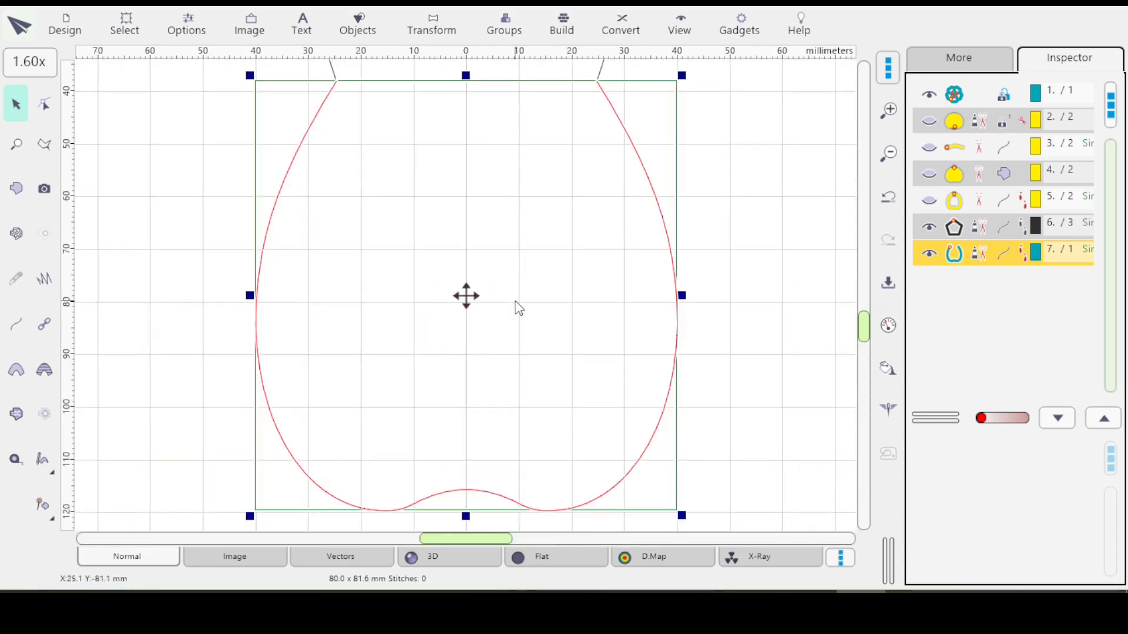
scroll(510, 292, down, 4)
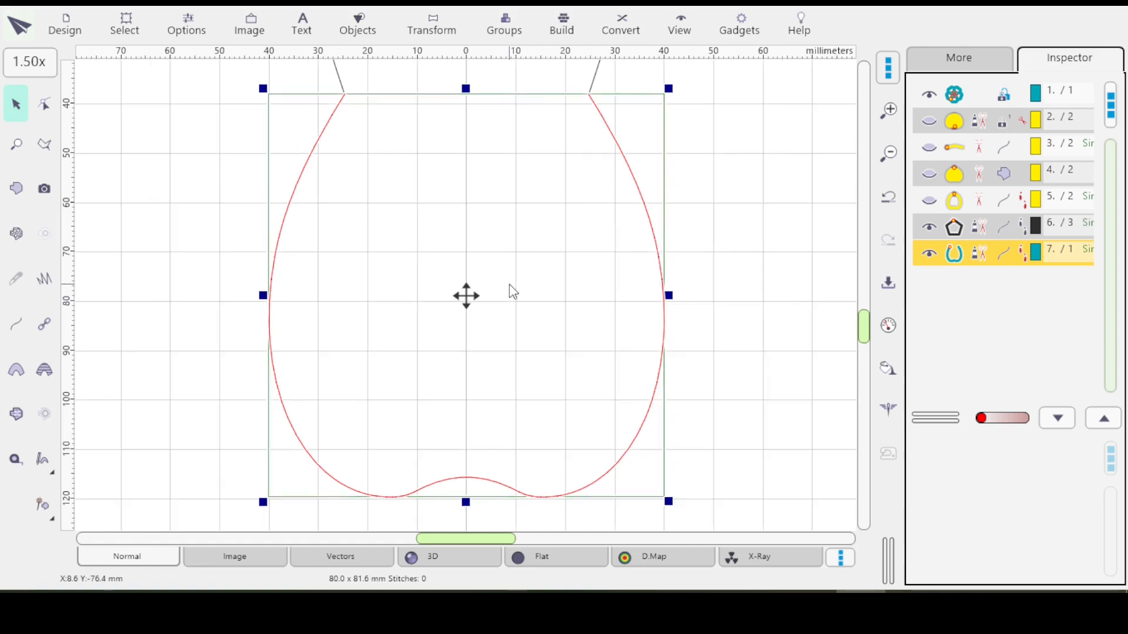
scroll(510, 288, down, 4)
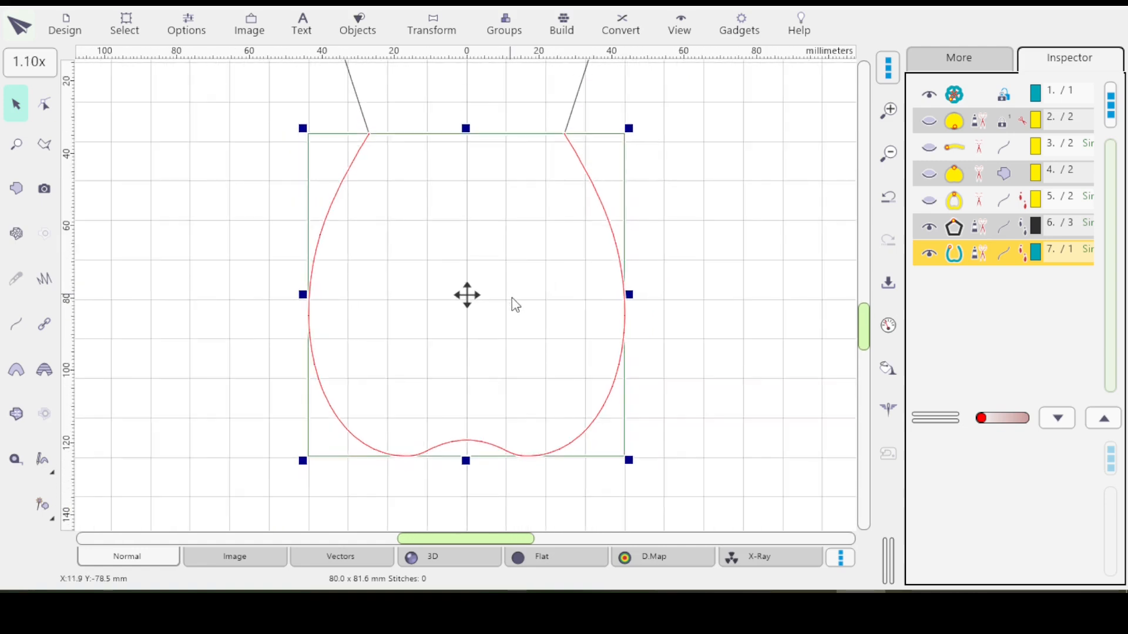
scroll(510, 291, down, 1)
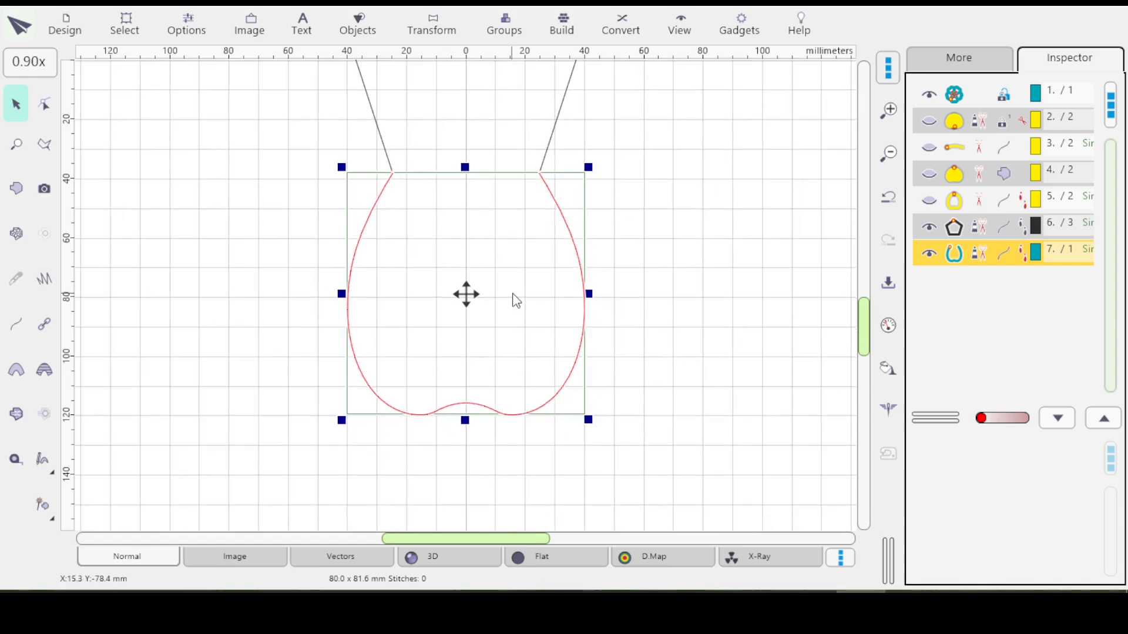
scroll(517, 301, down, 2)
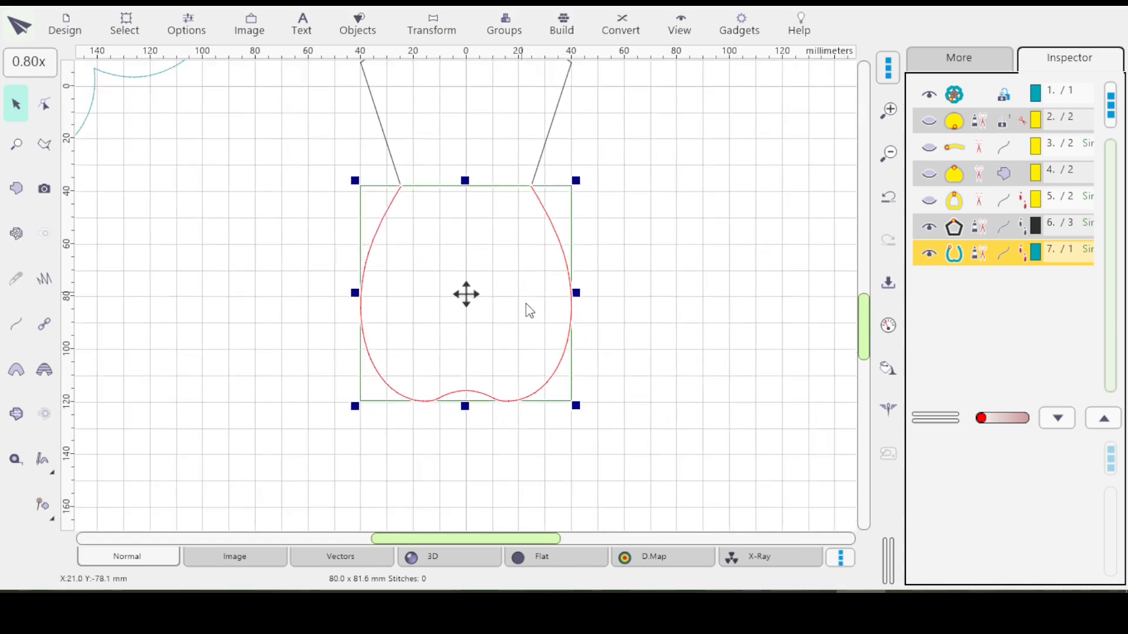
drag(507, 268, 545, 373)
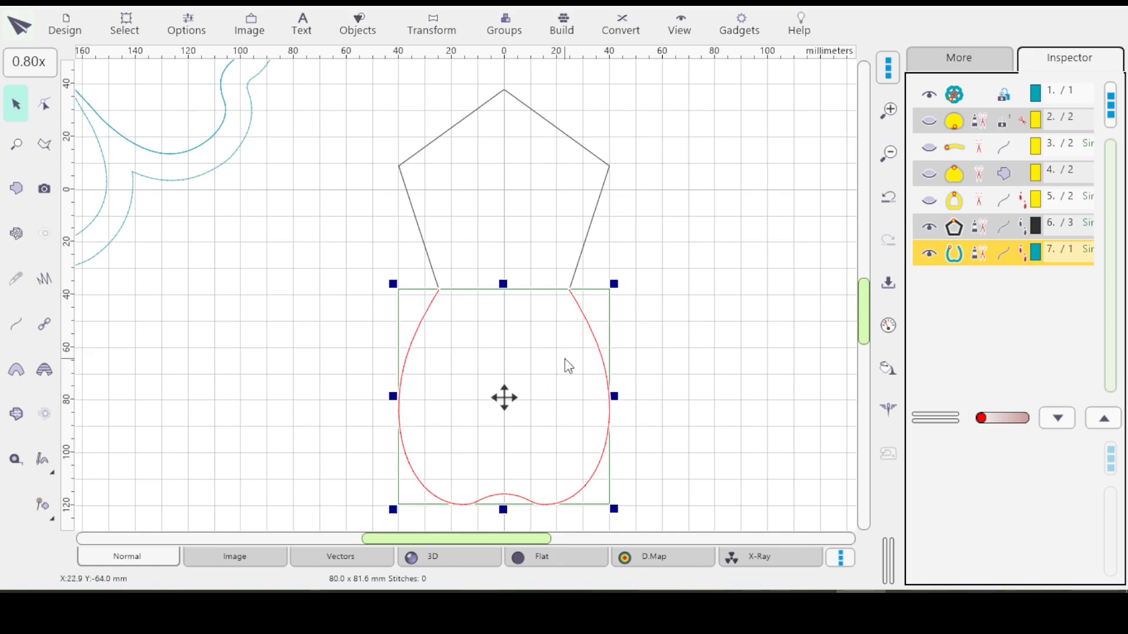
scroll(565, 360, down, 3)
scroll(567, 365, down, 1)
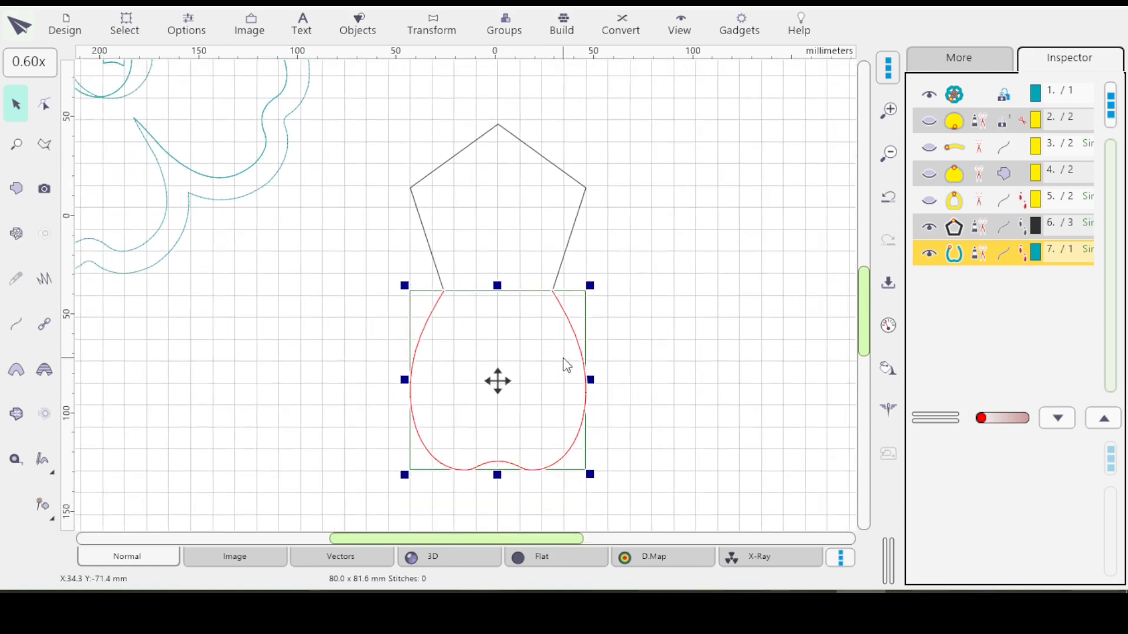
scroll(566, 364, down, 1)
scroll(573, 366, down, 1)
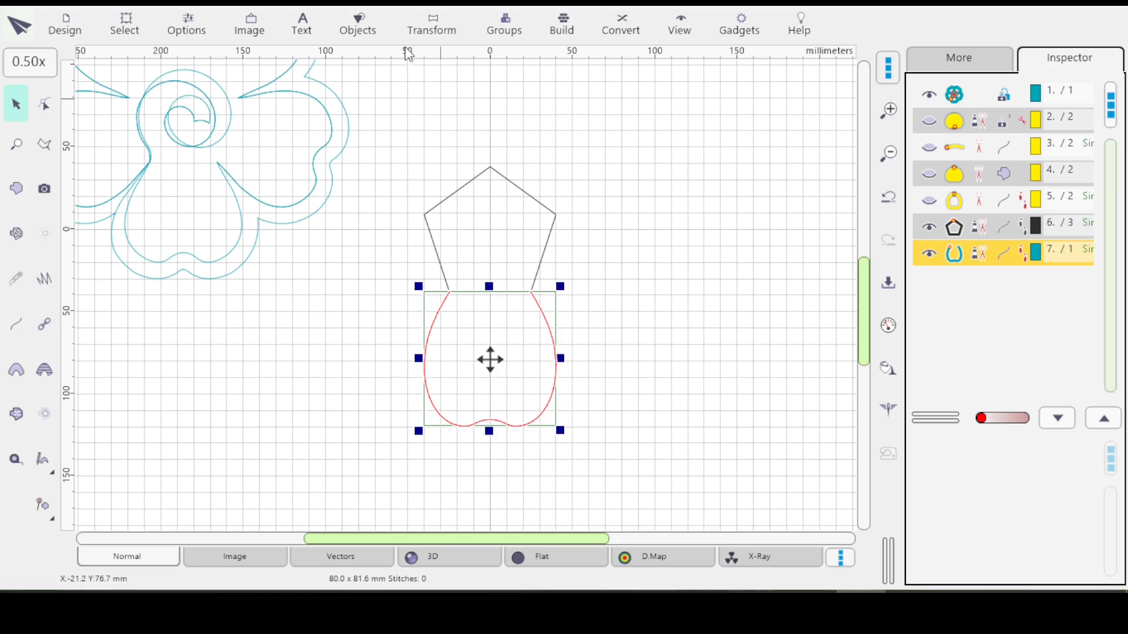
Set the petal's rotation transformation to Number per Revolution with a value of 5, and leave the transformations without applying.
click(432, 26)
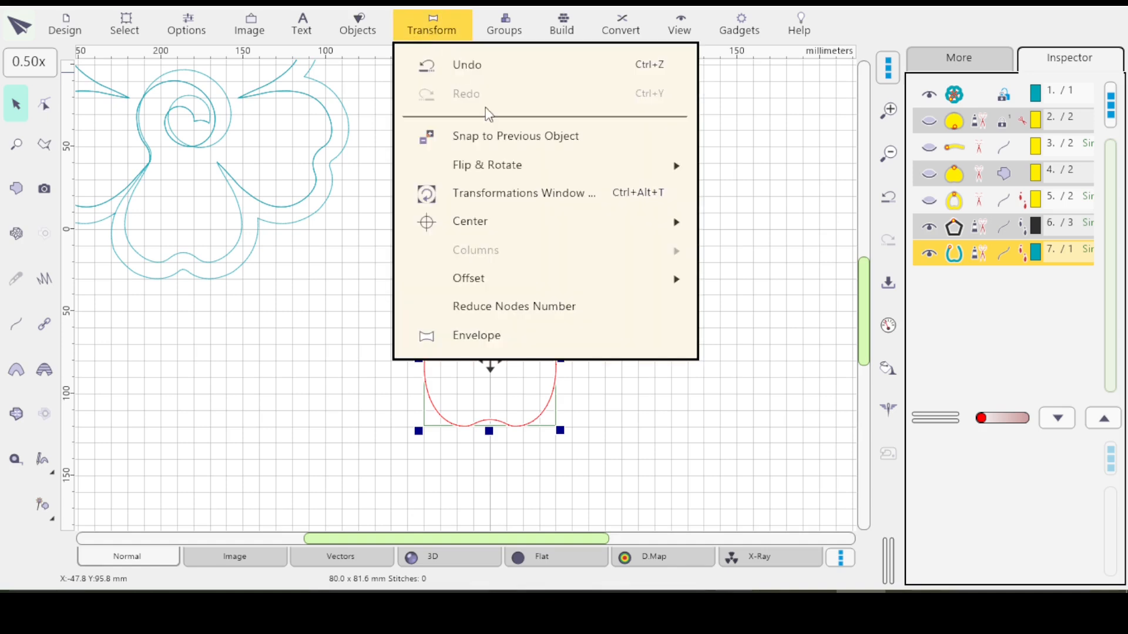
click(530, 192)
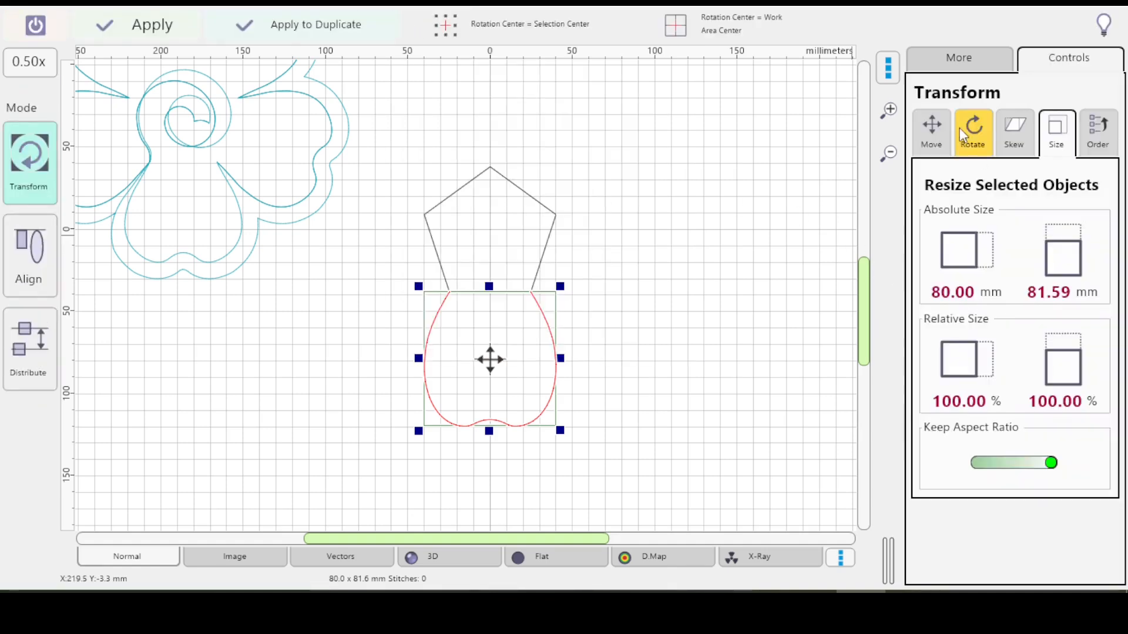
click(969, 138)
click(1012, 411)
click(1010, 405)
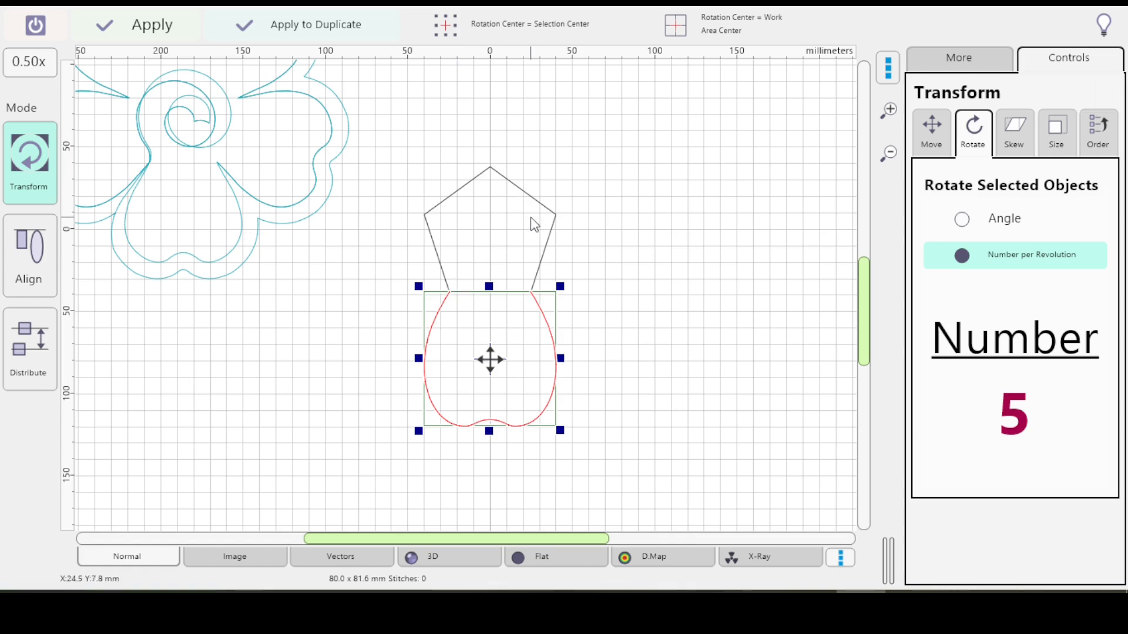
click(33, 13)
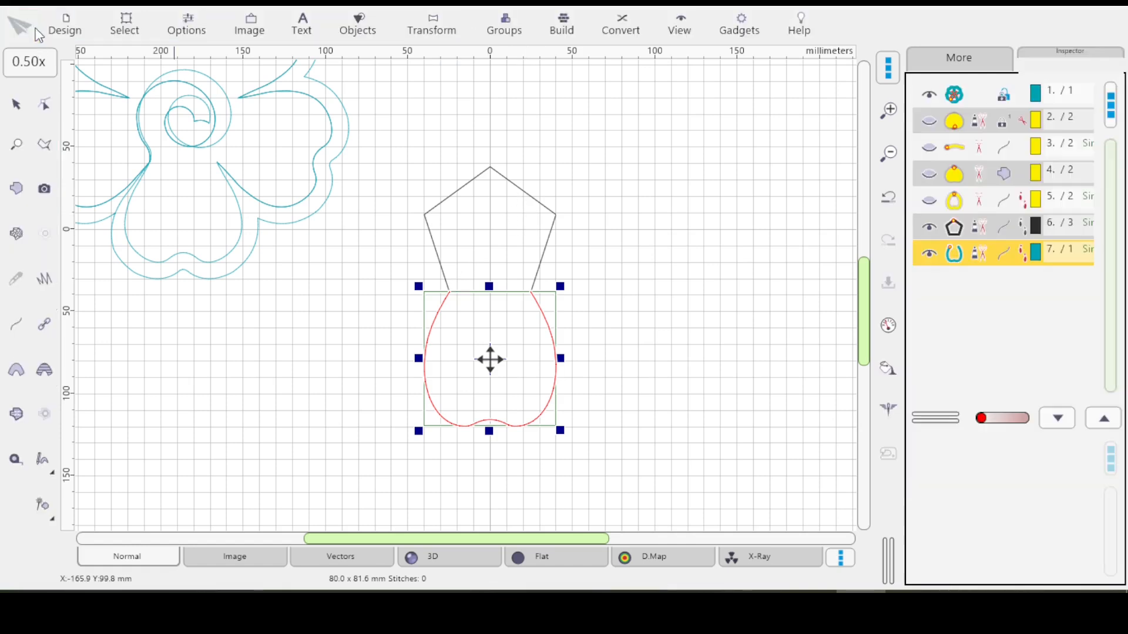
Inspect the pentagon guide's position against the hidden notch curve and the hidden rounded petal shape by selecting them in the object list.
click(997, 233)
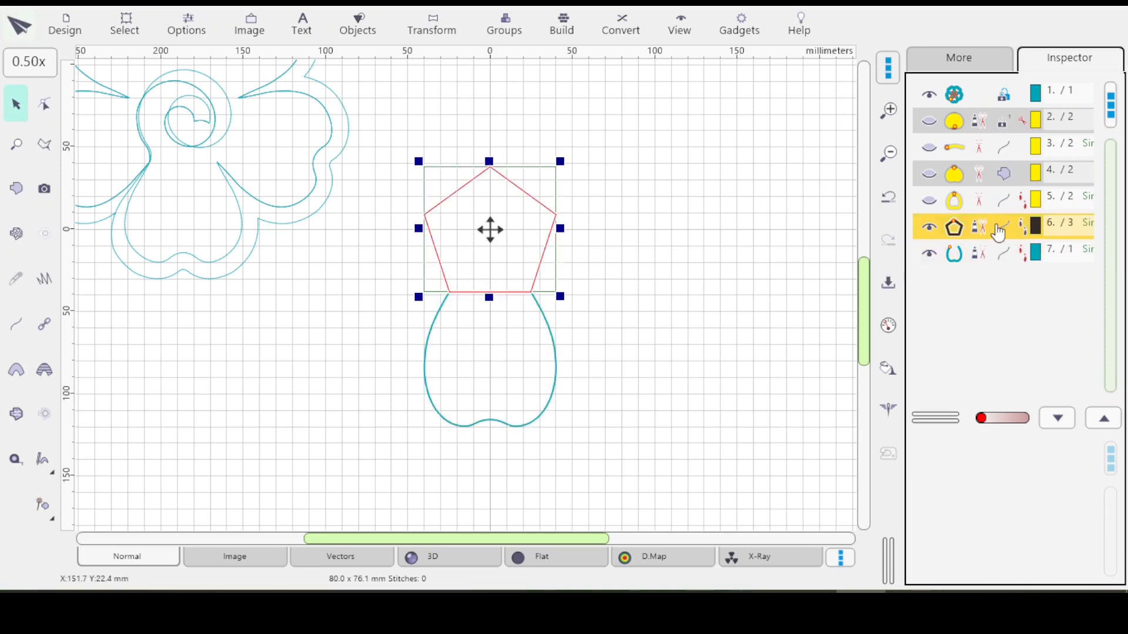
ctrl+click(990, 152)
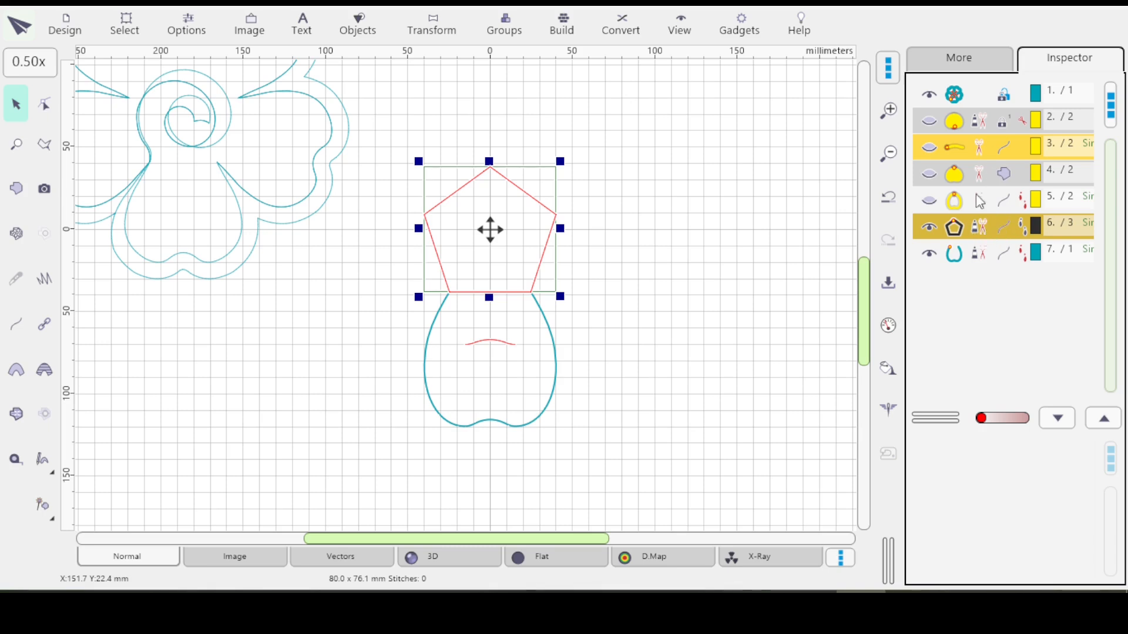
click(982, 146)
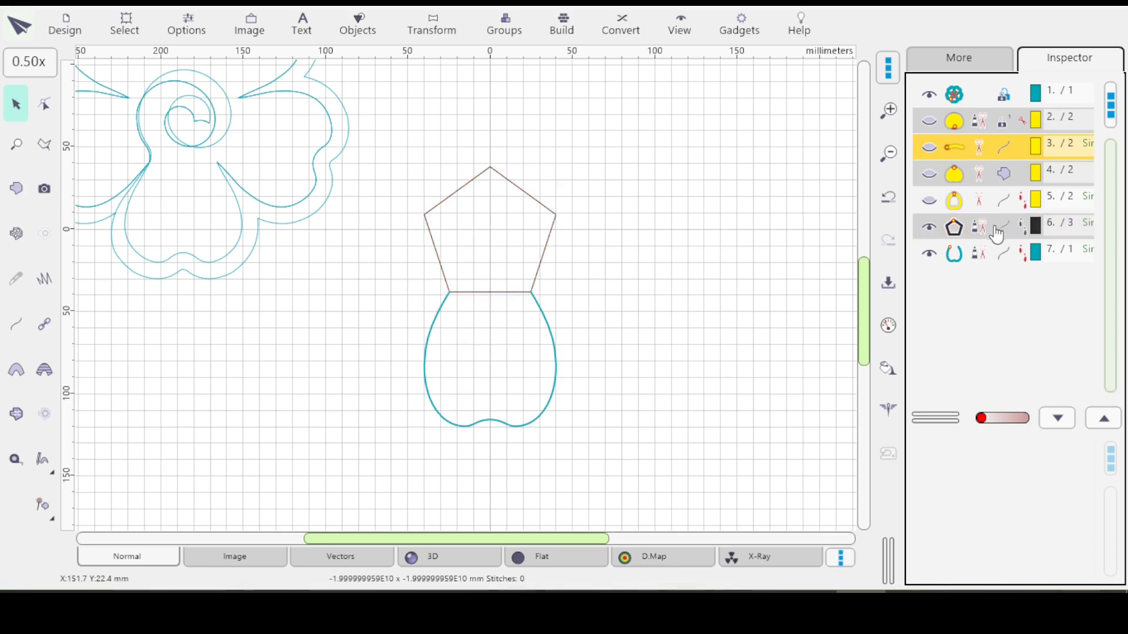
click(997, 227)
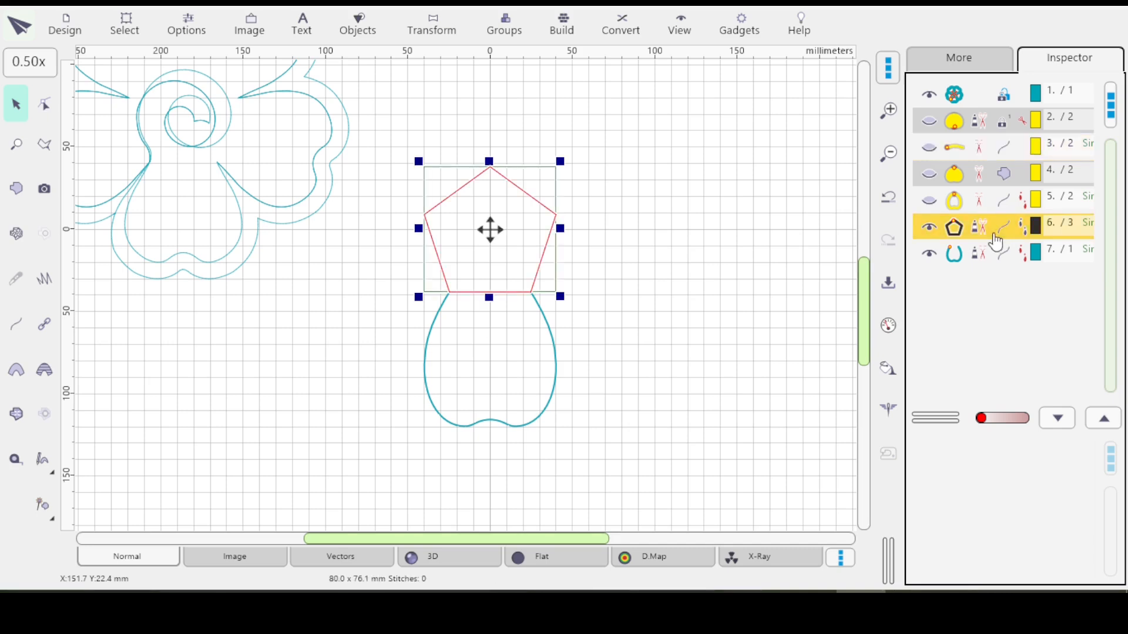
click(977, 69)
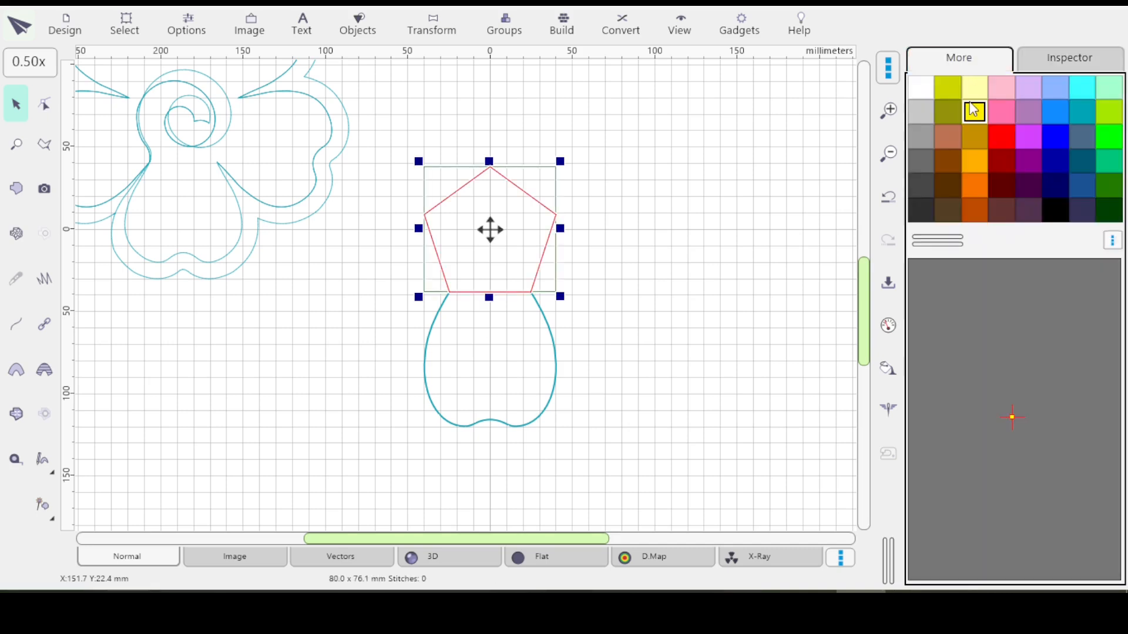
click(1048, 59)
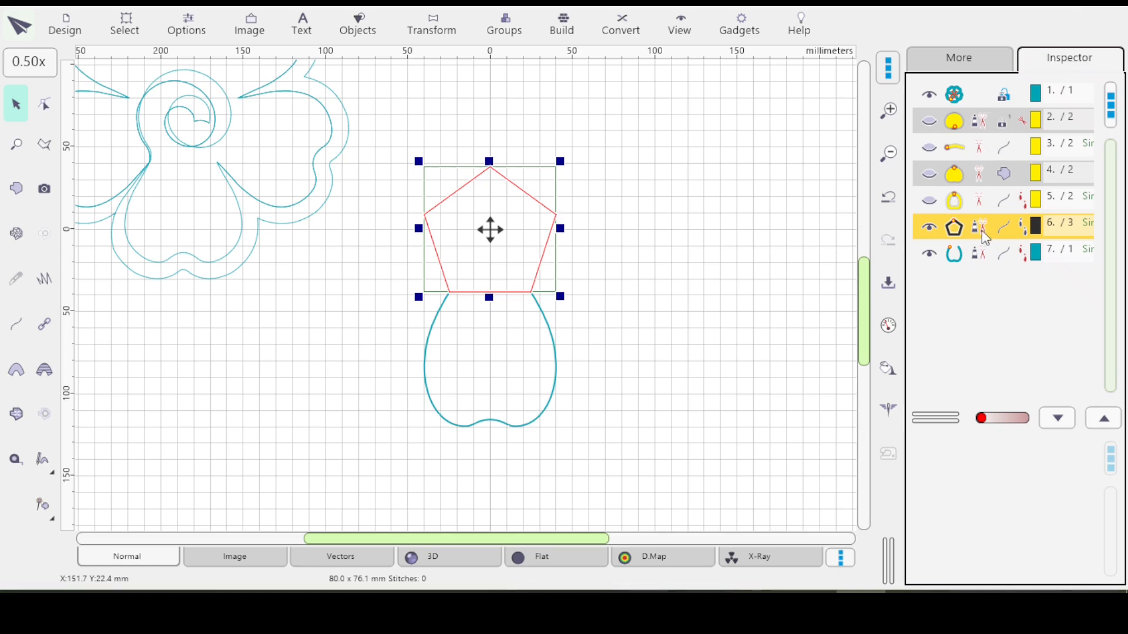
ctrl+click(963, 169)
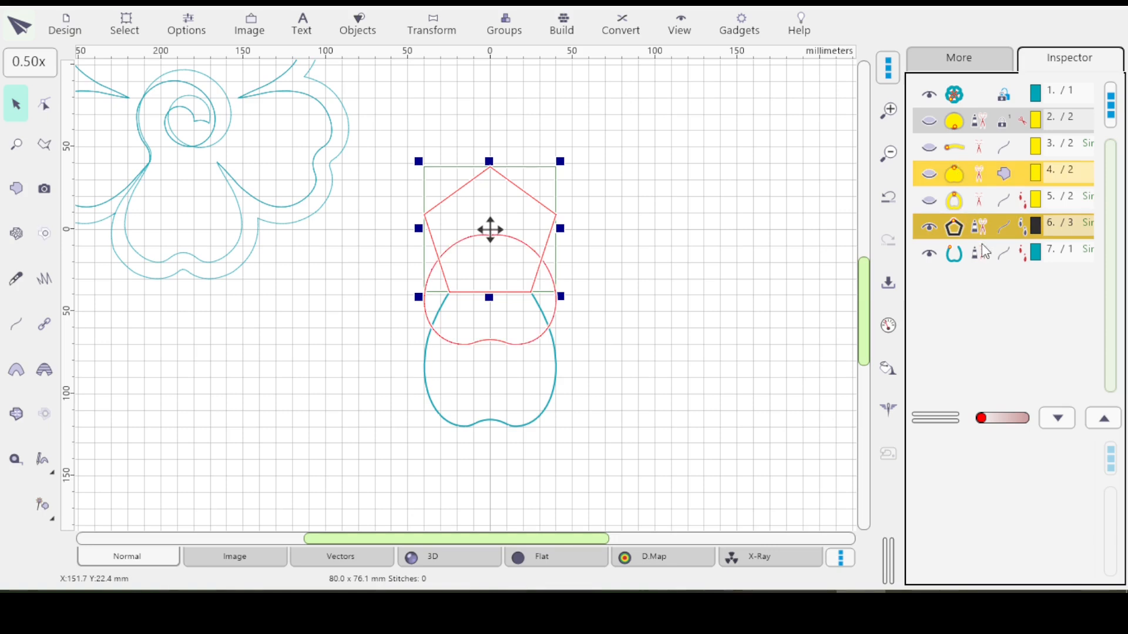
click(980, 226)
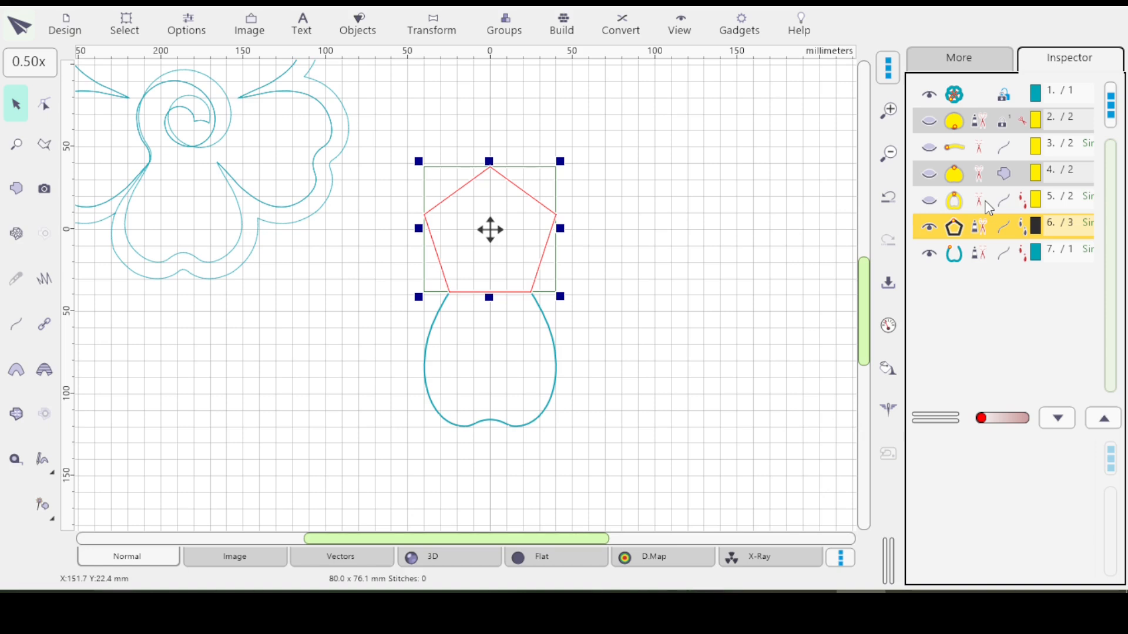
Rotate four duplicates of the petal around the work area center at 5 per revolution, and leave the transformations.
click(997, 259)
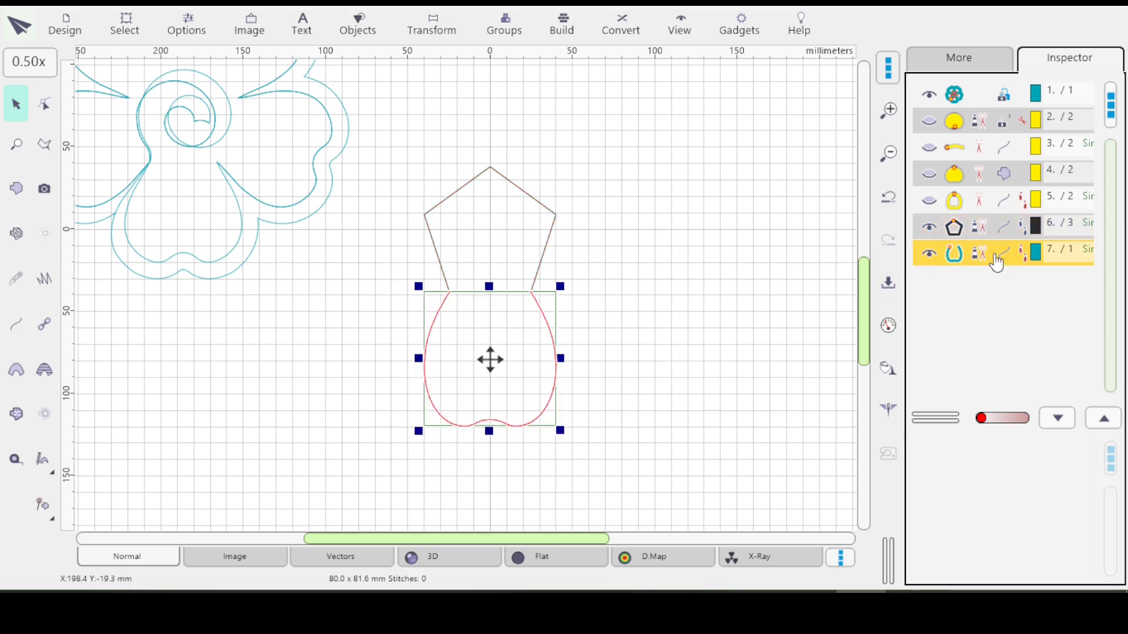
click(435, 33)
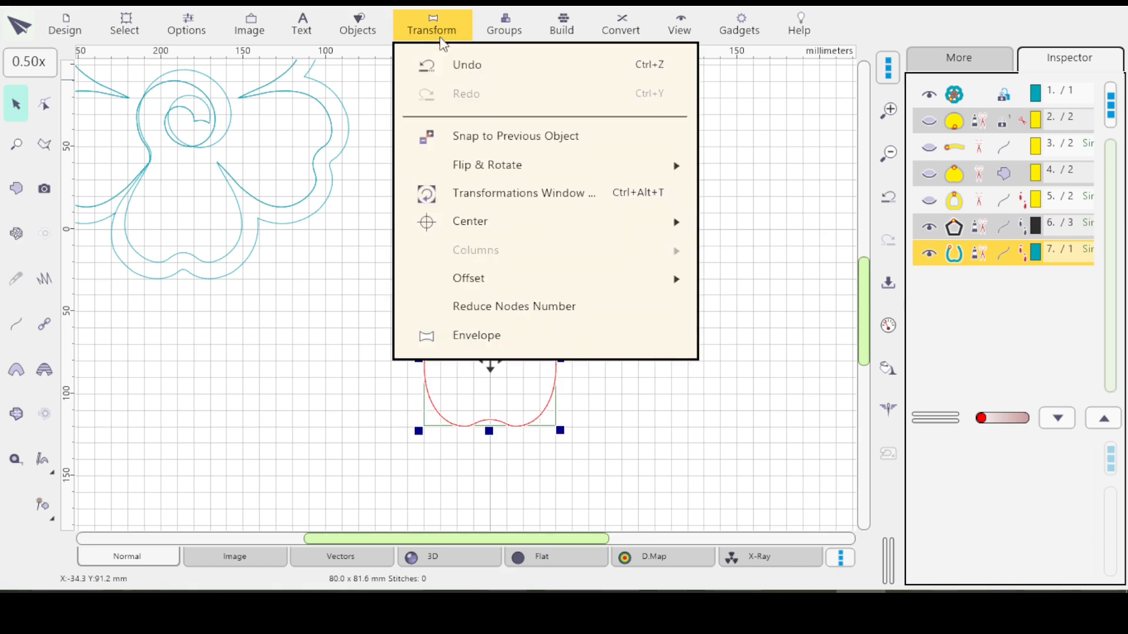
click(538, 197)
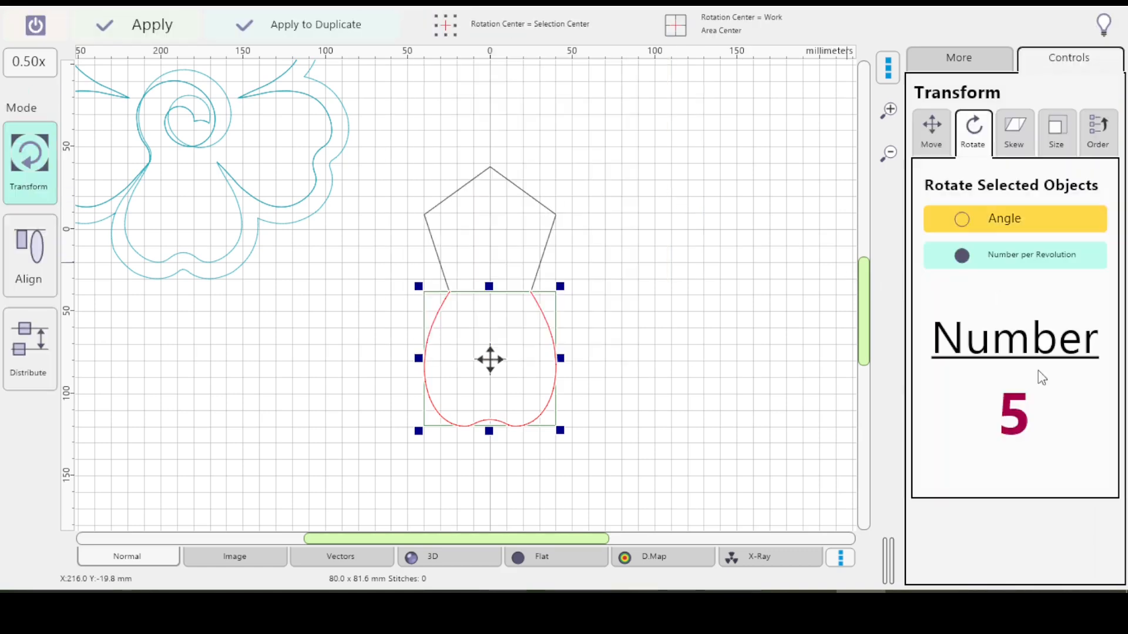
click(711, 24)
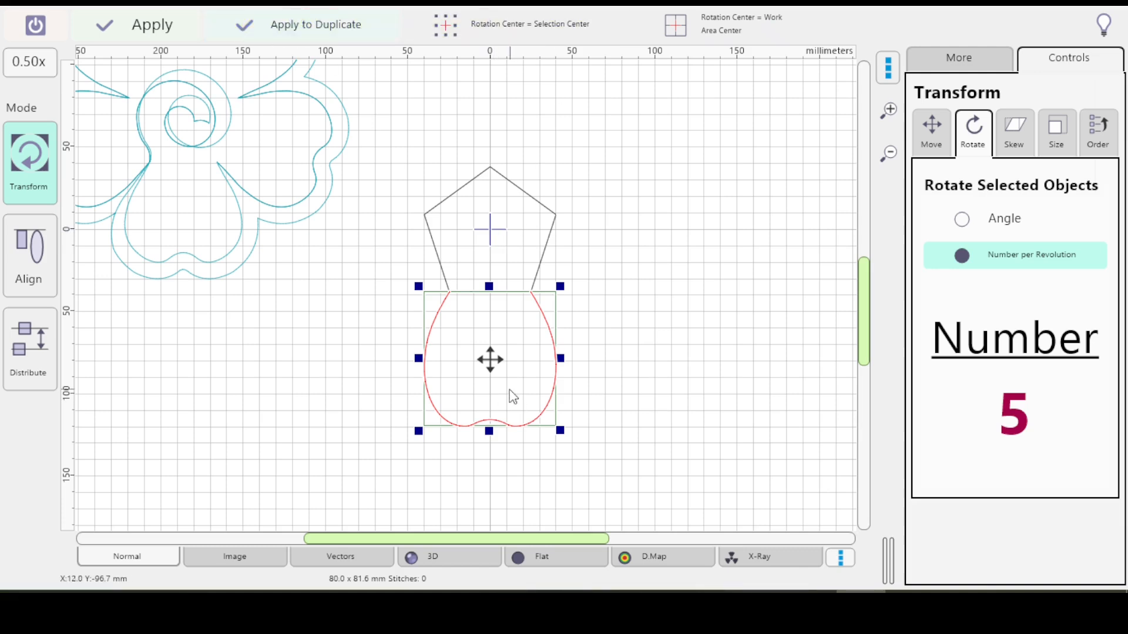
click(302, 35)
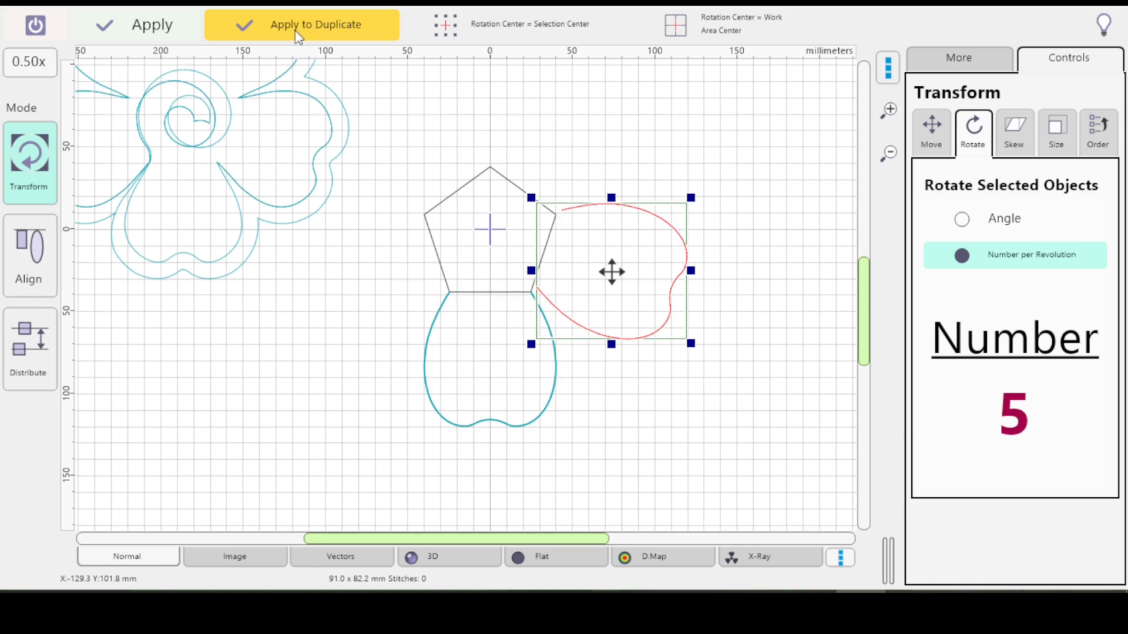
click(296, 35)
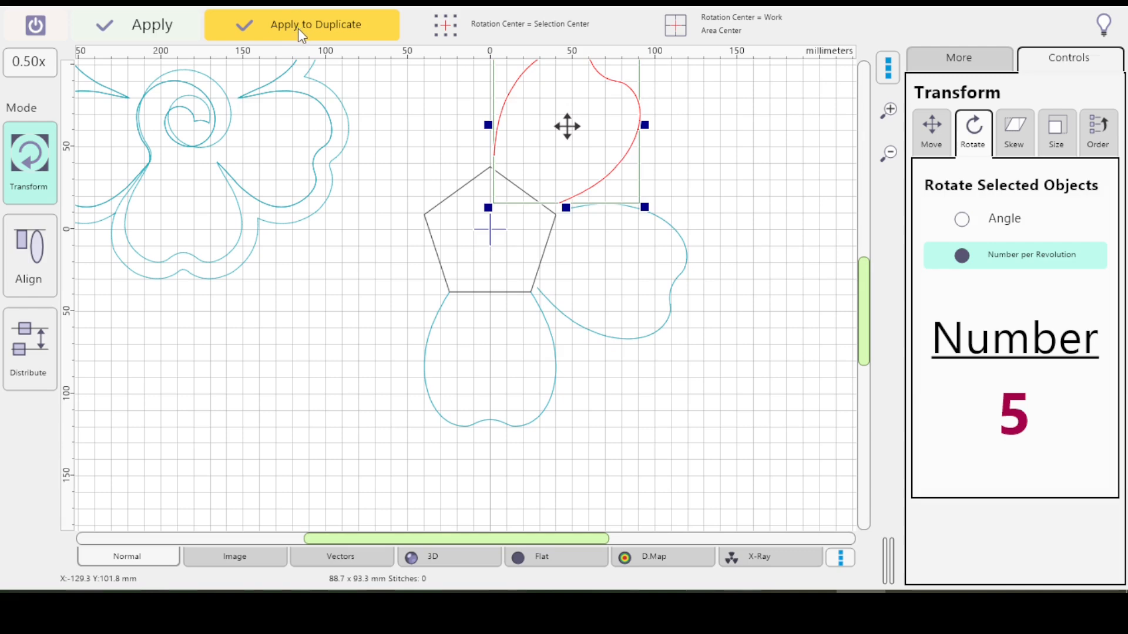
click(299, 34)
click(301, 36)
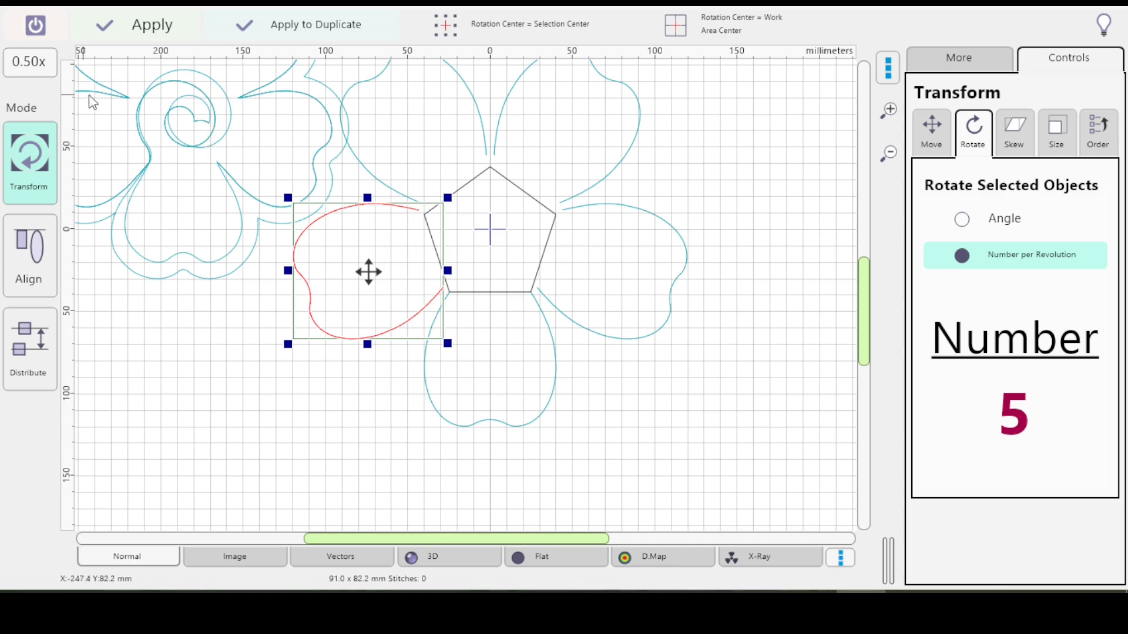
click(35, 27)
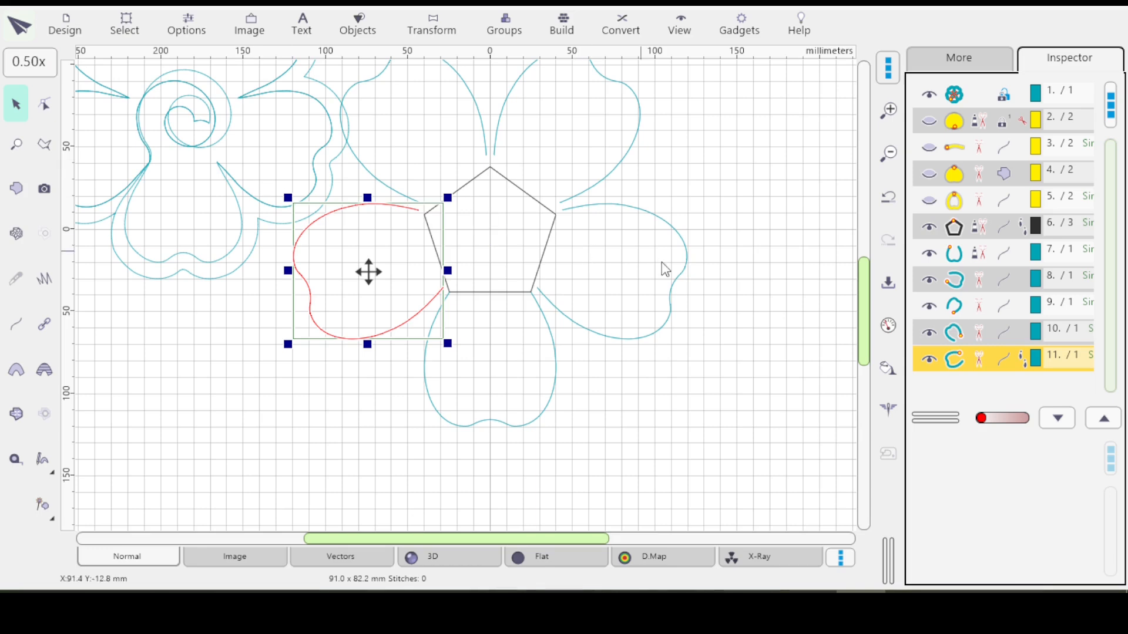
Delete the four rotated petal copies, keeping the original petal below the pentagon.
click(1001, 263)
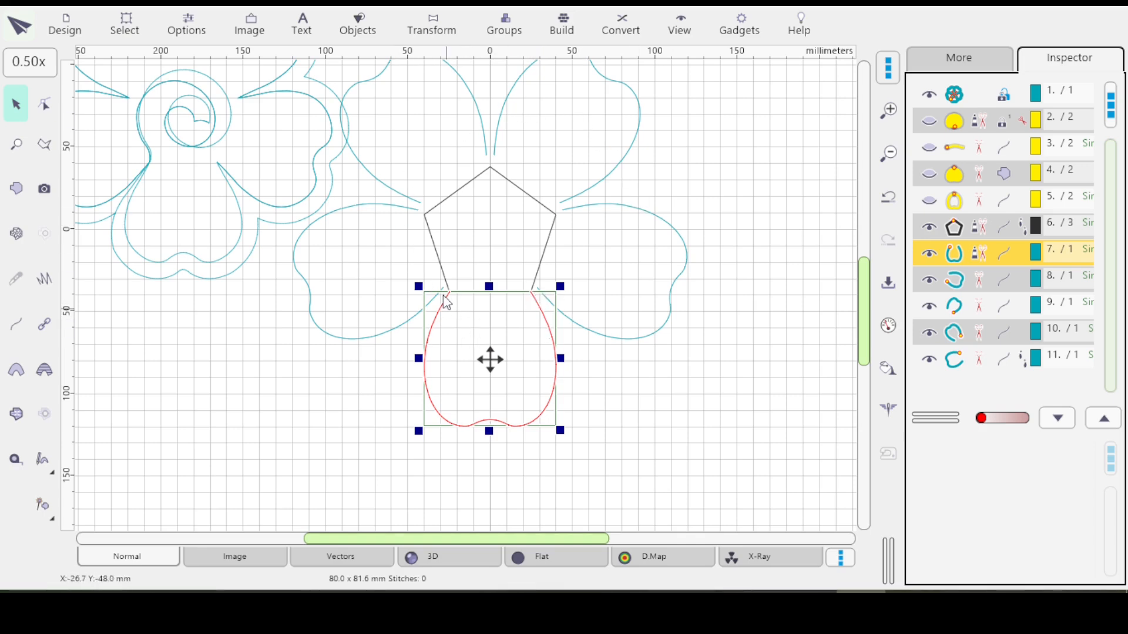
click(997, 281)
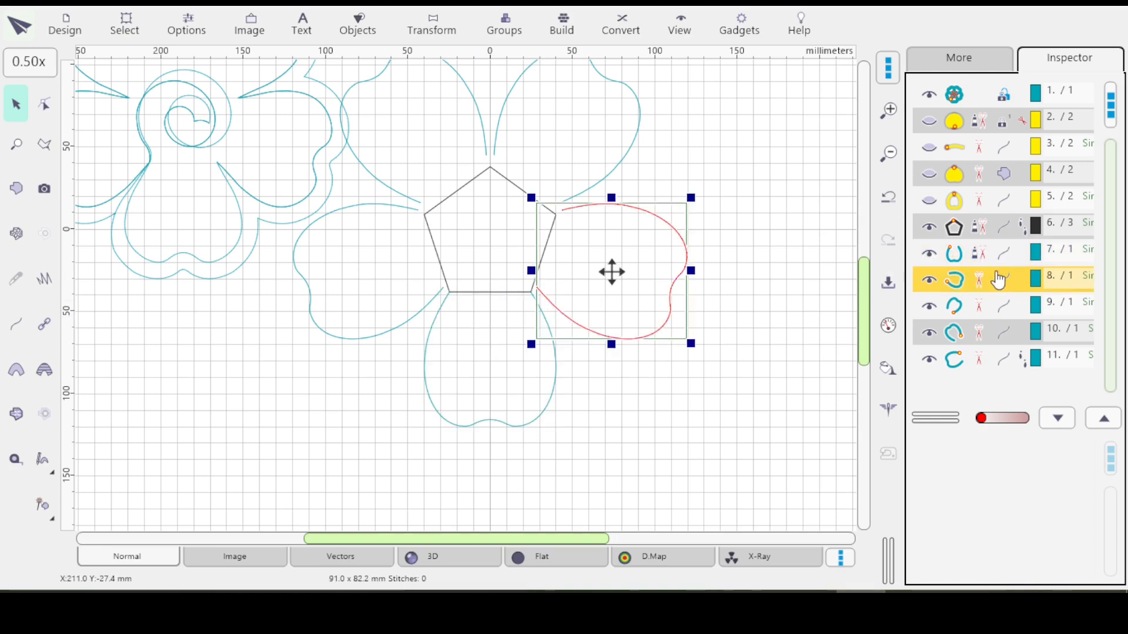
shift+click(1009, 367)
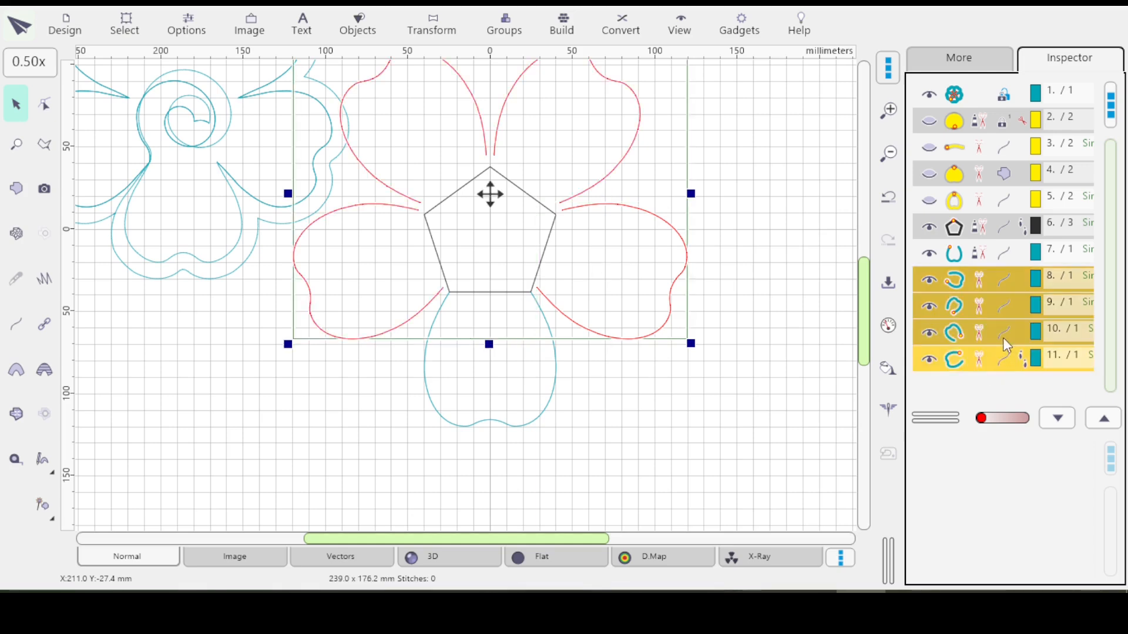
key(Delete)
Reverse the node order of the petal's edge in node editing and accept the edit.
click(998, 258)
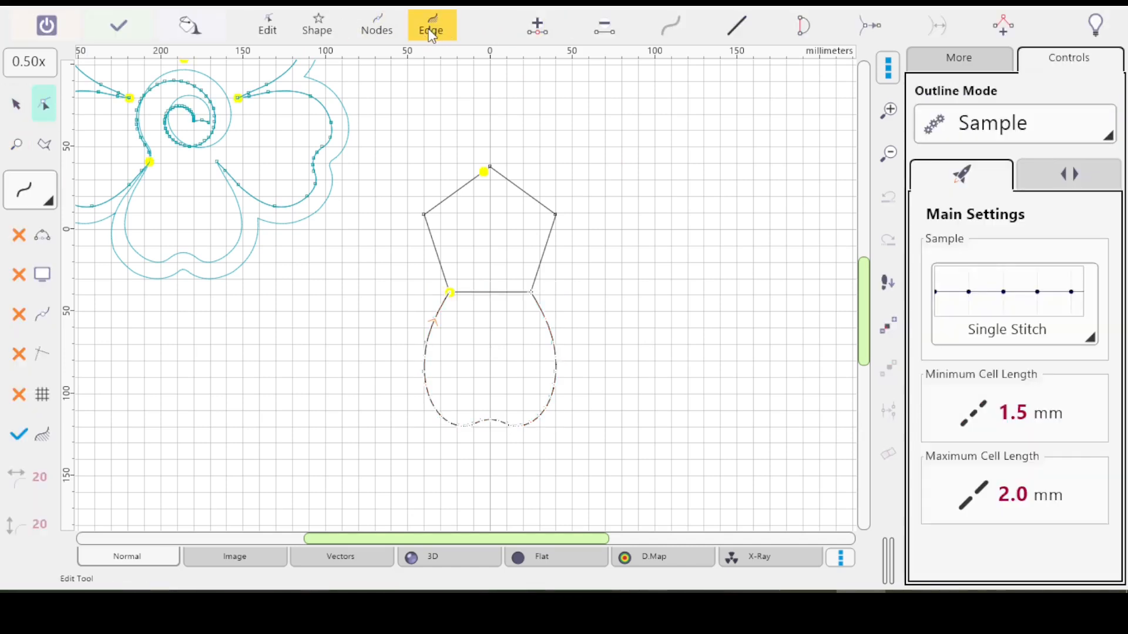
click(432, 32)
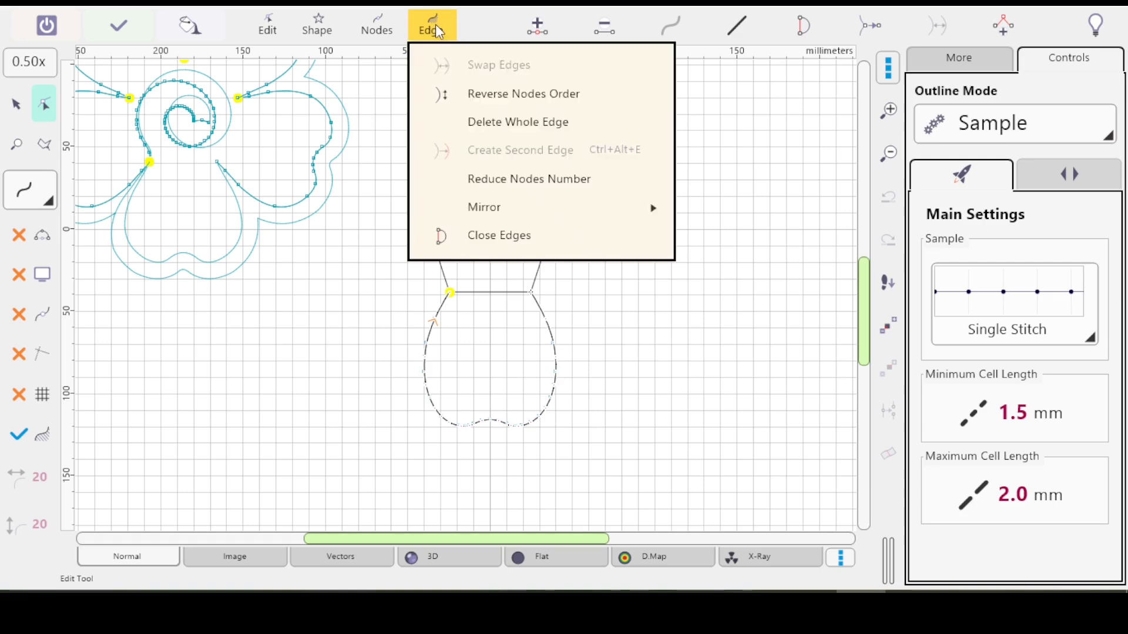
click(482, 96)
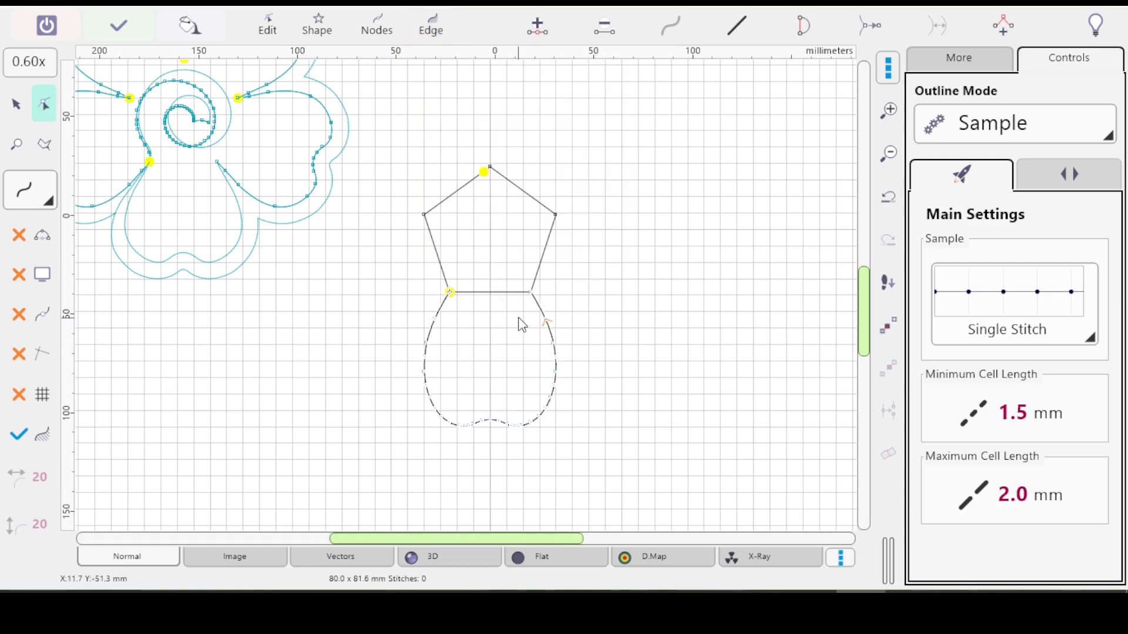
scroll(517, 323, up, 2)
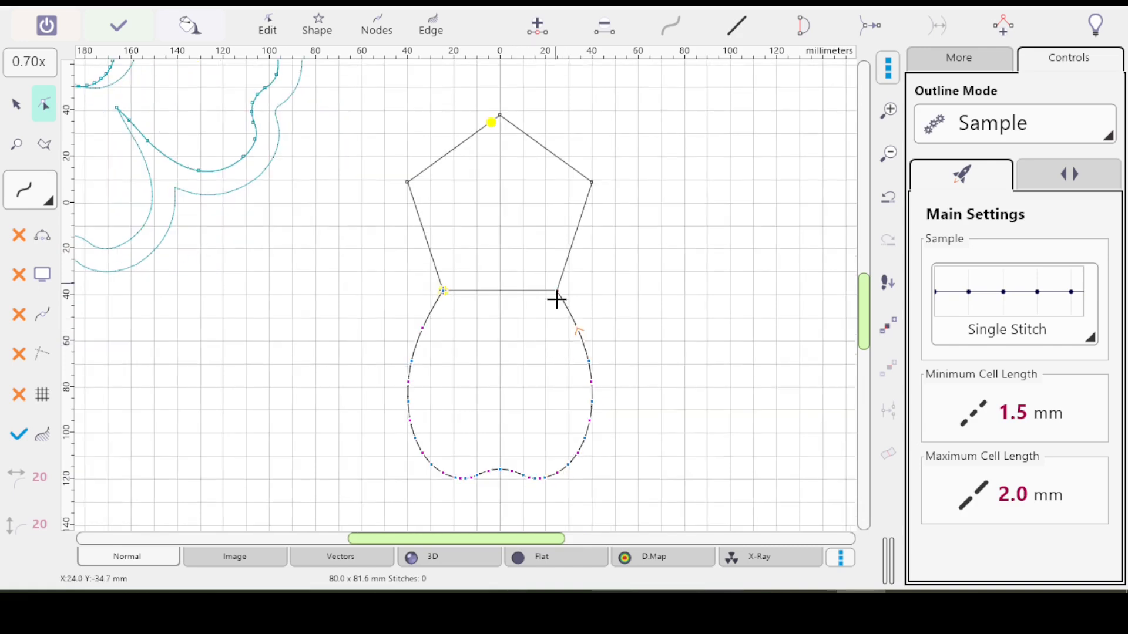
key(ctrl+z)
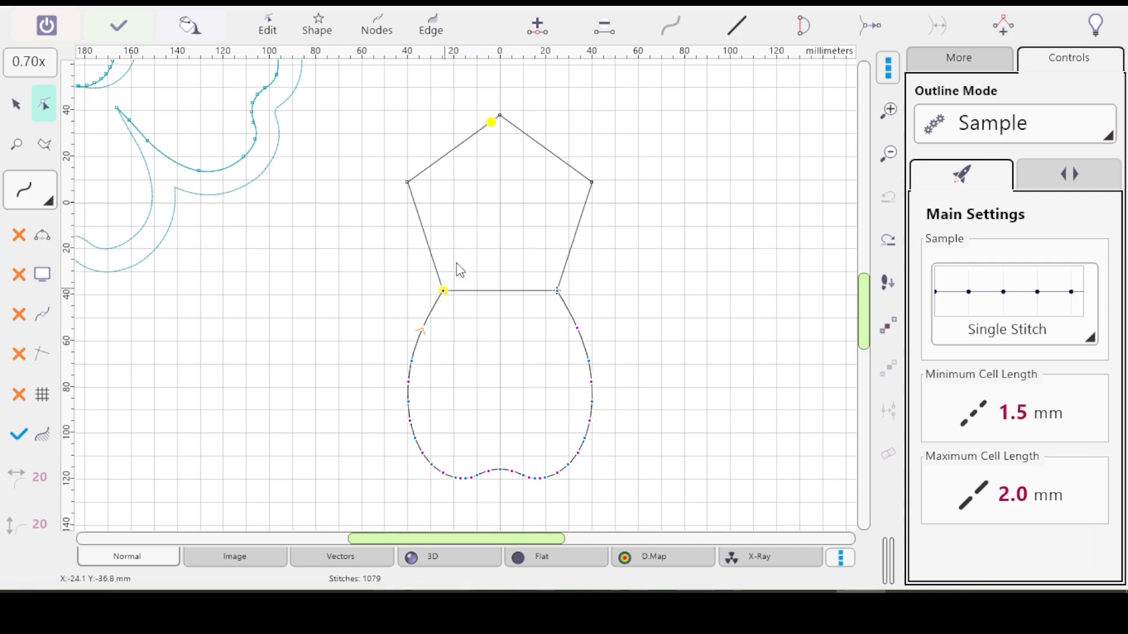
click(432, 26)
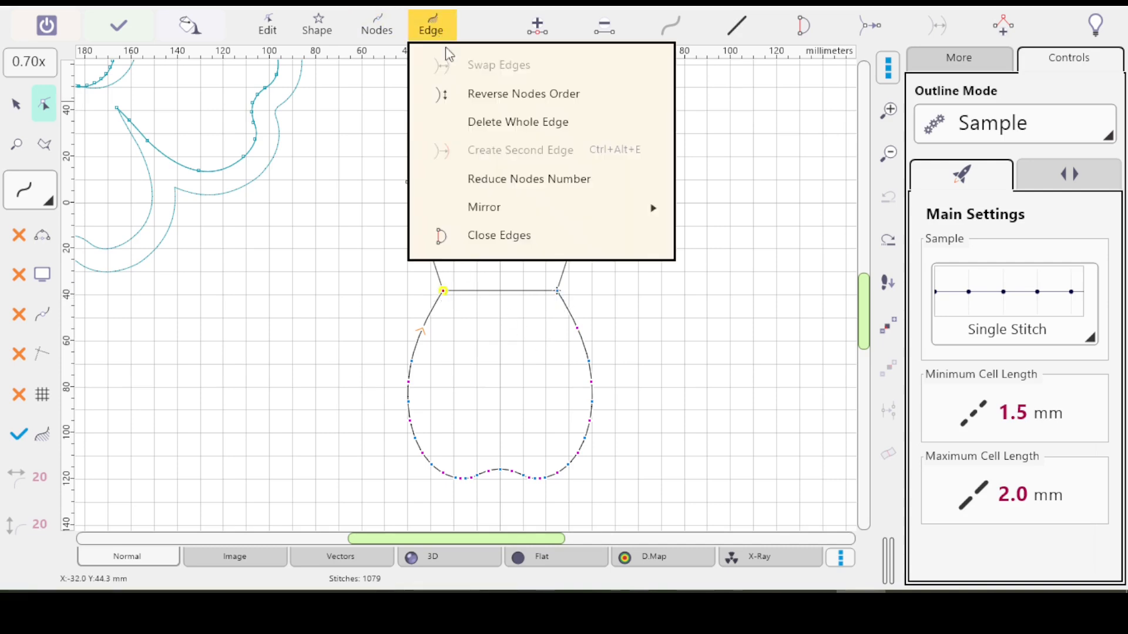
click(496, 94)
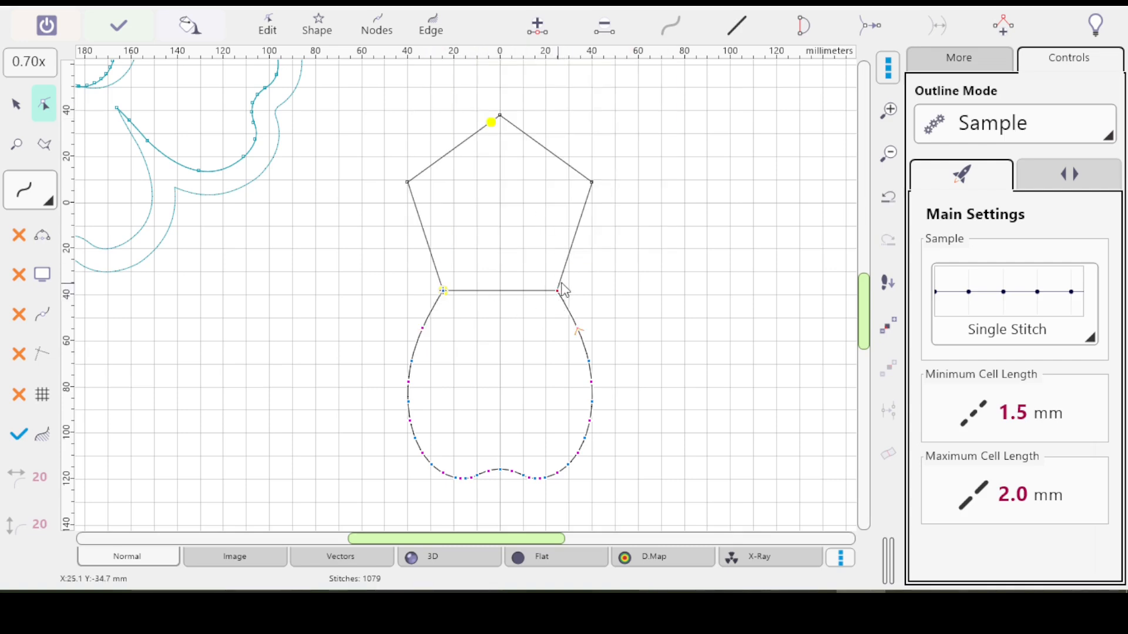
key(Return)
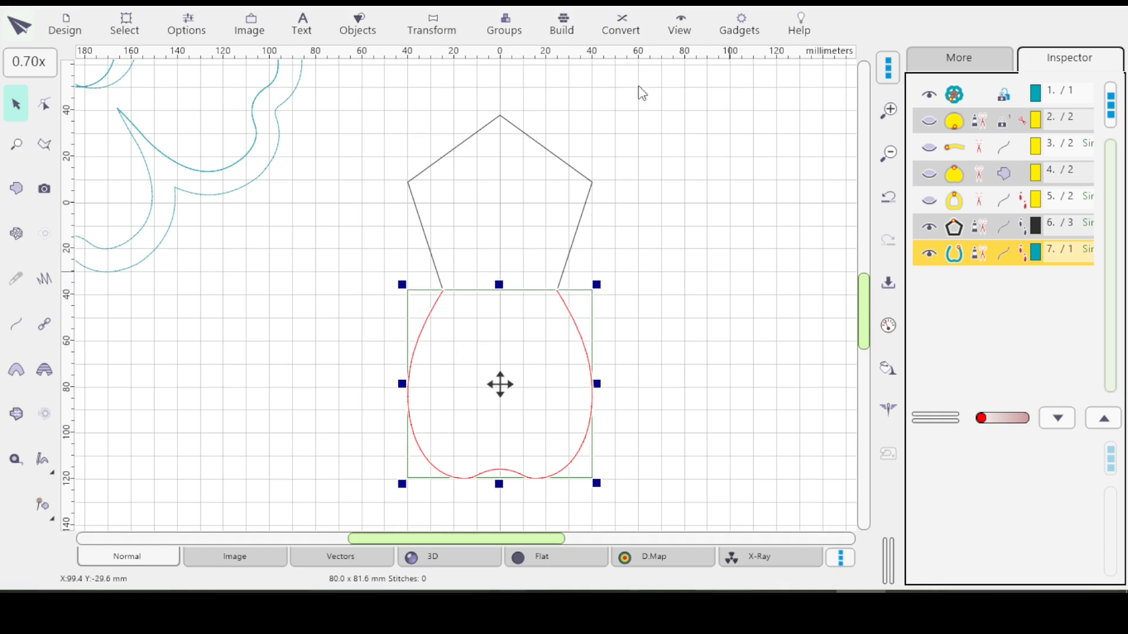
Create four duplicates of the reversed petal, rotated around the work area center with Number per Revolution 5, and leave the transformations.
click(431, 27)
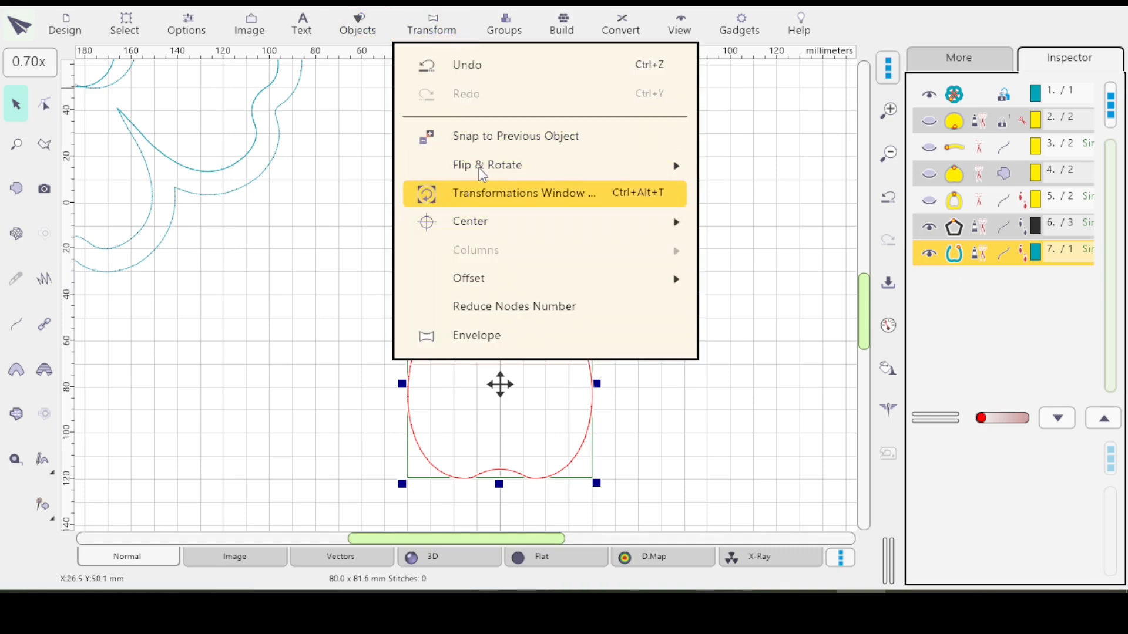
click(504, 194)
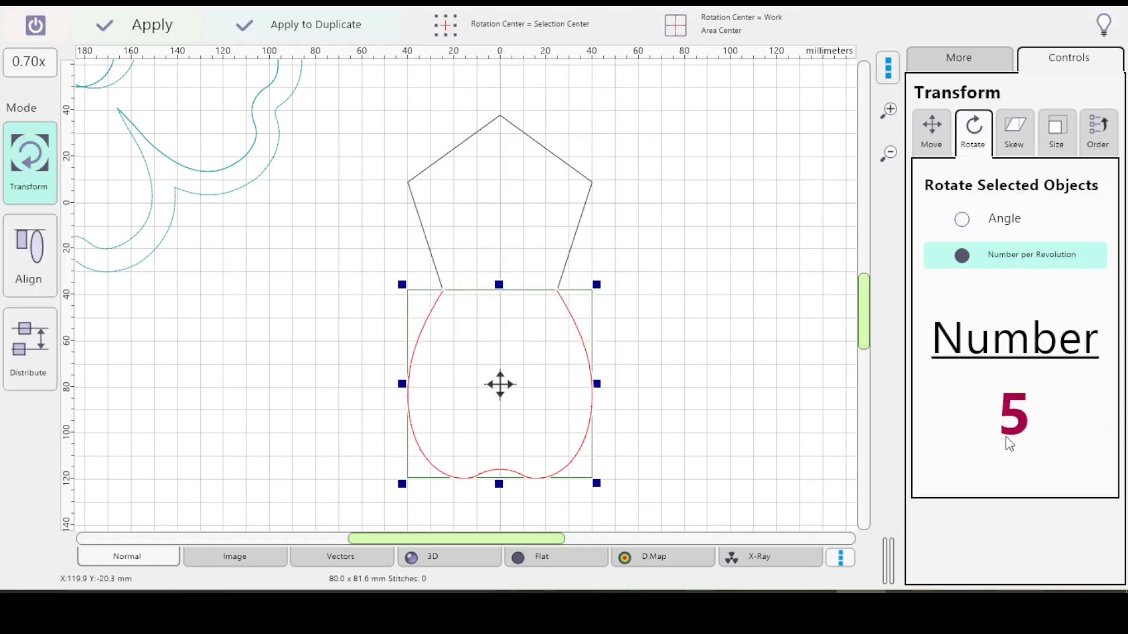
click(720, 30)
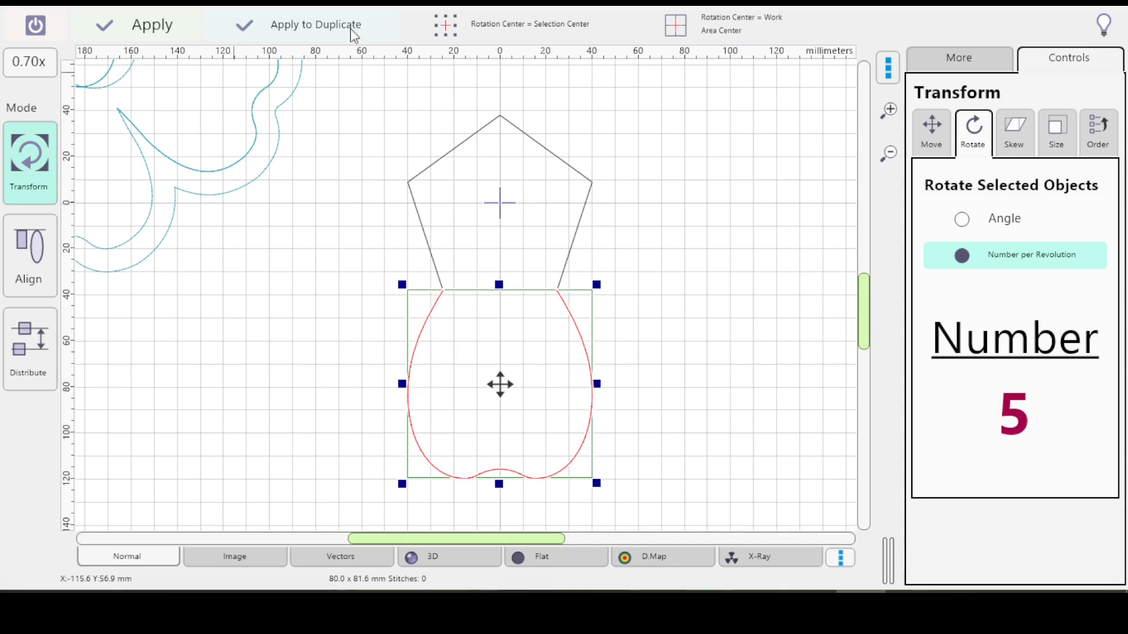
click(302, 26)
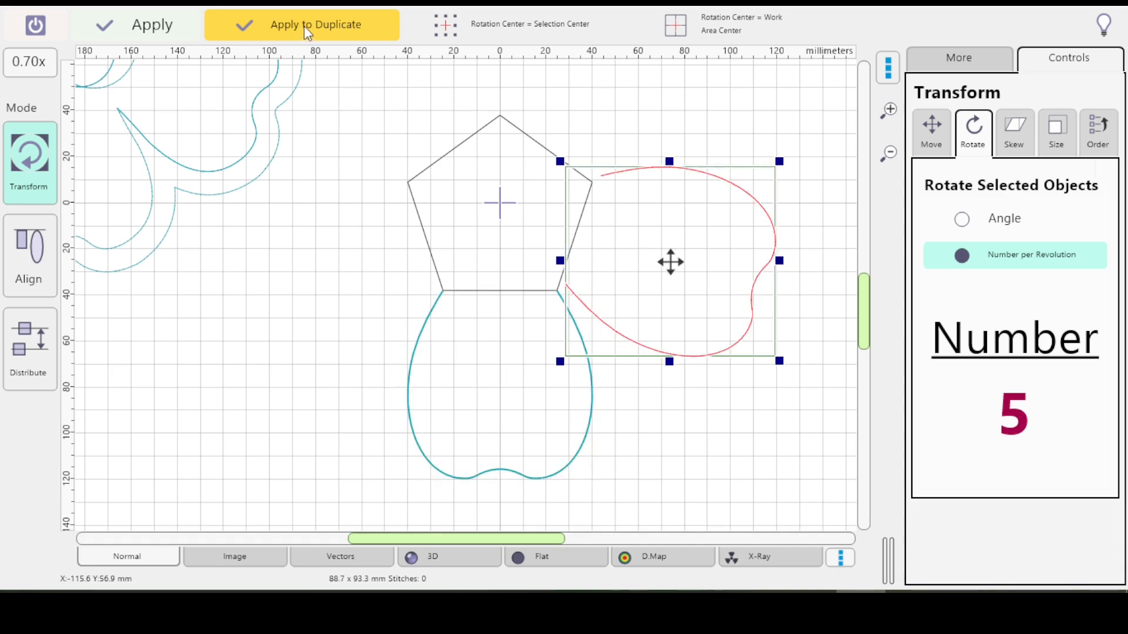
click(304, 26)
click(300, 23)
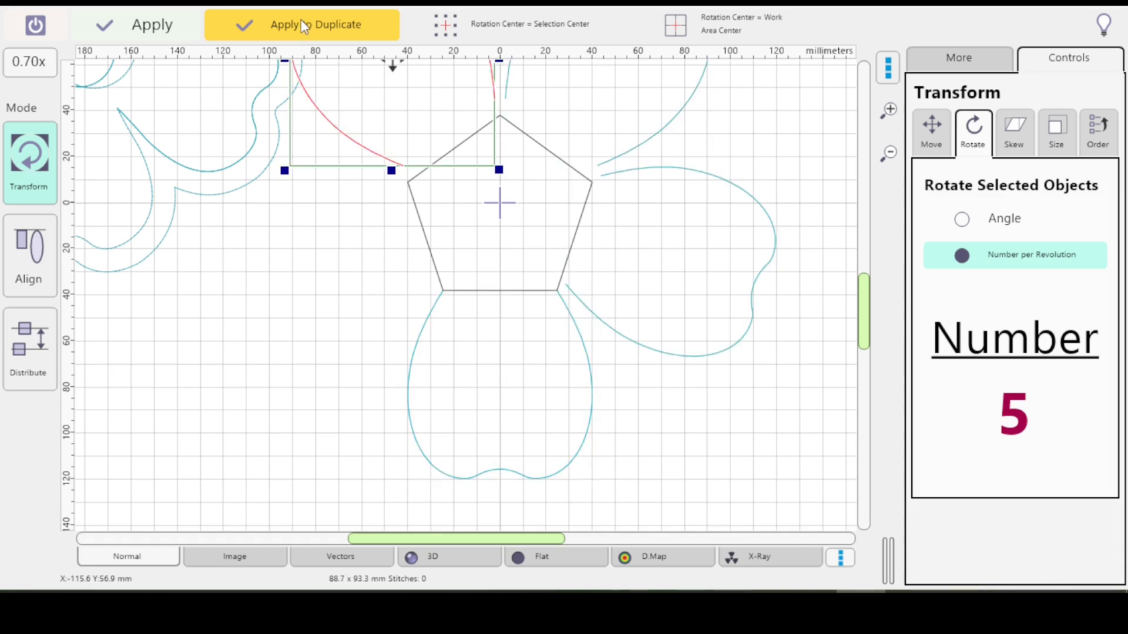
click(309, 25)
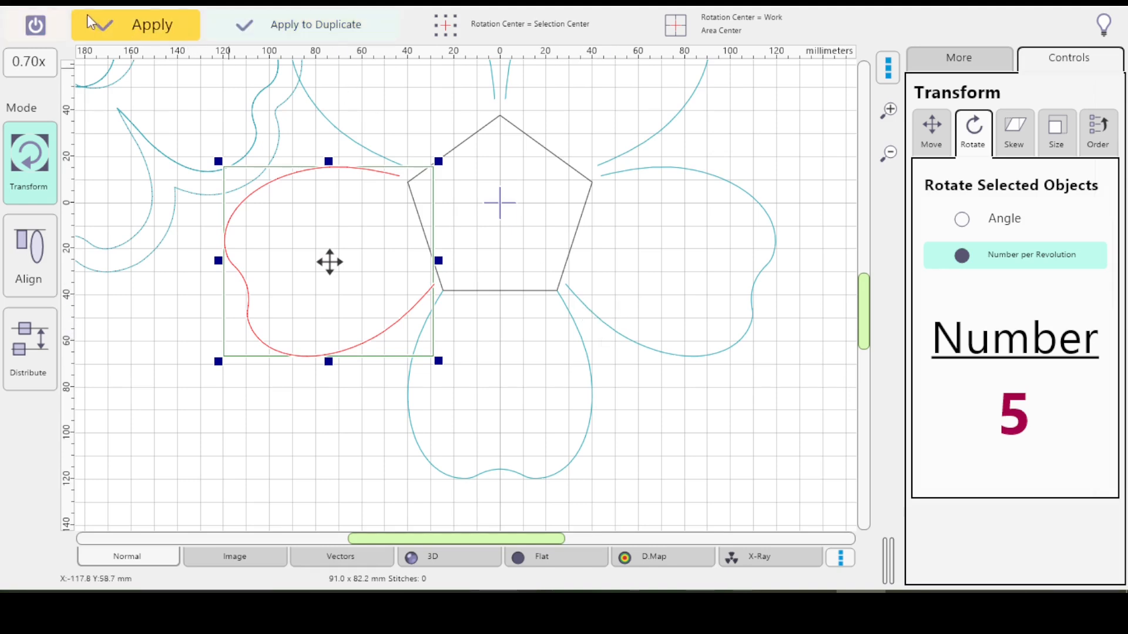
click(34, 23)
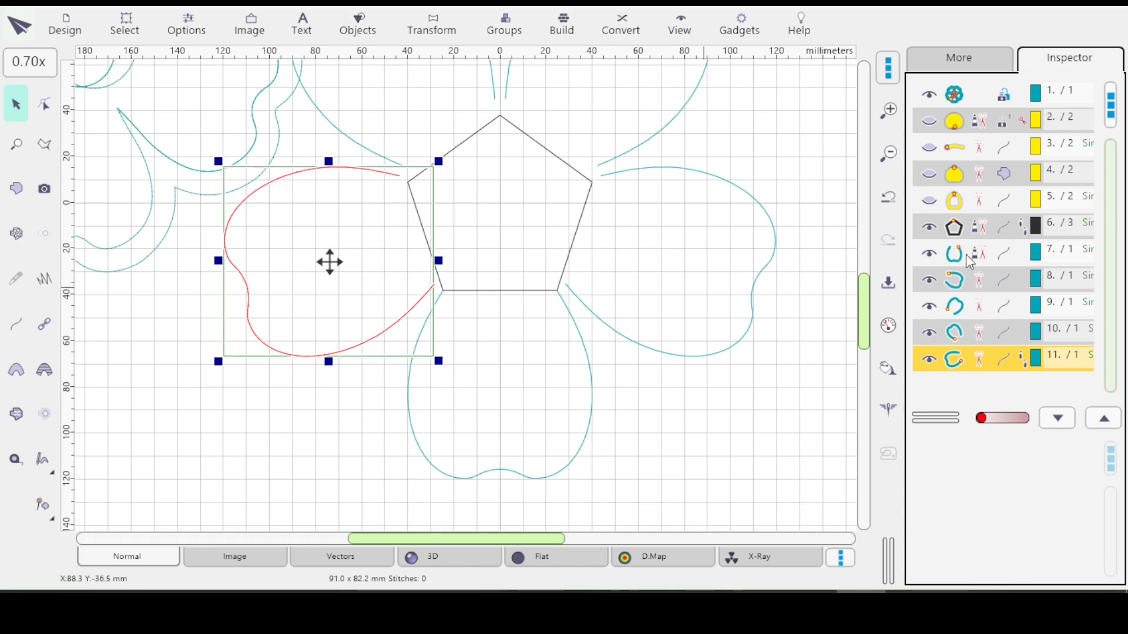
Snap the second petal to the original petal and the third petal to the second using Snap to Previous Object.
click(986, 281)
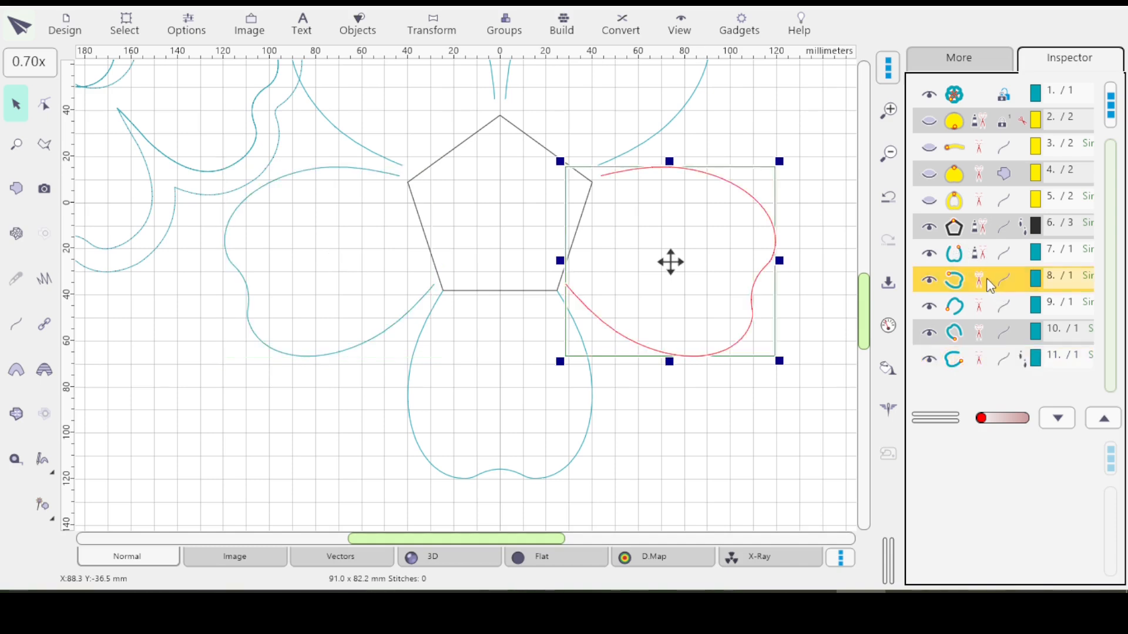
click(432, 27)
click(472, 138)
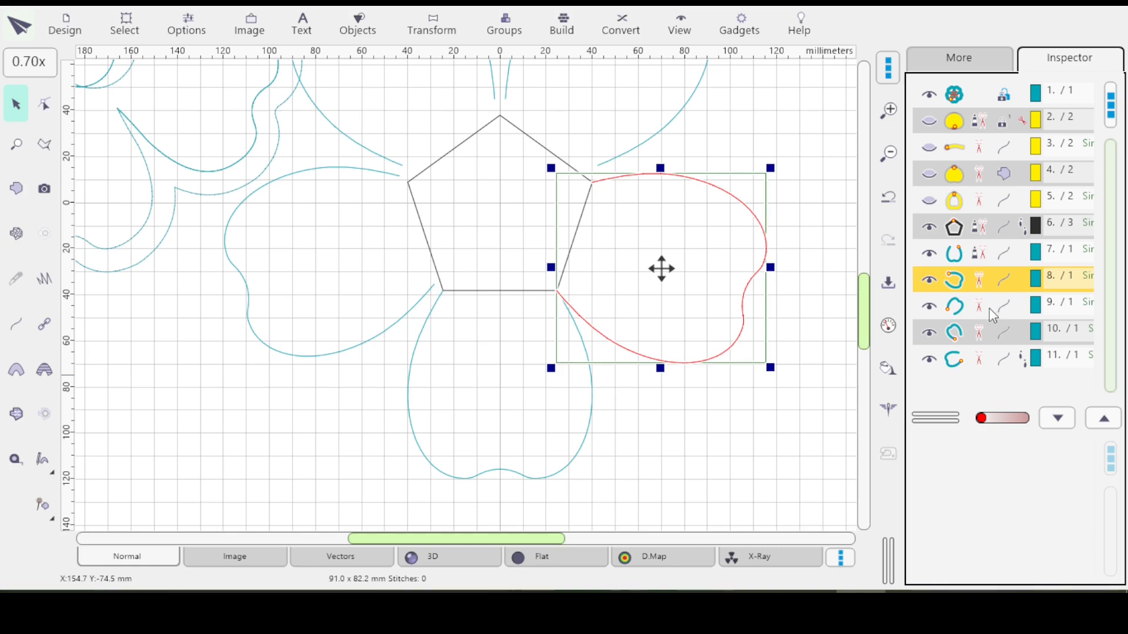
click(1006, 317)
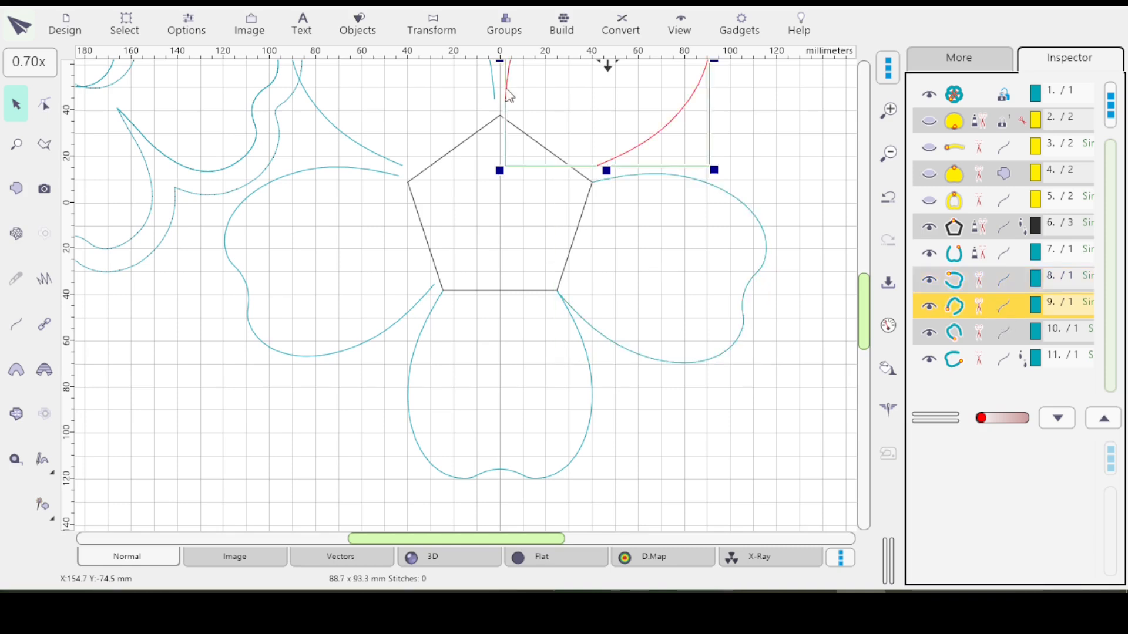
click(431, 26)
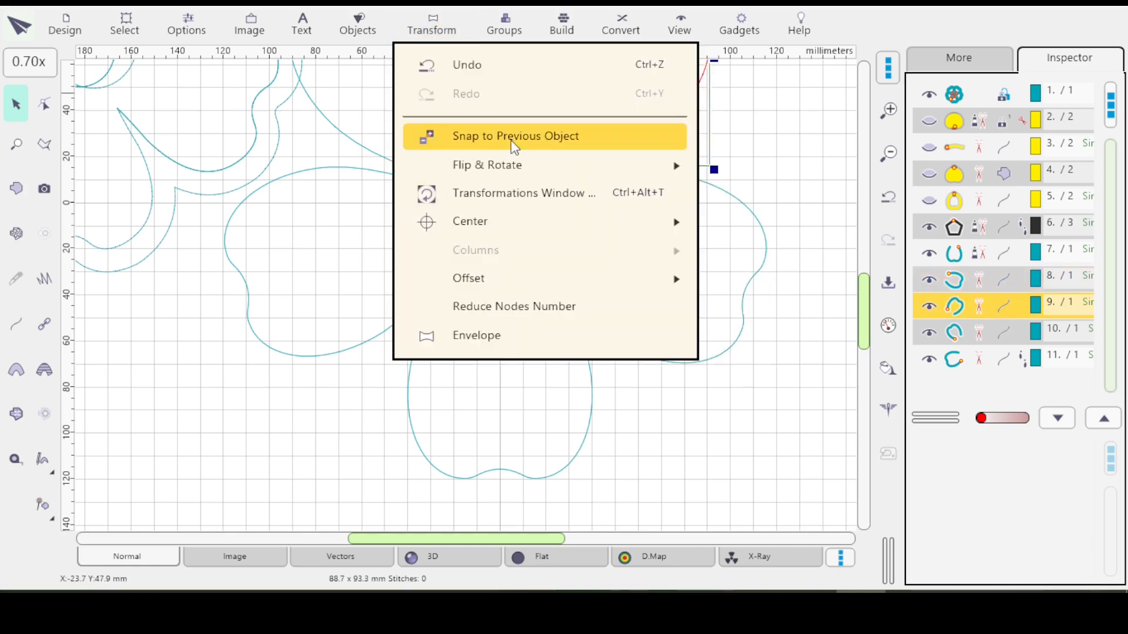
click(464, 137)
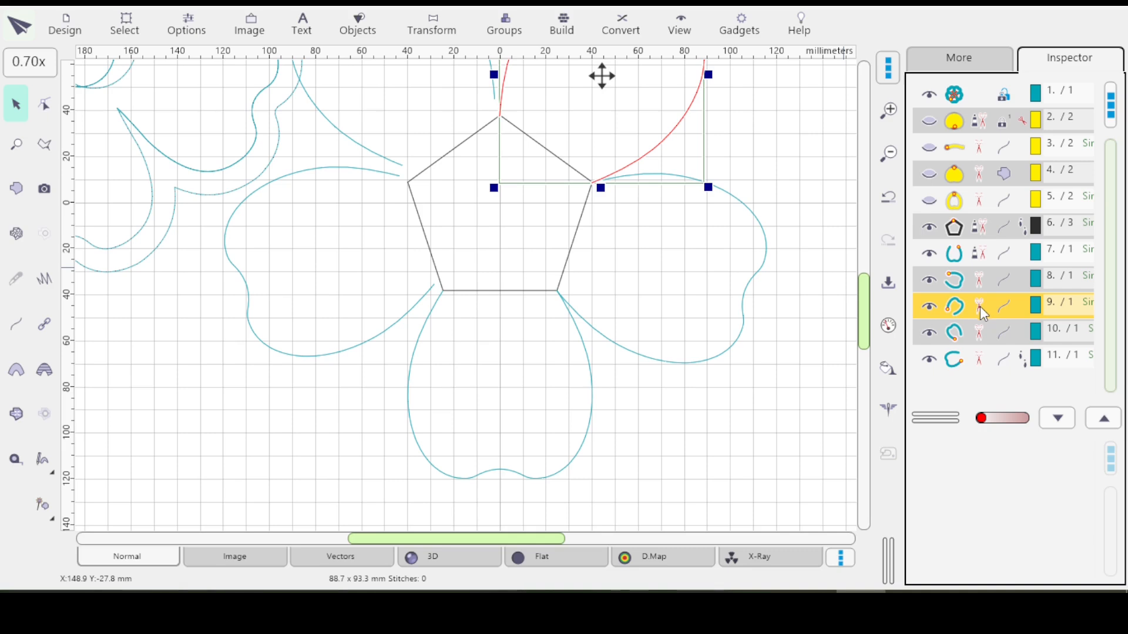
click(979, 340)
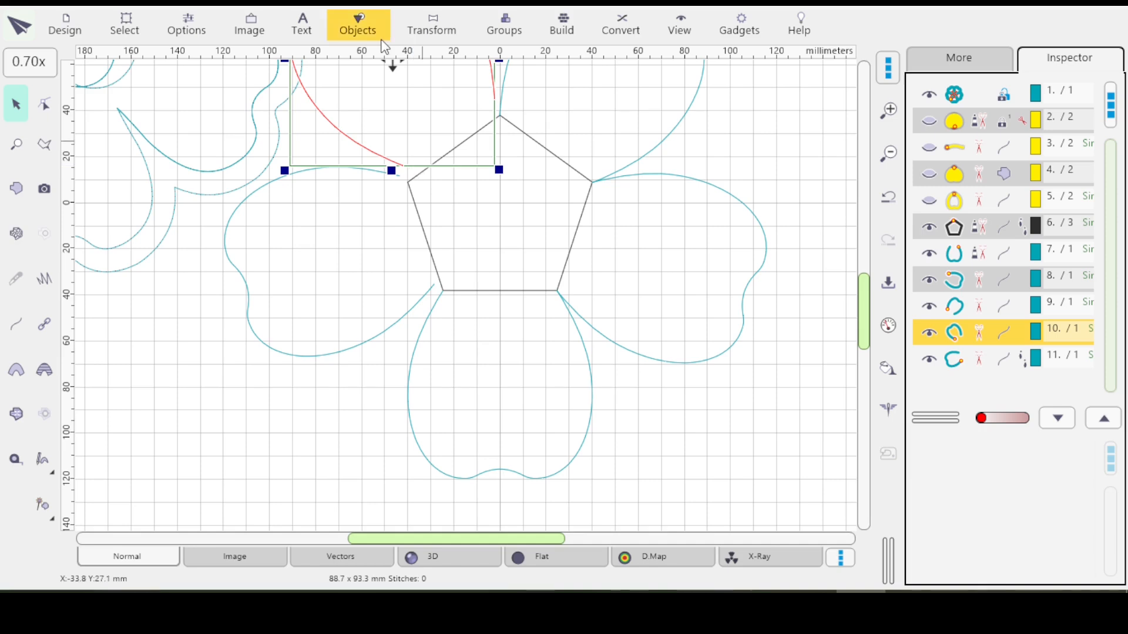
click(434, 27)
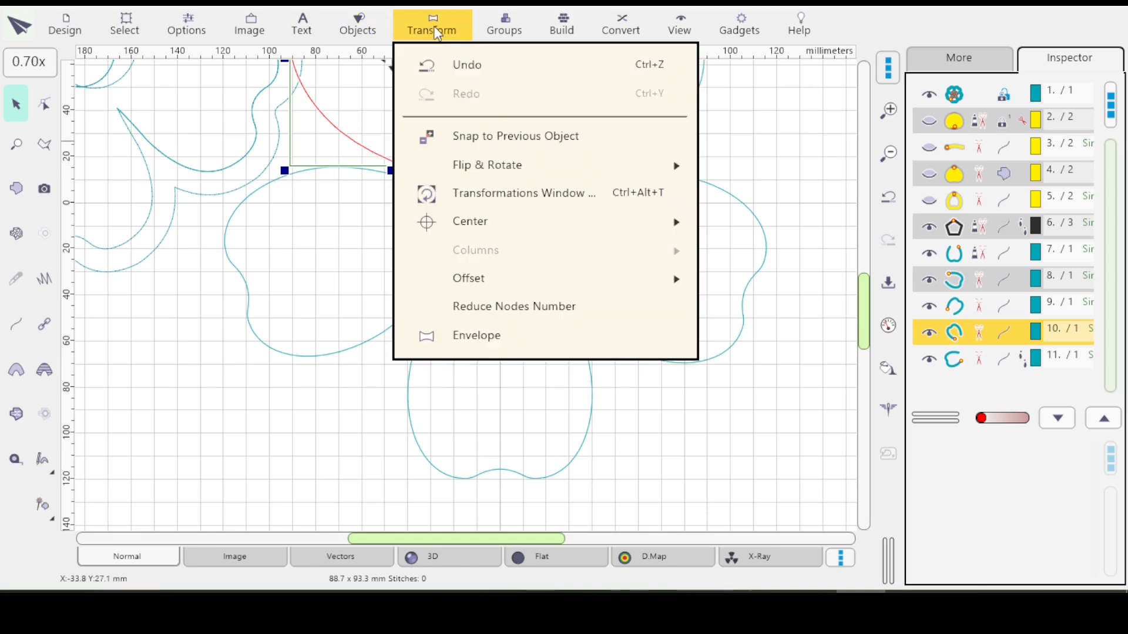
click(484, 192)
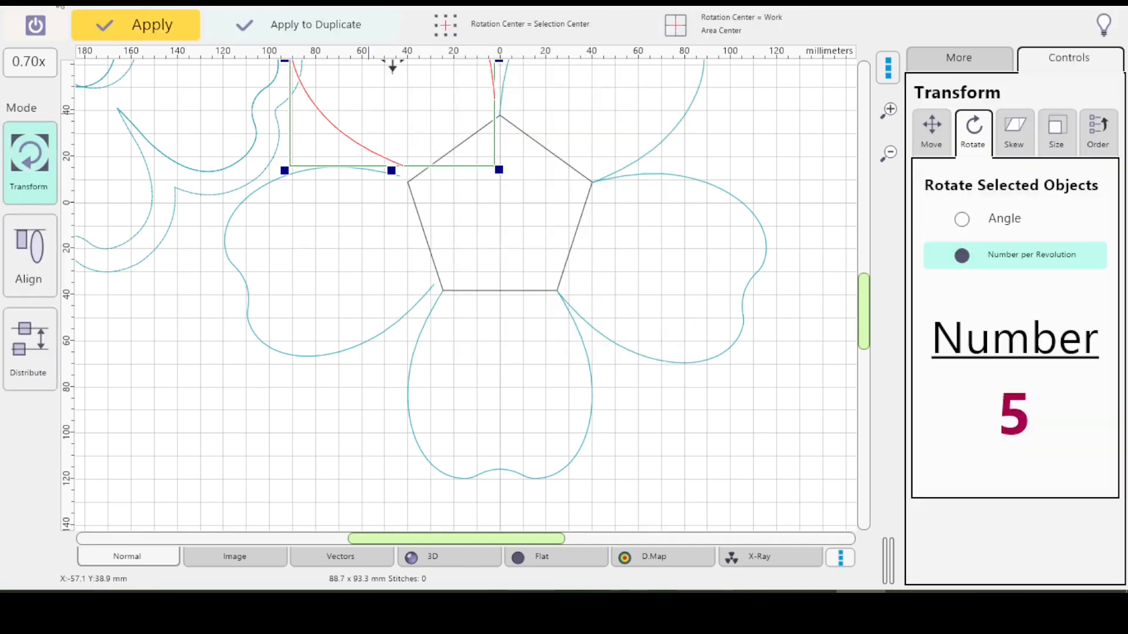
click(34, 25)
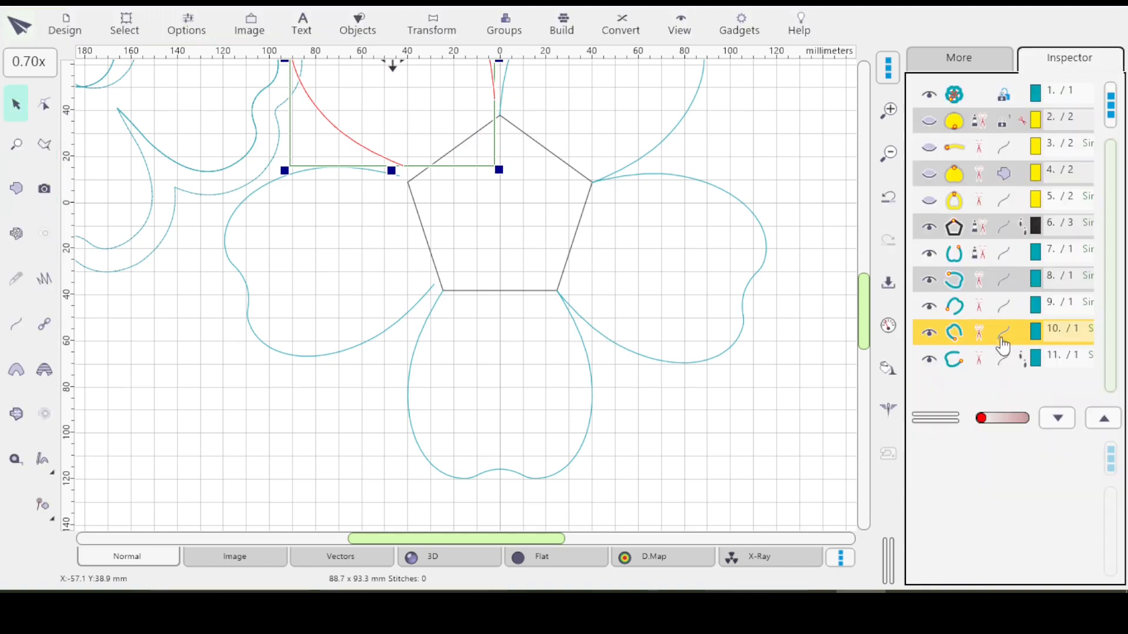
Snap the fourth petal to the third and the fifth petal to the fourth using Snap to Previous Object.
click(426, 23)
click(477, 161)
click(963, 359)
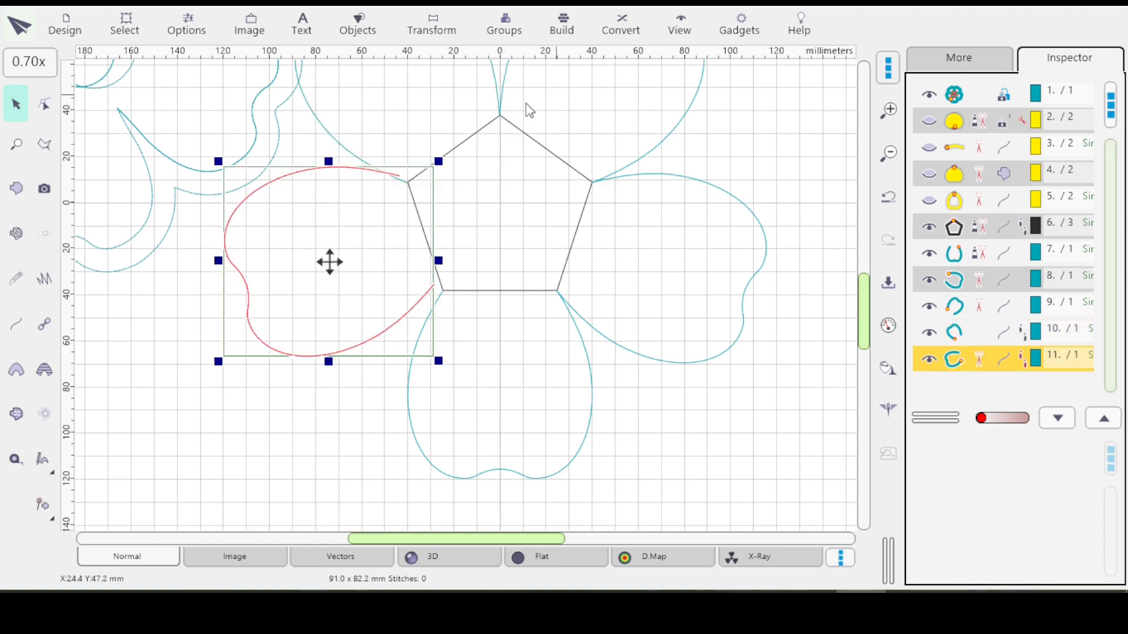
click(439, 26)
click(495, 141)
click(972, 333)
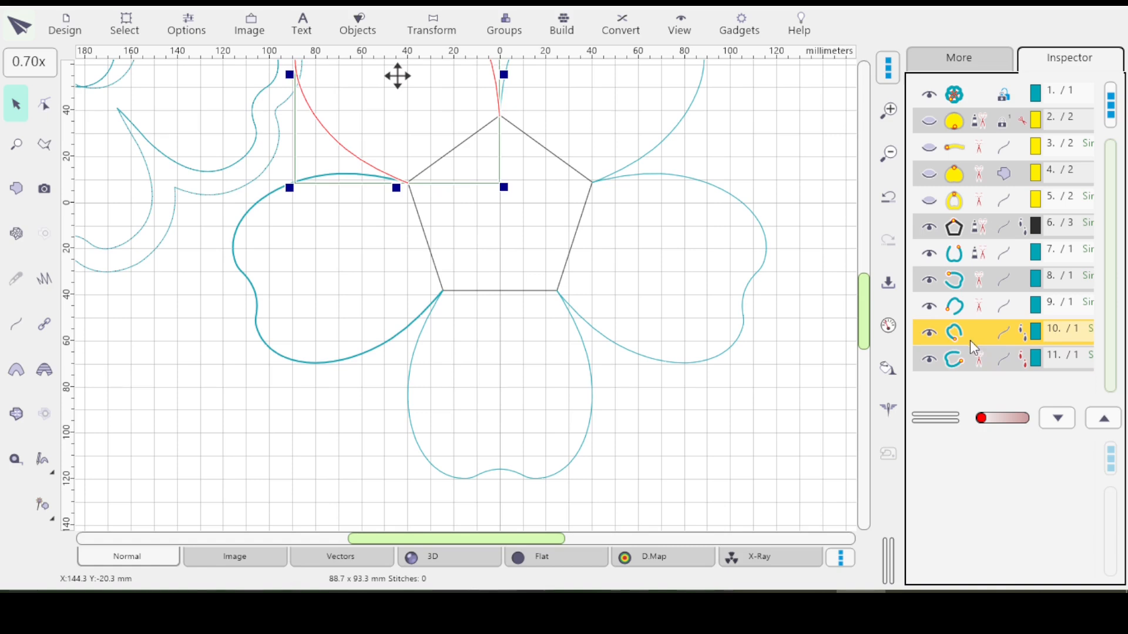
Align the second petal's beginning to the previous object in node editing and accept the edit.
click(987, 289)
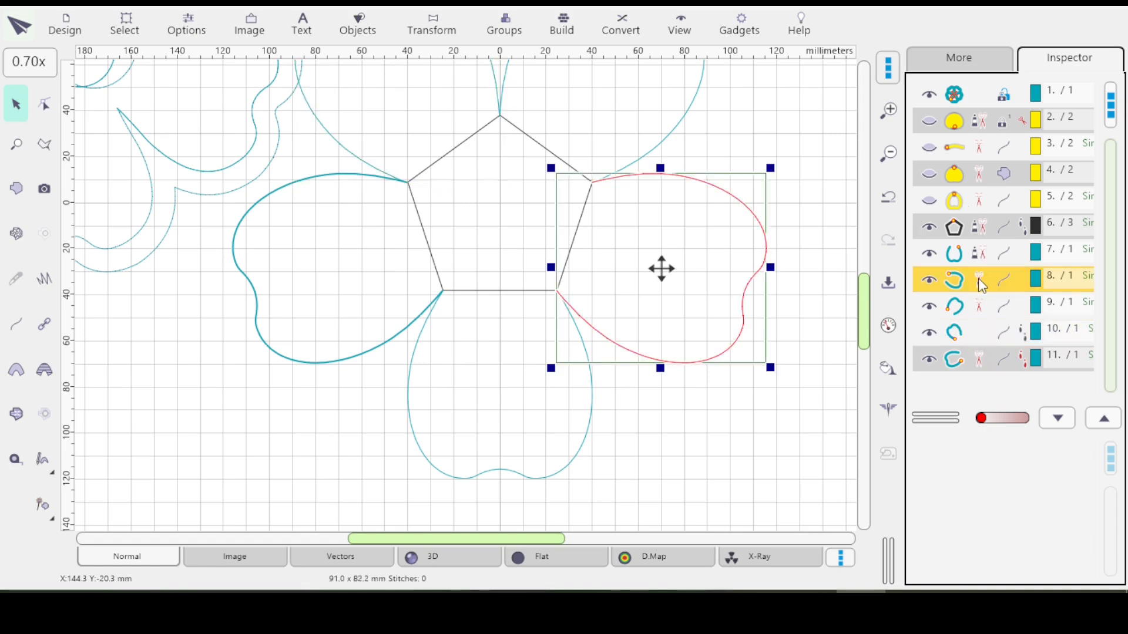
click(47, 110)
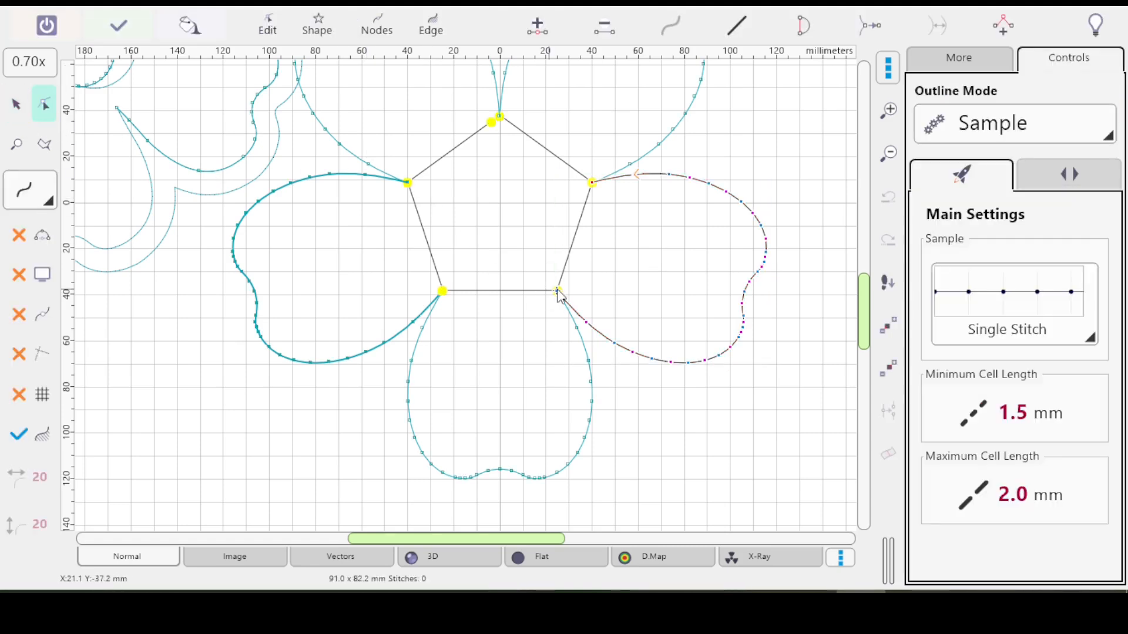
click(377, 31)
mouse_move(499, 152)
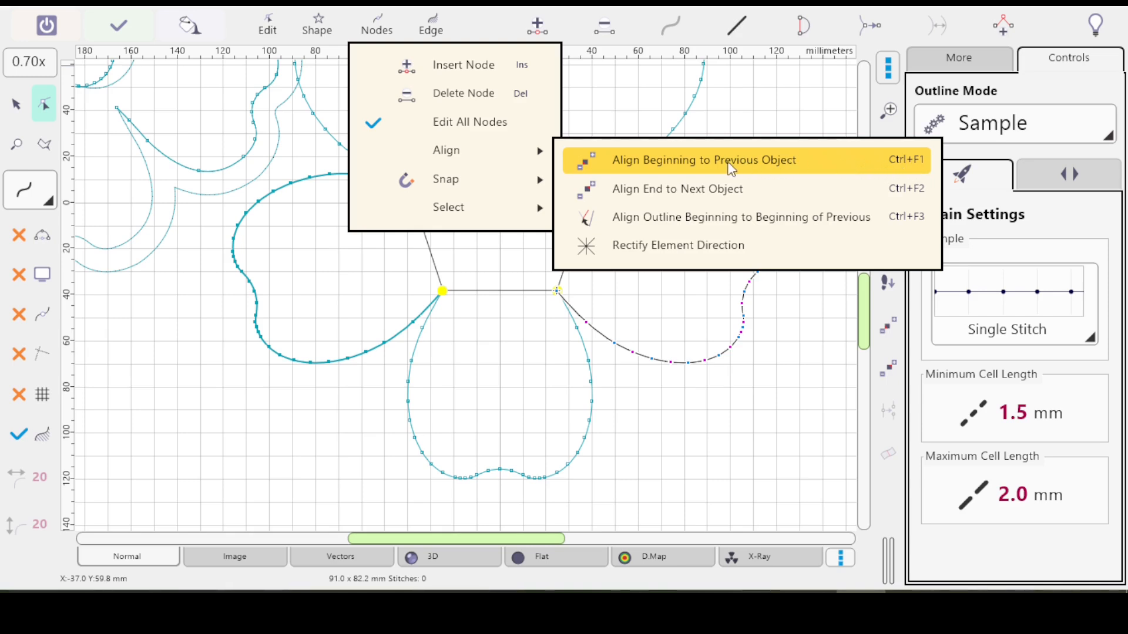
click(689, 157)
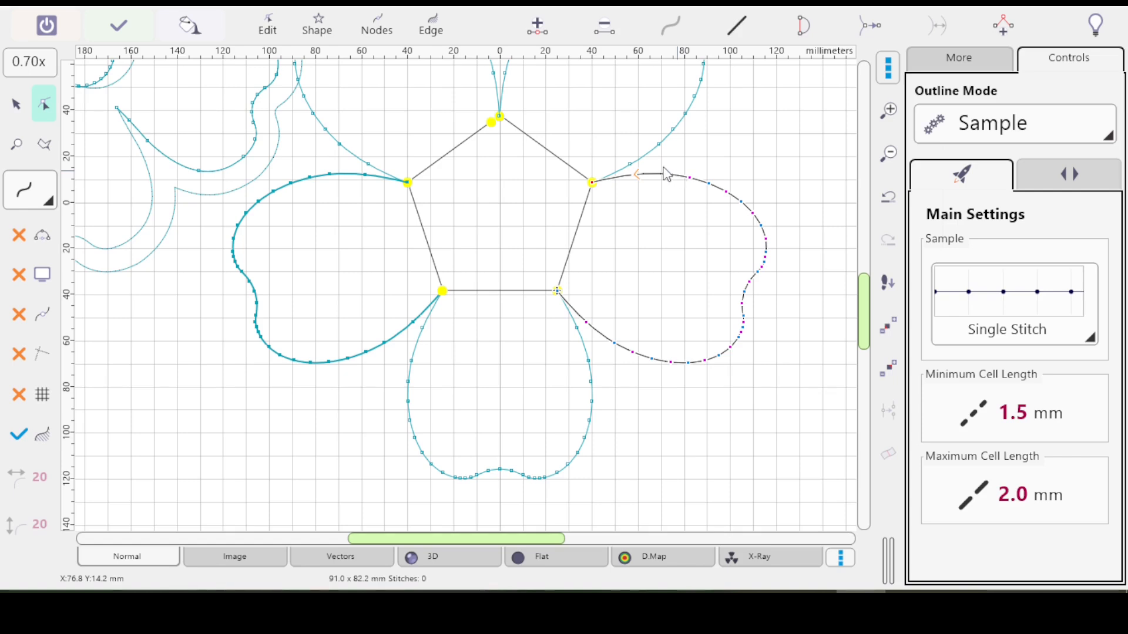
key(Return)
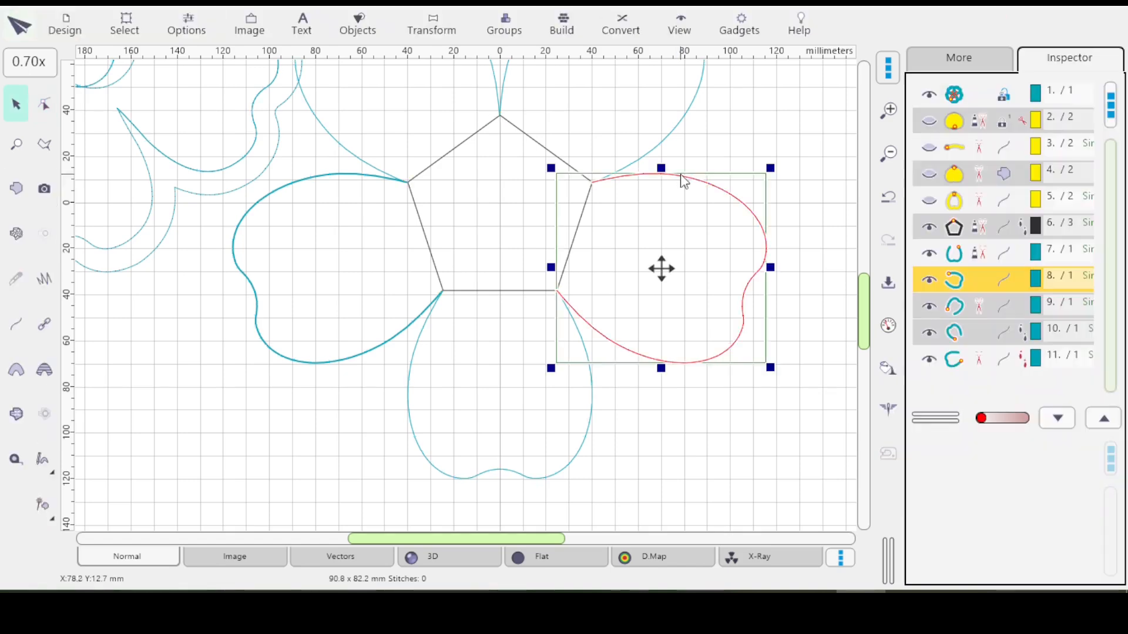
Align the third petal's beginning node to the end of the second petal and accept the edit.
click(982, 301)
click(47, 104)
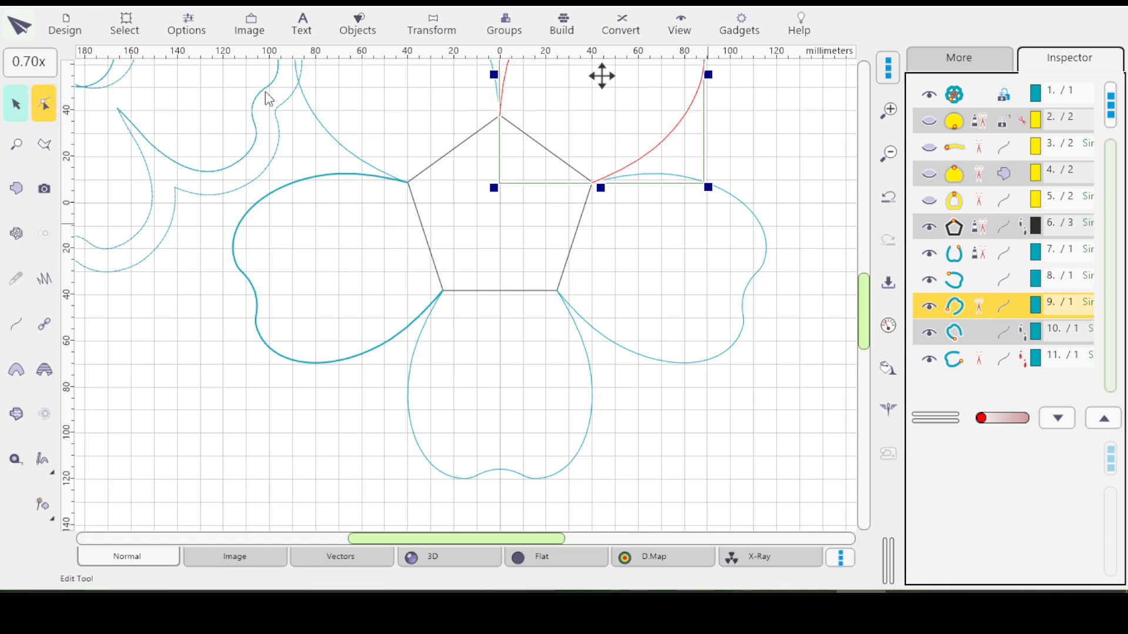
click(382, 31)
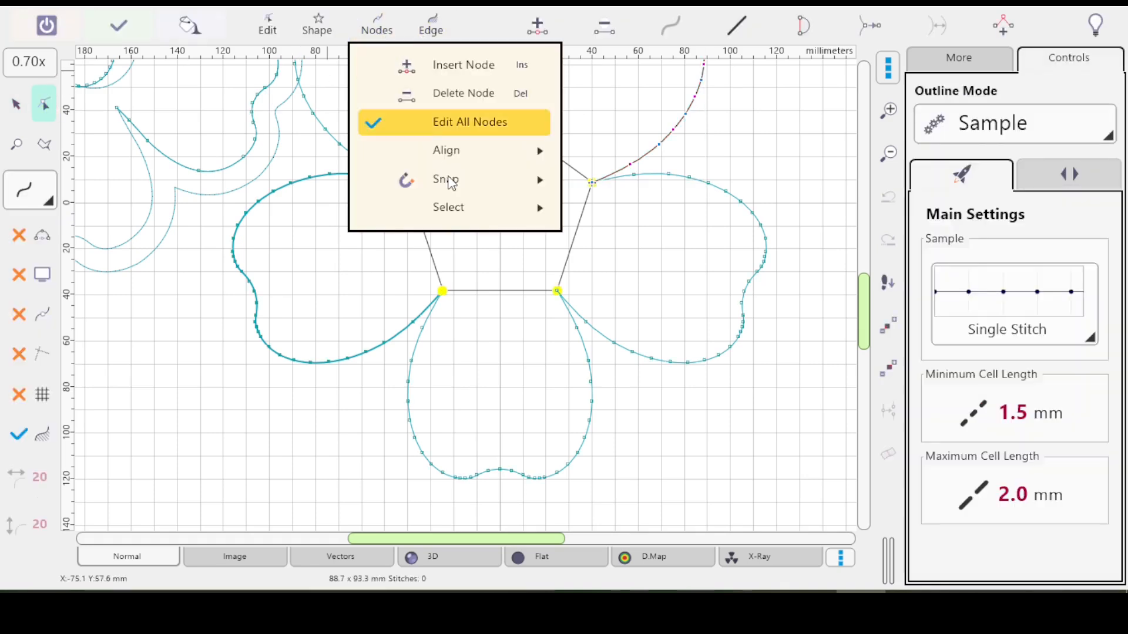
mouse_move(453, 153)
click(648, 163)
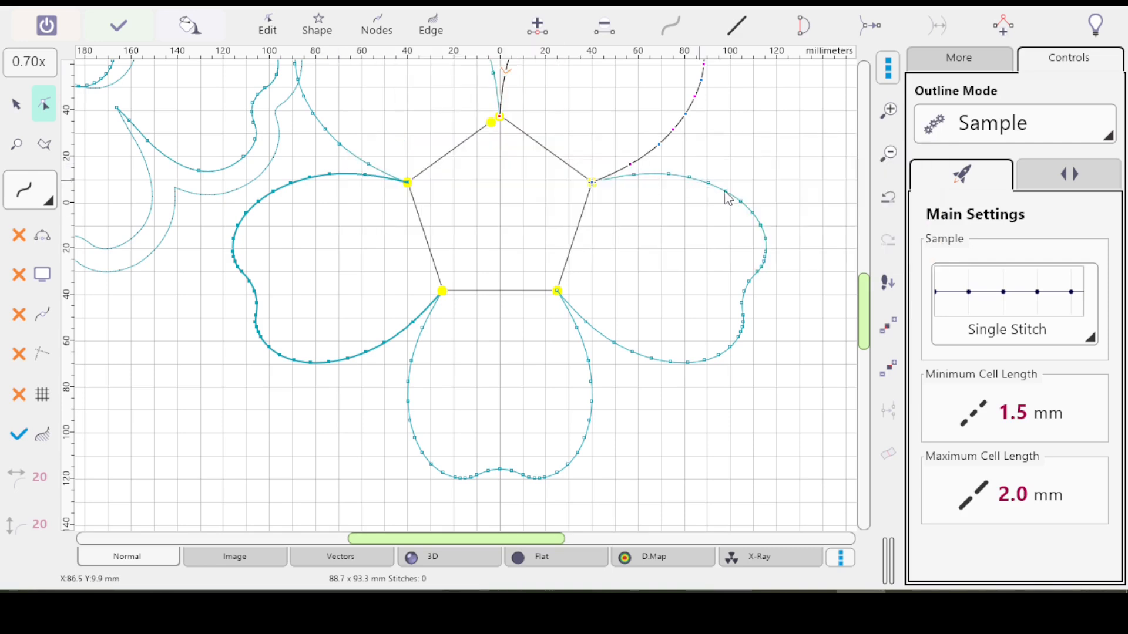
key(Return)
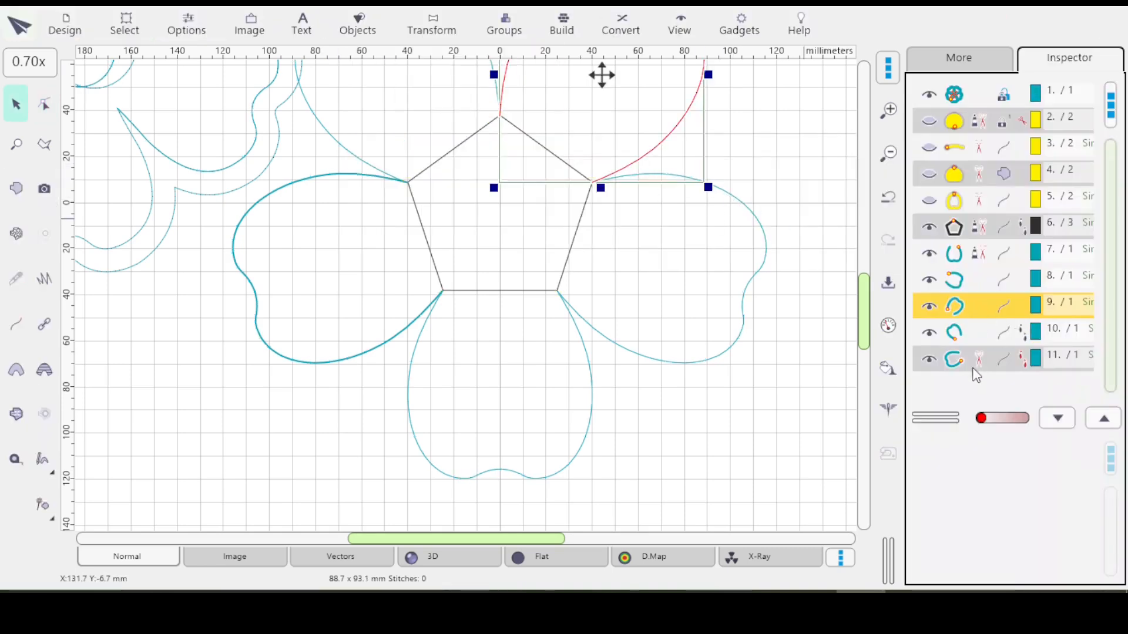
Align the fifth petal's beginning node to the fourth petal with Align Beginning to Previous Object.
click(987, 361)
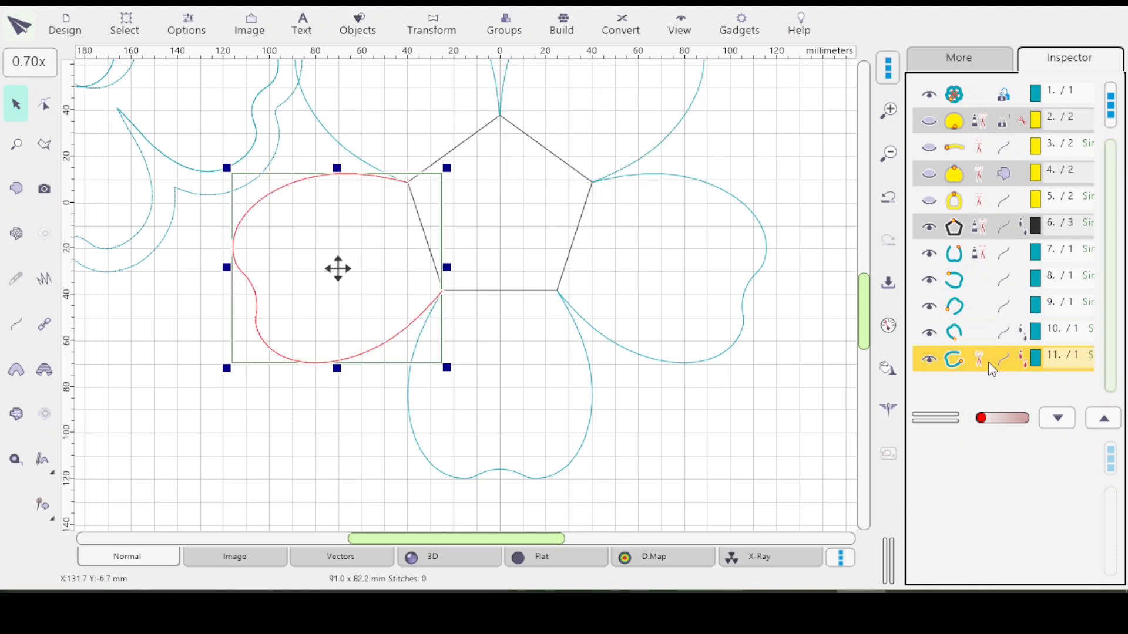
click(46, 106)
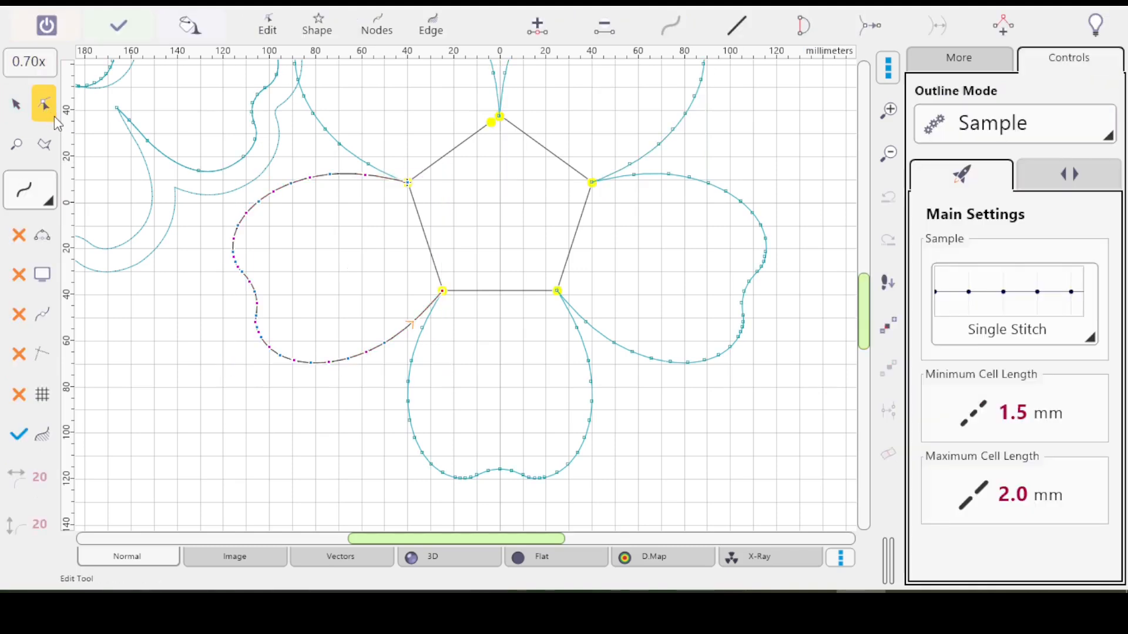
click(370, 28)
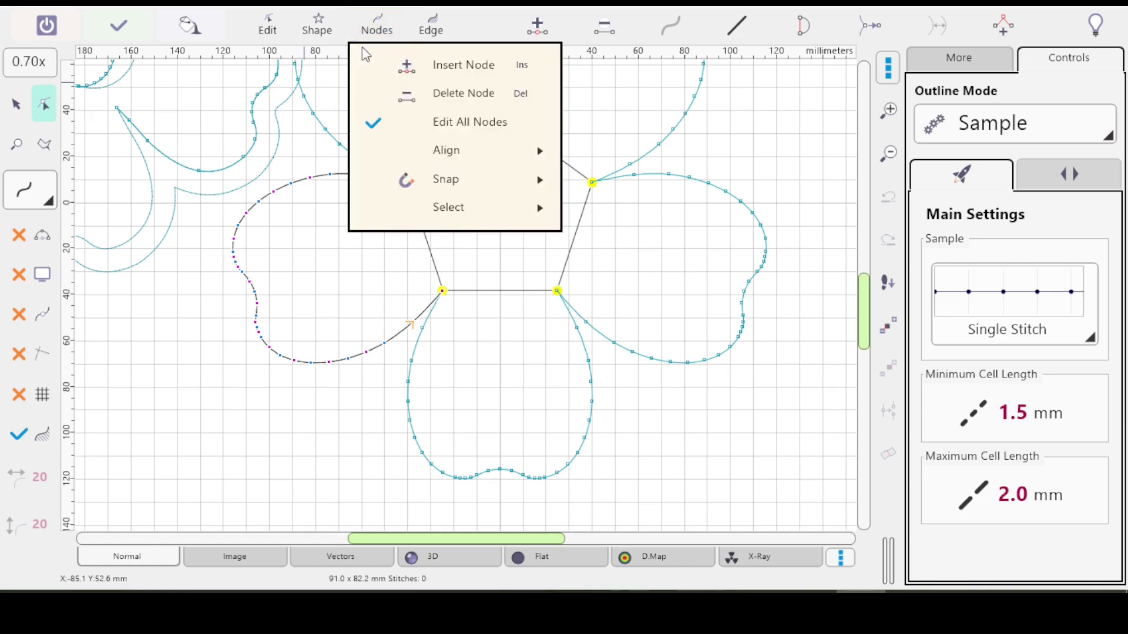
mouse_move(451, 151)
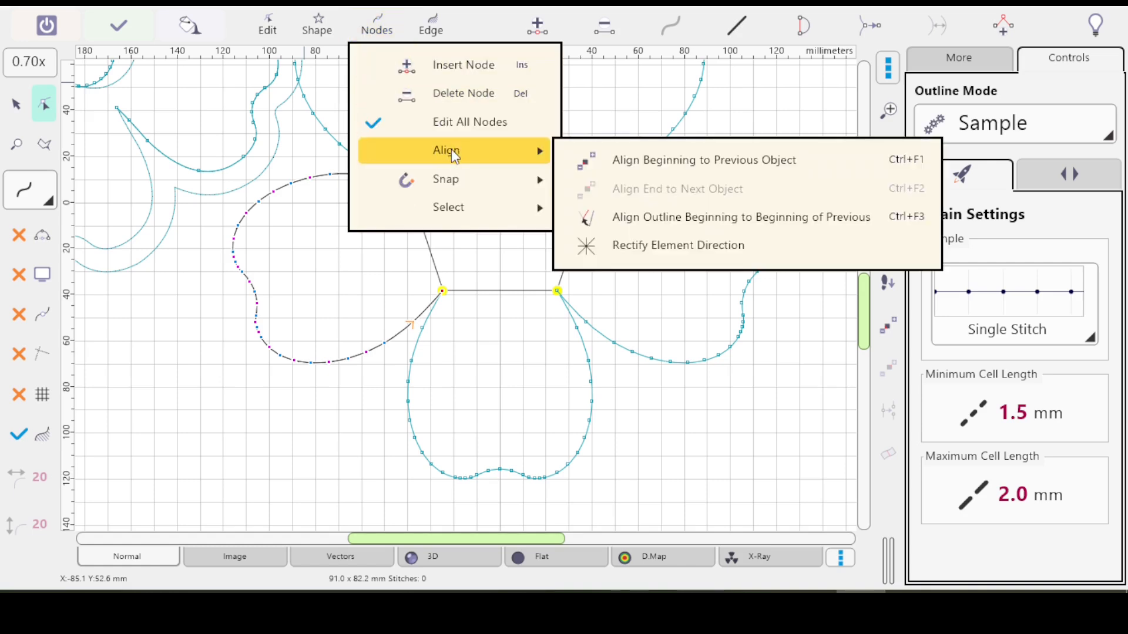
click(638, 160)
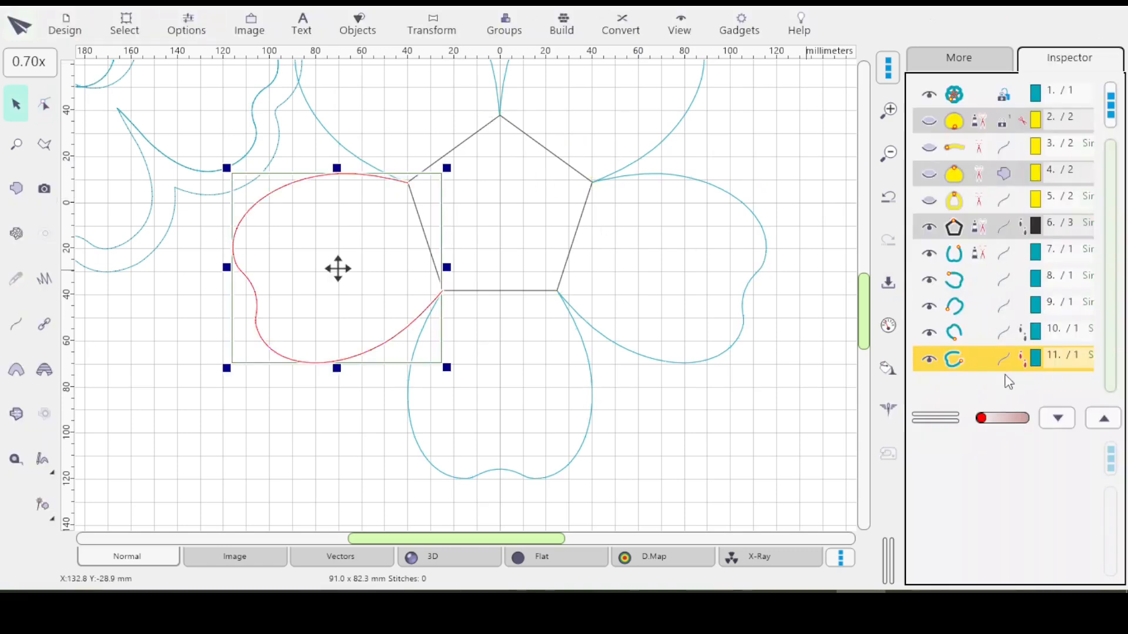
Hide the pentagon guide and recolor it yellow.
click(1000, 232)
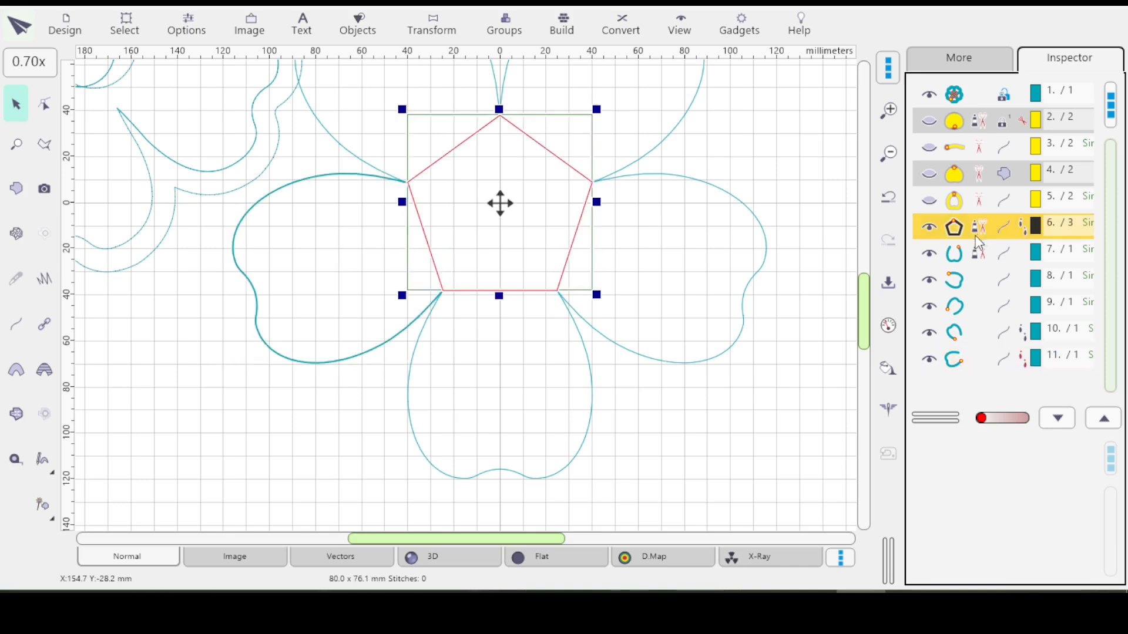
click(929, 231)
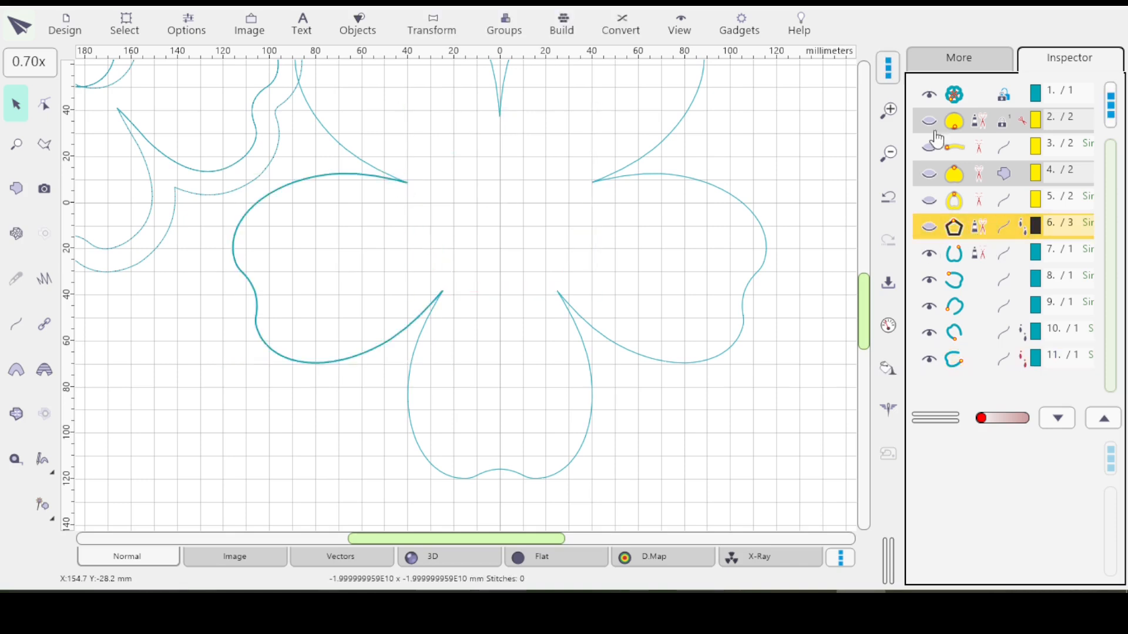
click(958, 59)
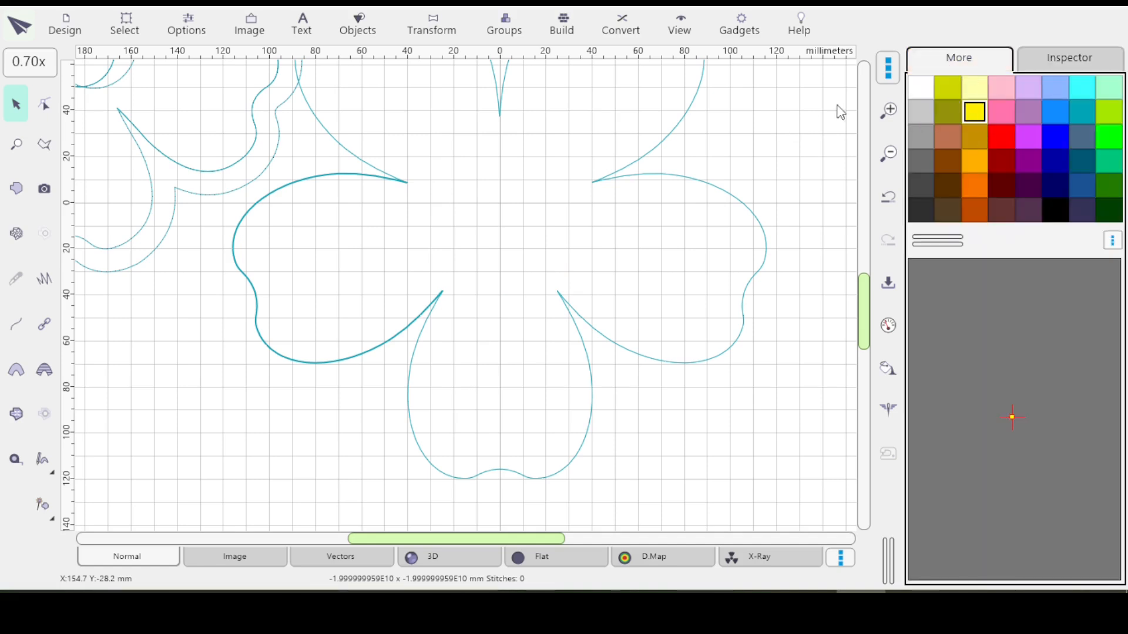
click(1063, 56)
click(1059, 57)
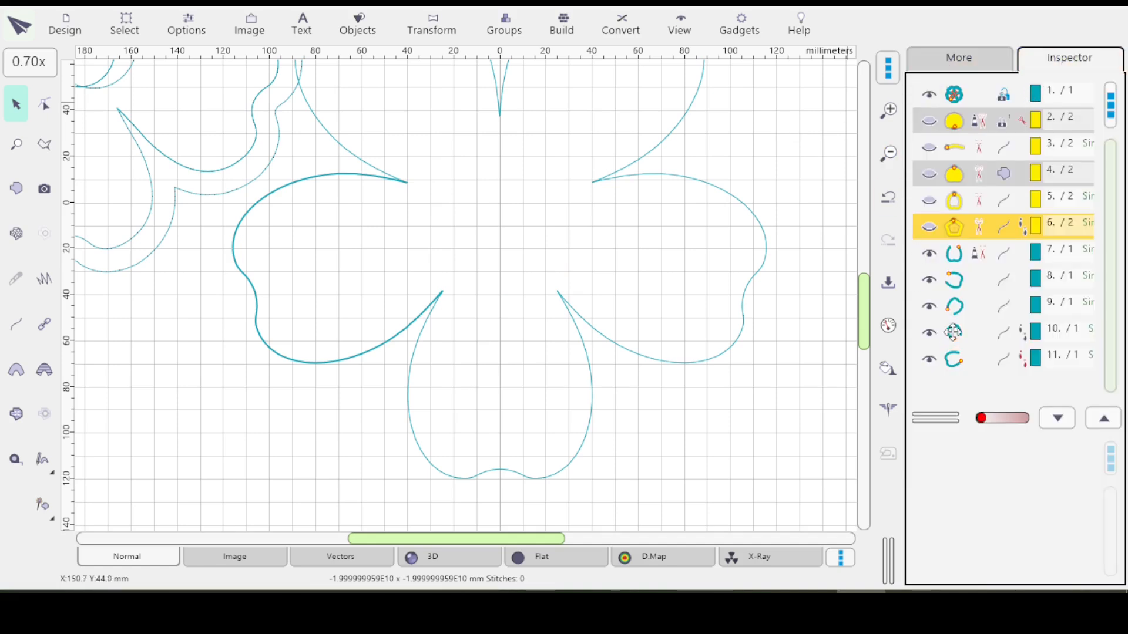
Select all five teal petals of the new flower and combine them as a Group 1 group.
click(985, 259)
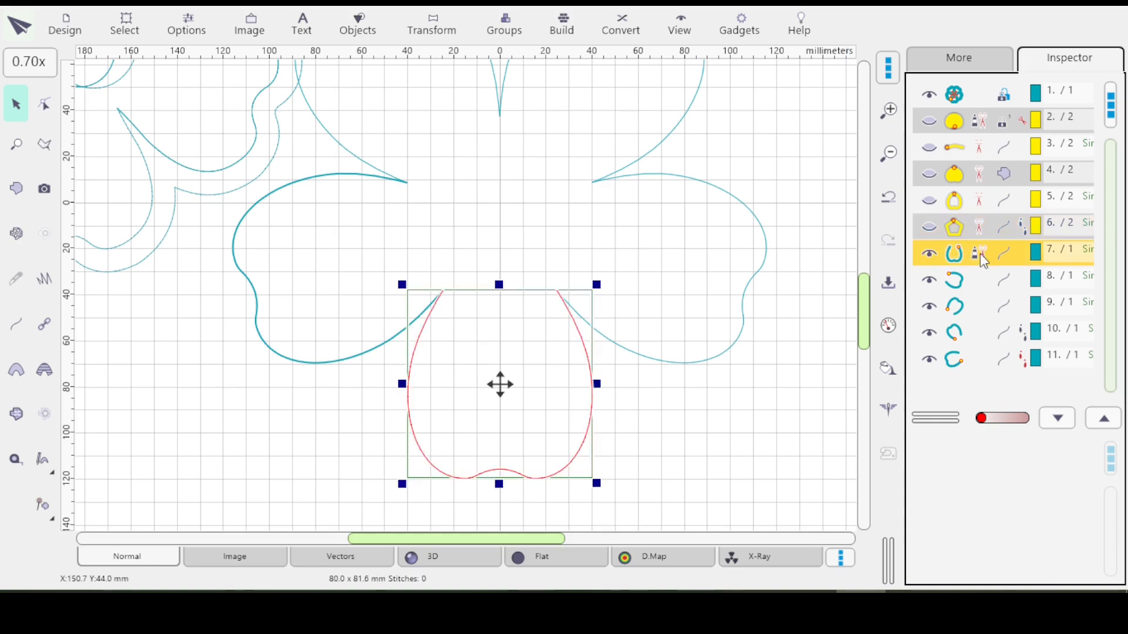
shift+click(1013, 364)
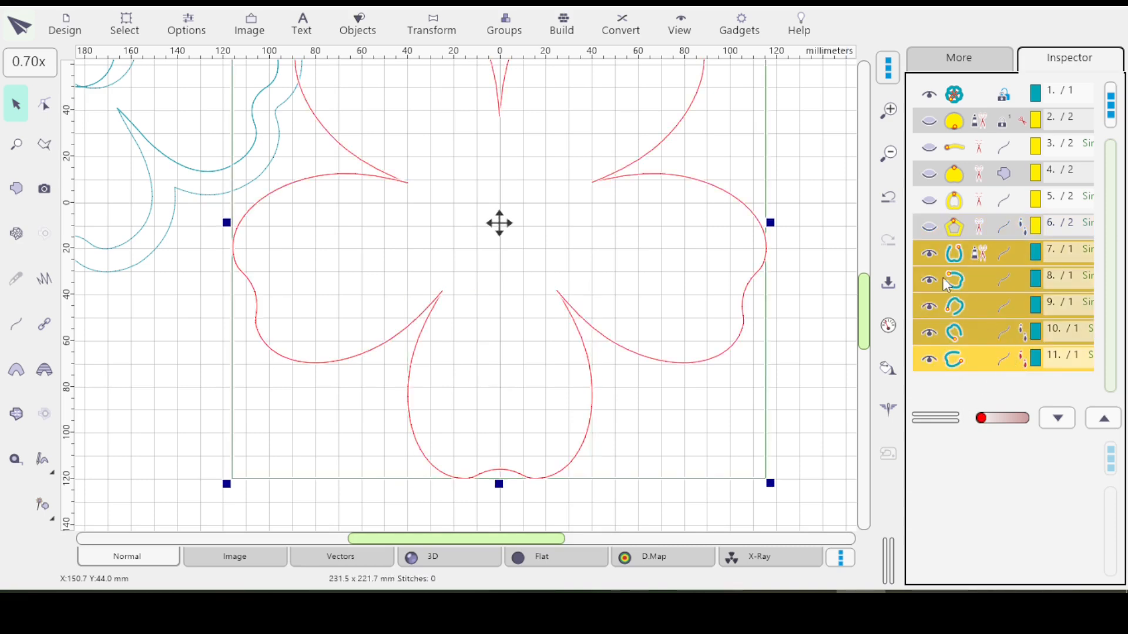
right_click(978, 281)
mouse_move(935, 382)
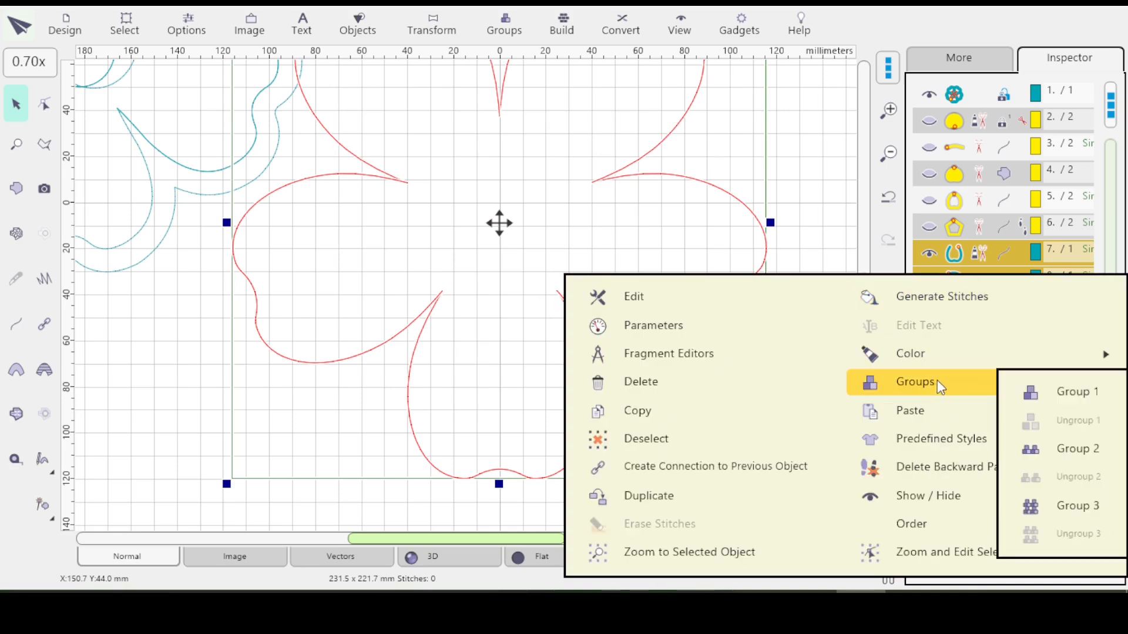
click(1075, 391)
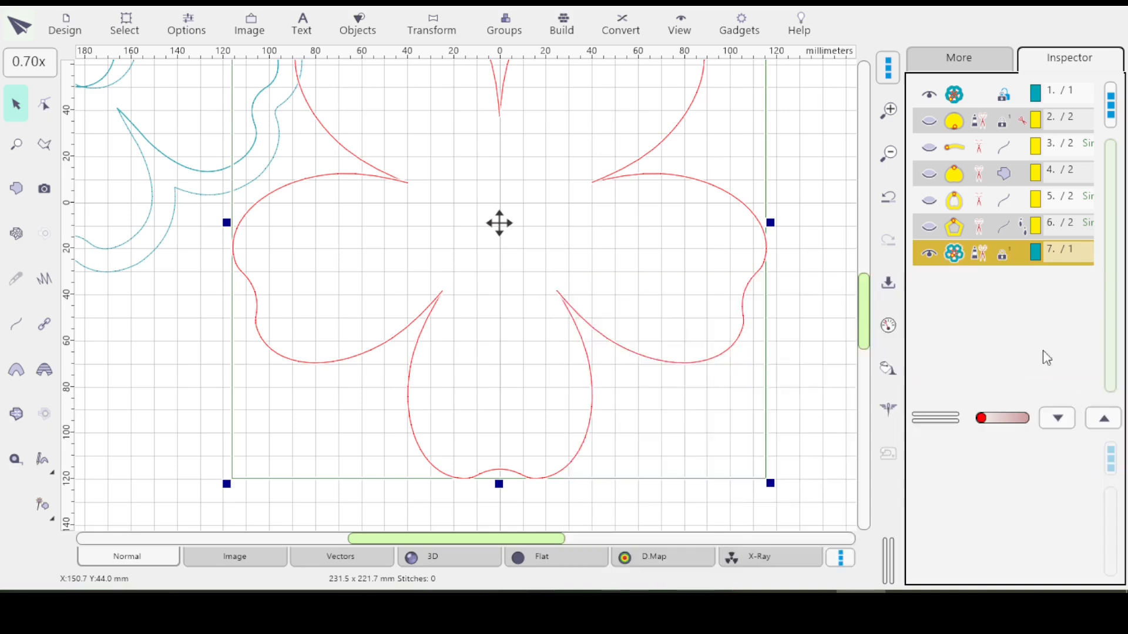
Generate the grouped flower's stitches by applying its Single Stitch outline parameters.
click(888, 324)
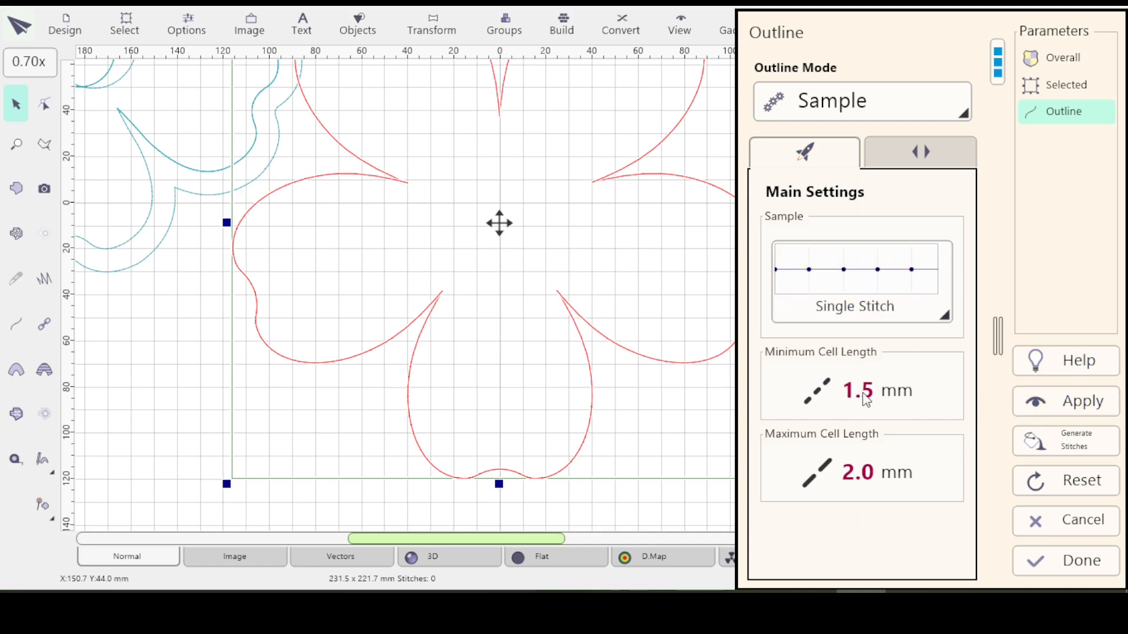
click(1069, 406)
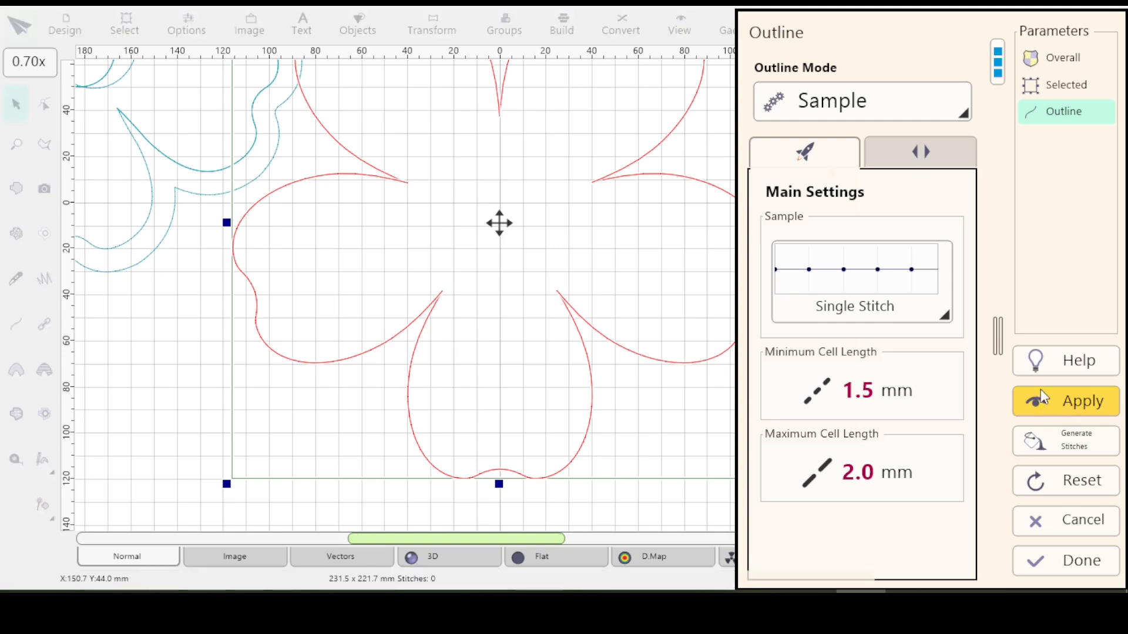
click(1040, 394)
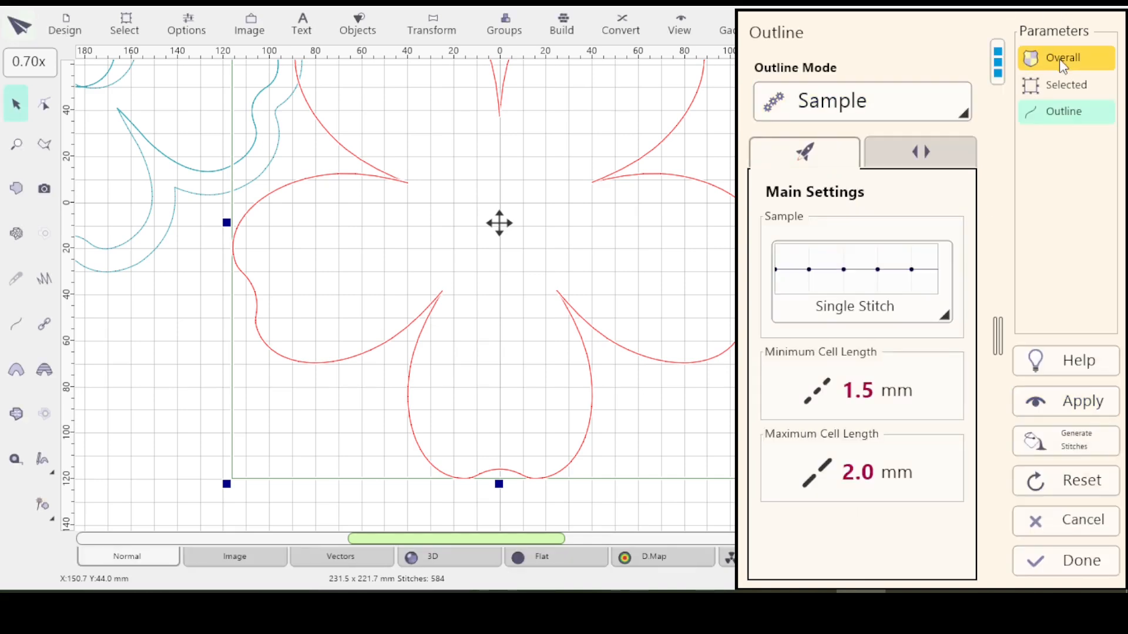
Check the overall Tie-Up Stitches settings, apply the parameters again and finish.
click(1060, 58)
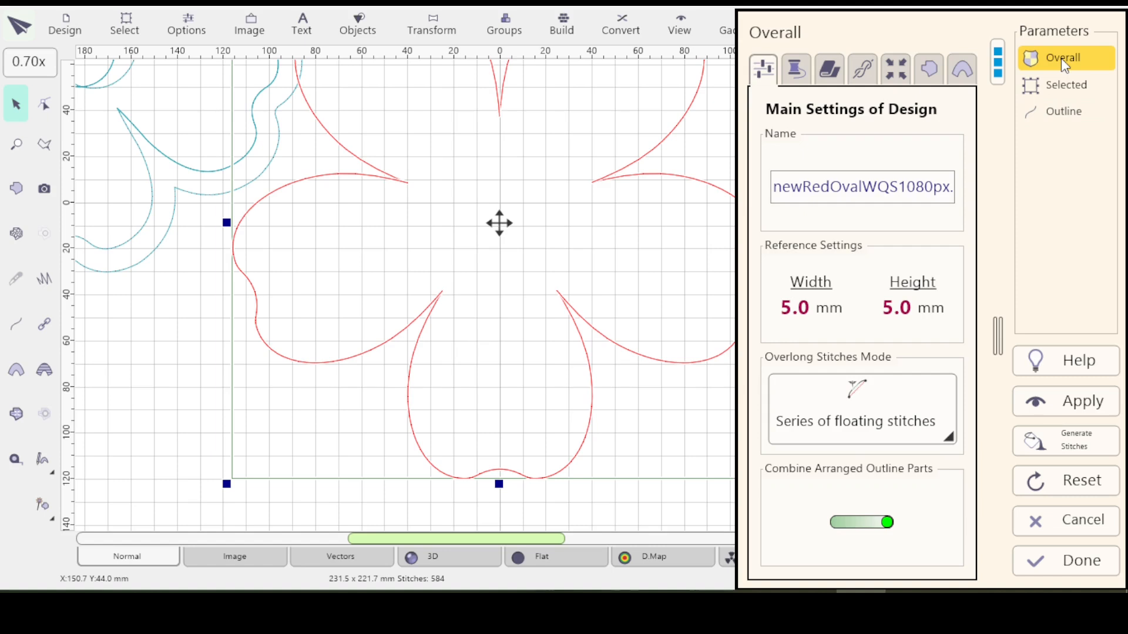
click(862, 68)
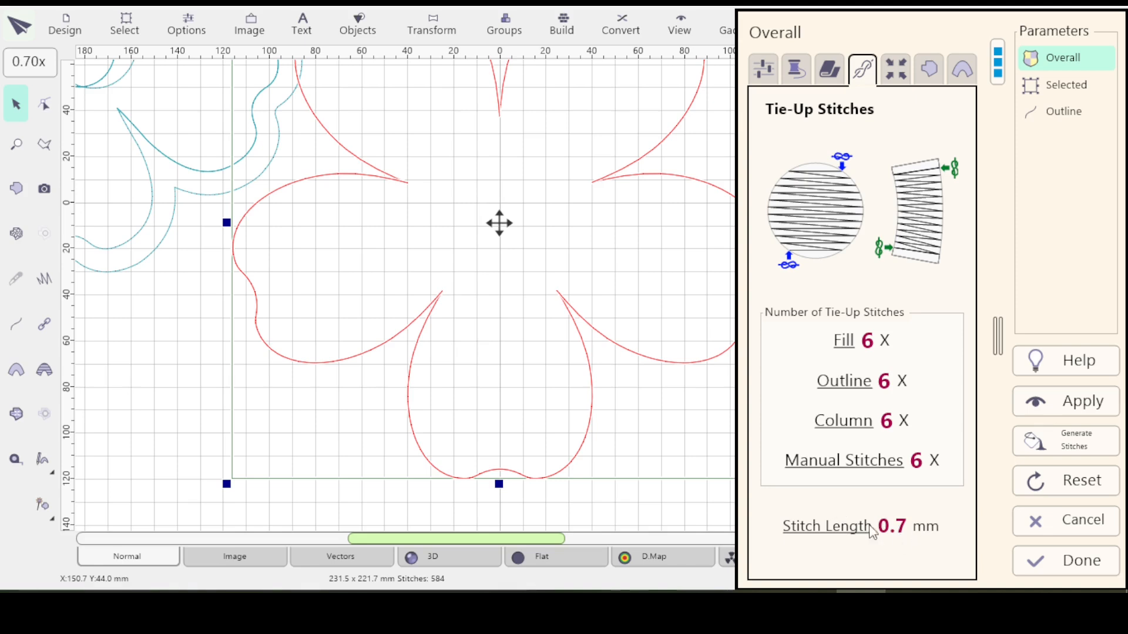
click(1060, 403)
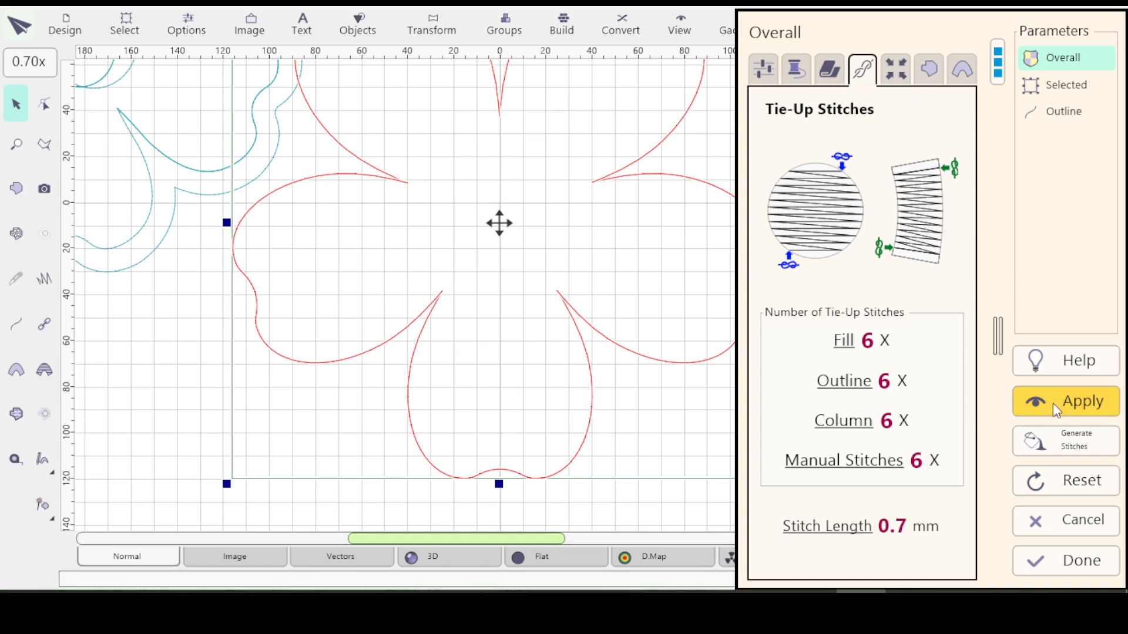
click(1067, 561)
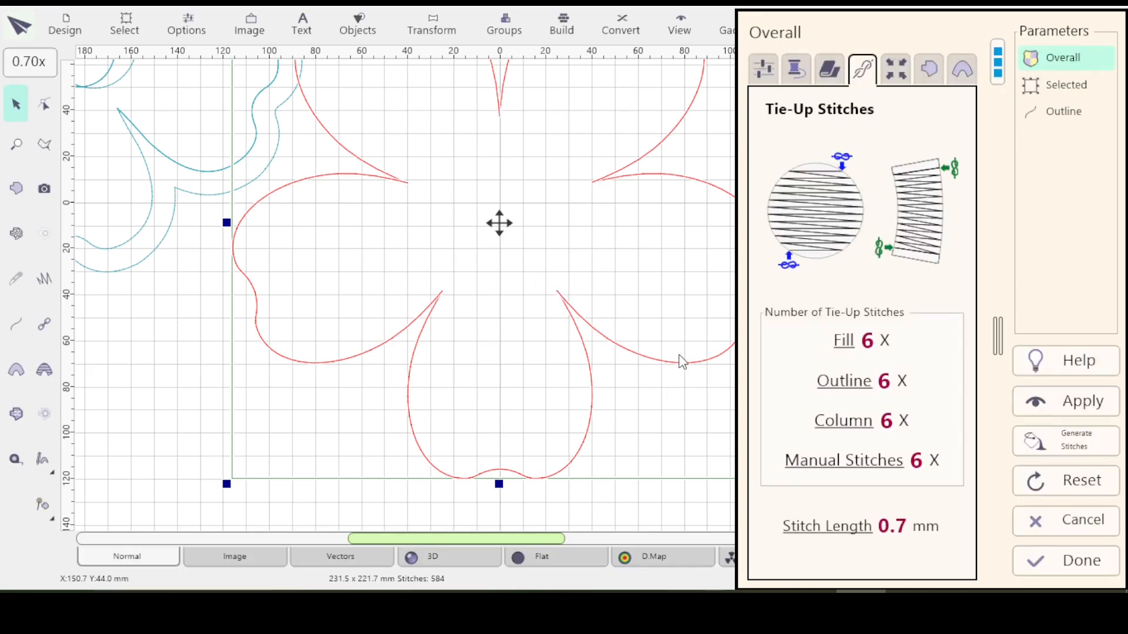
click(1061, 555)
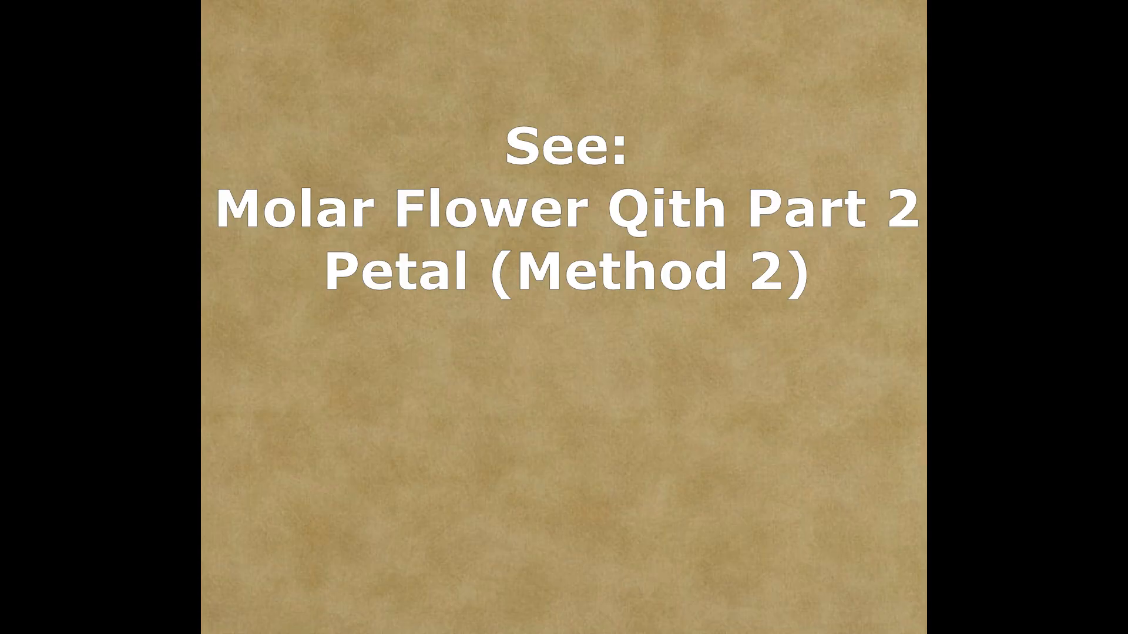